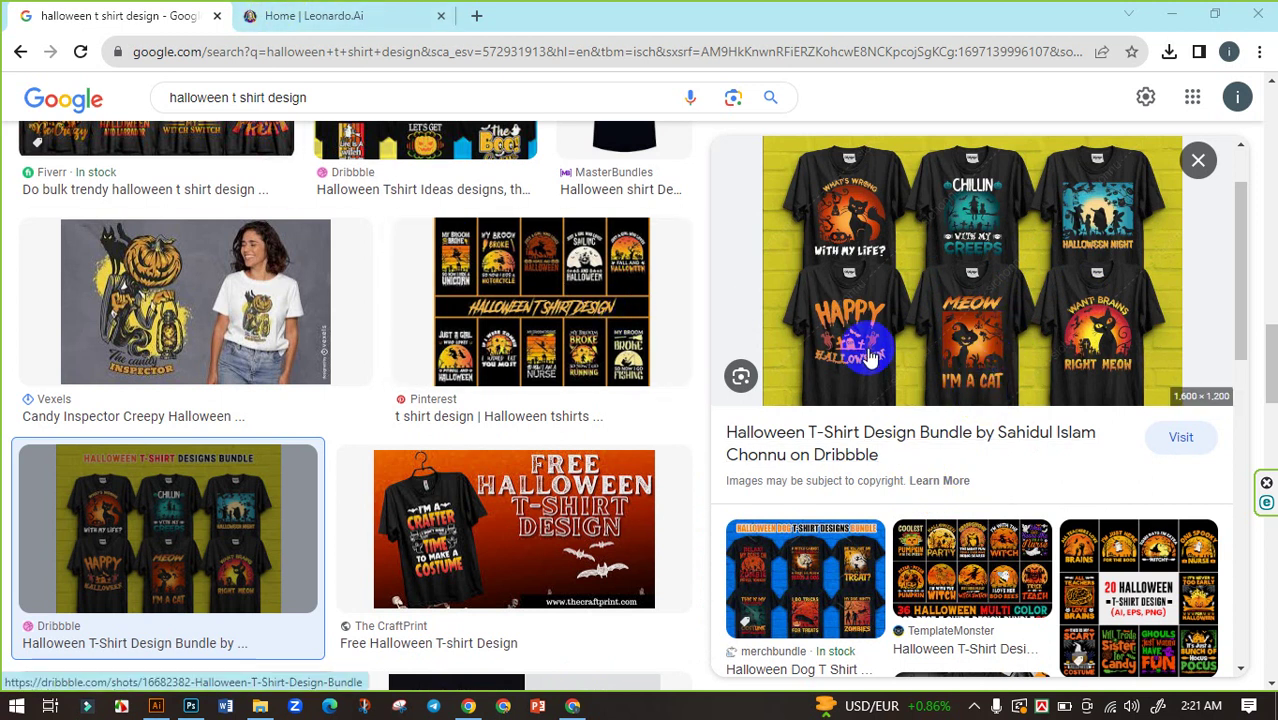
Glance back at the 'halloween t shirt design' results, then settle on the Leonardo.Ai home tab.
{"action": "left_click", "coordinate": [371, 12]}
{"action": "left_click", "coordinate": [118, 8]}
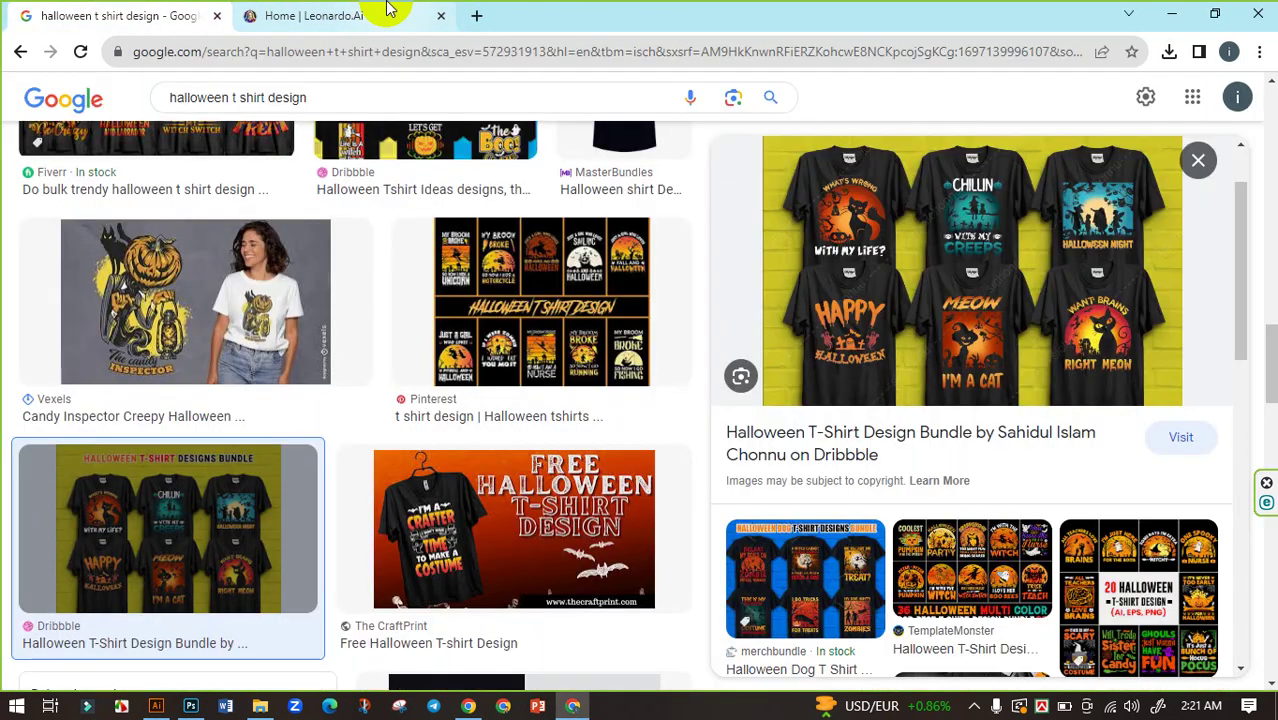
{"action": "left_click", "coordinate": [389, 10]}
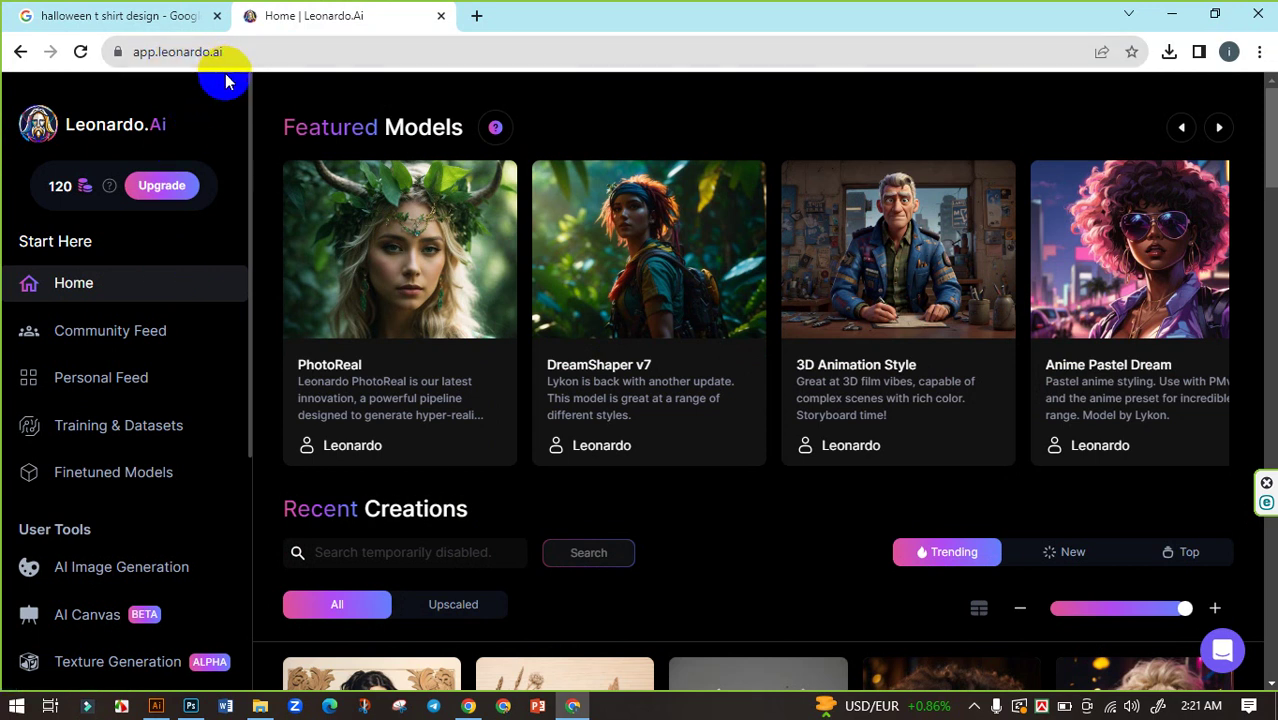
Open AI Image Generation and choose 768×1360 (9:16) portrait after briefly trying 1360×768 landscape.
{"action": "left_click", "coordinate": [222, 135]}
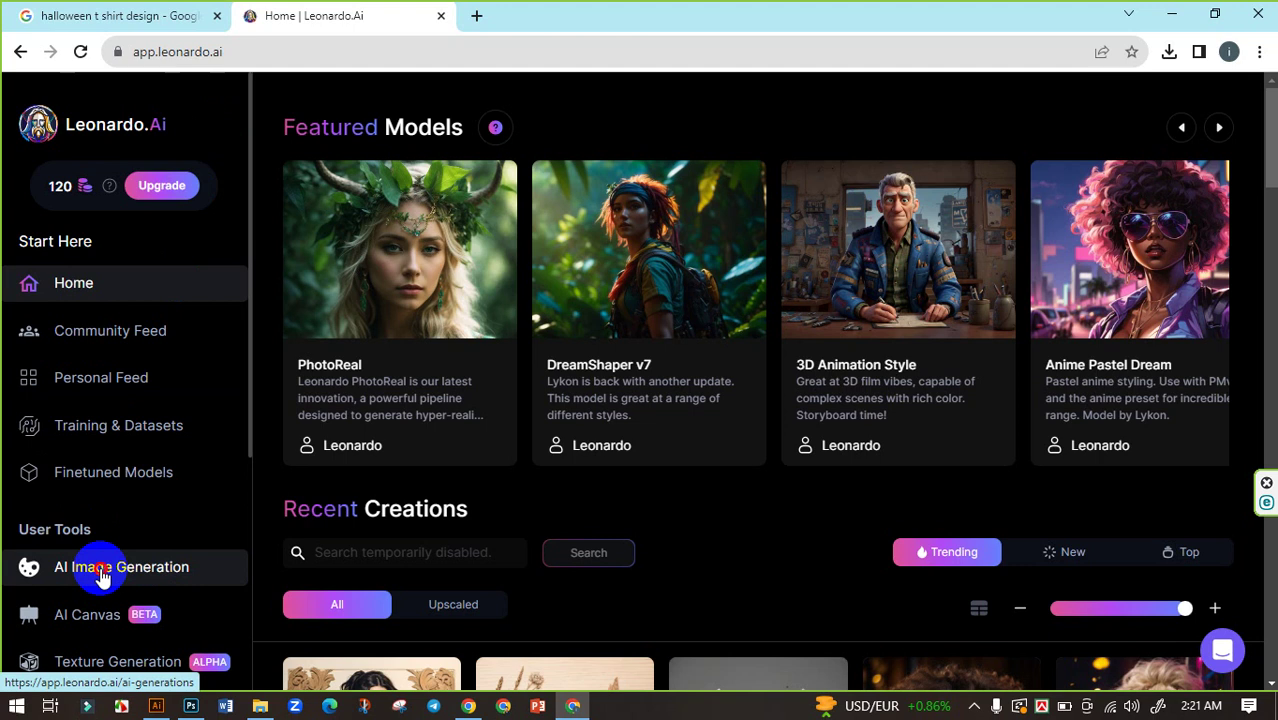
{"action": "left_click", "coordinate": [103, 578]}
{"action": "mouse_move", "coordinate": [528, 540]}
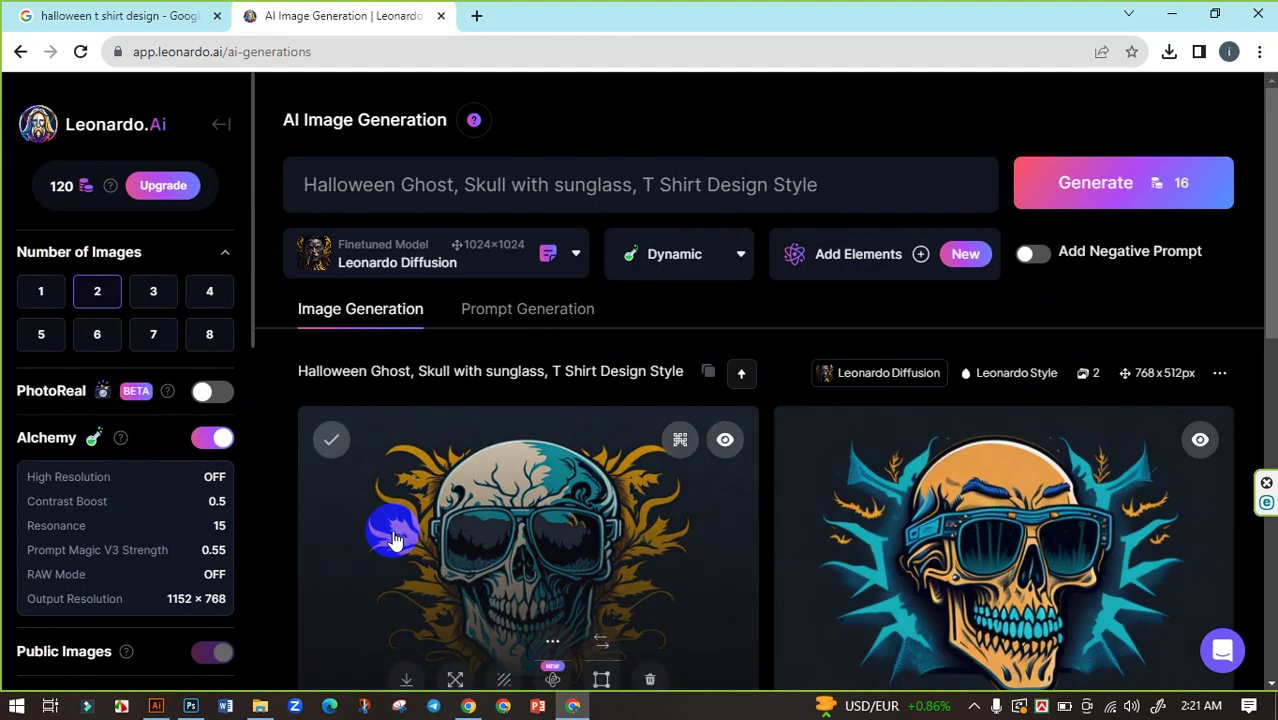
{"action": "scroll", "coordinate": [880, 500], "scroll_direction": "down", "scroll_amount": 2}
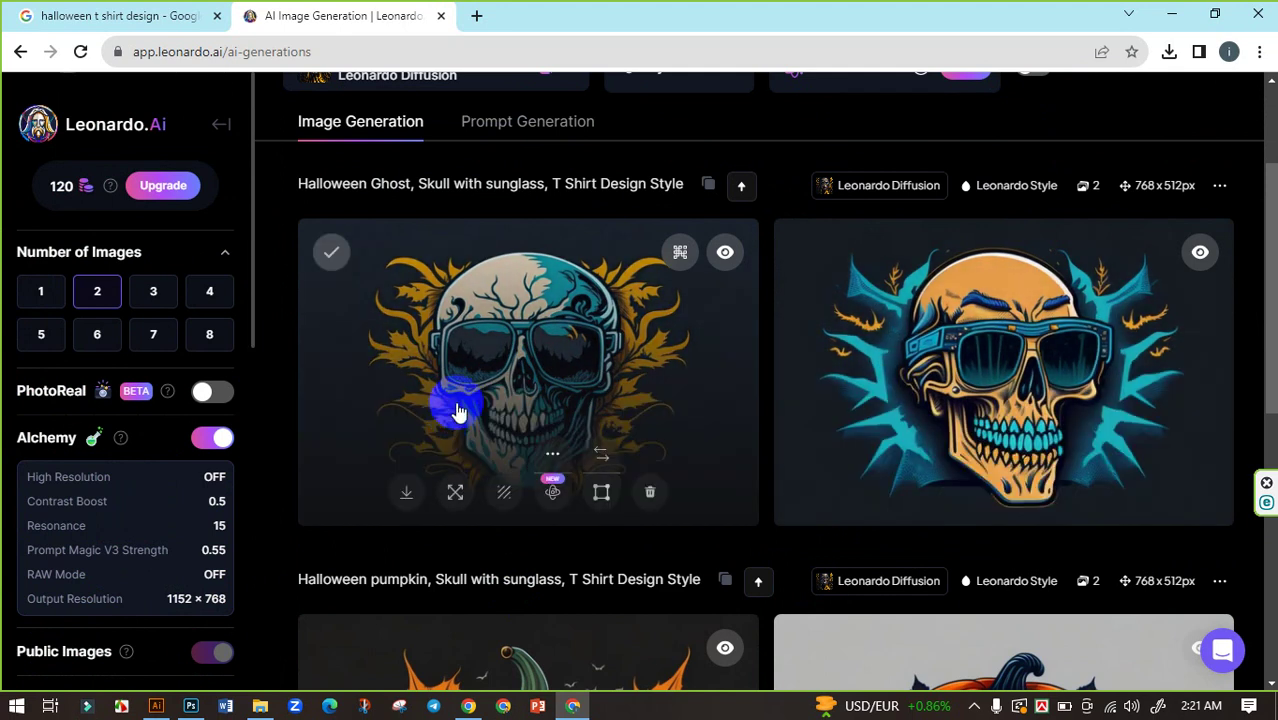
{"action": "scroll", "coordinate": [571, 405], "scroll_direction": "up", "scroll_amount": 2}
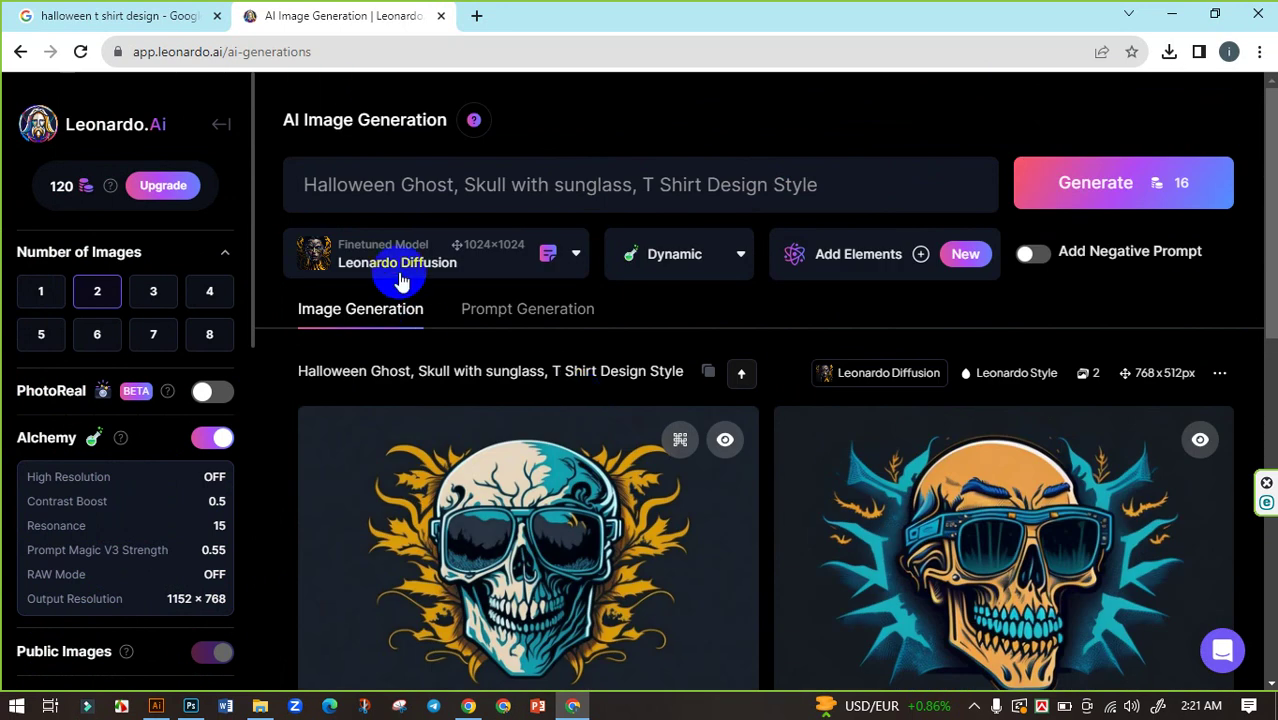
{"action": "scroll", "coordinate": [145, 520], "scroll_direction": "down", "scroll_amount": 4}
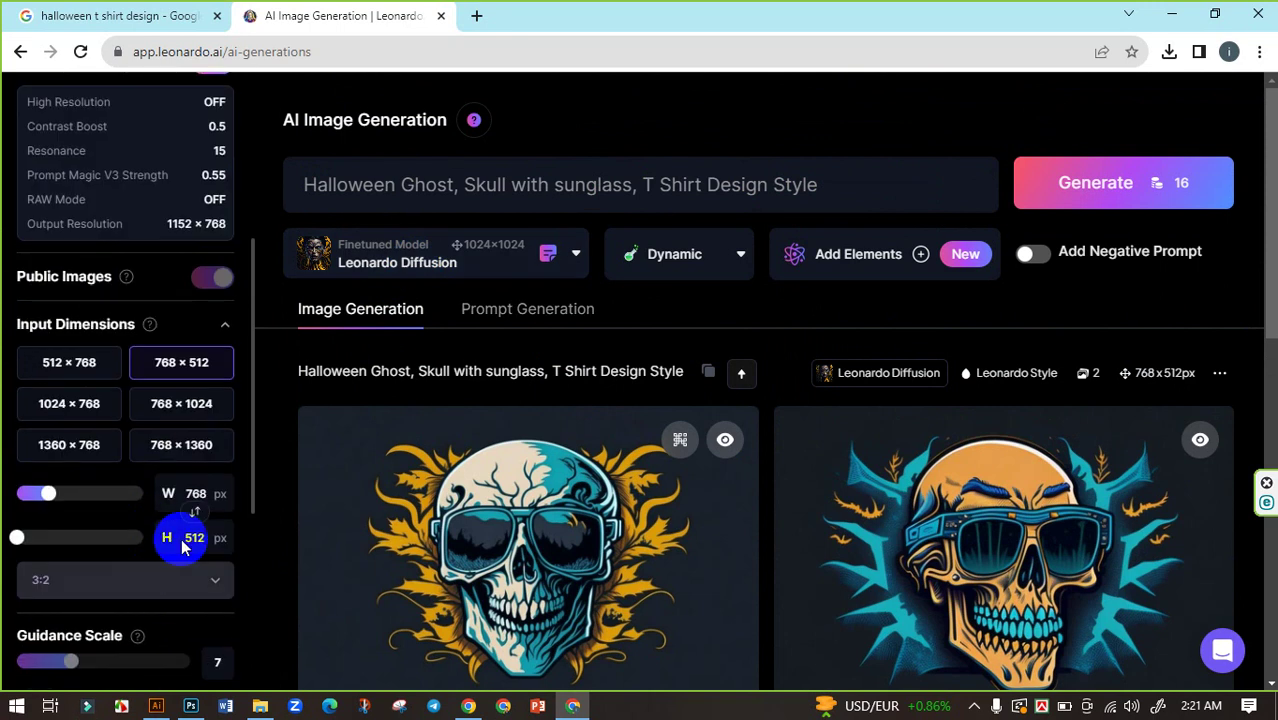
{"action": "left_click", "coordinate": [190, 447]}
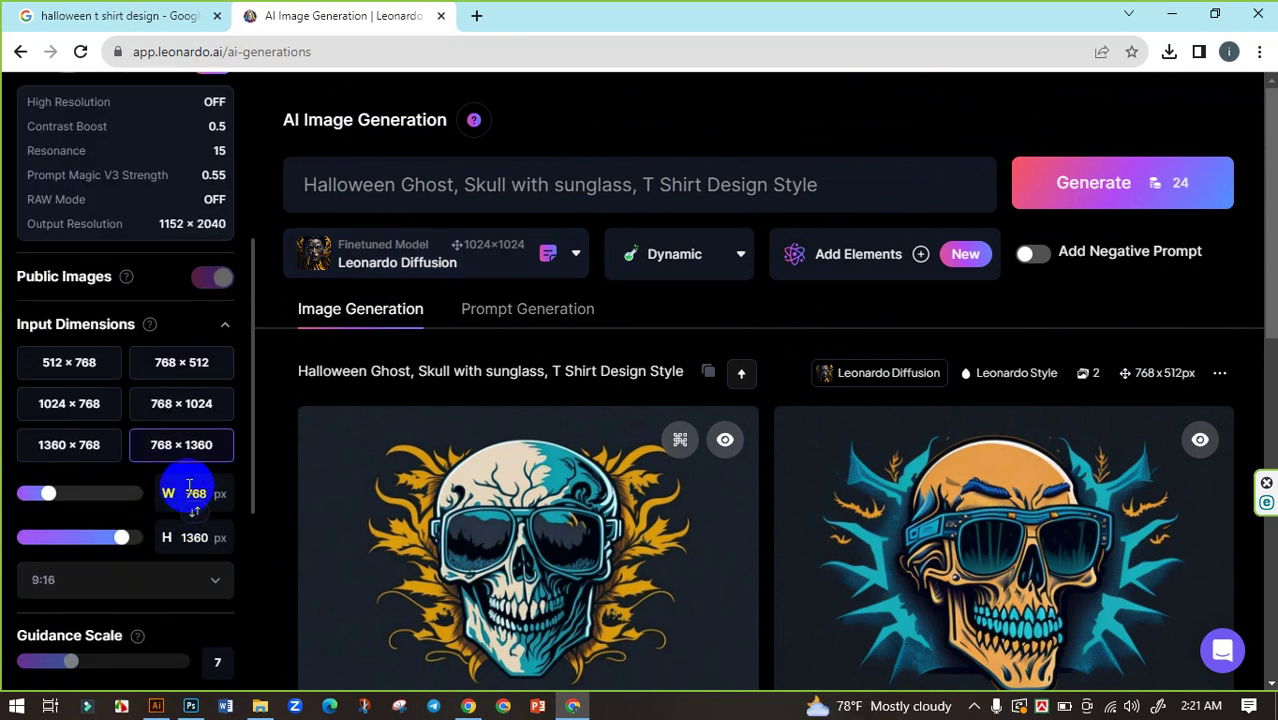
{"action": "left_click", "coordinate": [89, 449]}
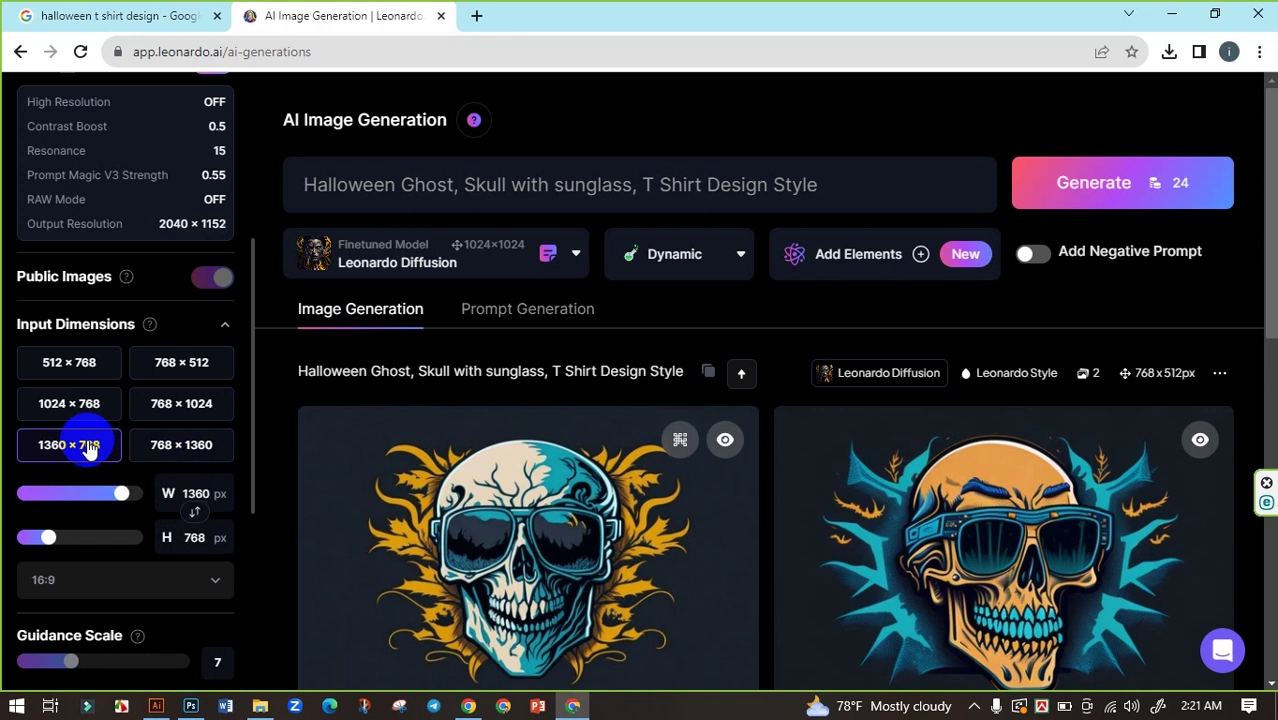
{"action": "left_click", "coordinate": [180, 447]}
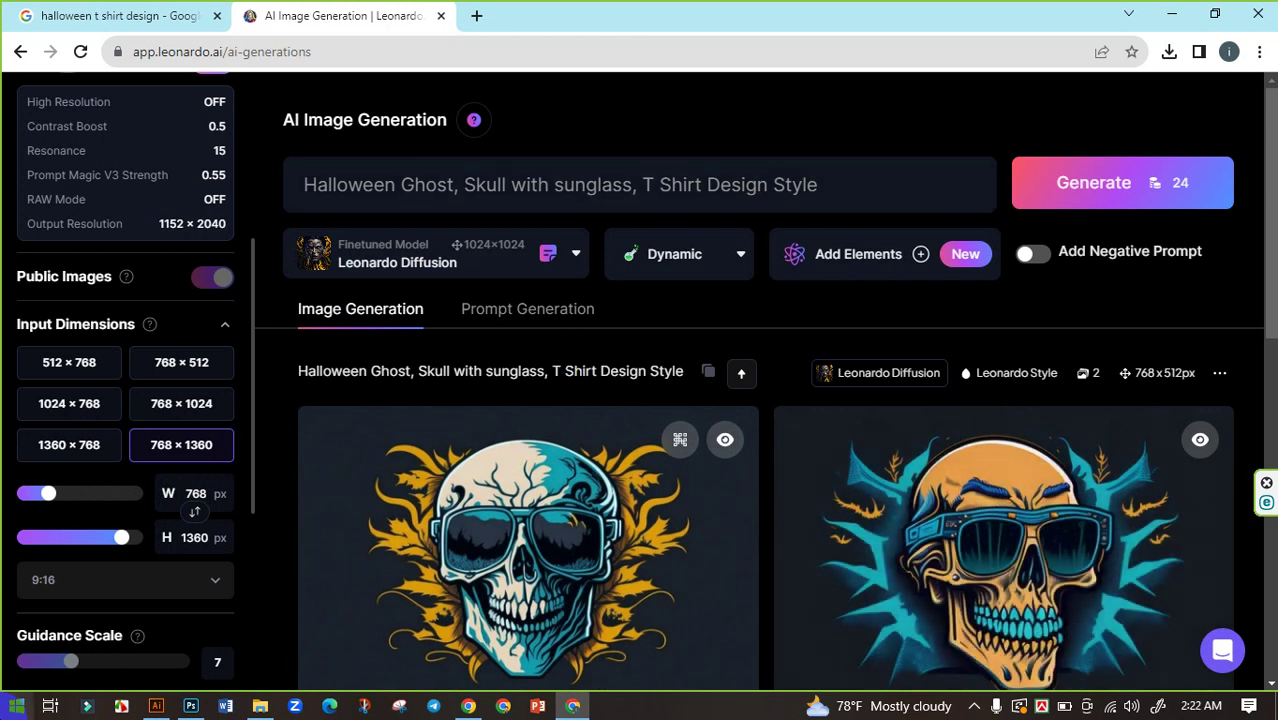
{"action": "scroll", "coordinate": [188, 425], "scroll_direction": "up", "scroll_amount": 4}
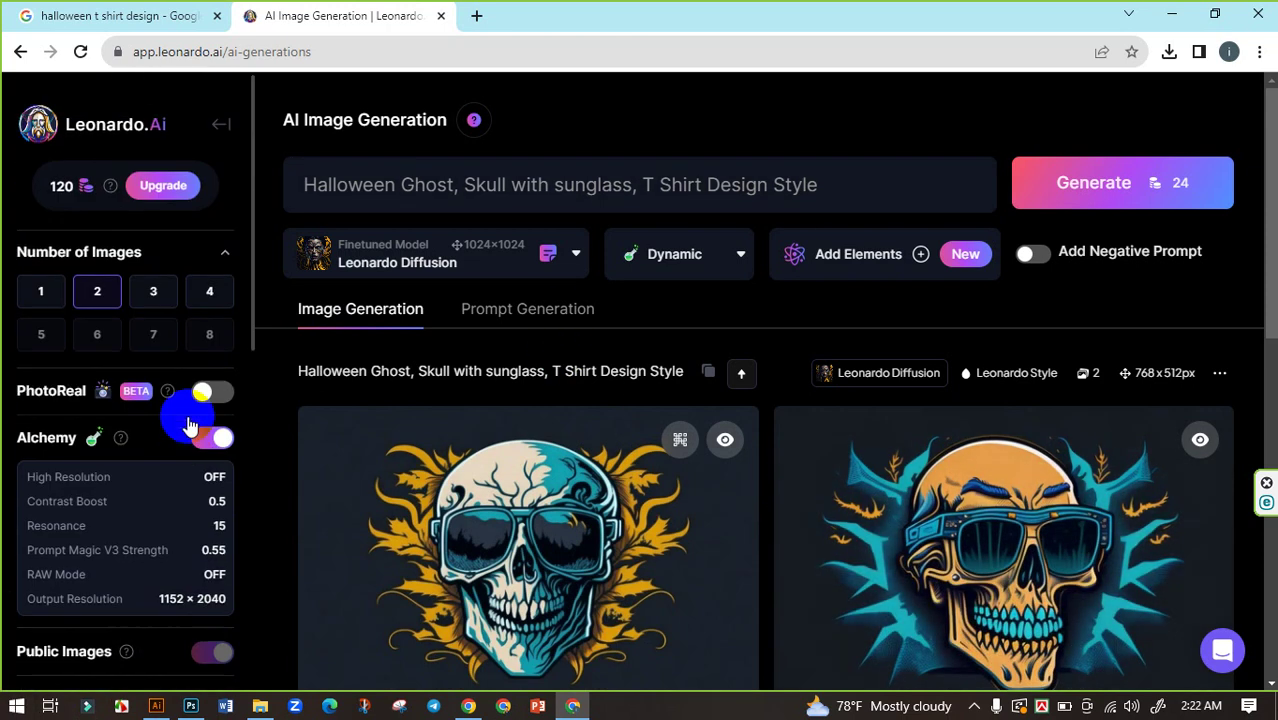
Turn Alchemy off and generate 'Halloween Black Cat, Halloween Town, T Shirt Design Style' in place of the skull prompt.
{"action": "left_click", "coordinate": [211, 440]}
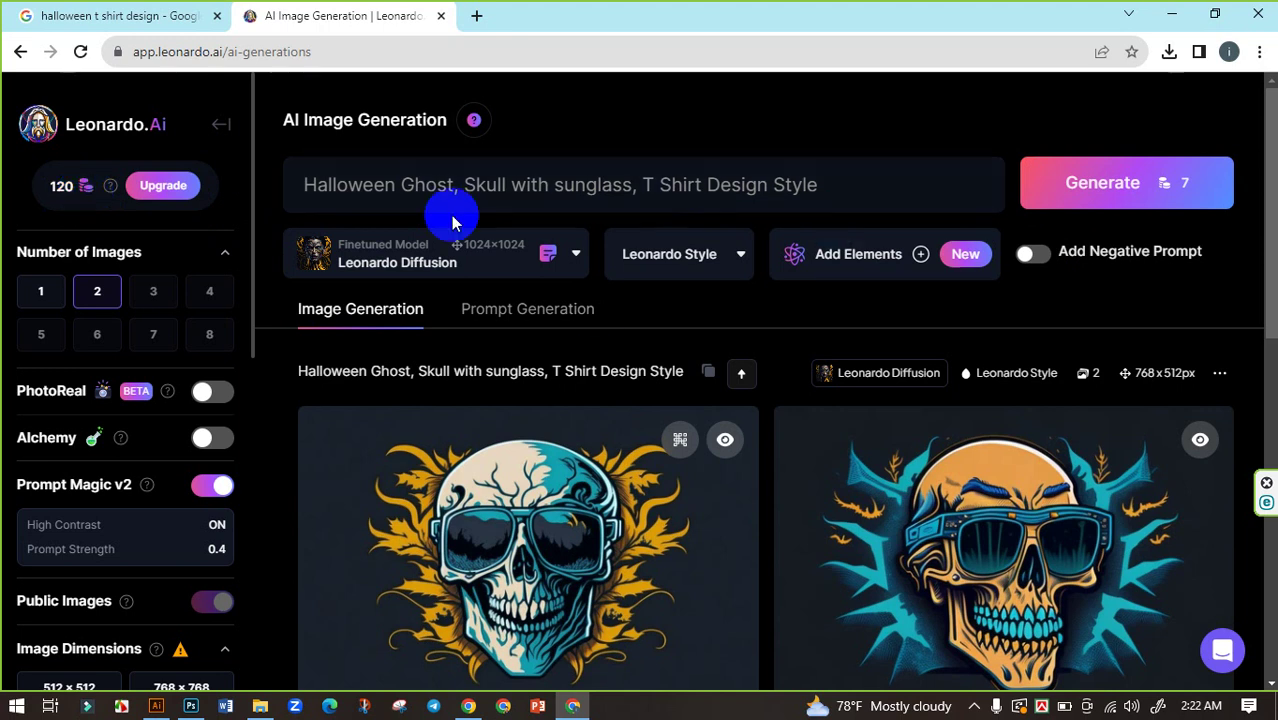
{"action": "mouse_move", "coordinate": [310, 186]}
{"action": "left_mouse_down"}
{"action": "mouse_move", "coordinate": [870, 184]}
{"action": "mouse_move", "coordinate": [283, 218]}
{"action": "left_mouse_up"}
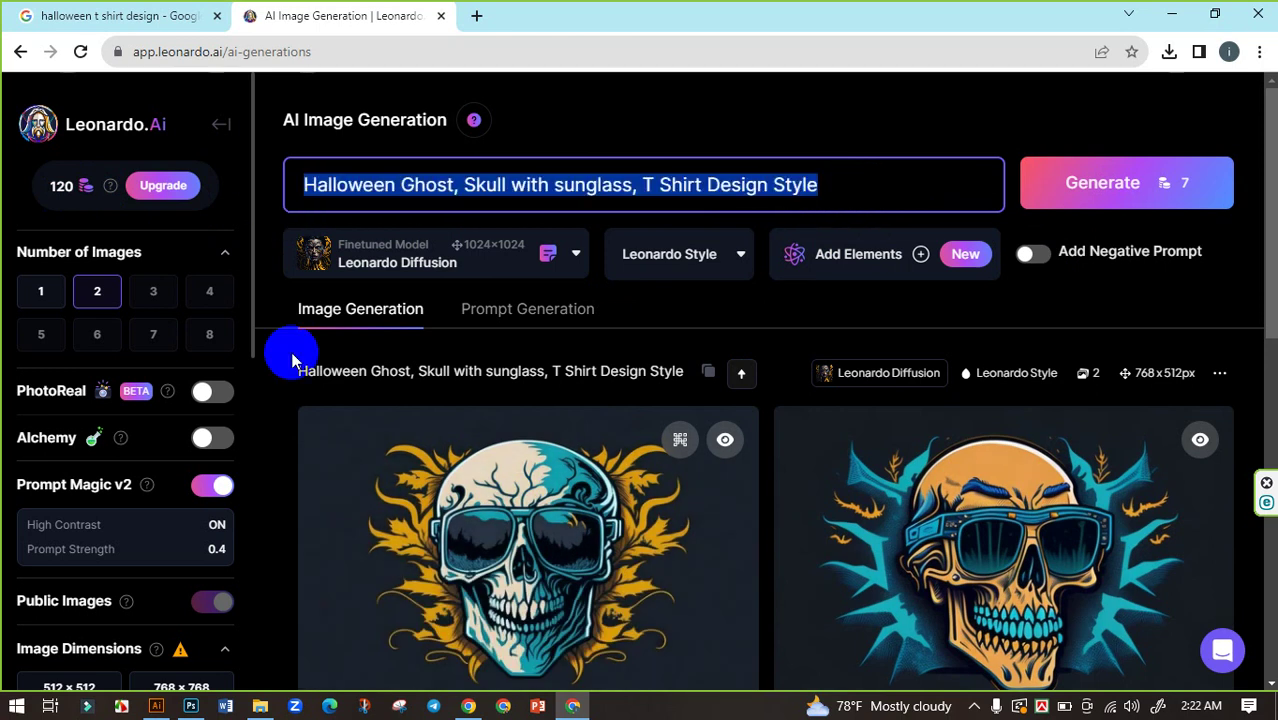
{"action": "key", "text": "BackSpace"}
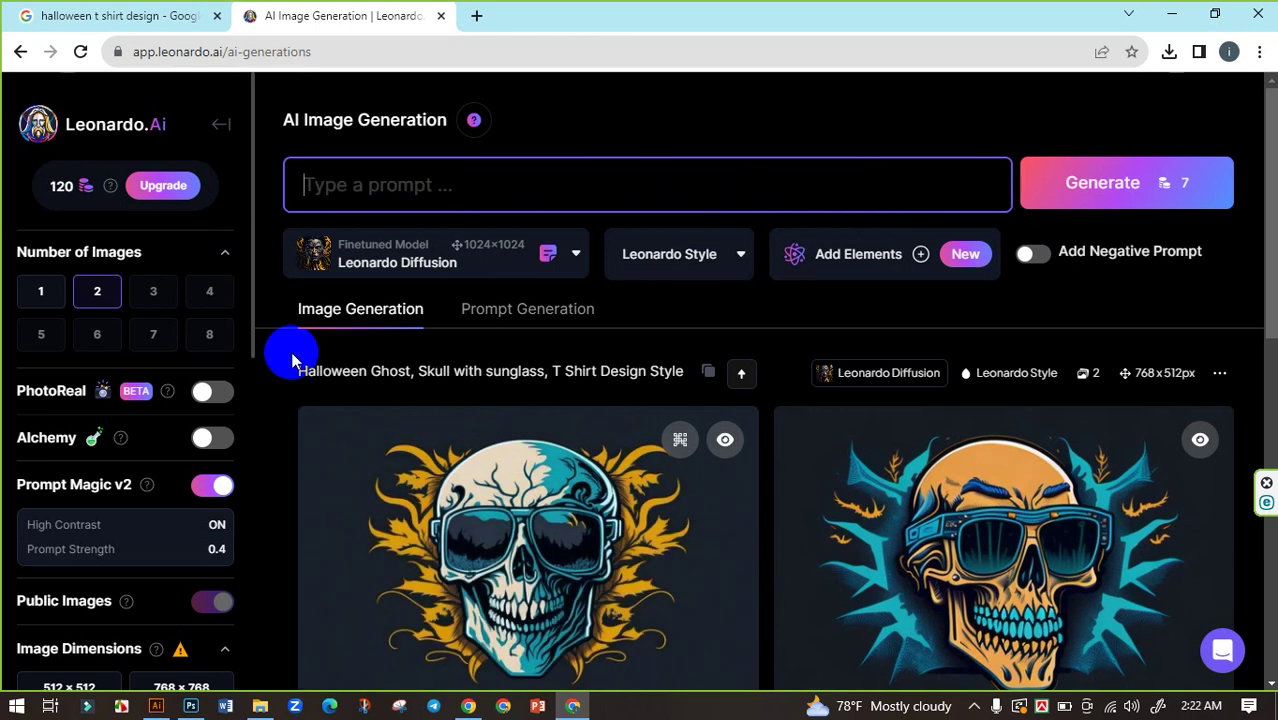
{"action": "type", "text": "H"}
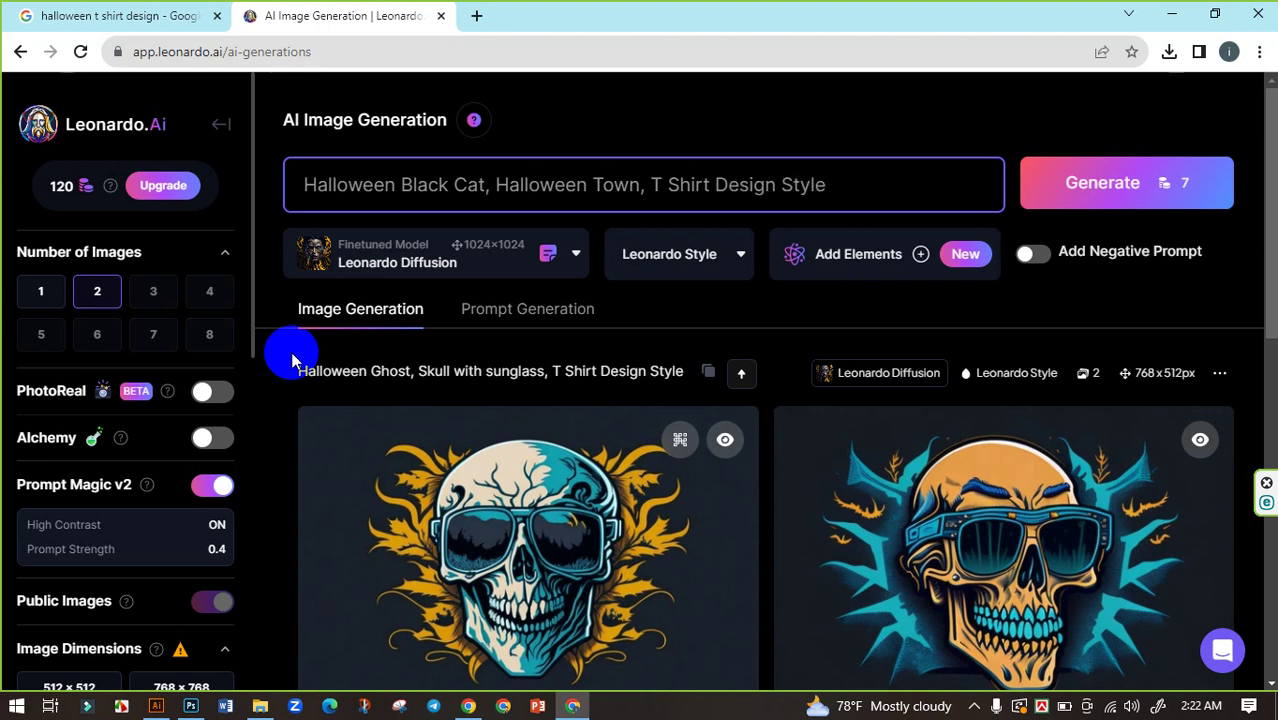
{"action": "mouse_move", "coordinate": [1102, 183]}
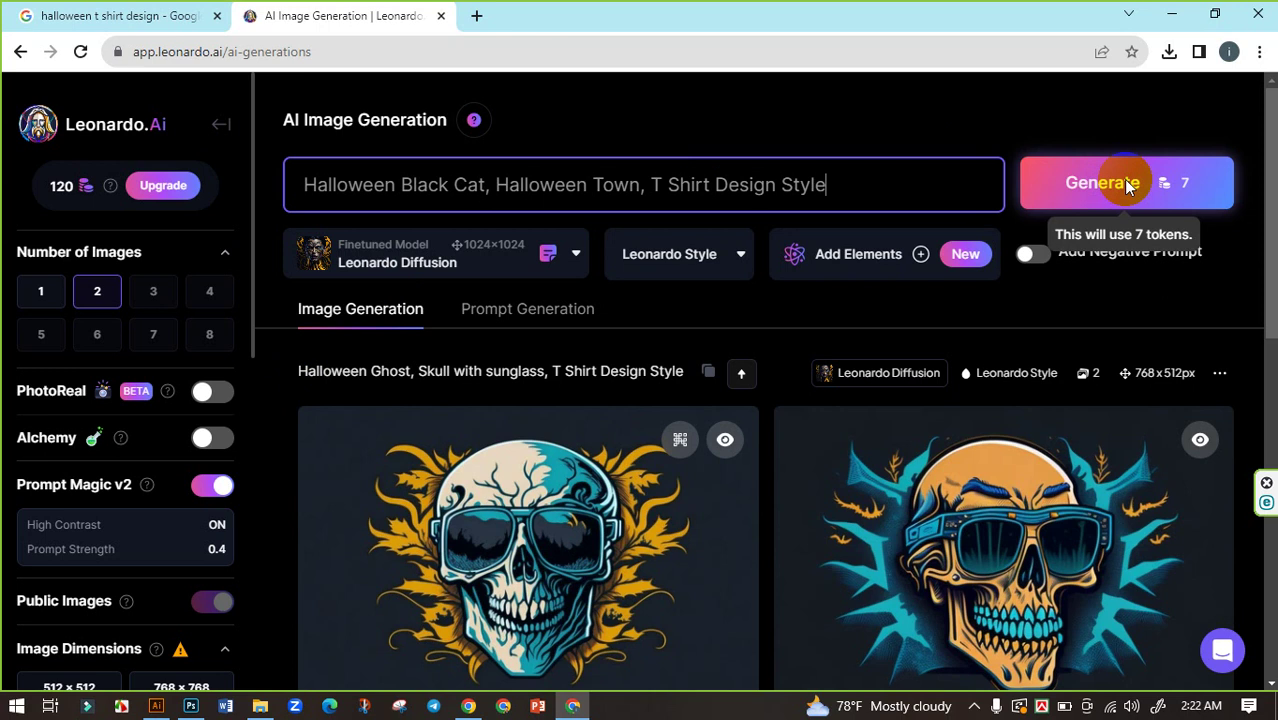
{"action": "left_click", "coordinate": [1127, 187]}
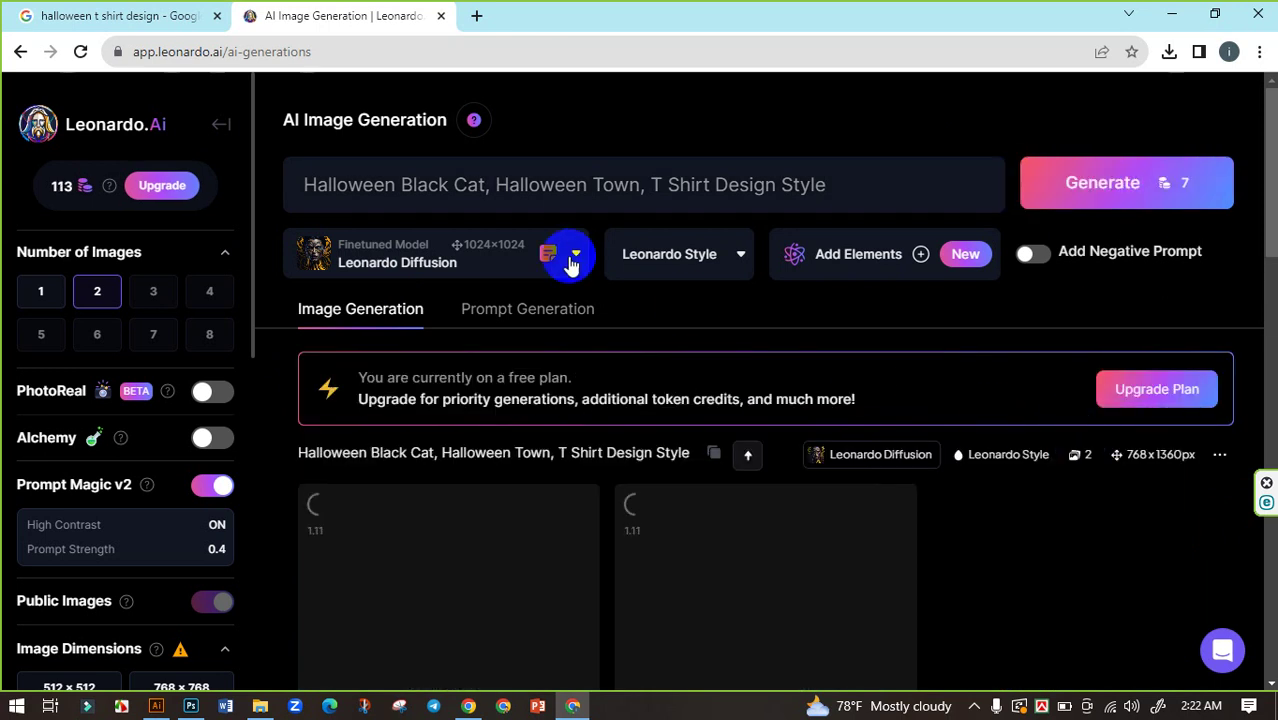
Change the image dimensions to the square 1024×1024 (1:1) preset.
{"action": "scroll", "coordinate": [893, 290], "scroll_direction": "down", "scroll_amount": 2}
{"action": "scroll", "coordinate": [893, 297], "scroll_direction": "up", "scroll_amount": 2}
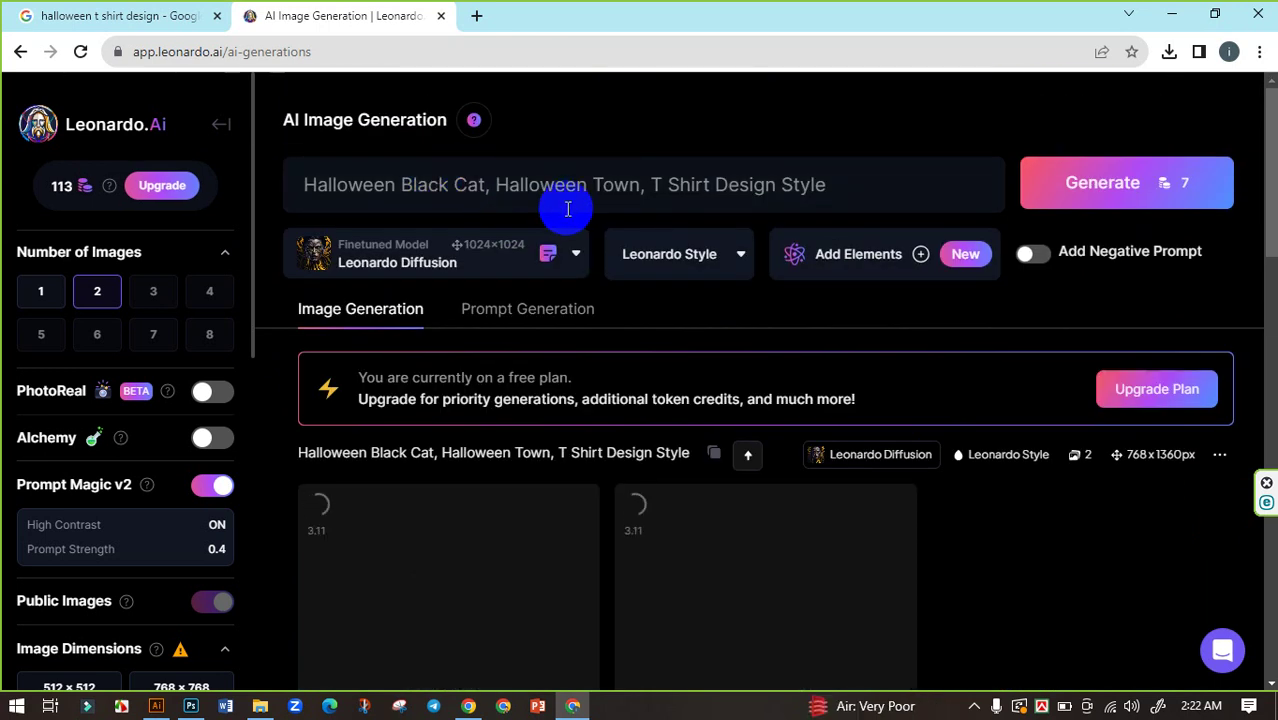
{"action": "scroll", "coordinate": [904, 330], "scroll_direction": "down", "scroll_amount": 2}
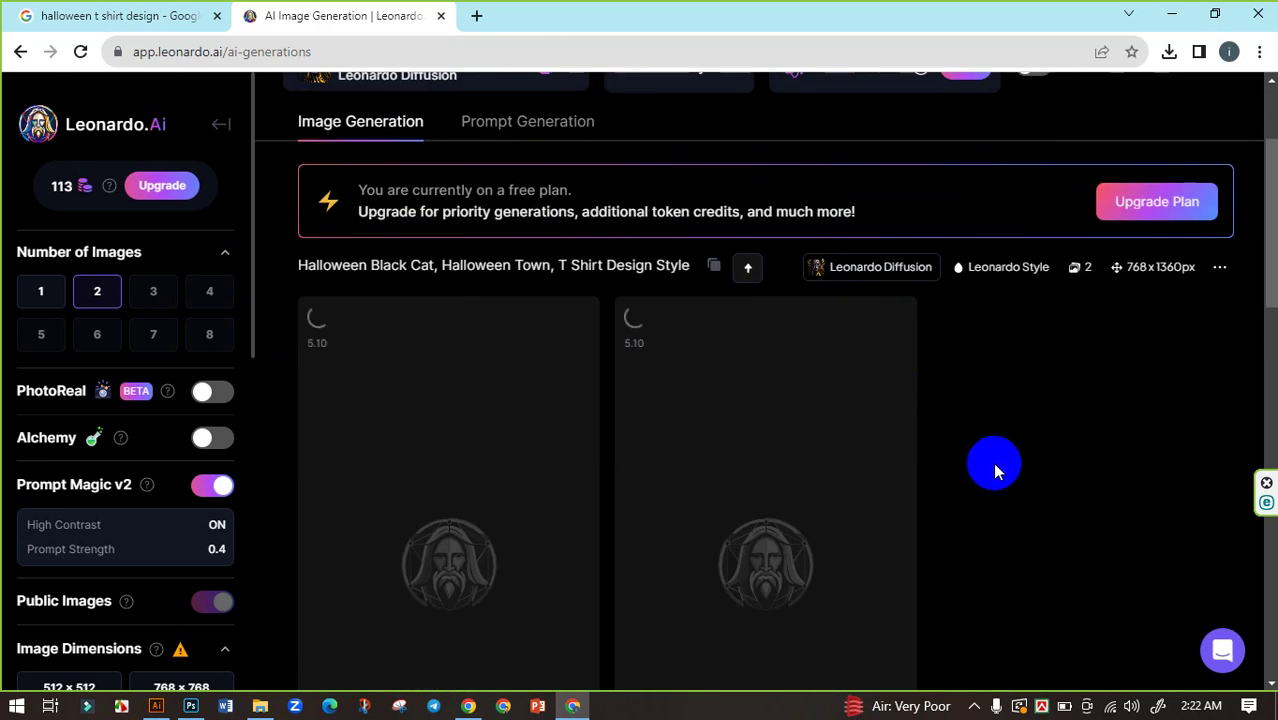
{"action": "scroll", "coordinate": [985, 462], "scroll_direction": "up", "scroll_amount": 2}
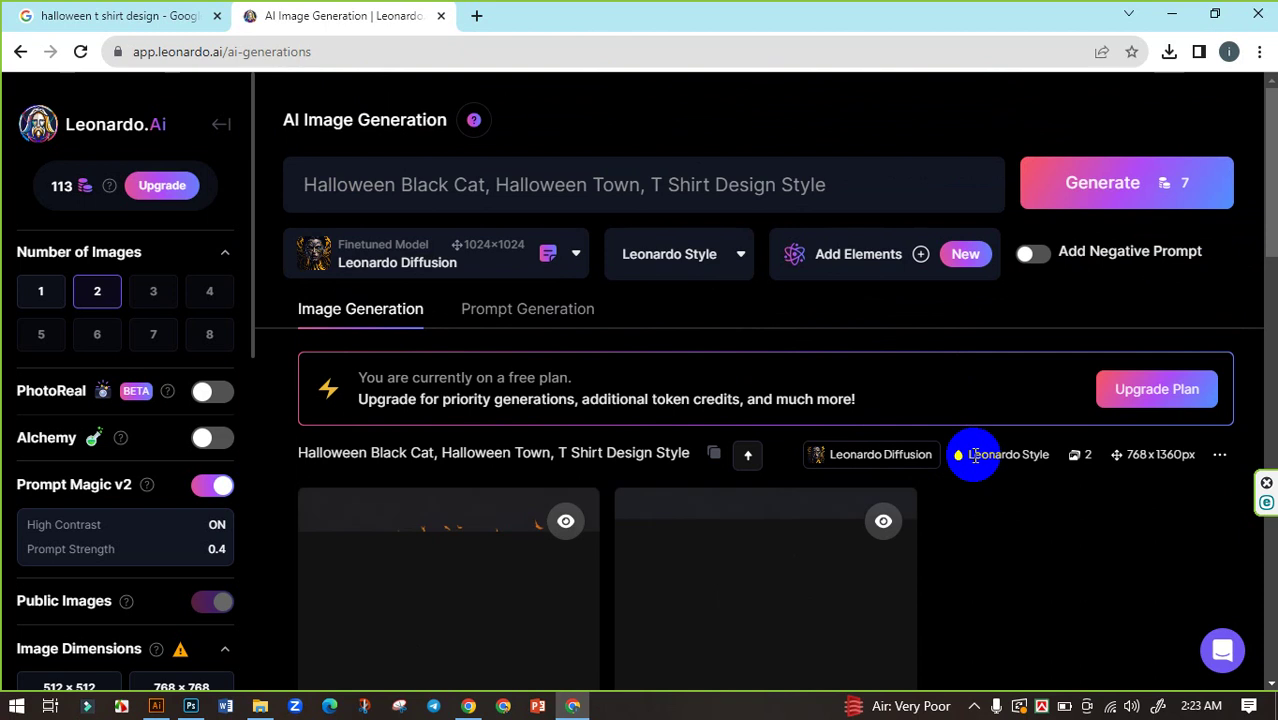
{"action": "scroll", "coordinate": [962, 490], "scroll_direction": "down", "scroll_amount": 2}
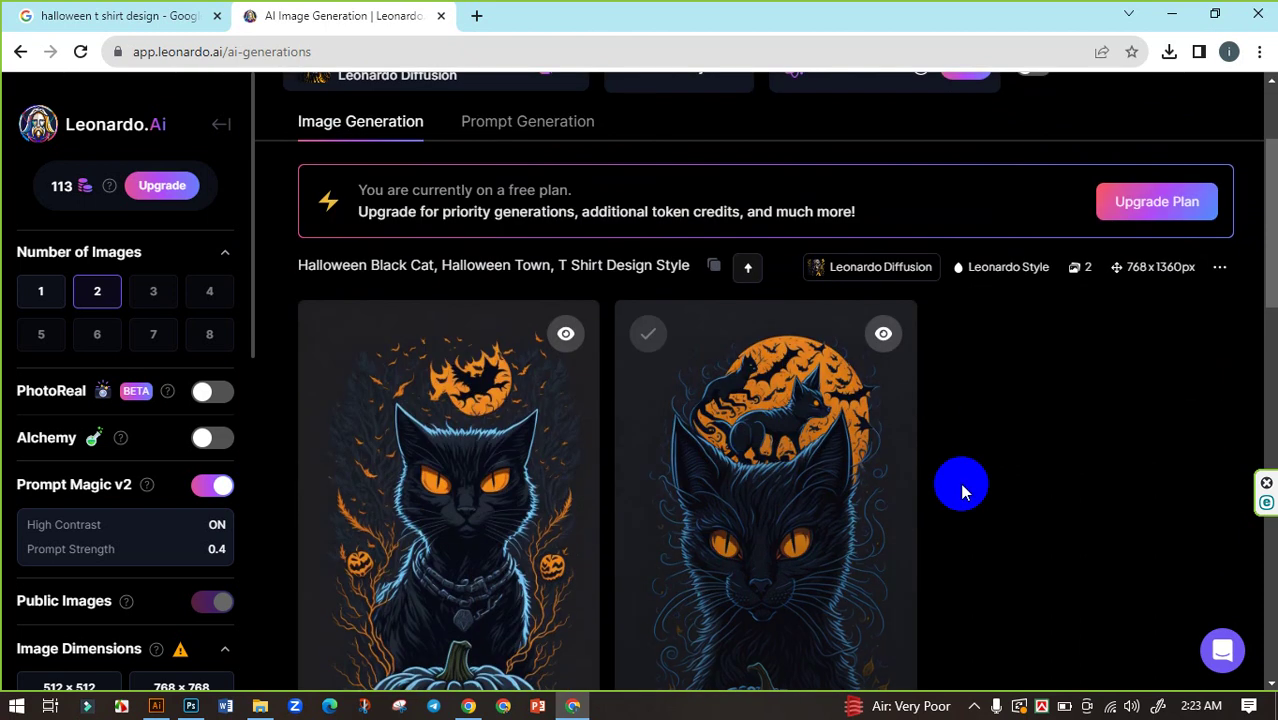
{"action": "scroll", "coordinate": [965, 491], "scroll_direction": "down", "scroll_amount": 2}
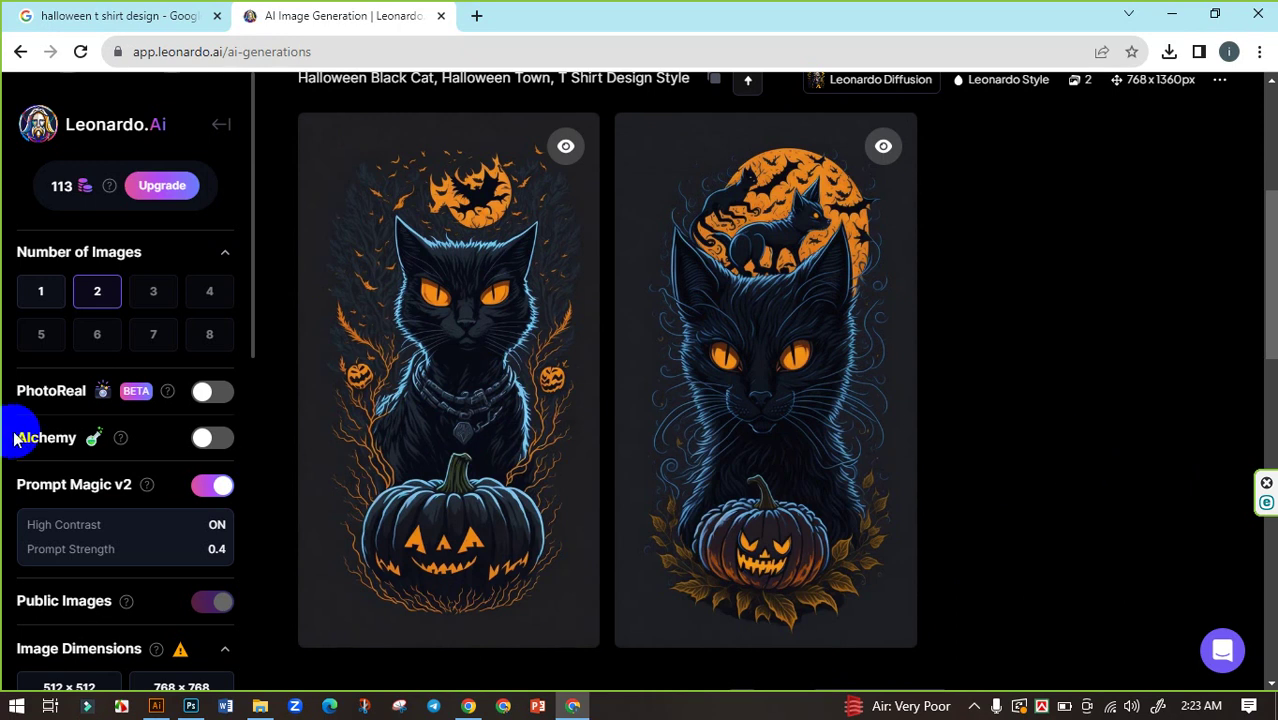
{"action": "scroll", "coordinate": [60, 470], "scroll_direction": "down", "scroll_amount": 3}
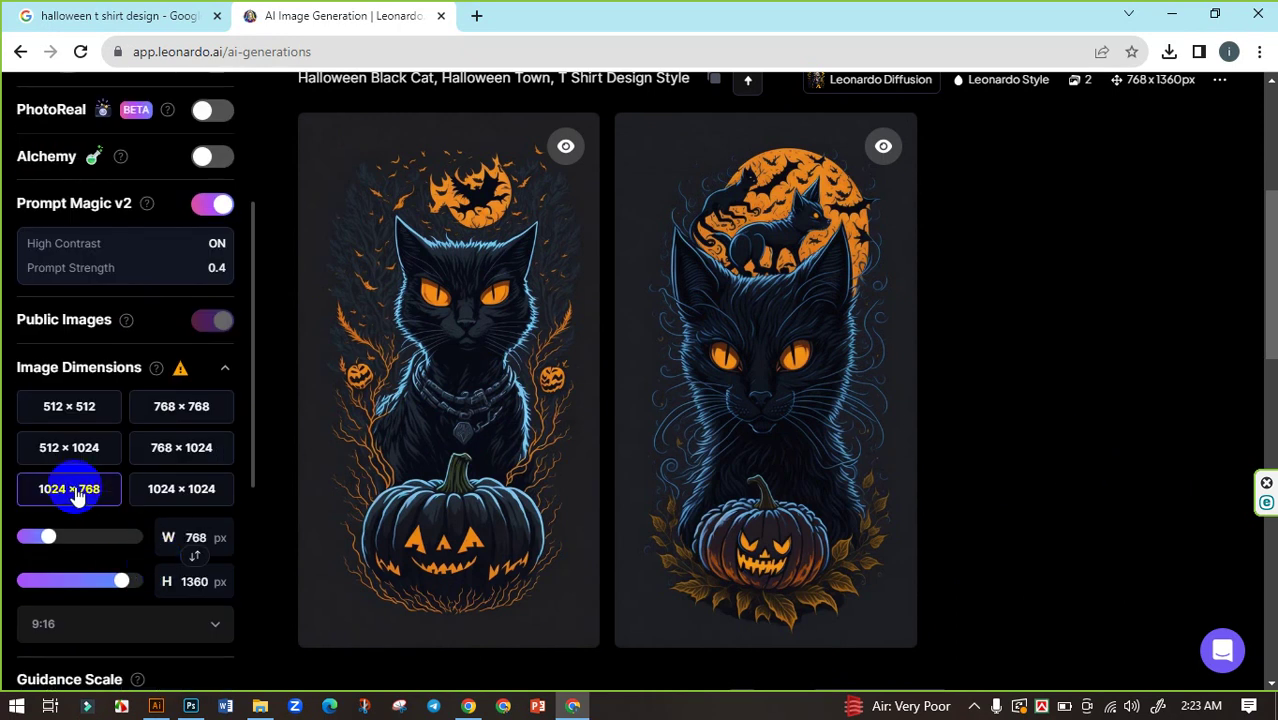
{"action": "left_click", "coordinate": [163, 490]}
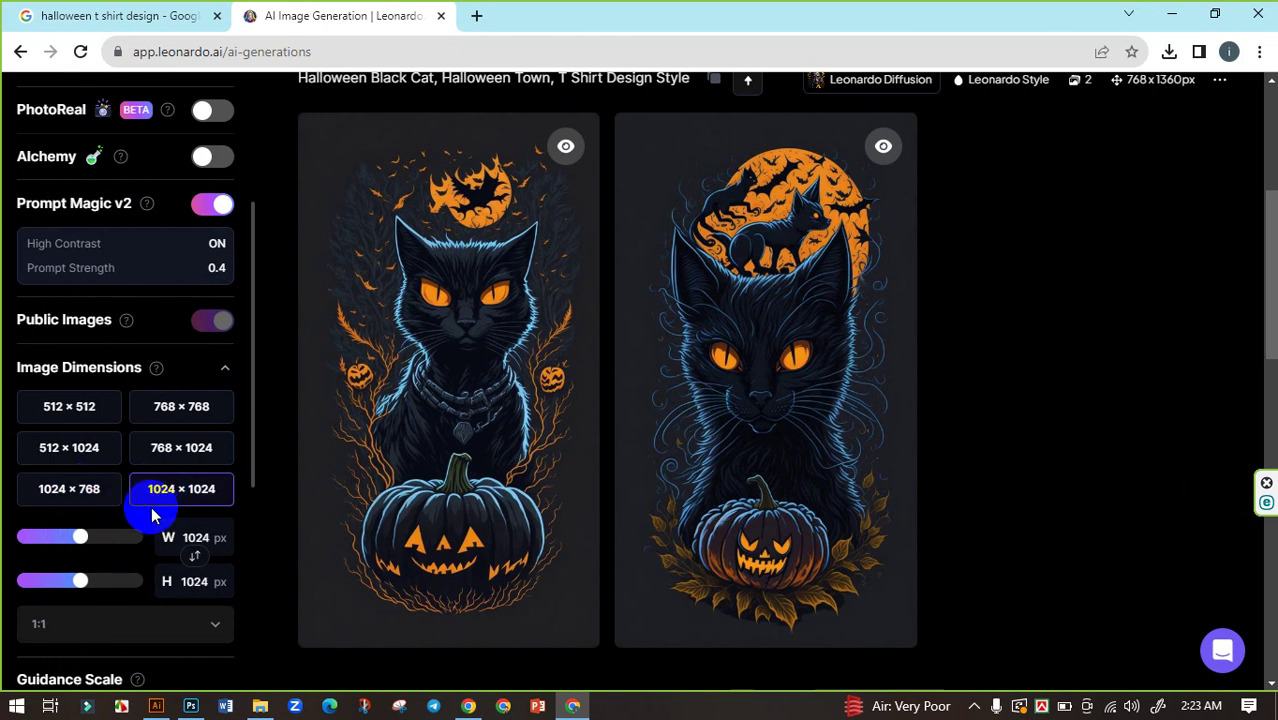
{"action": "scroll", "coordinate": [1031, 465], "scroll_direction": "up", "scroll_amount": 2}
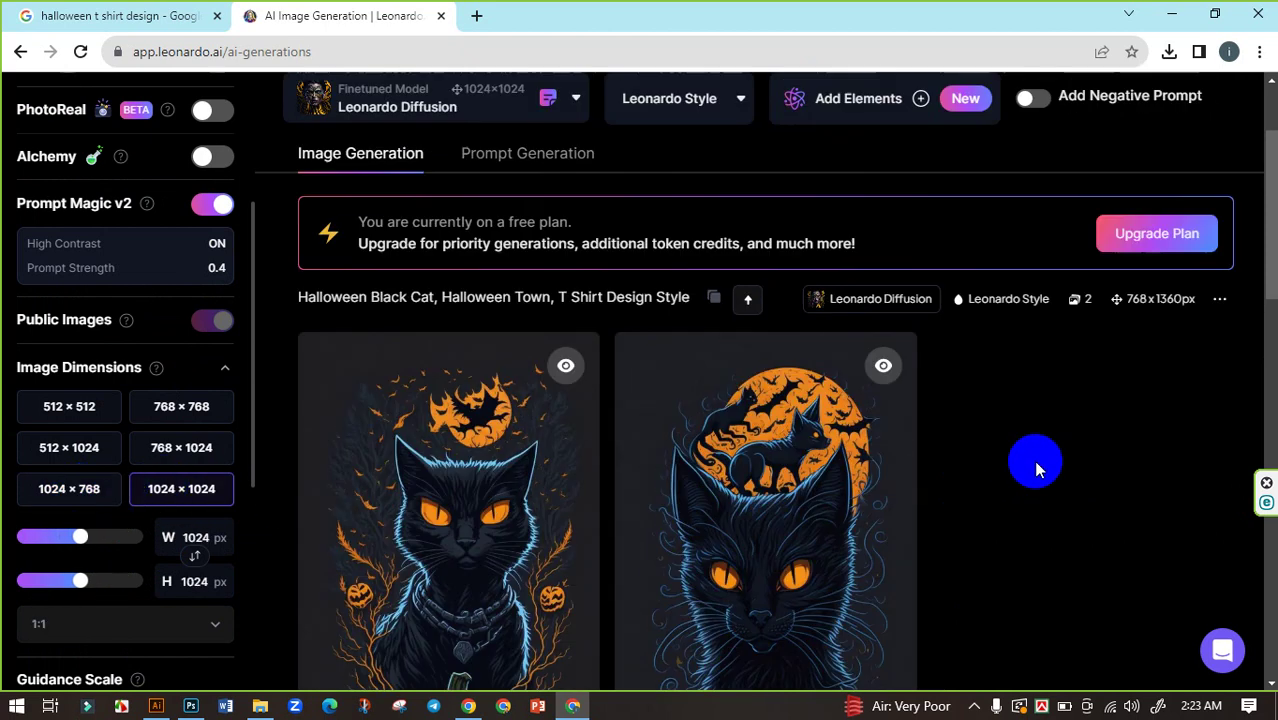
{"action": "scroll", "coordinate": [1032, 456], "scroll_direction": "up", "scroll_amount": 2}
Generate the square black cat designs and download the first pumpkin cat image as a JPG.
{"action": "left_click", "coordinate": [1163, 182]}
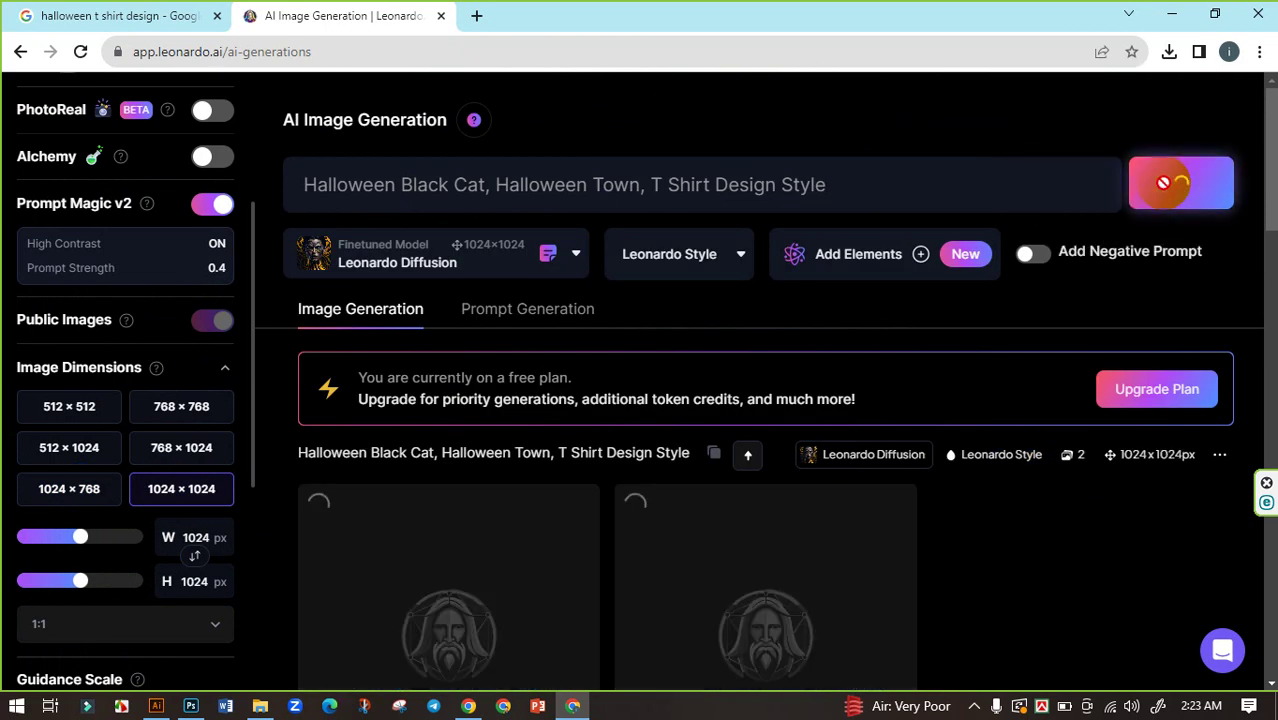
{"action": "scroll", "coordinate": [700, 360], "scroll_direction": "down", "scroll_amount": 3}
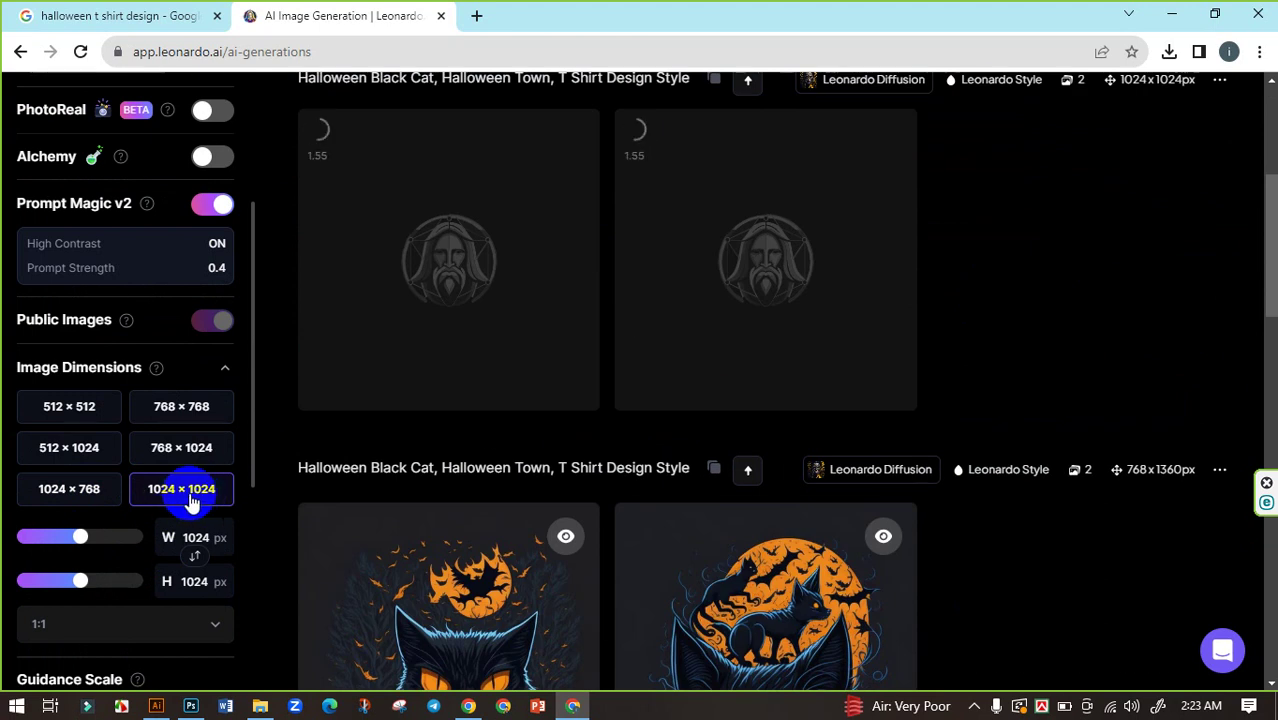
{"action": "scroll", "coordinate": [955, 497], "scroll_direction": "down", "scroll_amount": 3}
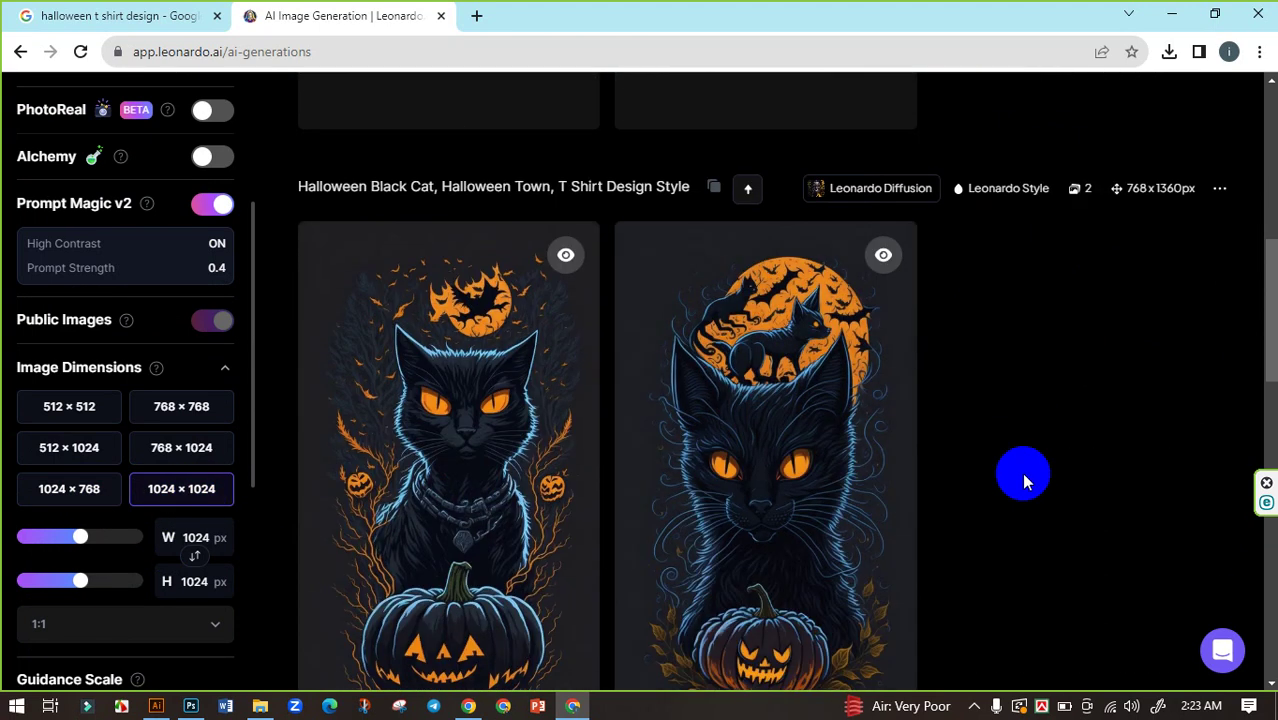
{"action": "scroll", "coordinate": [1021, 479], "scroll_direction": "down", "scroll_amount": 1}
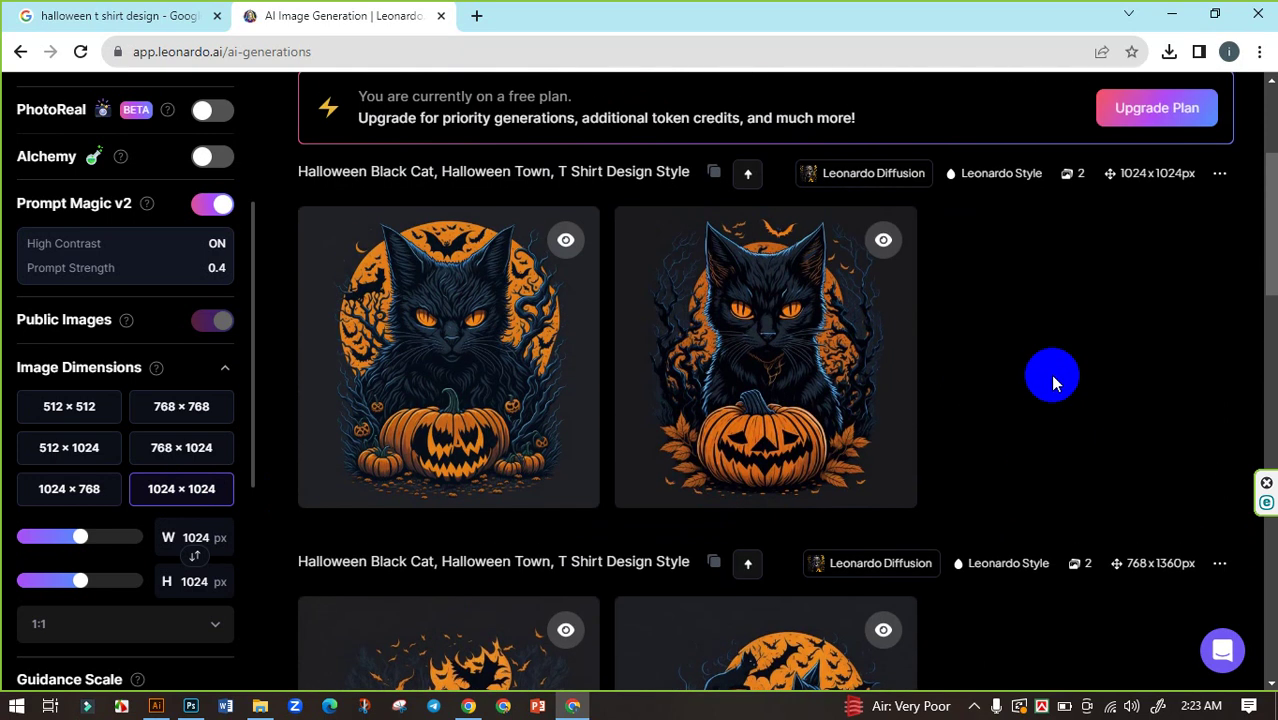
{"action": "scroll", "coordinate": [1052, 383], "scroll_direction": "up", "scroll_amount": 1}
{"action": "scroll", "coordinate": [975, 379], "scroll_direction": "up", "scroll_amount": 2}
{"action": "scroll", "coordinate": [747, 379], "scroll_direction": "down", "scroll_amount": 2}
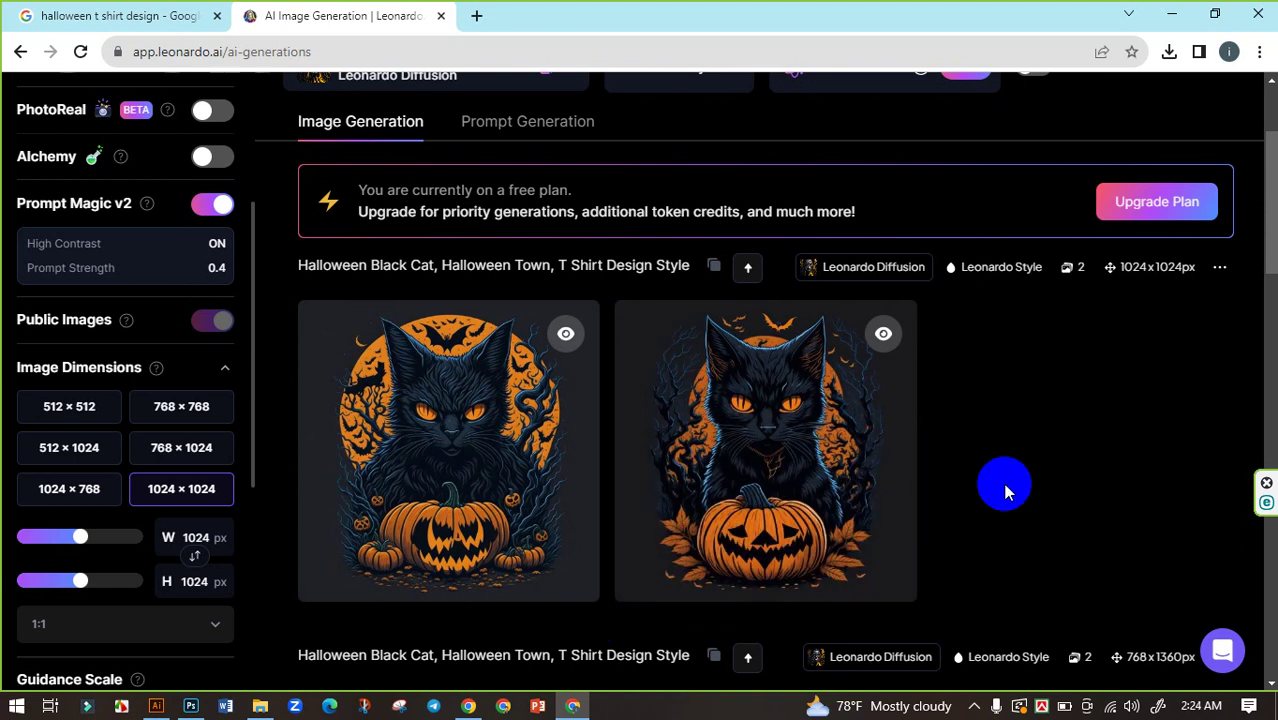
{"action": "mouse_move", "coordinate": [448, 357]}
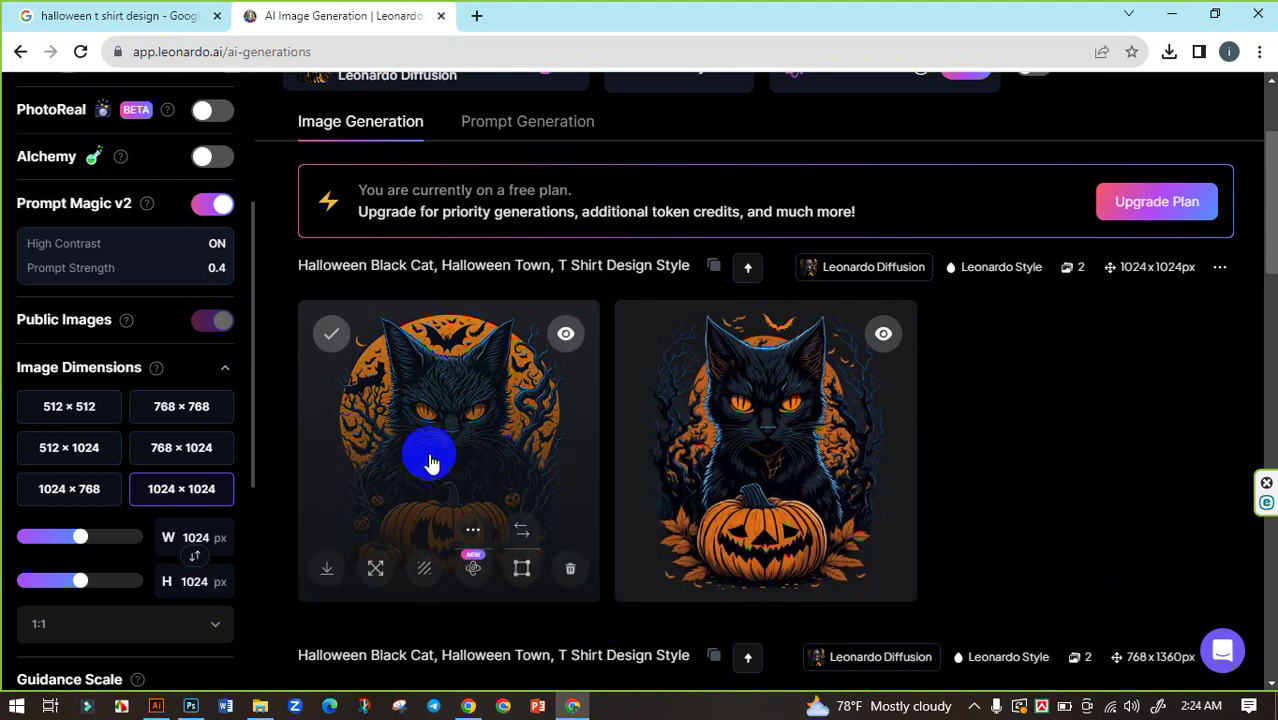
{"action": "left_click", "coordinate": [430, 462]}
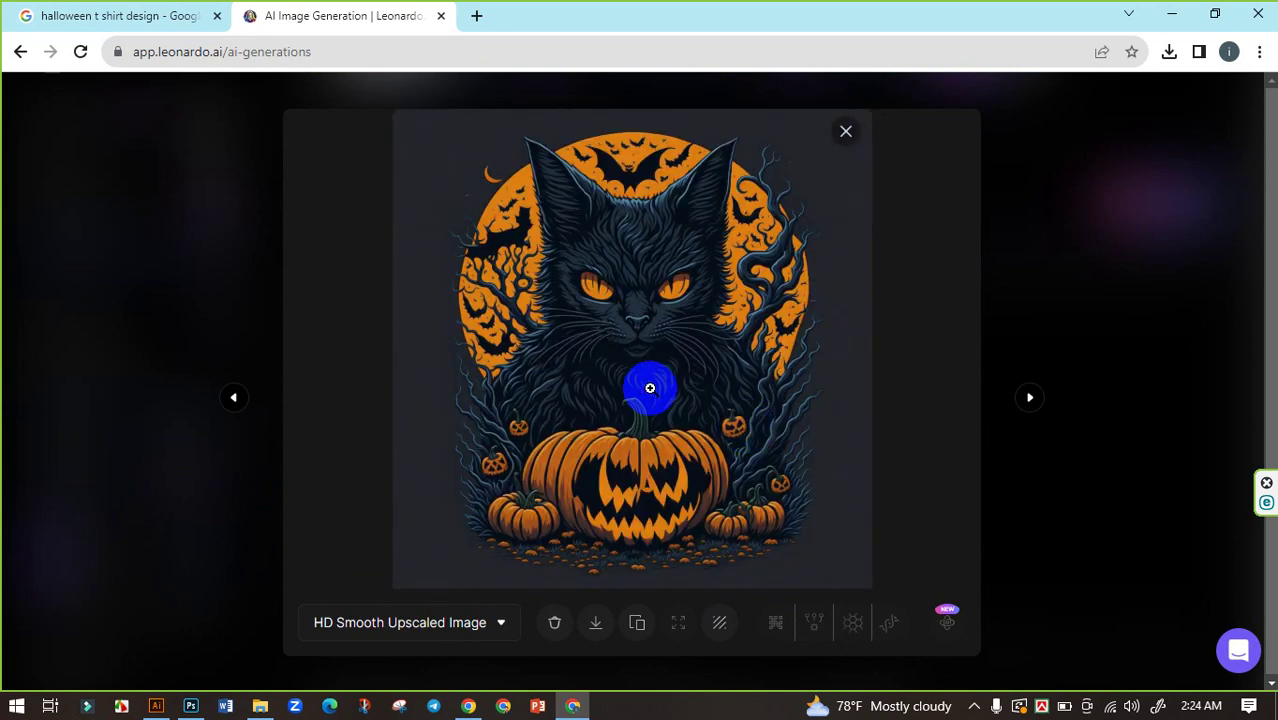
{"action": "left_click", "coordinate": [598, 622]}
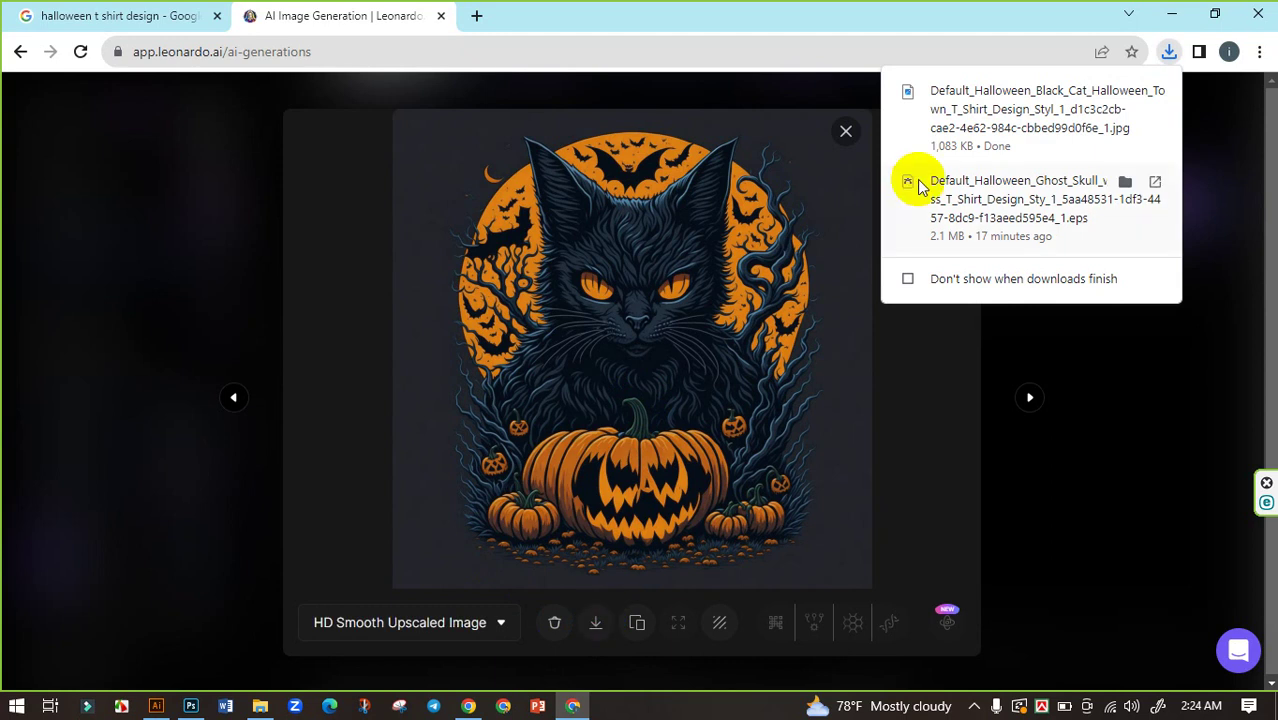
Delete the ghost skull image and its EPS from the Downloads folder.
{"action": "mouse_move", "coordinate": [1030, 110]}
{"action": "left_click", "coordinate": [1124, 91]}
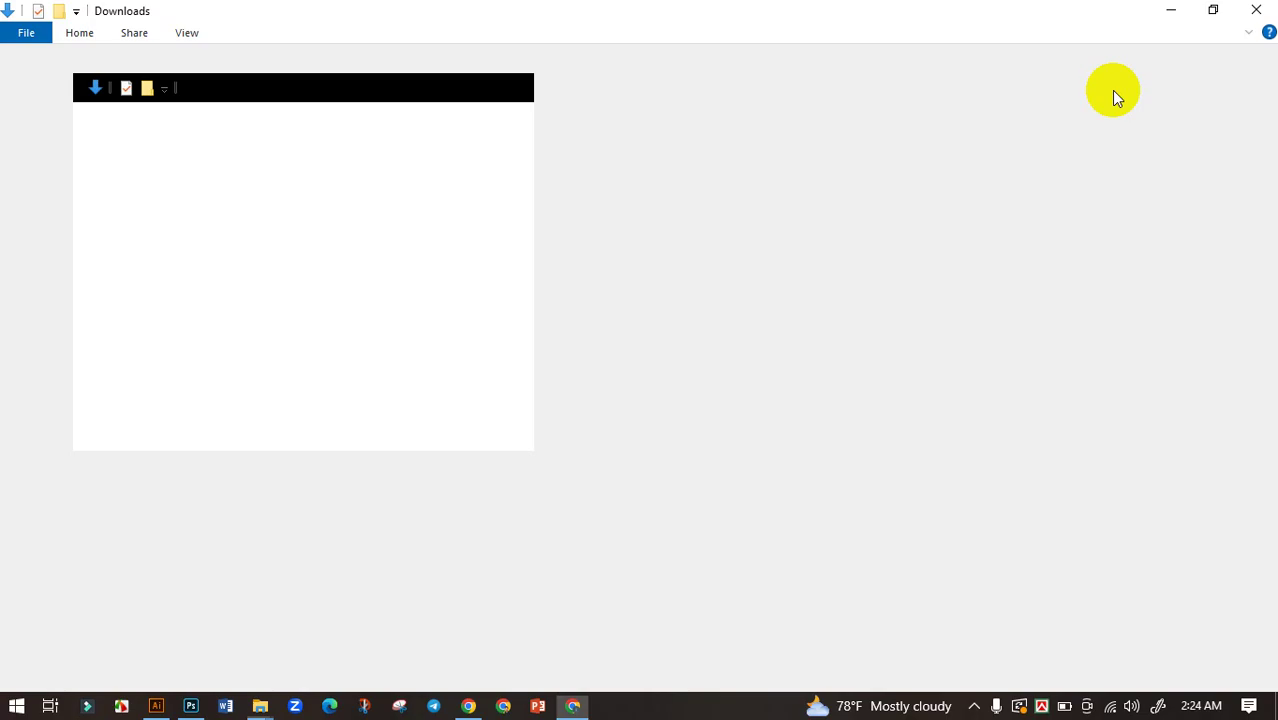
{"action": "left_click", "coordinate": [597, 230]}
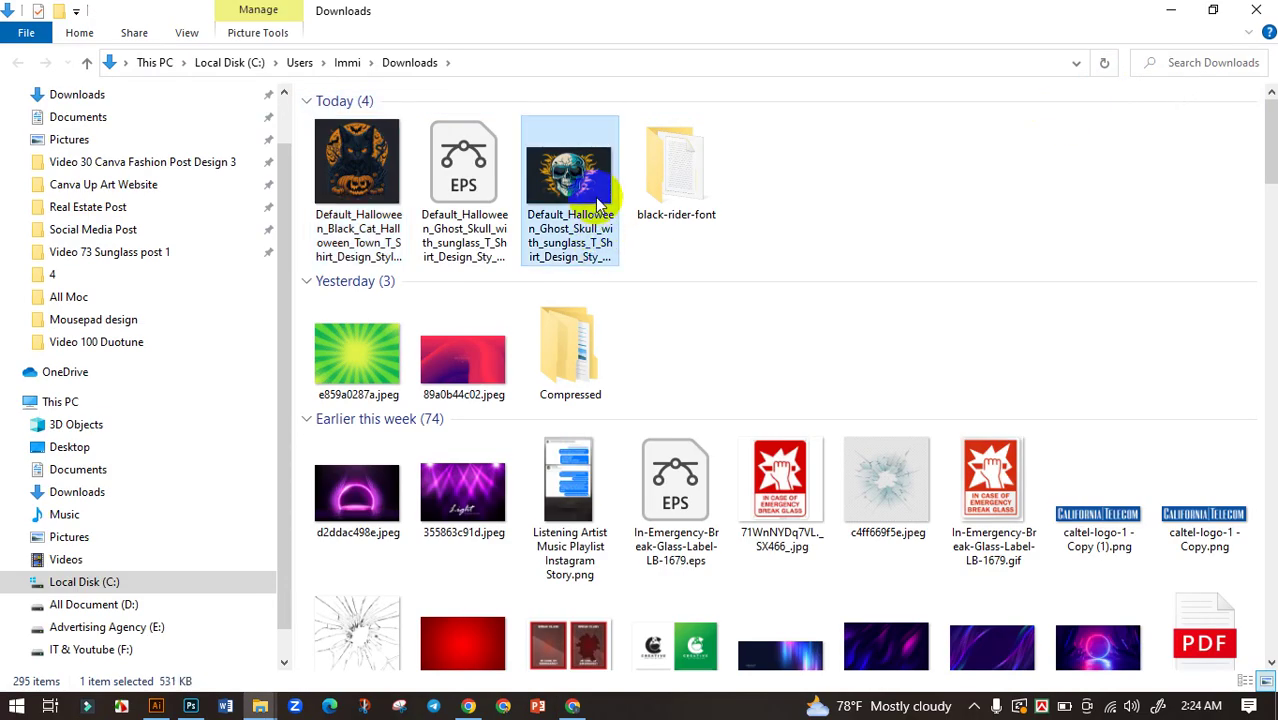
{"action": "left_click", "coordinate": [505, 197]}
{"action": "key", "text": "Delete"}
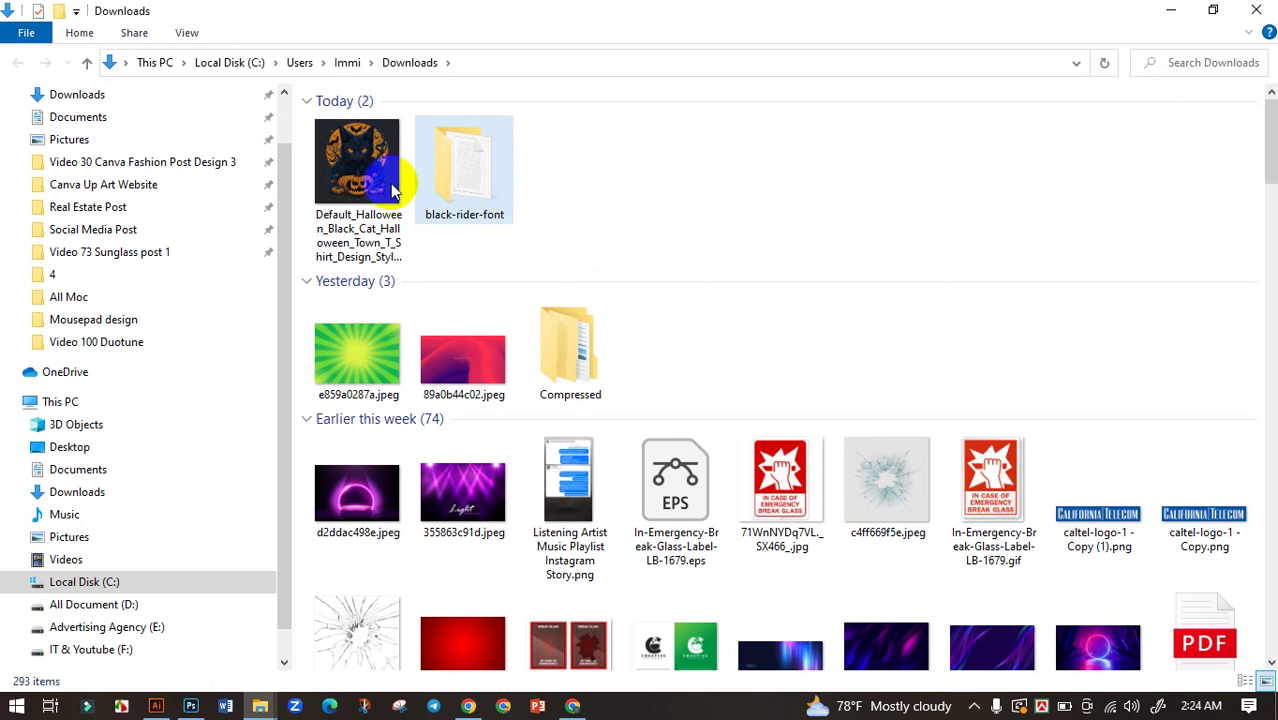
Preview the black cat image in Photos, close it, and return to the browser.
{"action": "left_click", "coordinate": [377, 180]}
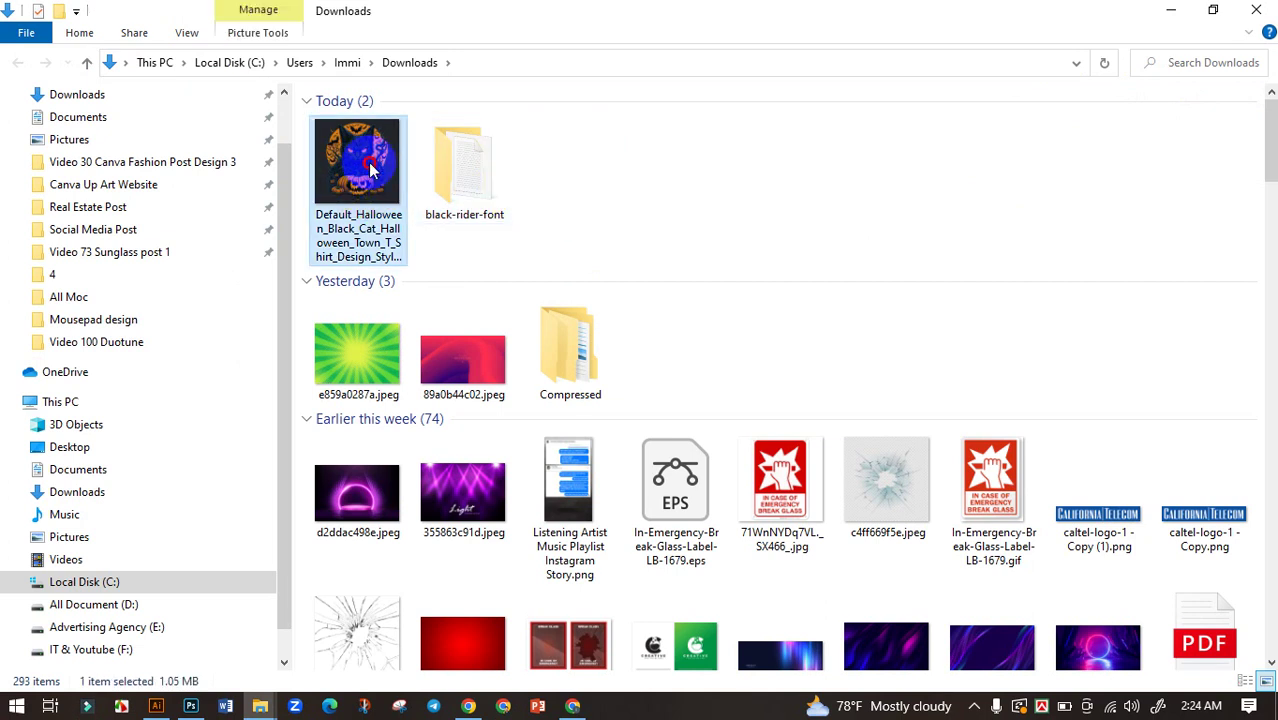
{"action": "double_click", "coordinate": [368, 165]}
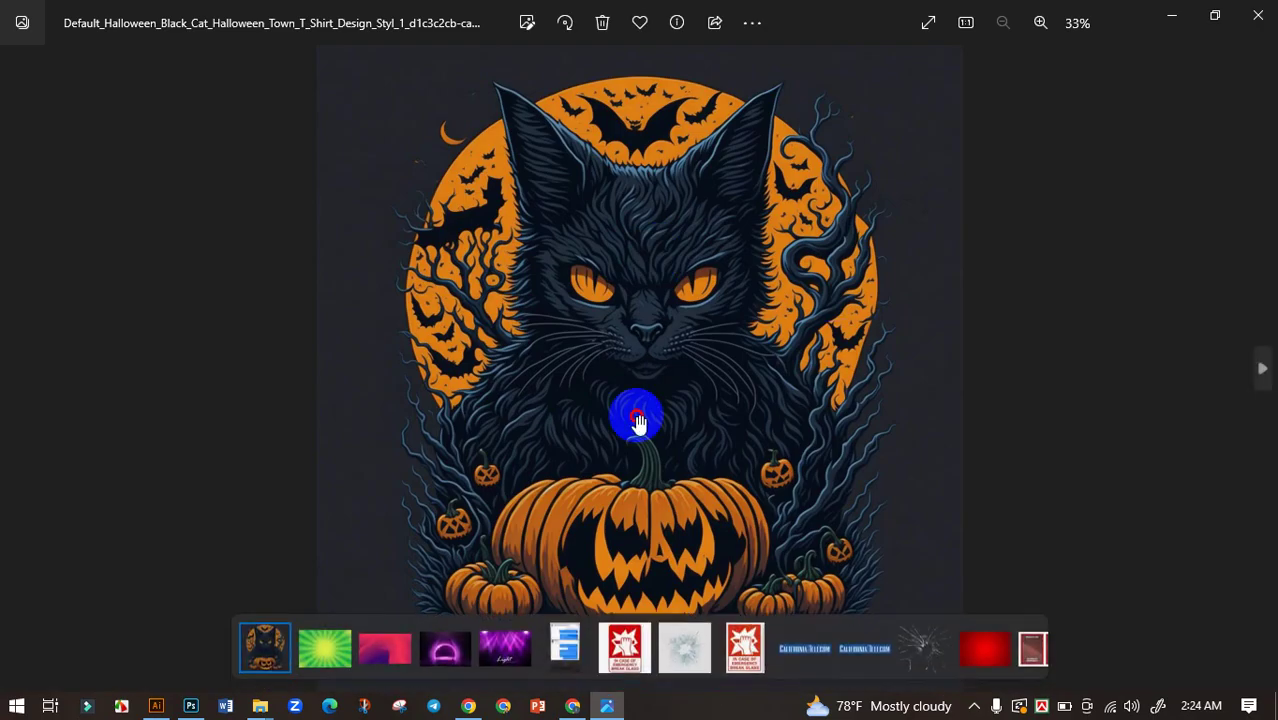
{"action": "scroll", "coordinate": [633, 417], "scroll_direction": "up", "scroll_amount": 3}
{"action": "left_click_drag", "start_coordinate": [713, 263], "coordinate": [697, 420]}
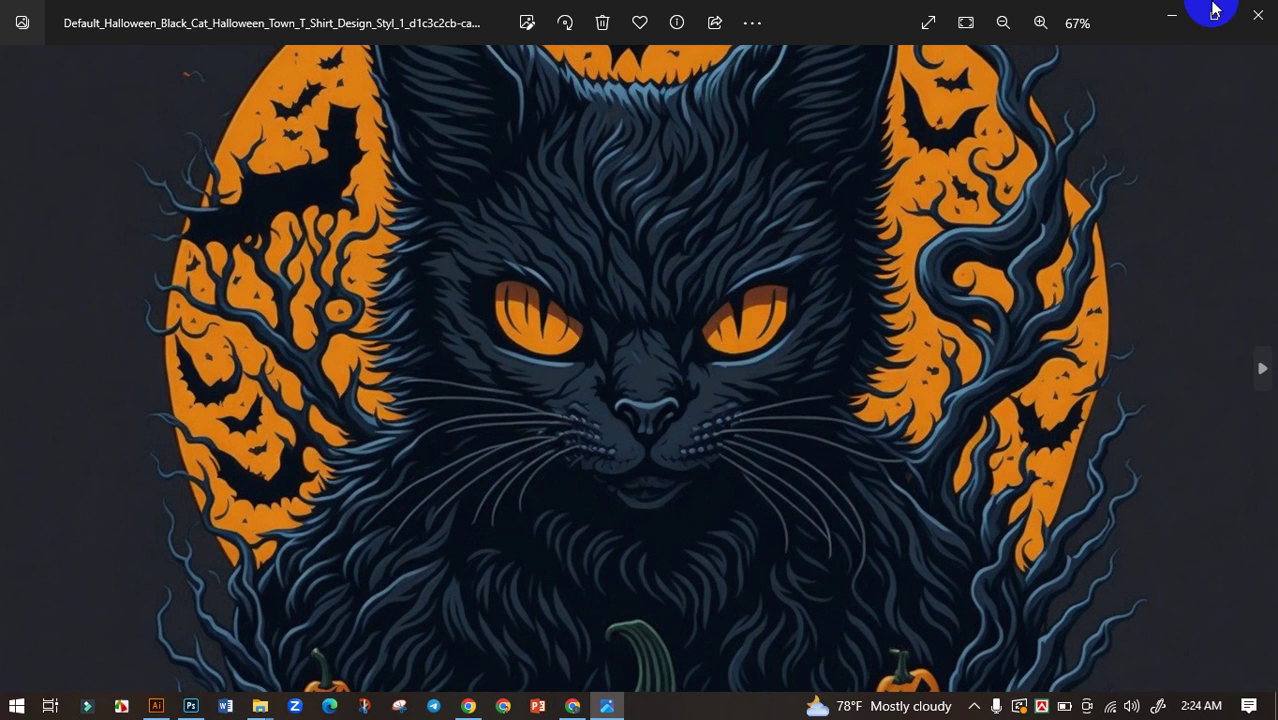
{"action": "left_click", "coordinate": [1257, 15]}
{"action": "left_click", "coordinate": [610, 168]}
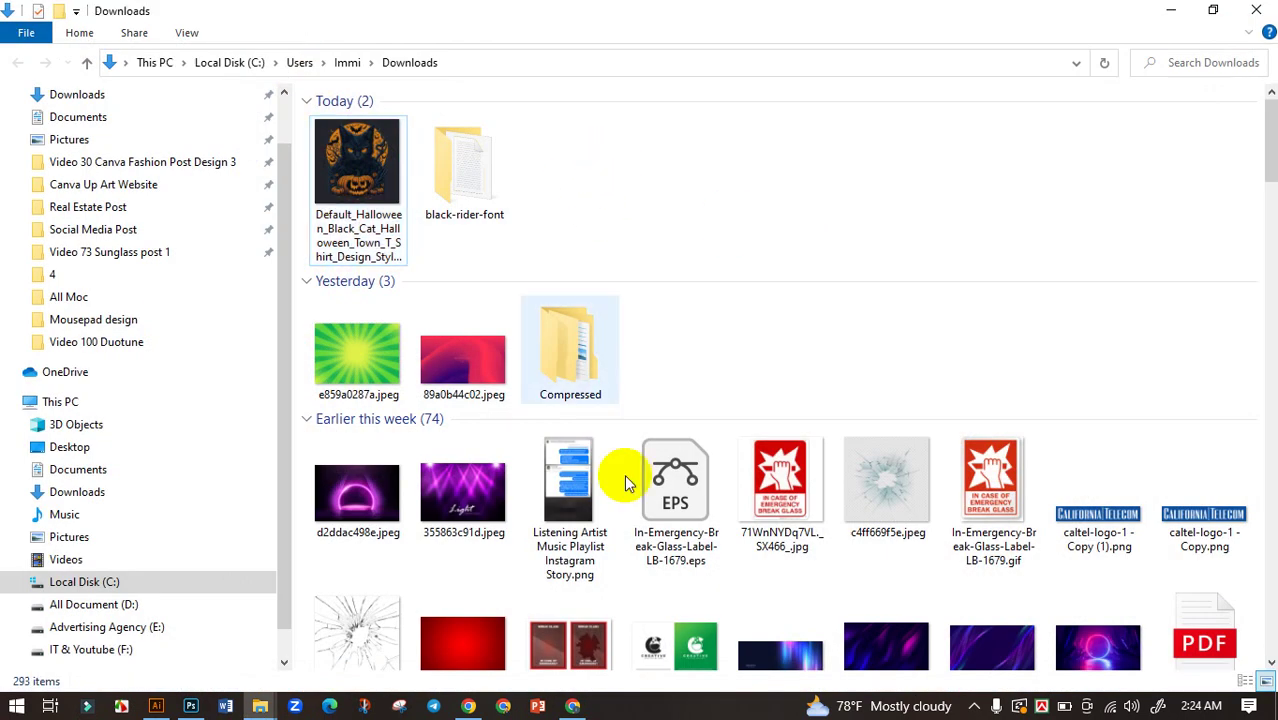
{"action": "left_click", "coordinate": [573, 706]}
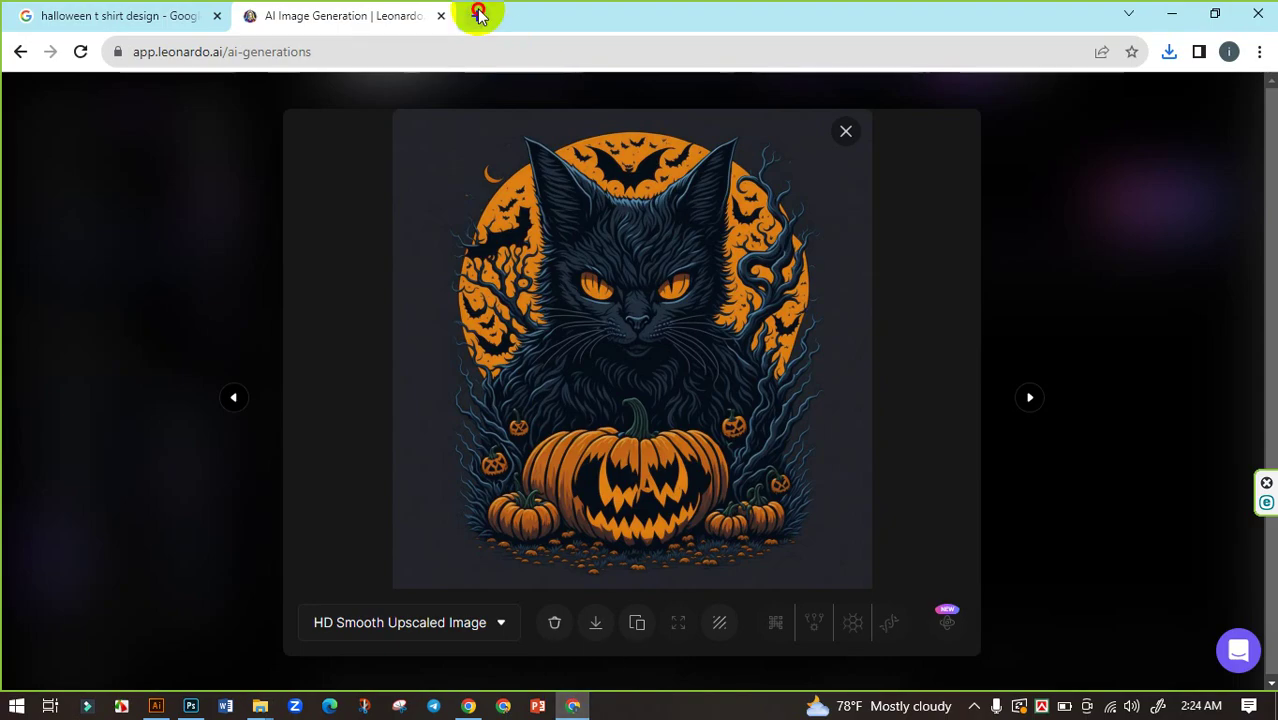
Search 'vectorizer ai' in a new tab and open the Vectorizer.AI website.
{"action": "left_click", "coordinate": [476, 15]}
{"action": "type", "text": "ve"}
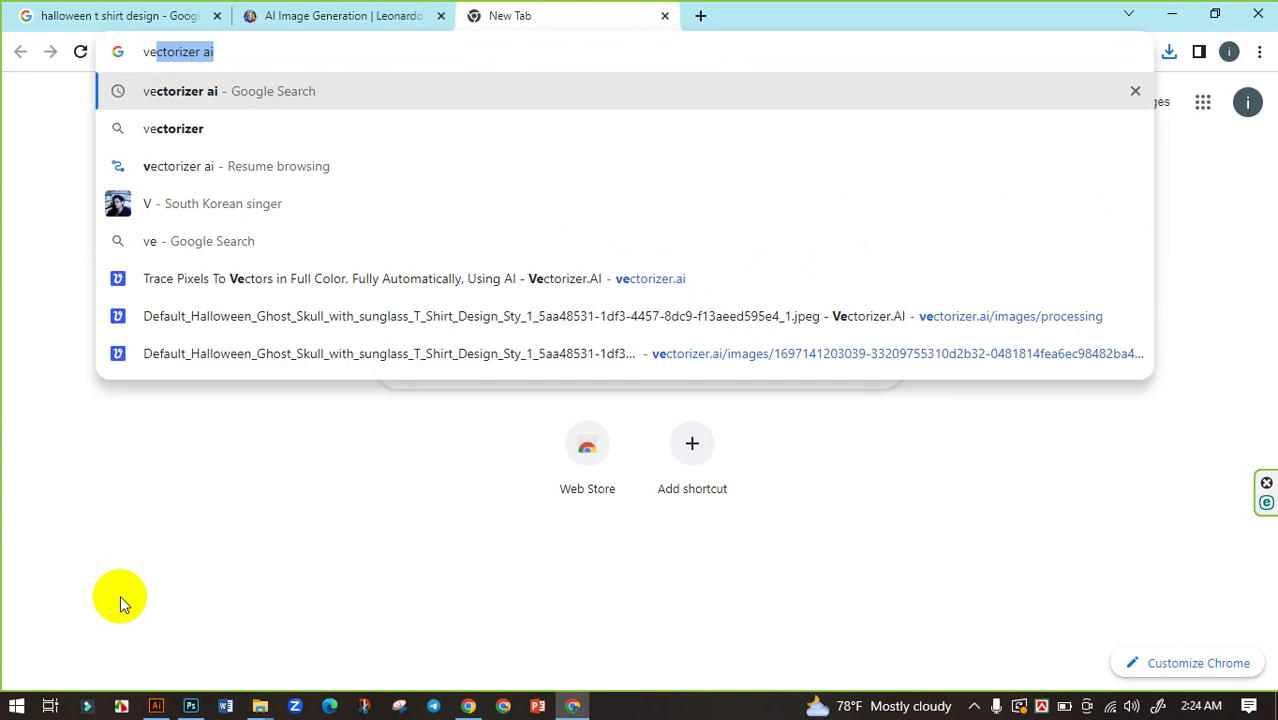
{"action": "key", "text": "Return"}
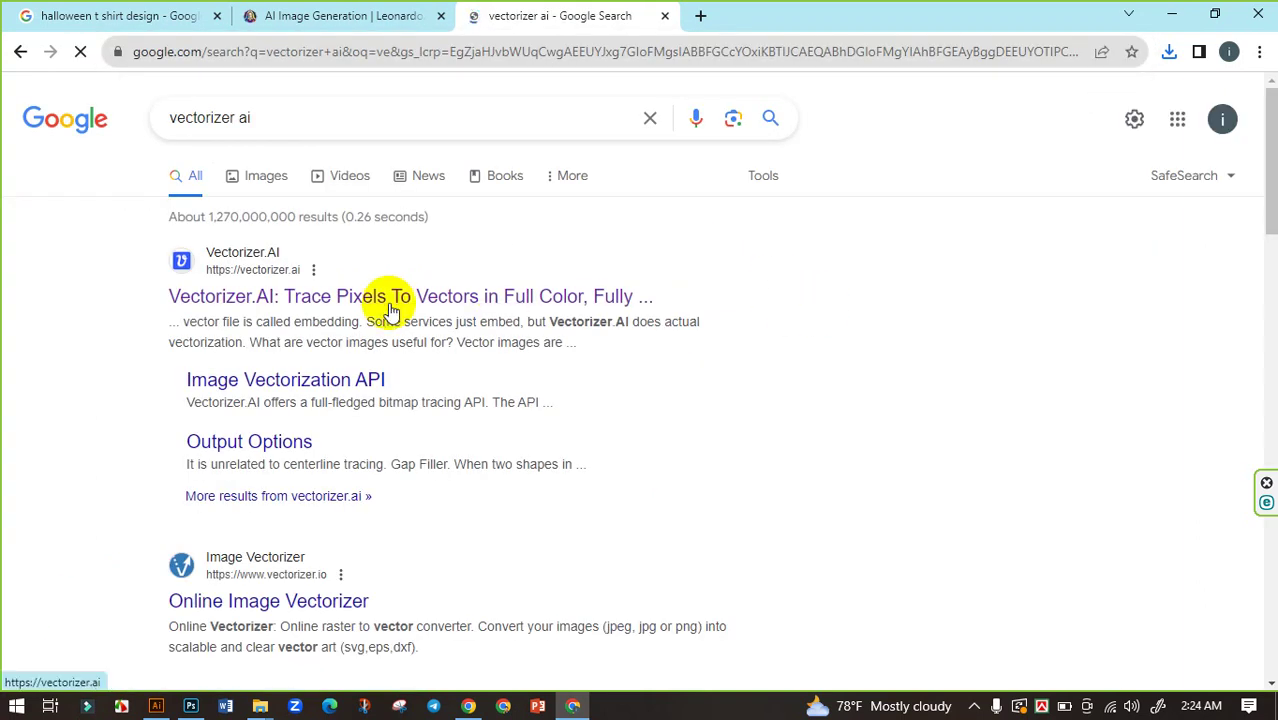
{"action": "left_click", "coordinate": [385, 296]}
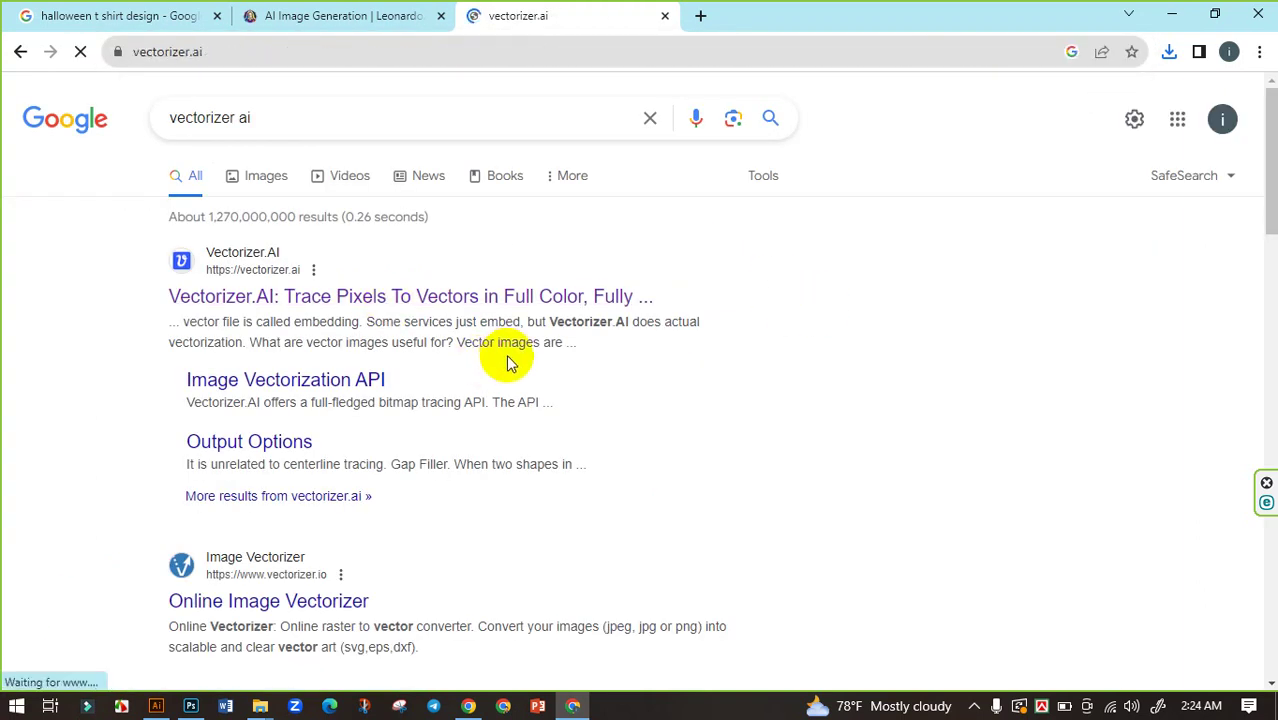
Upload the black cat Halloween JPG from Downloads to Vectorizer.AI.
{"action": "left_click", "coordinate": [571, 490]}
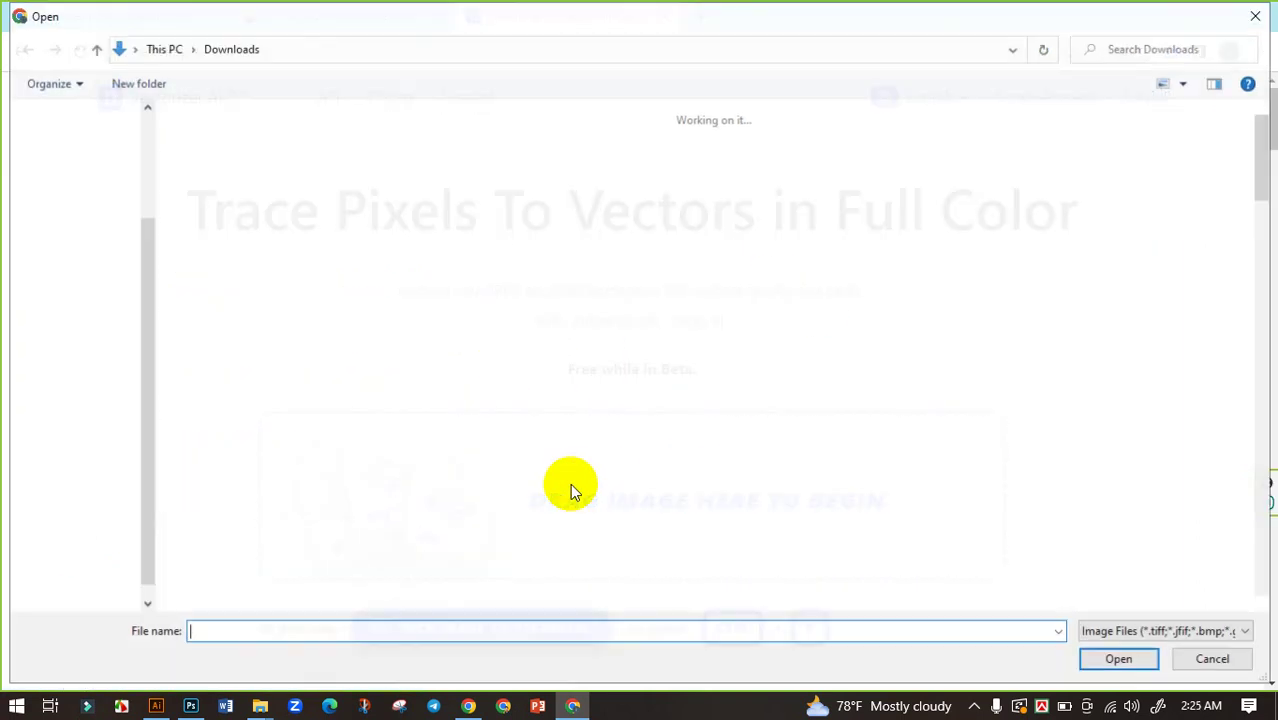
{"action": "left_click", "coordinate": [240, 190]}
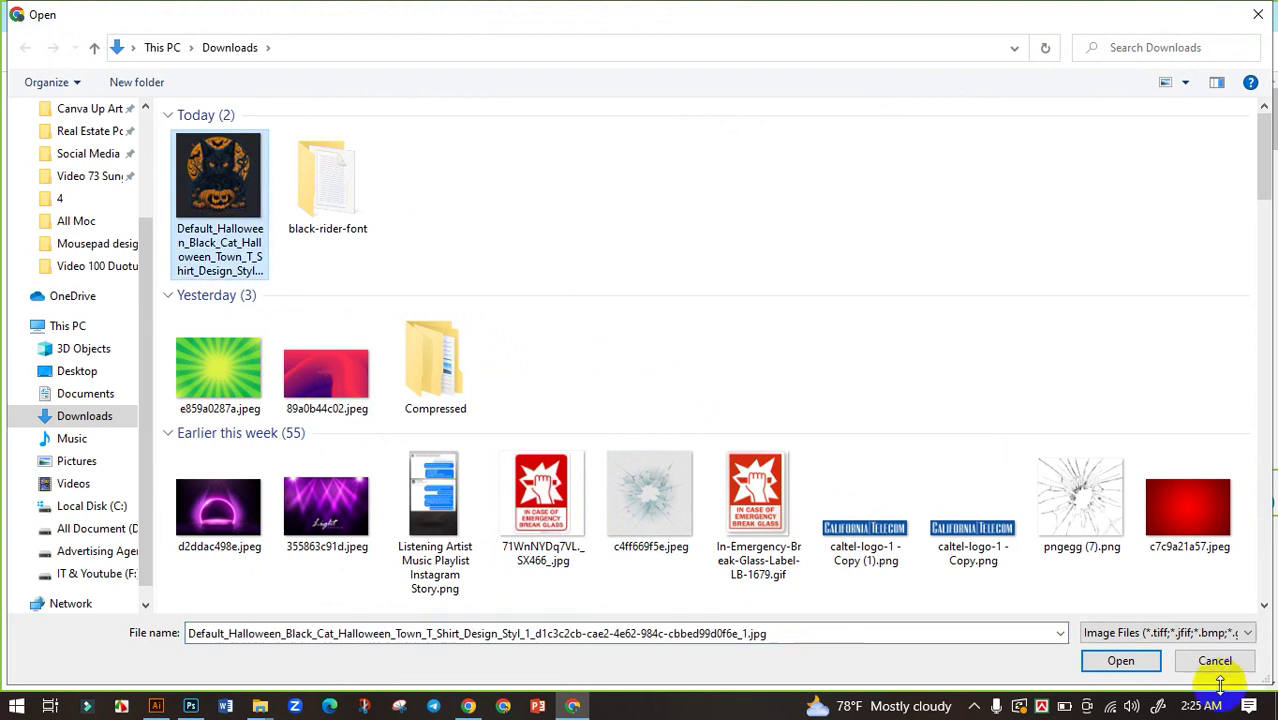
{"action": "left_click", "coordinate": [1120, 660]}
Accept the pre-crop, zoom in to compare the traced cat with the original, then go to download options.
{"action": "left_click", "coordinate": [1195, 648]}
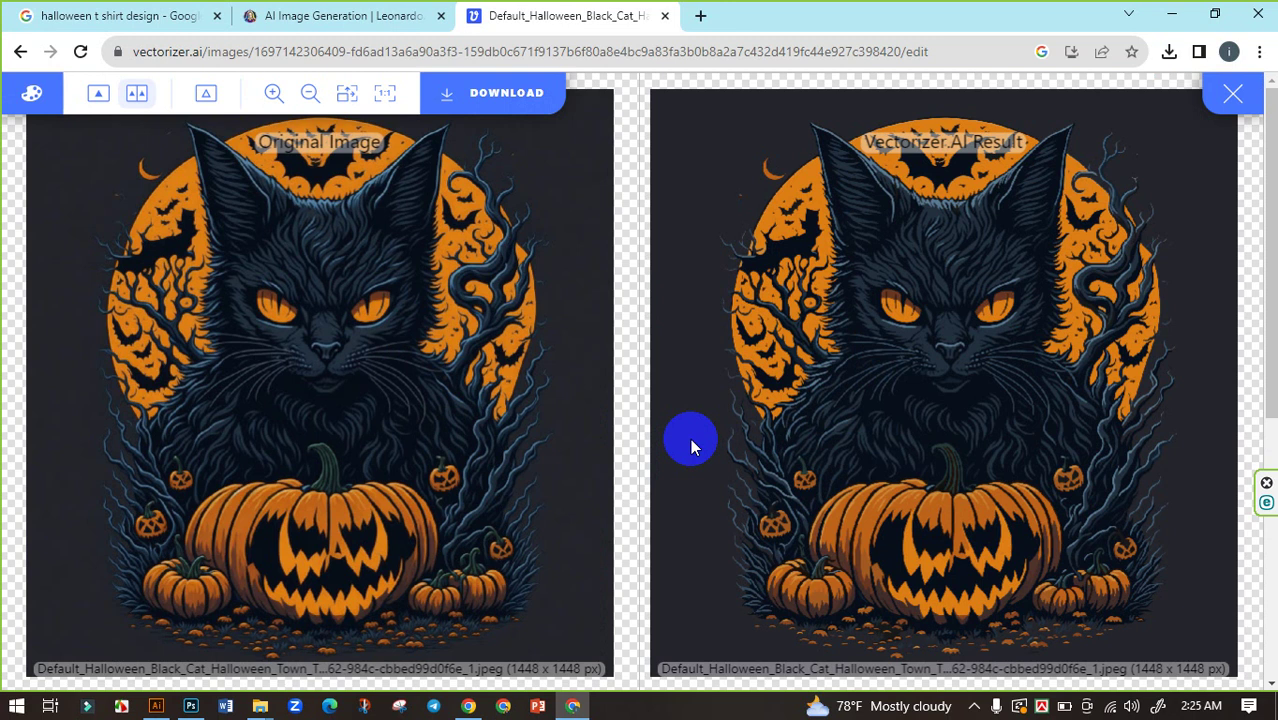
{"action": "scroll", "coordinate": [395, 250], "scroll_direction": "up", "scroll_amount": 2}
{"action": "scroll", "coordinate": [495, 265], "scroll_direction": "up", "scroll_amount": 1}
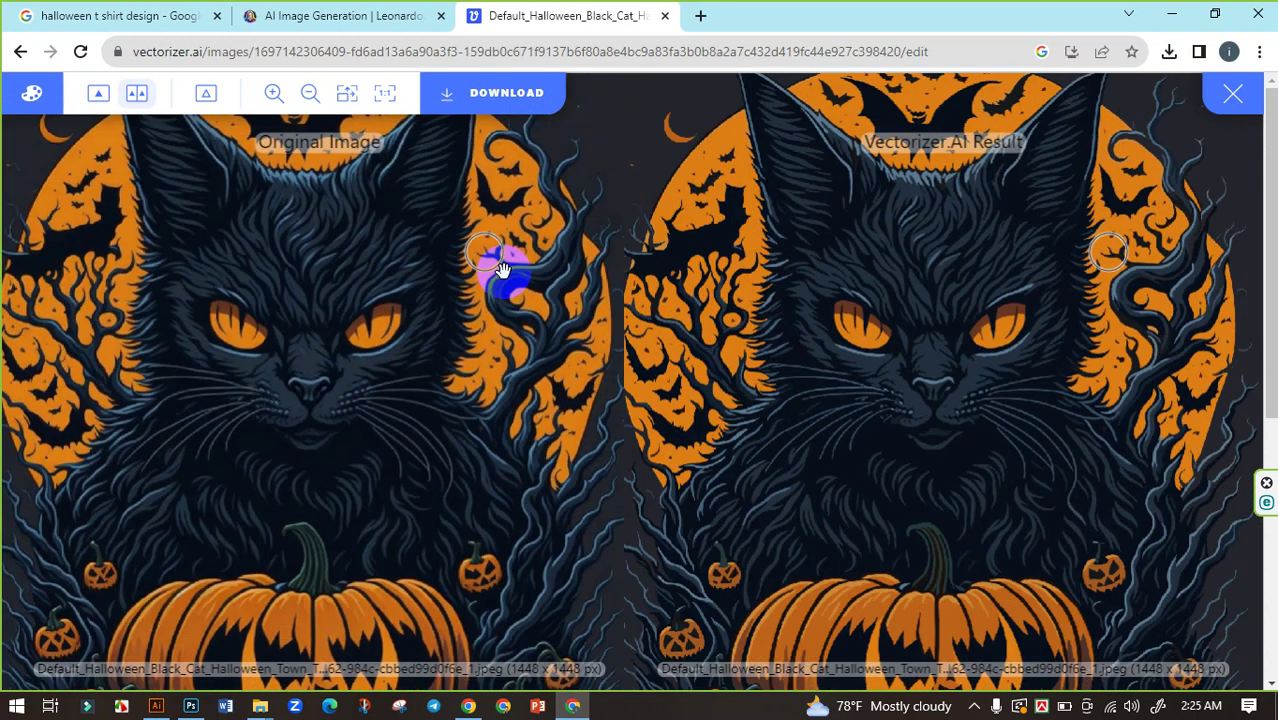
{"action": "scroll", "coordinate": [500, 268], "scroll_direction": "down", "scroll_amount": 3}
{"action": "left_click", "coordinate": [505, 100]}
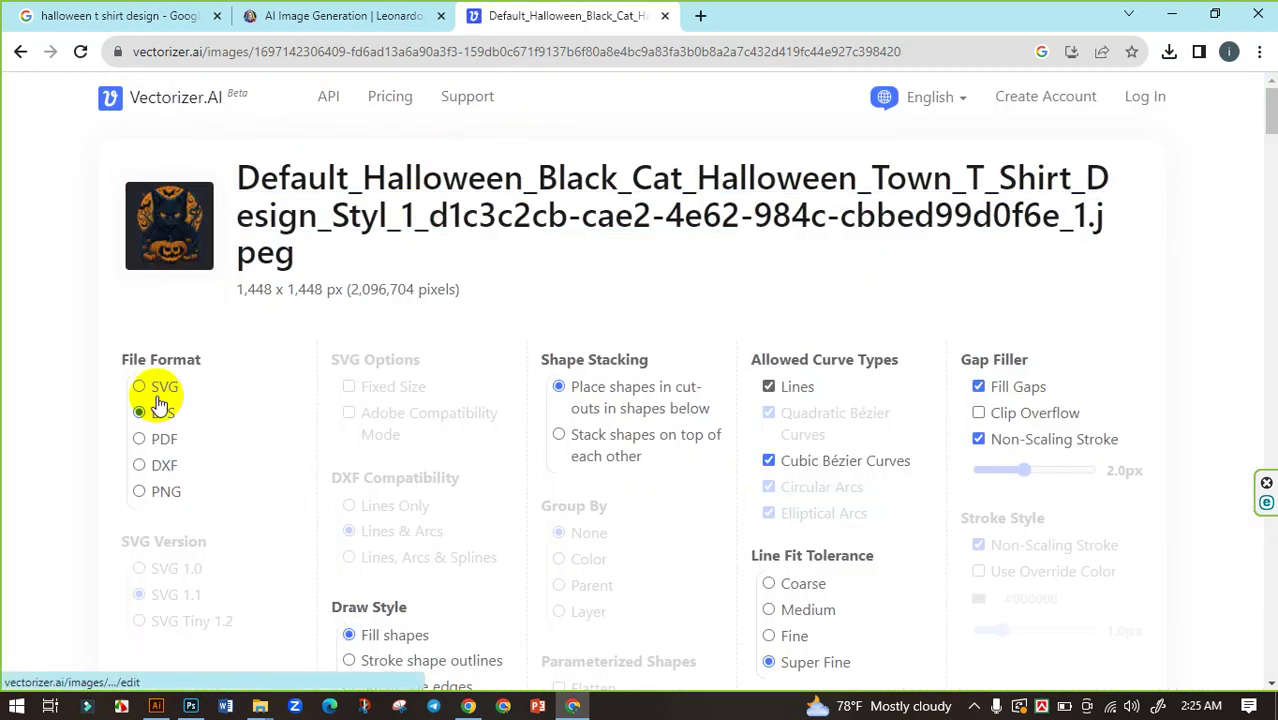
Download the vectorized black cat as an EPS file.
{"action": "scroll", "coordinate": [560, 430], "scroll_direction": "down", "scroll_amount": 1}
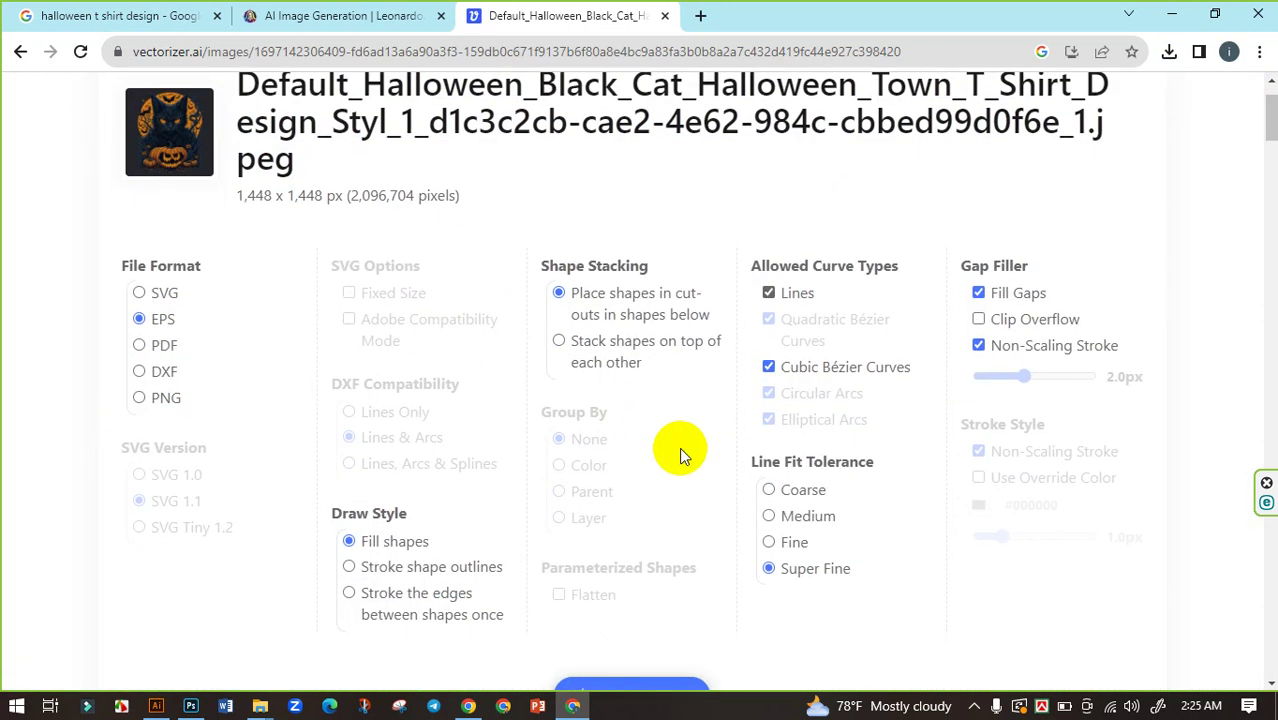
{"action": "scroll", "coordinate": [700, 450], "scroll_direction": "down", "scroll_amount": 2}
{"action": "left_click", "coordinate": [645, 515]}
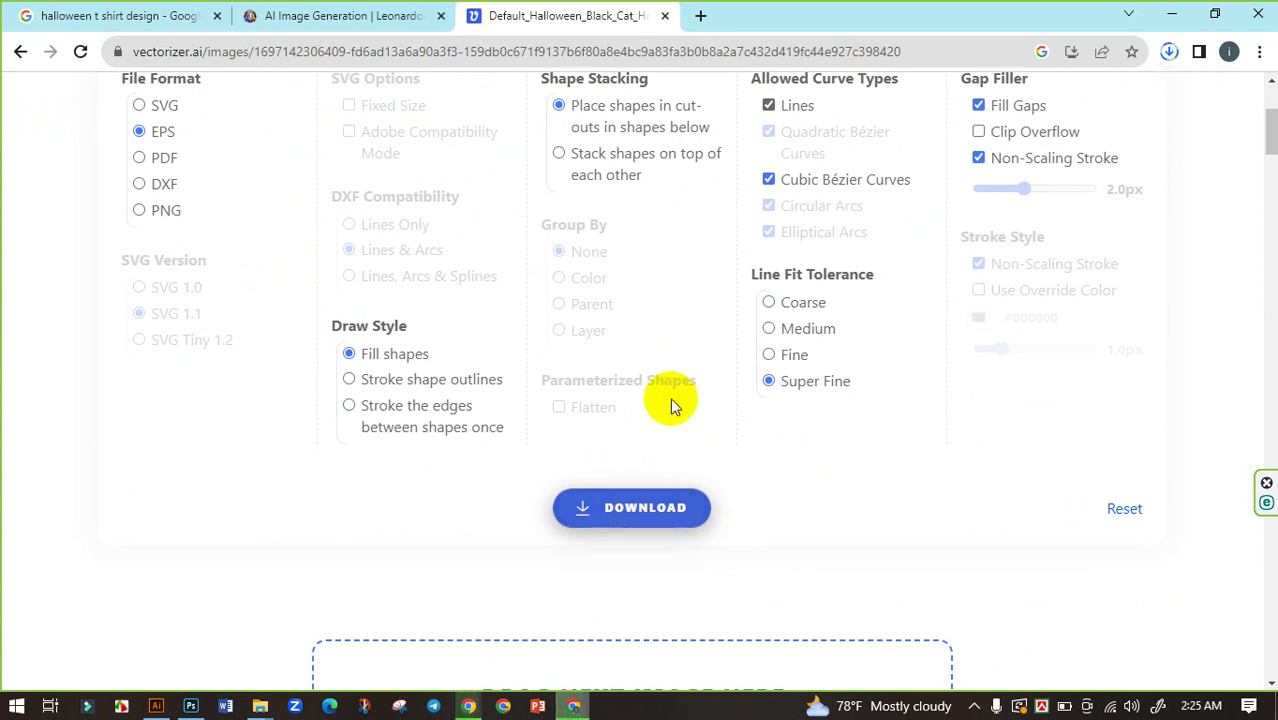
Show the downloaded EPS in the Downloads folder, then switch to Illustrator.
{"action": "left_click", "coordinate": [1169, 52]}
{"action": "left_click", "coordinate": [1114, 128]}
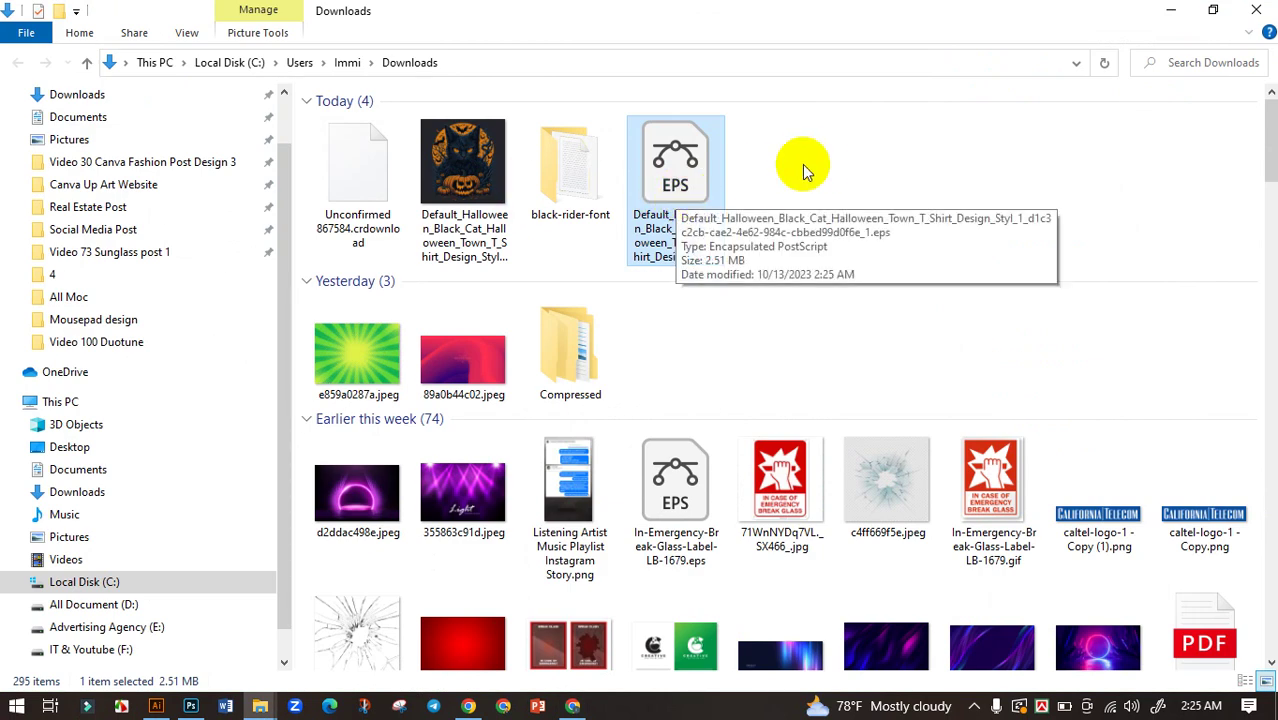
{"action": "left_click", "coordinate": [833, 187]}
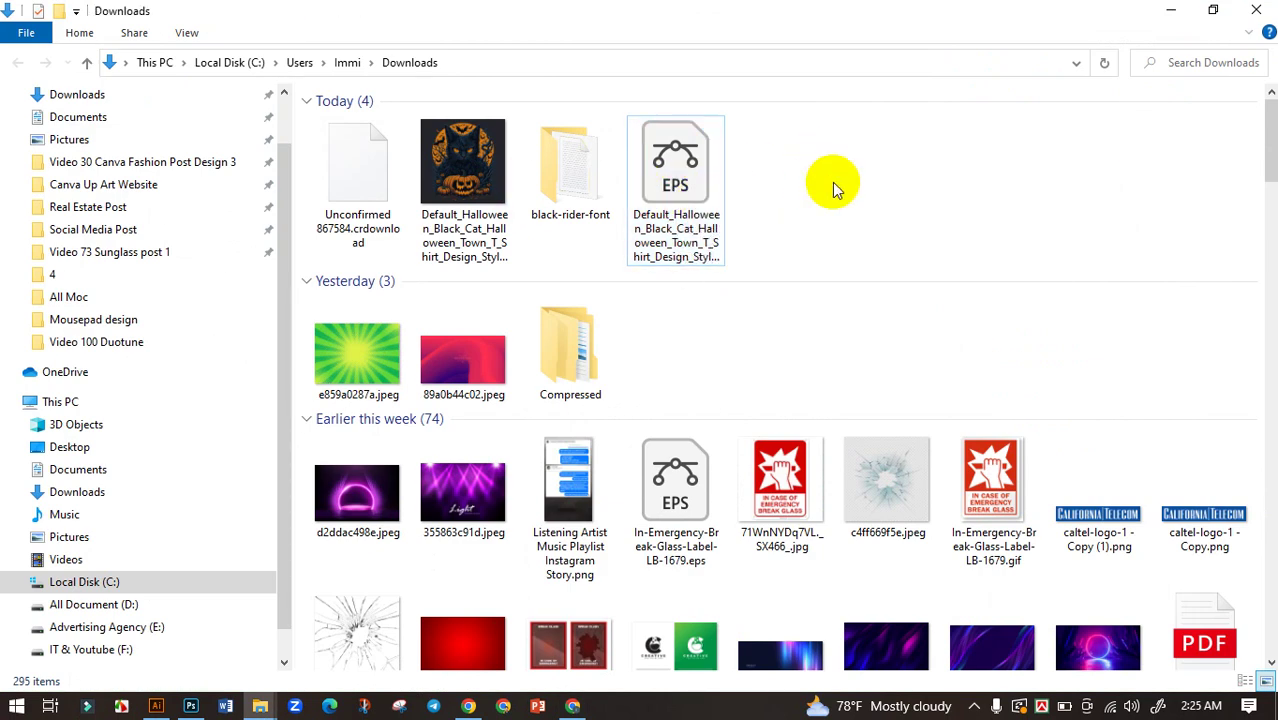
{"action": "left_click", "coordinate": [156, 706]}
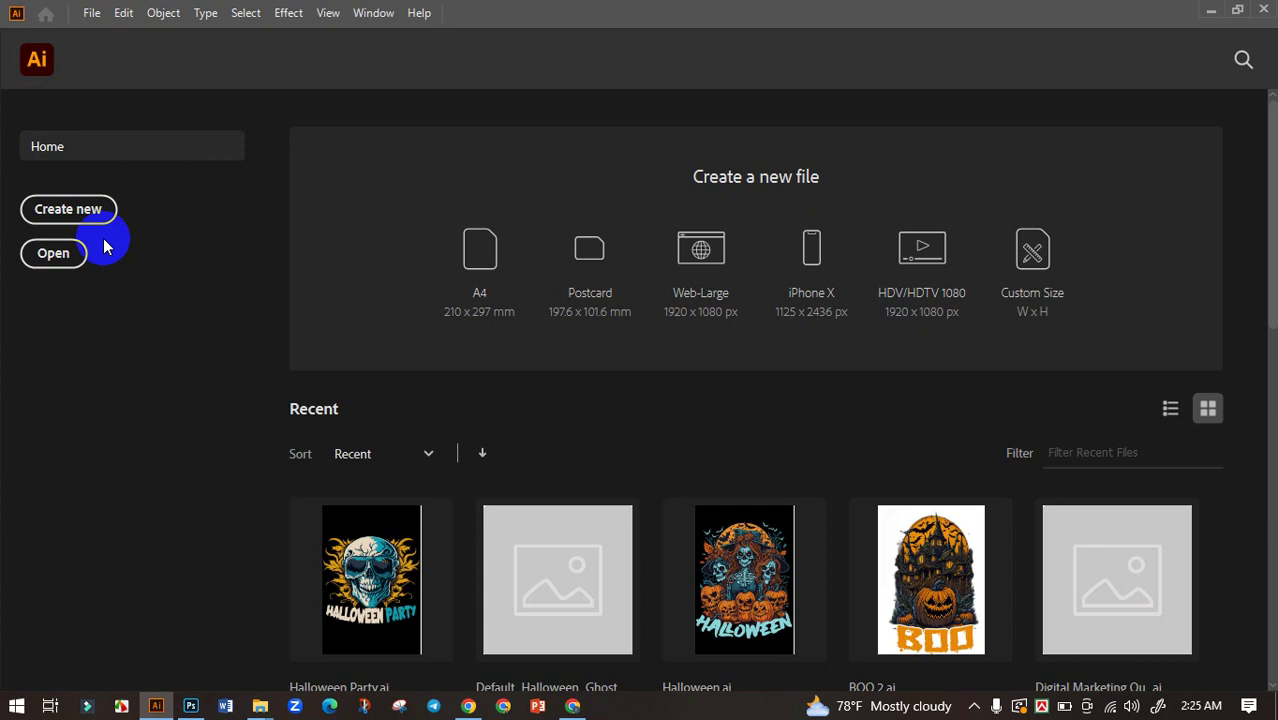
Create an 11.9 x 17.9 in document and draw a black rectangle covering the artboard.
{"action": "left_click", "coordinate": [80, 218]}
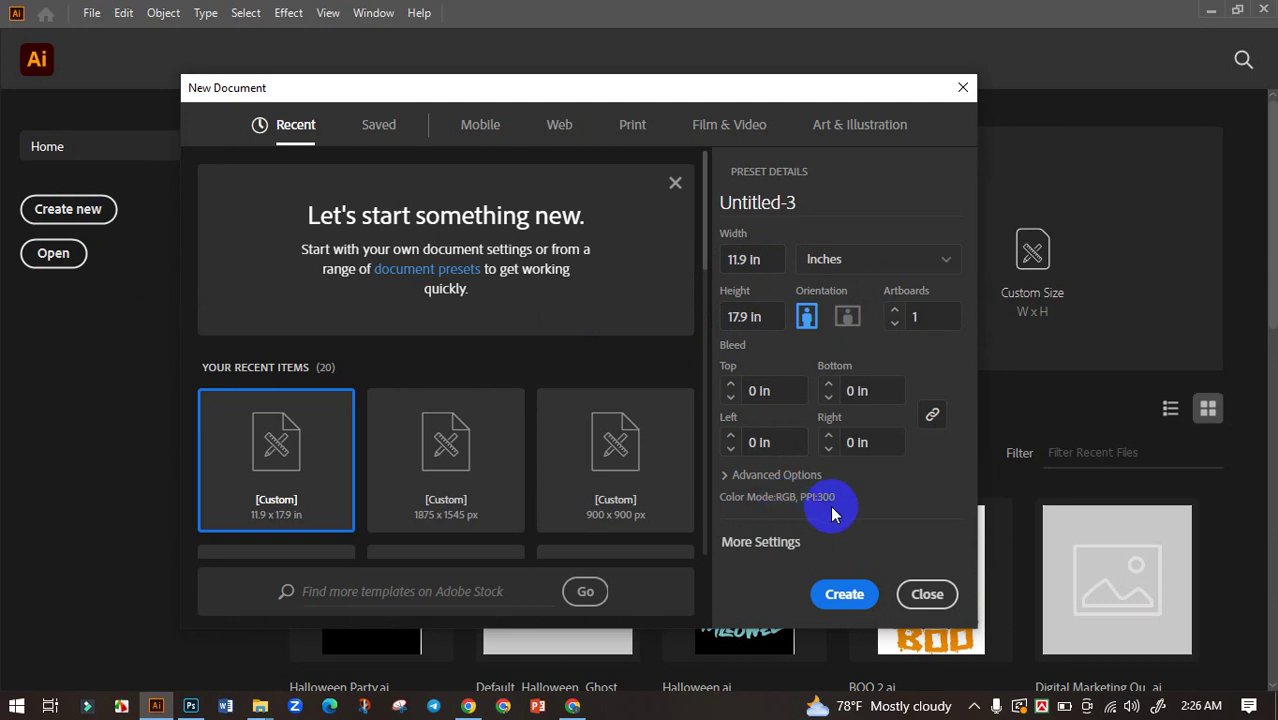
{"action": "left_click", "coordinate": [844, 594]}
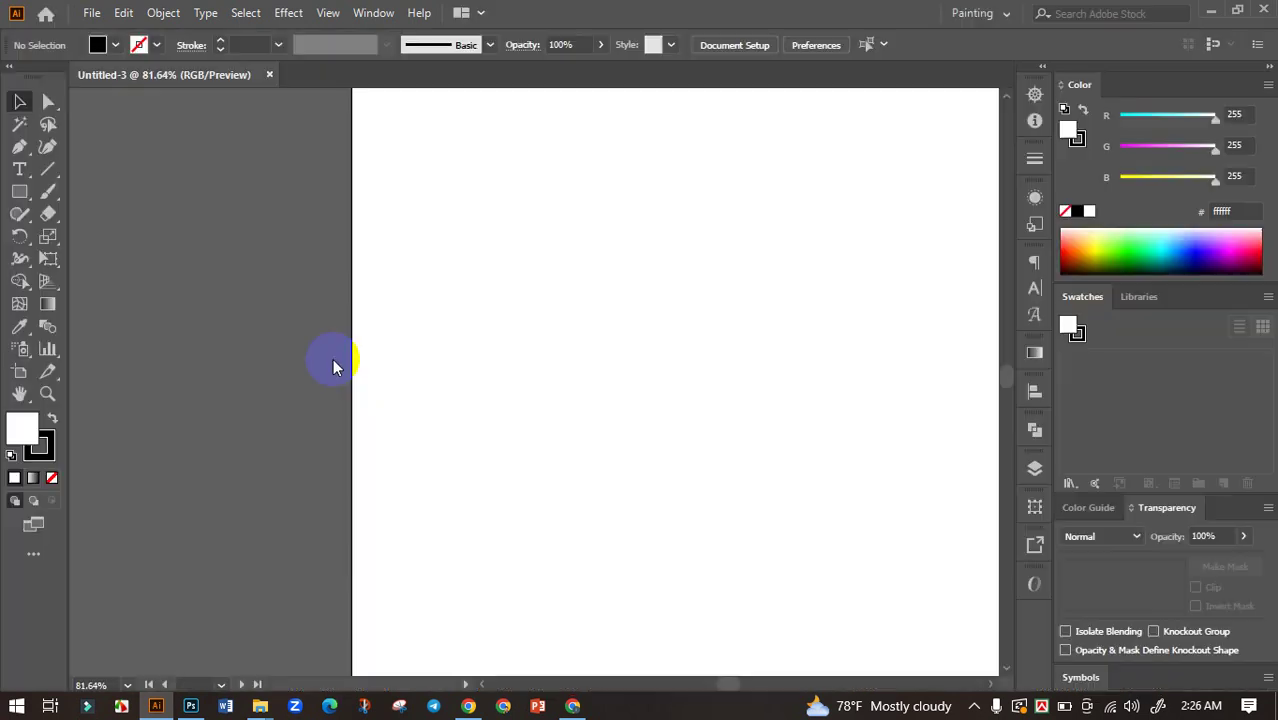
{"action": "left_click", "coordinate": [19, 191]}
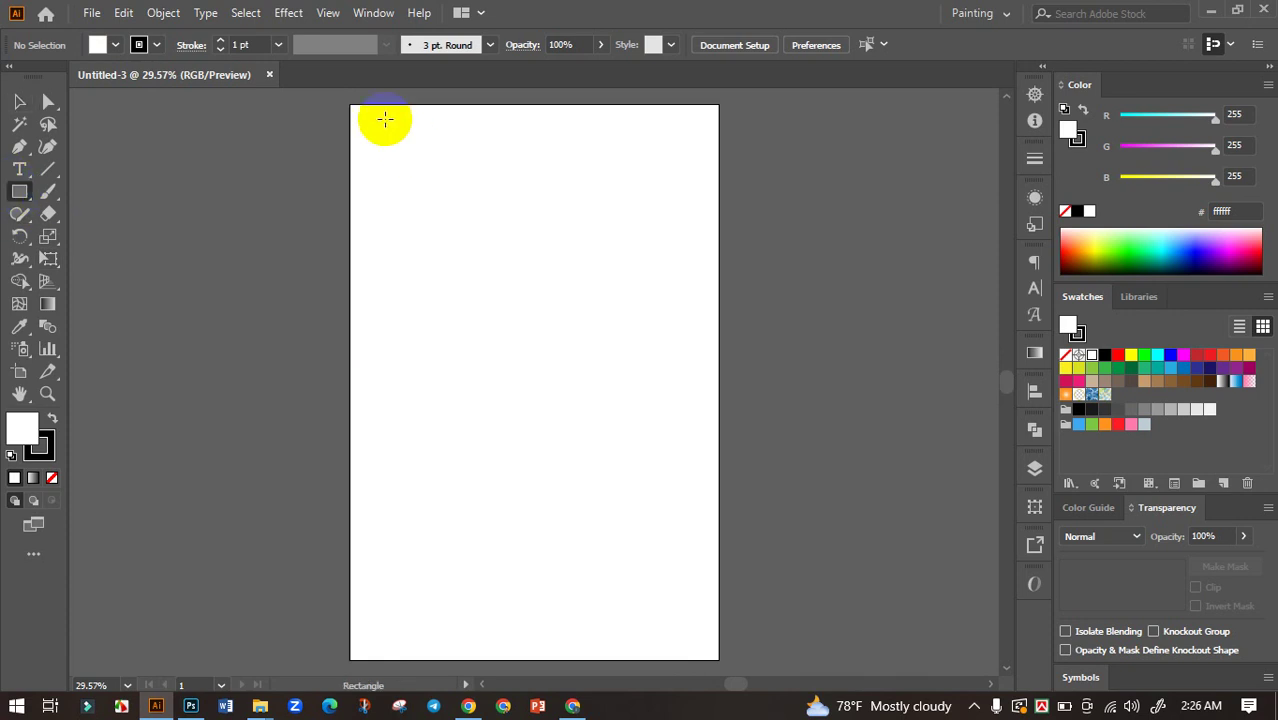
{"action": "left_click_drag", "start_coordinate": [351, 105], "coordinate": [718, 659]}
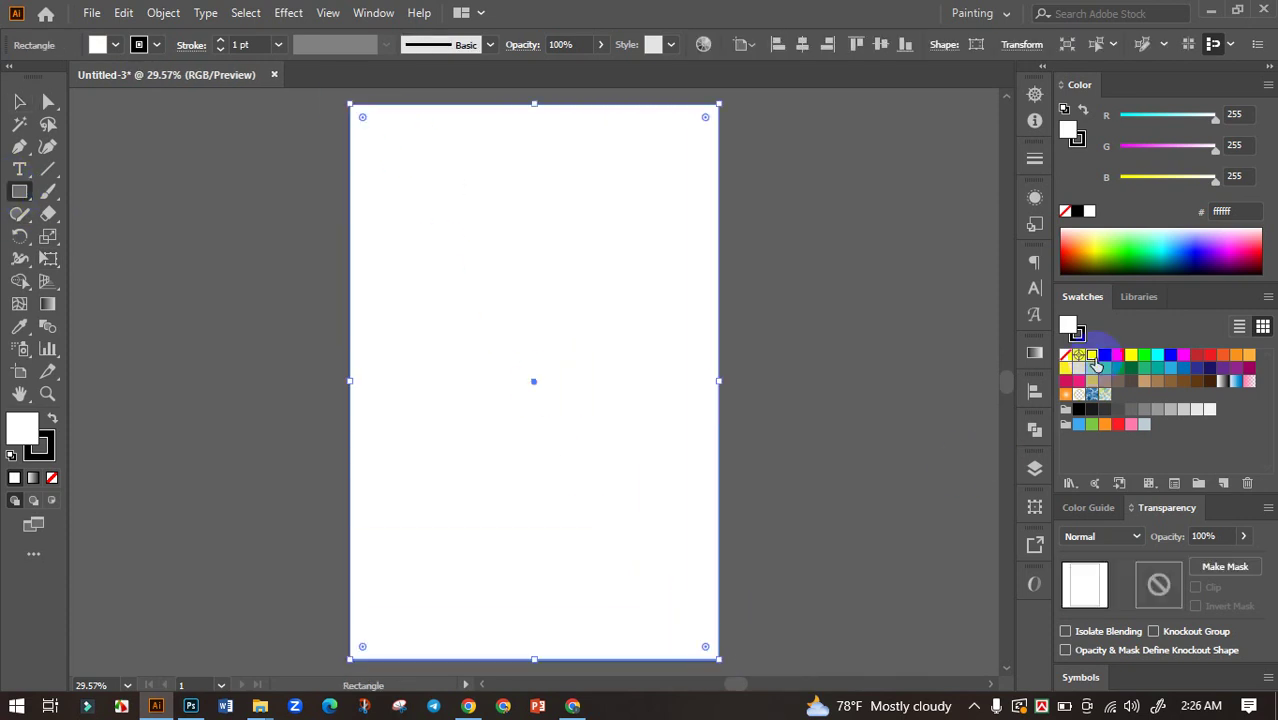
{"action": "left_click", "coordinate": [1104, 355]}
Select and deselect the black rectangle, then bring up the Downloads folder window.
{"action": "left_click", "coordinate": [19, 101]}
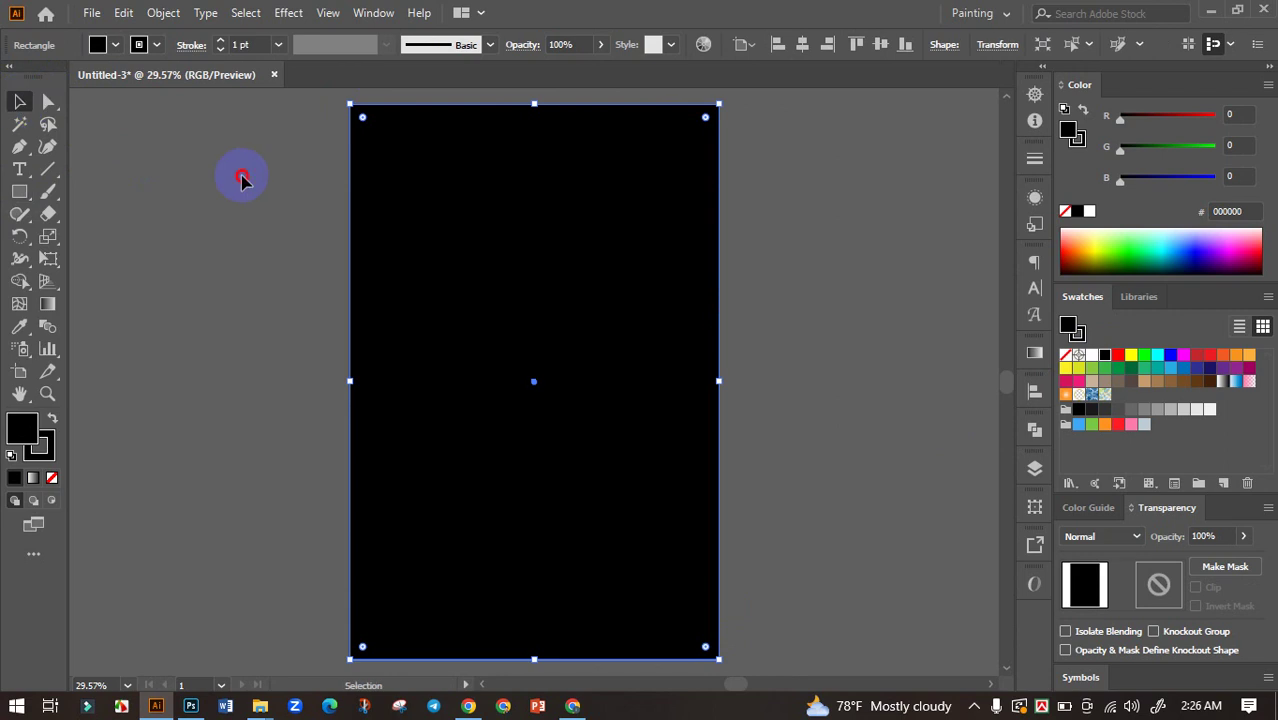
{"action": "left_click", "coordinate": [241, 178]}
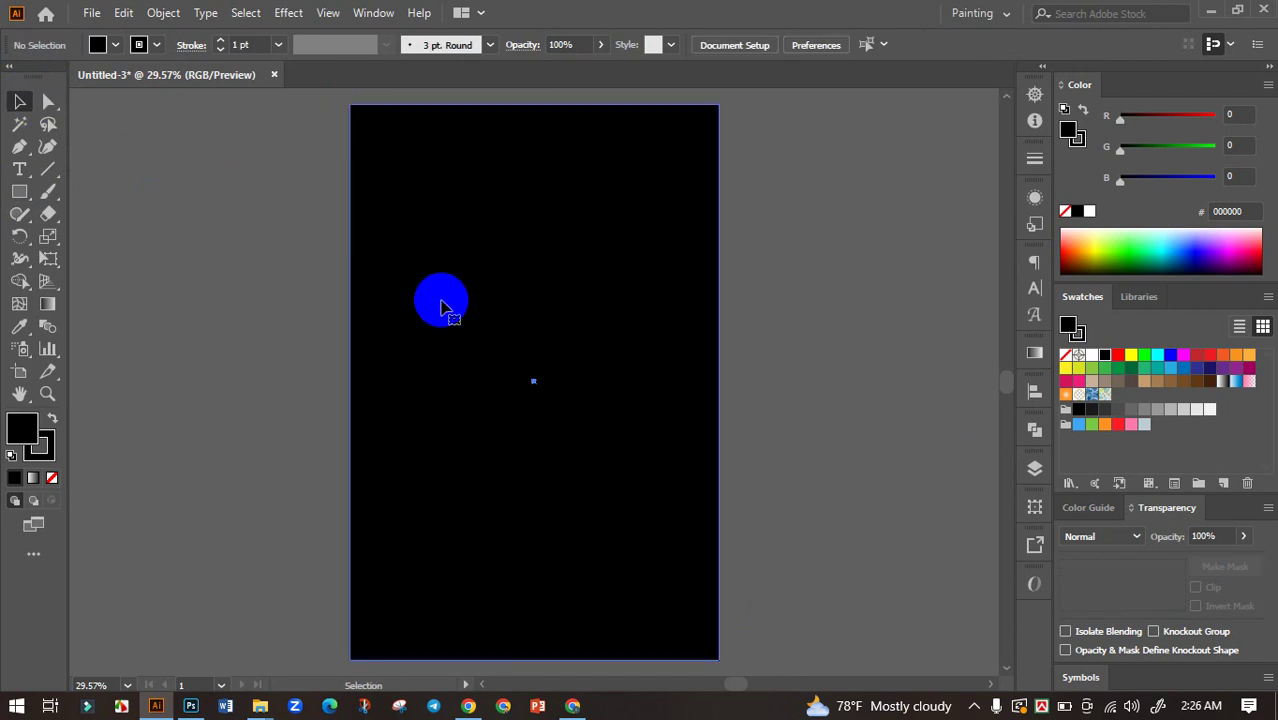
{"action": "left_click", "coordinate": [441, 307]}
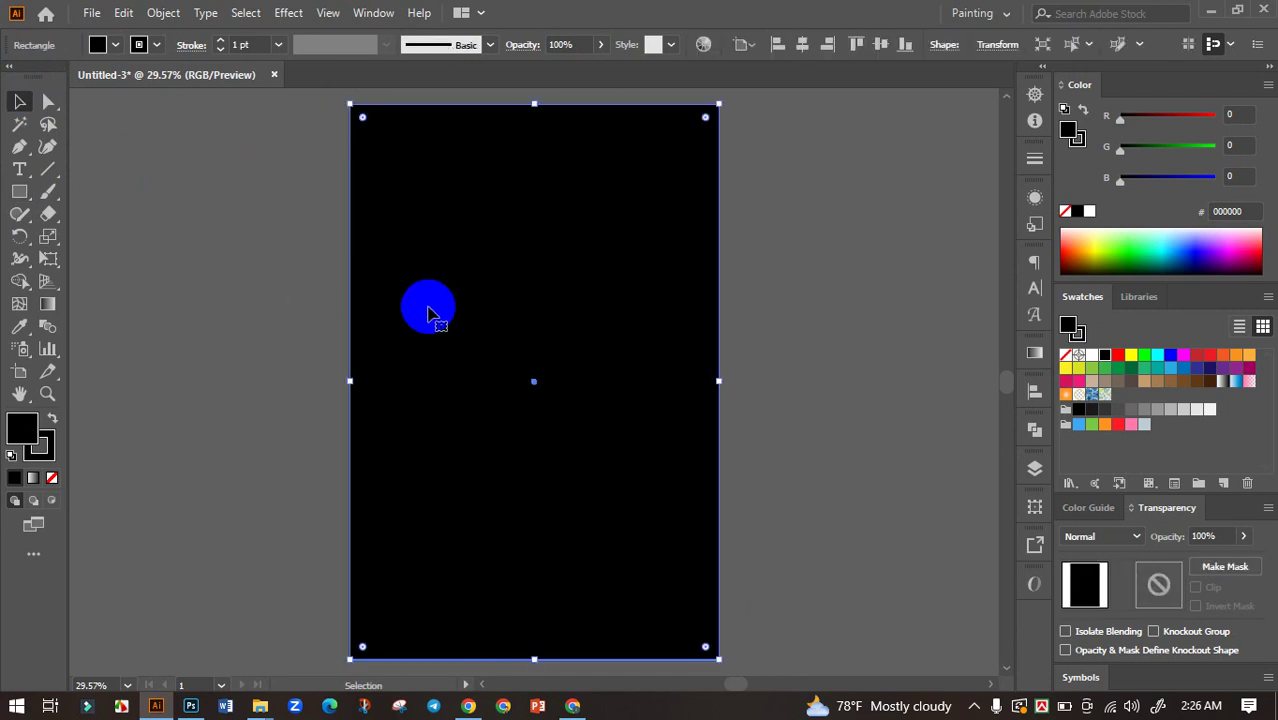
{"action": "key", "text": "a"}
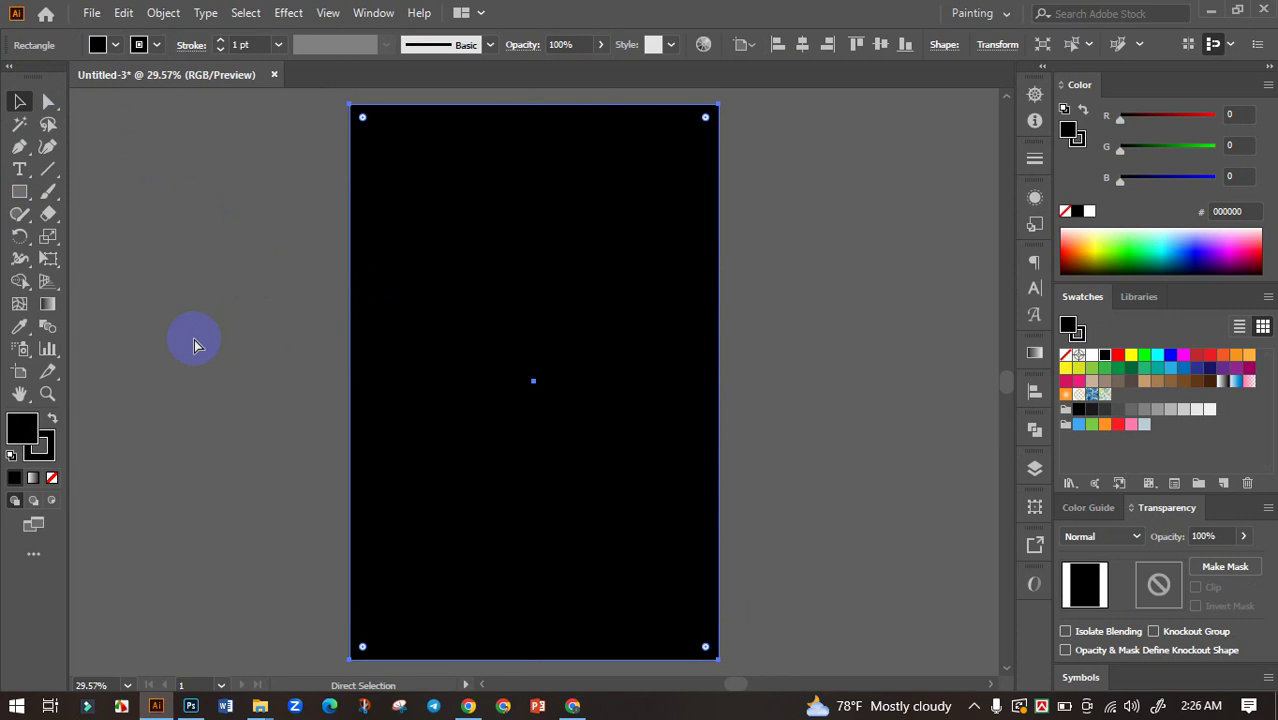
{"action": "left_click", "coordinate": [195, 345]}
{"action": "left_click", "coordinate": [262, 700]}
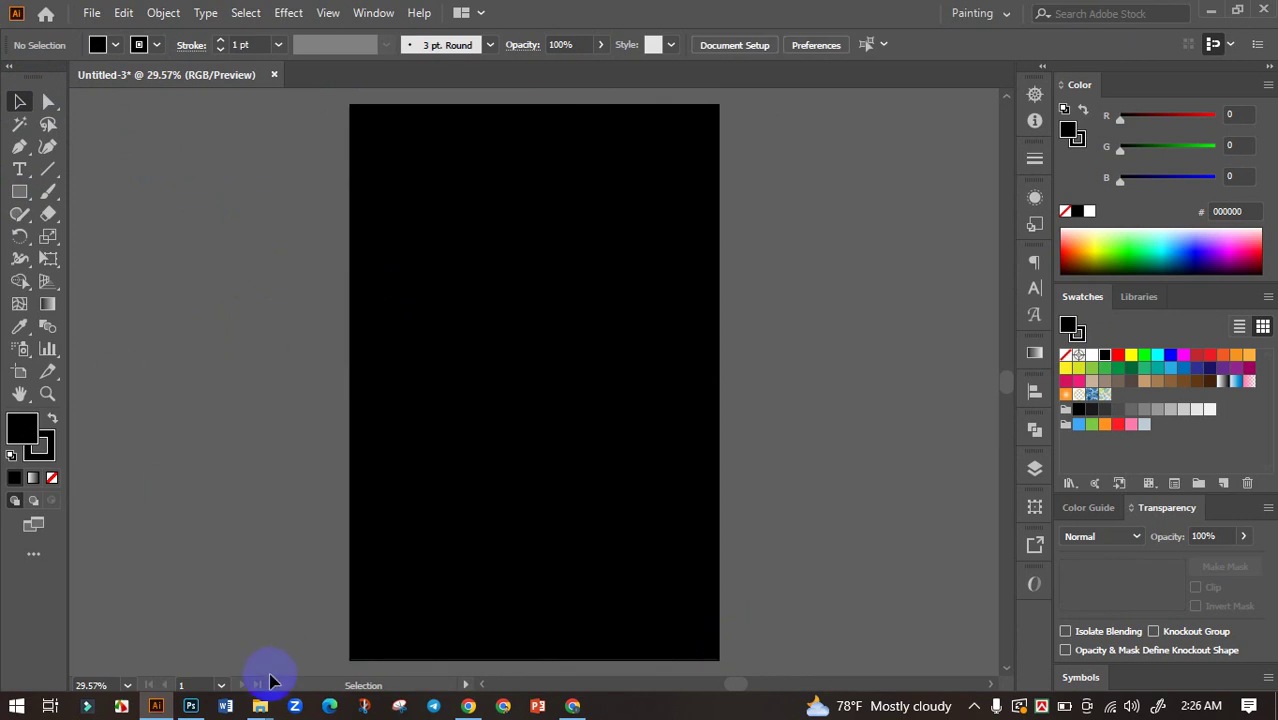
{"action": "left_click", "coordinate": [400, 615]}
Open the black cat EPS file and move the cat artwork beside the artboard.
{"action": "double_click", "coordinate": [672, 178]}
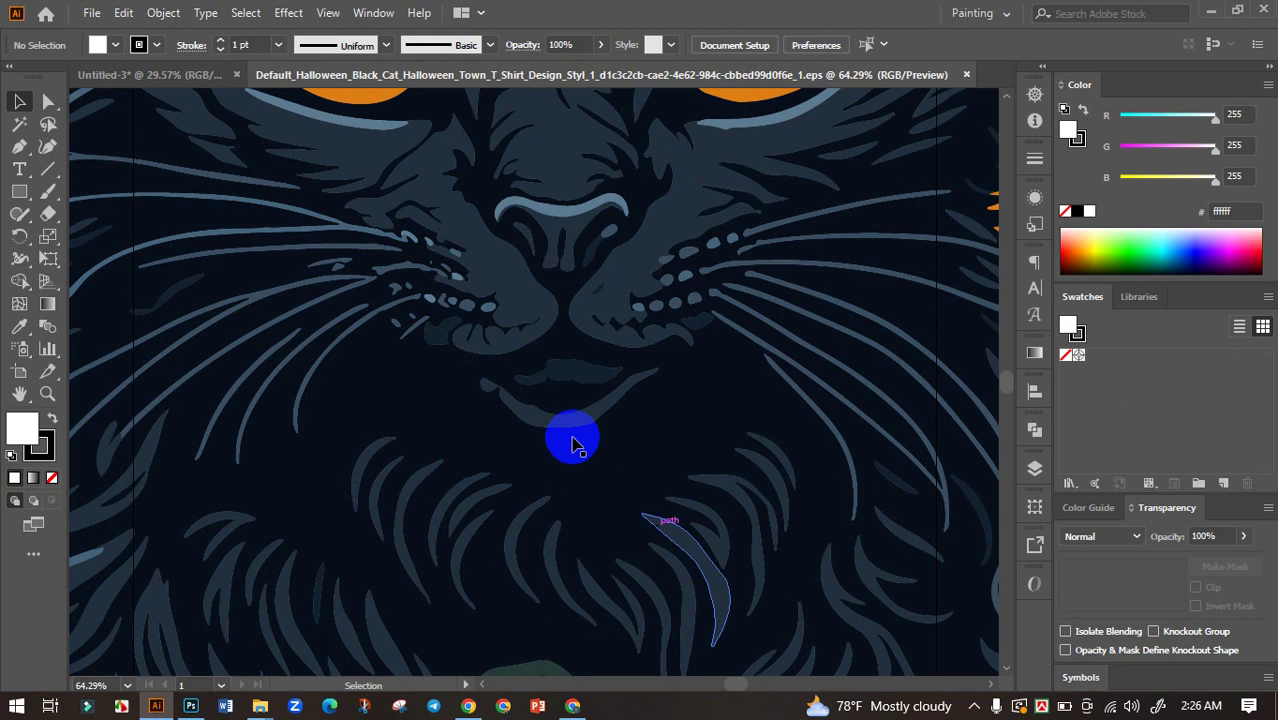
{"action": "scroll", "coordinate": [570, 479], "scroll_direction": "down", "scroll_amount": 5}
{"action": "scroll", "coordinate": [690, 395], "scroll_direction": "down", "scroll_amount": 1}
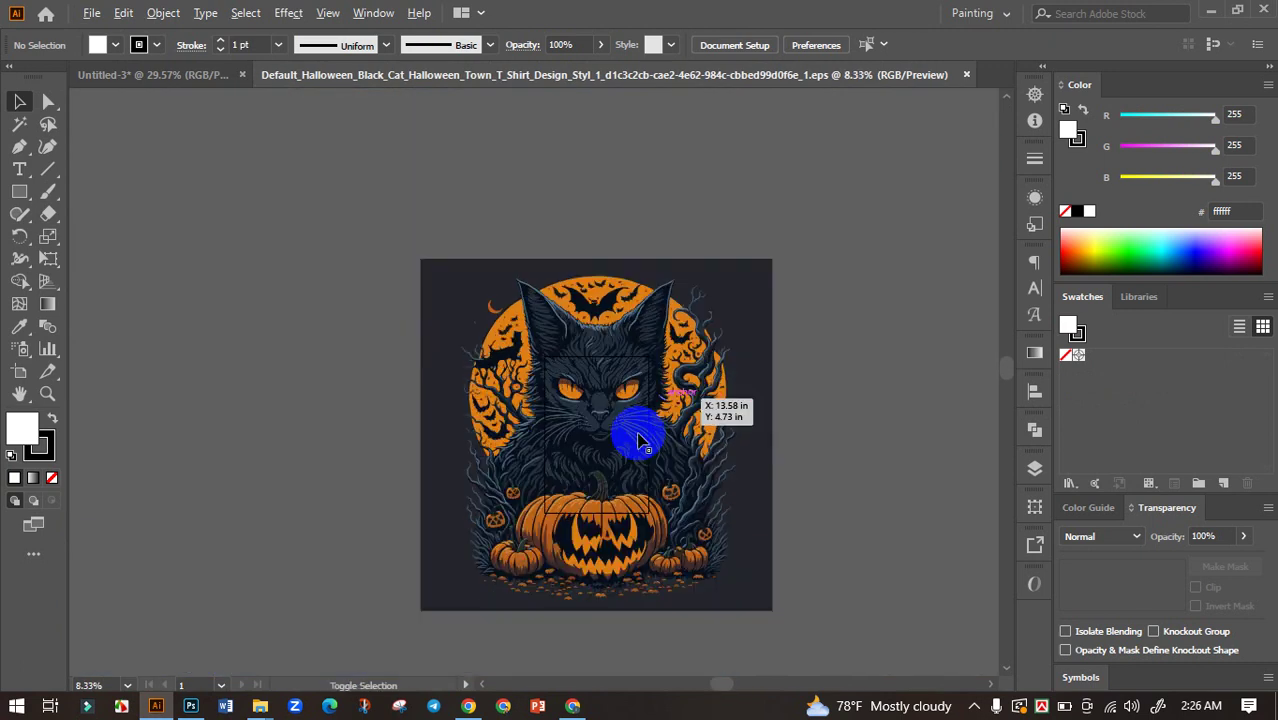
{"action": "left_click_drag", "start_coordinate": [685, 422], "coordinate": [325, 375]}
{"action": "left_click_drag", "start_coordinate": [488, 341], "coordinate": [673, 345]}
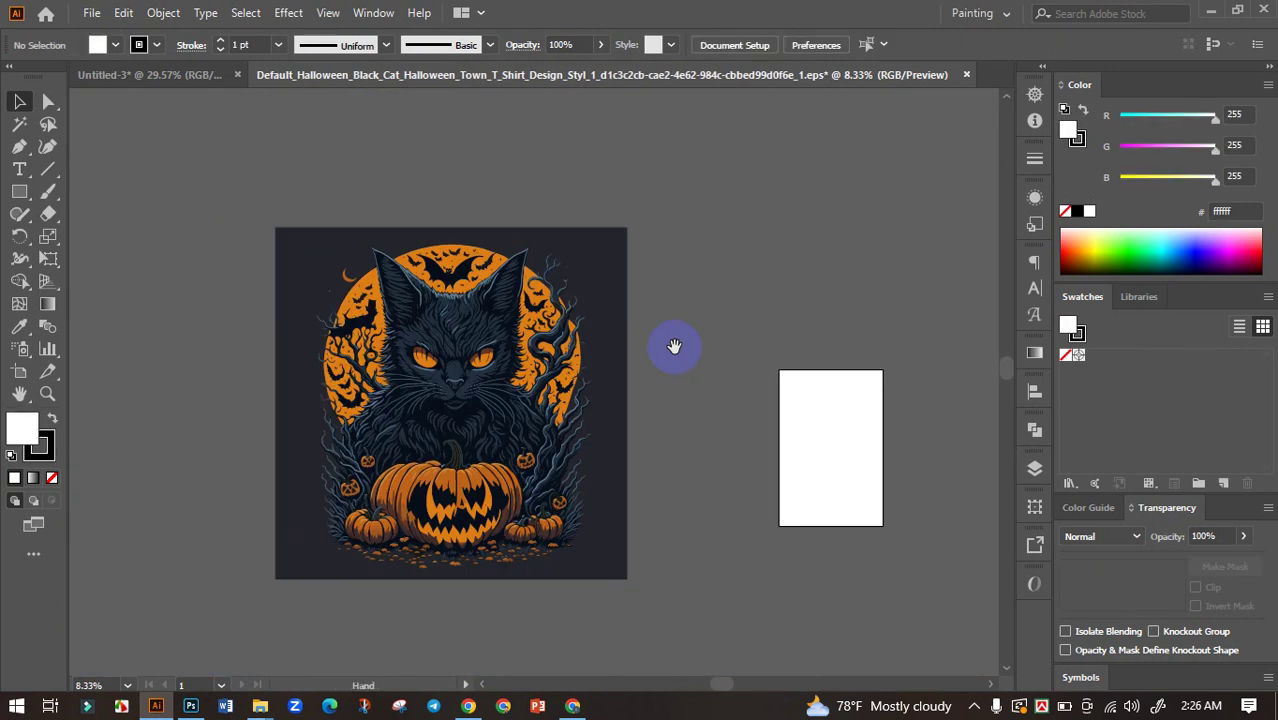
{"action": "scroll", "coordinate": [476, 370], "scroll_direction": "up", "scroll_amount": 2}
Select and deselect the cat artwork, then draw a short line beside it.
{"action": "left_click", "coordinate": [490, 358]}
{"action": "scroll", "coordinate": [510, 375], "scroll_direction": "down", "scroll_amount": 1}
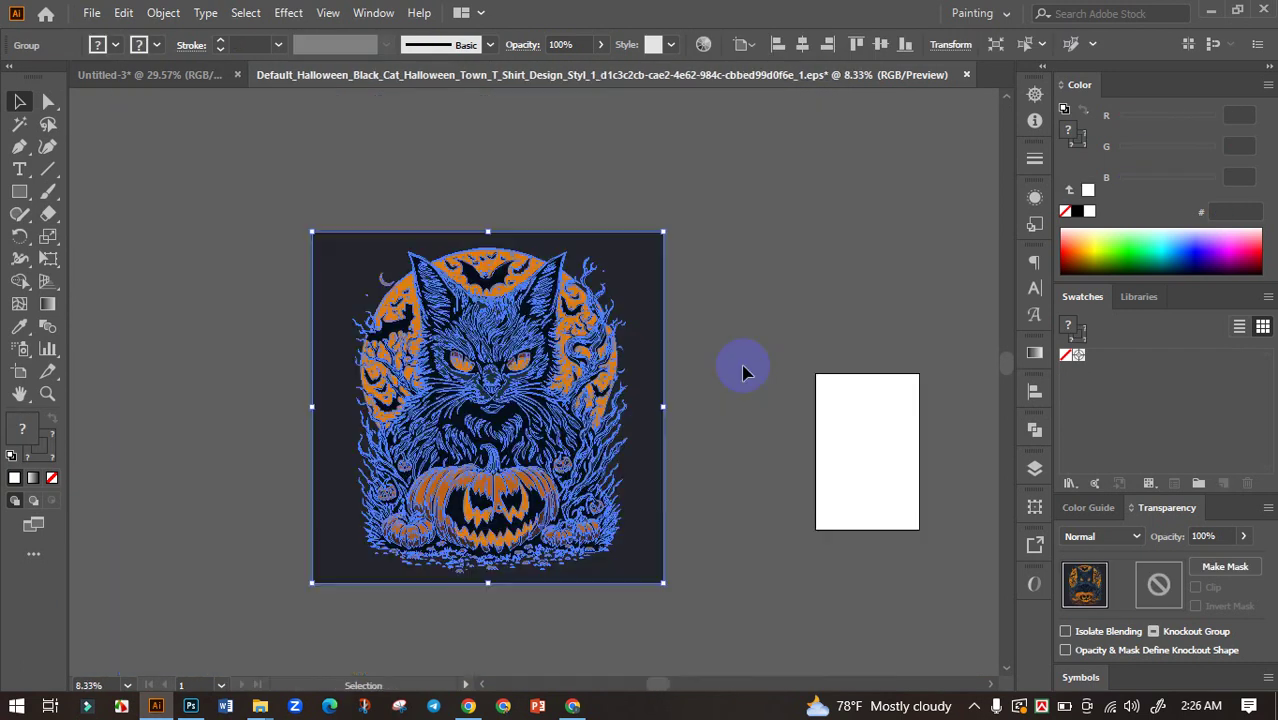
{"action": "left_click", "coordinate": [752, 371]}
{"action": "scroll", "coordinate": [662, 362], "scroll_direction": "right", "scroll_amount": 2}
{"action": "left_click", "coordinate": [48, 169]}
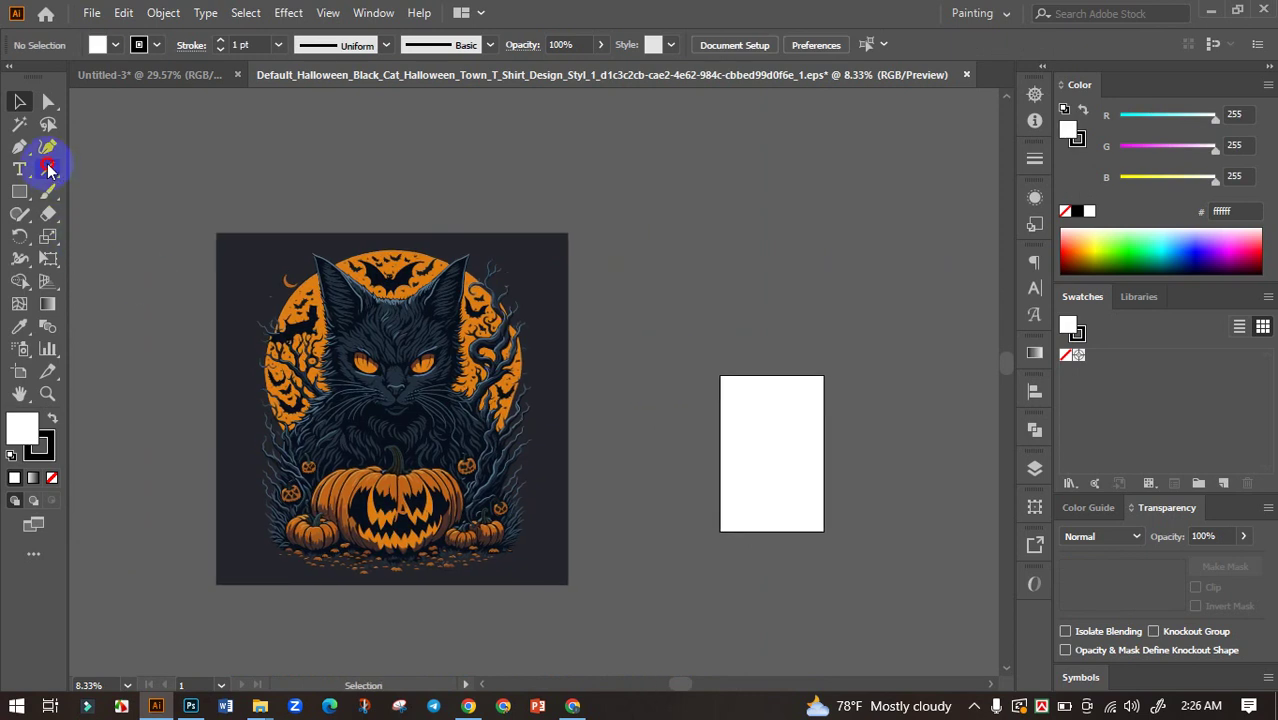
{"action": "left_click_drag", "start_coordinate": [703, 173], "coordinate": [658, 370]}
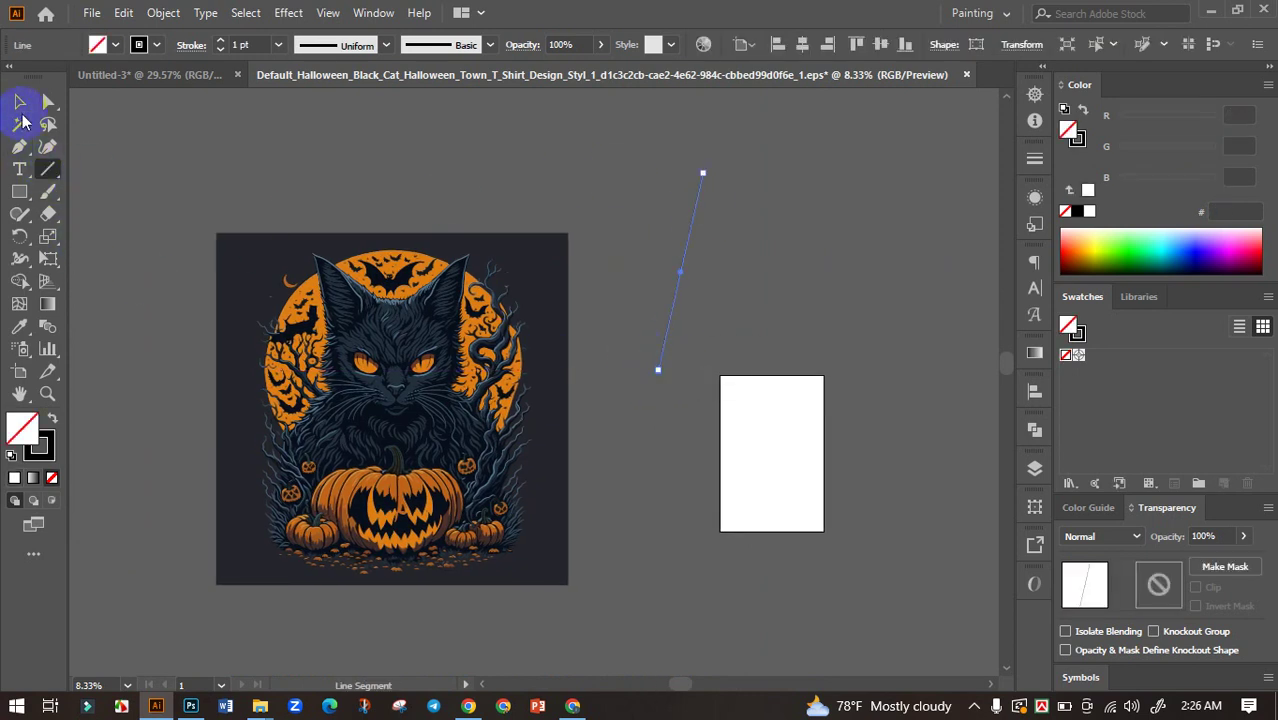
Try selecting similarly coloured parts and the dark background square, then clear that selection.
{"action": "left_click", "coordinate": [20, 124]}
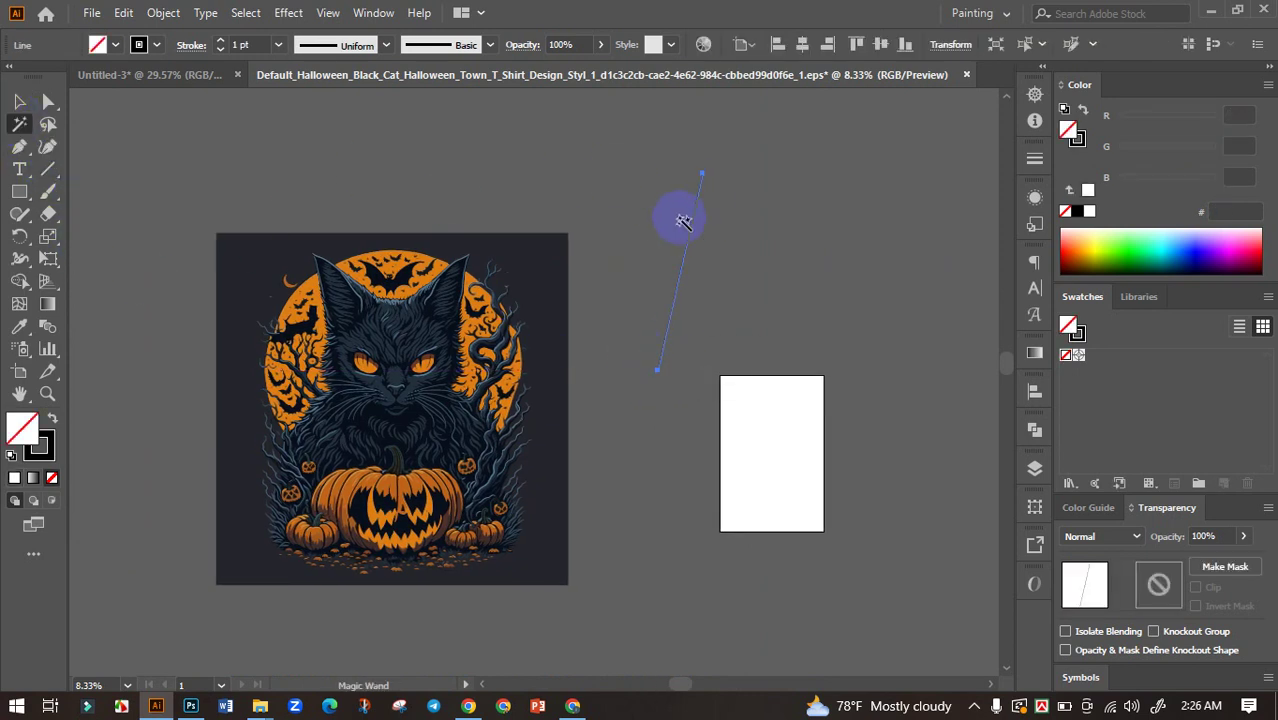
{"action": "left_click", "coordinate": [689, 224]}
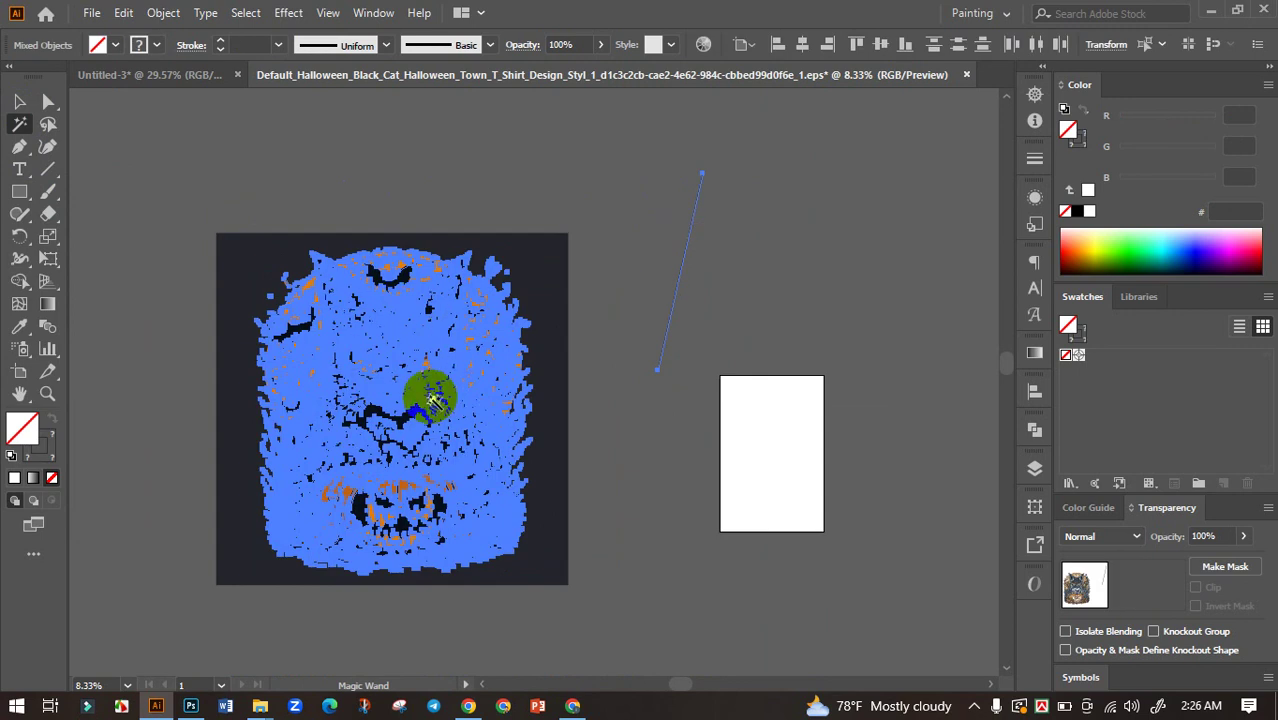
{"action": "left_click", "coordinate": [541, 446]}
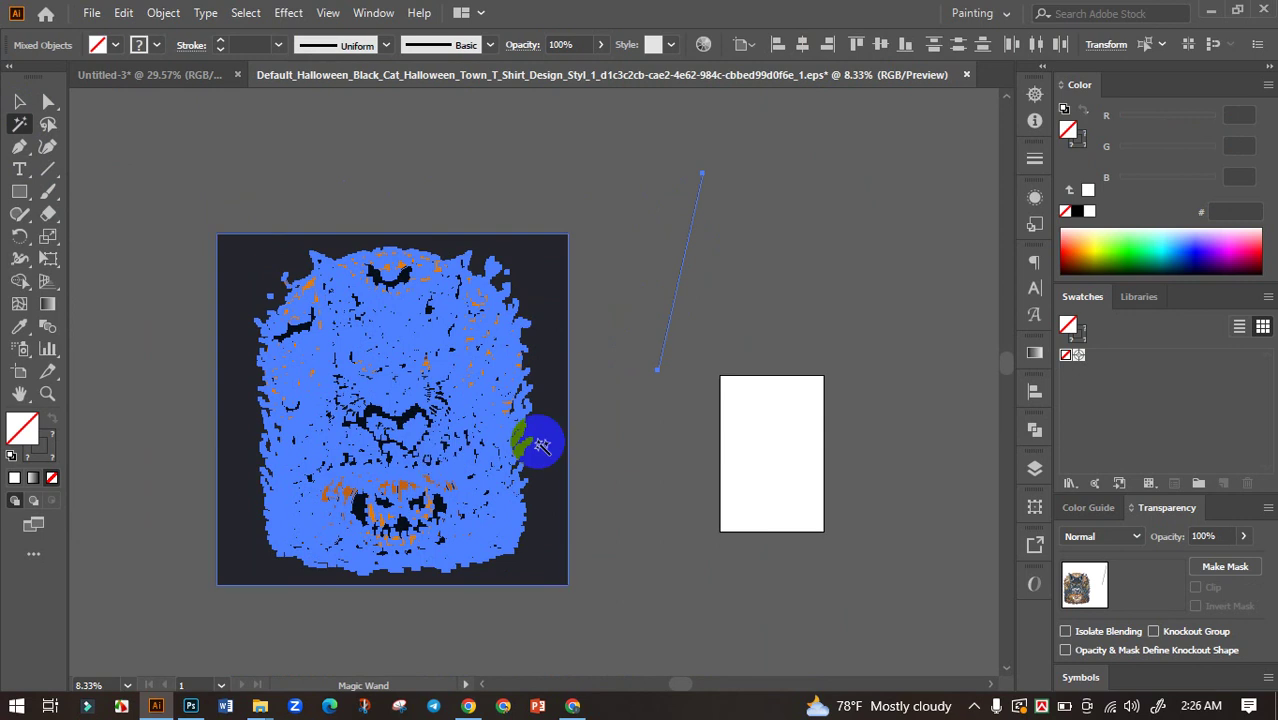
{"action": "key", "text": "ctrl+shift+a"}
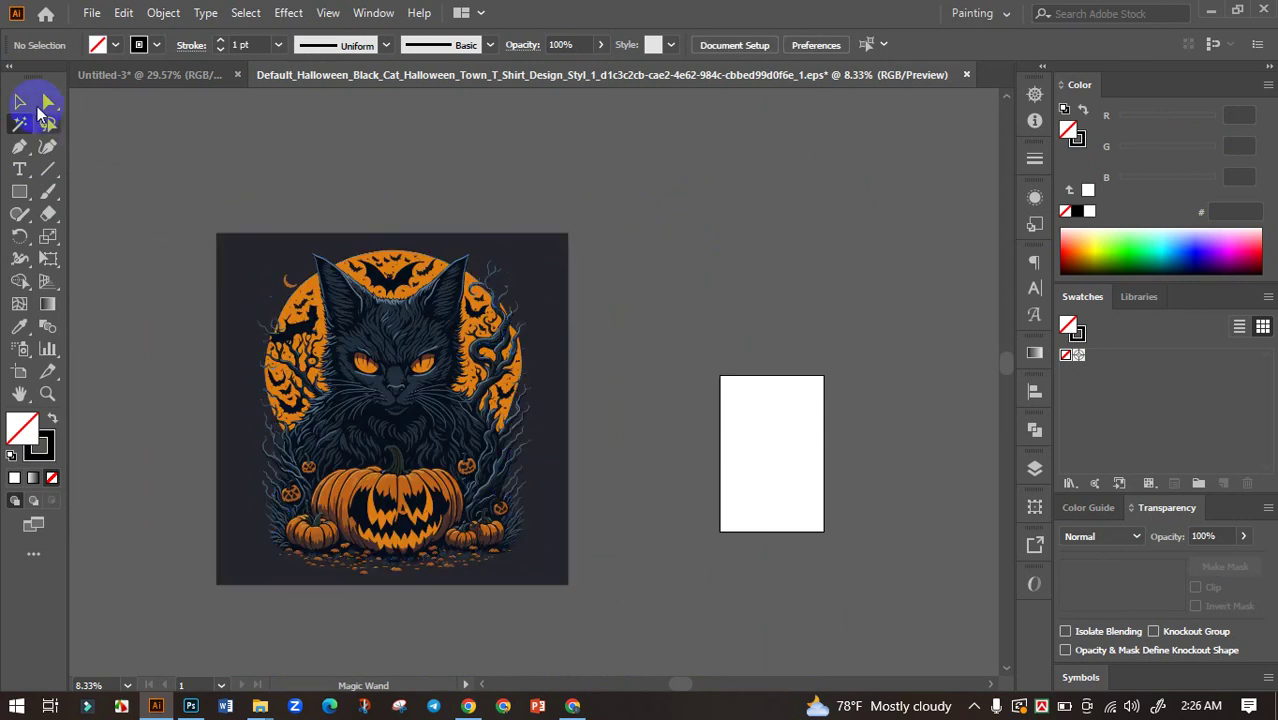
{"action": "key", "text": "v"}
Ungroup the whole cat artwork group via its context menu and deselect it.
{"action": "left_click_drag", "start_coordinate": [653, 286], "coordinate": [708, 214]}
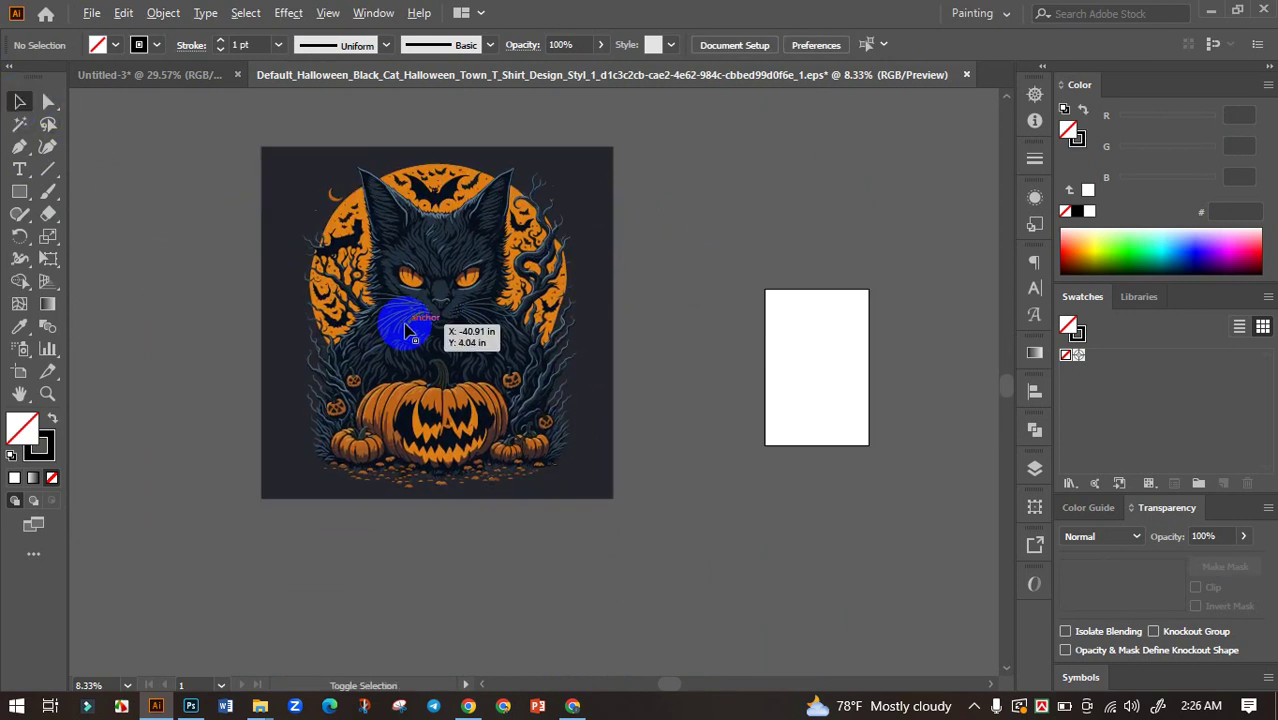
{"action": "scroll", "coordinate": [405, 330], "scroll_direction": "up", "scroll_amount": 1}
{"action": "scroll", "coordinate": [622, 345], "scroll_direction": "up", "scroll_amount": 1}
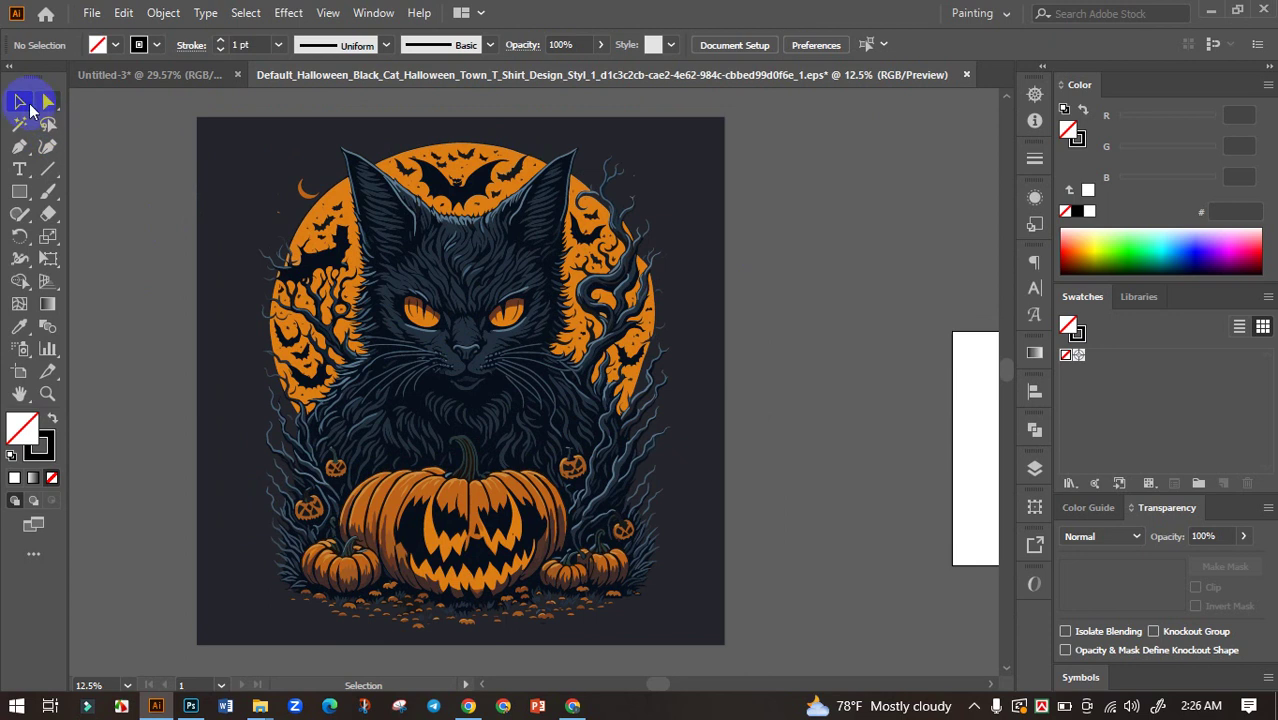
{"action": "left_click", "coordinate": [283, 143]}
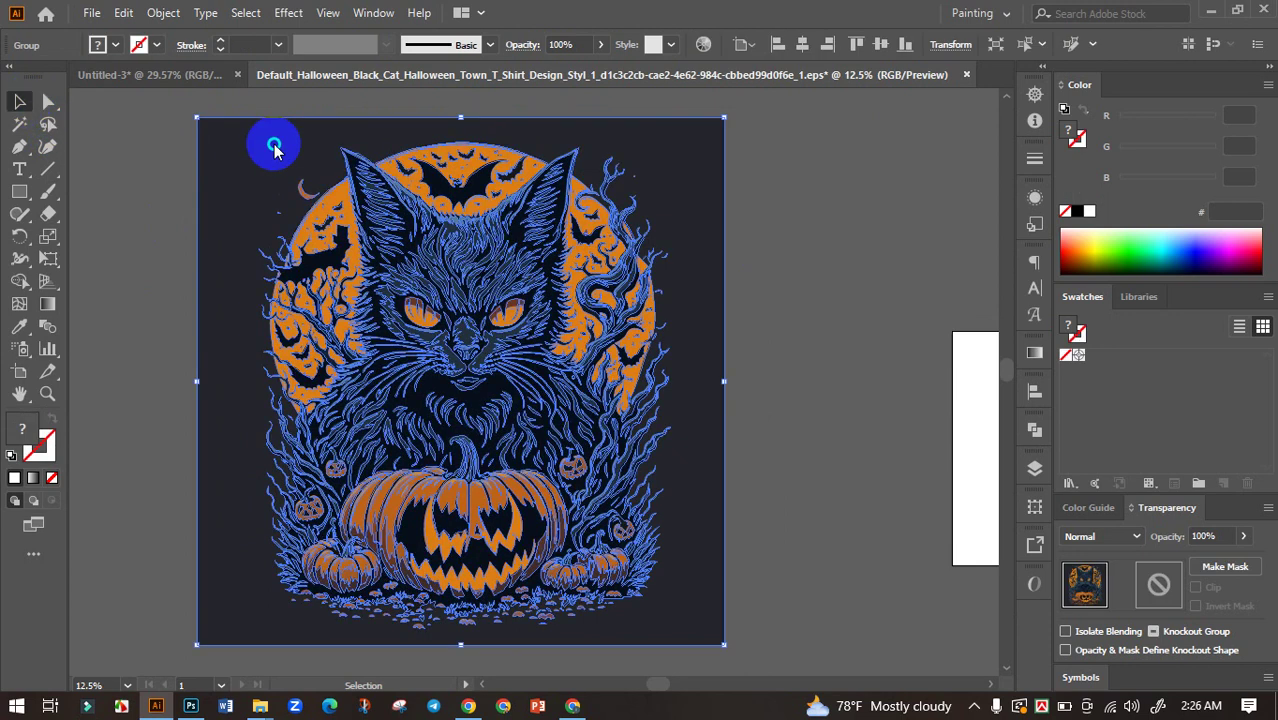
{"action": "right_click", "coordinate": [275, 144]}
{"action": "left_click", "coordinate": [362, 300]}
{"action": "left_click", "coordinate": [795, 250]}
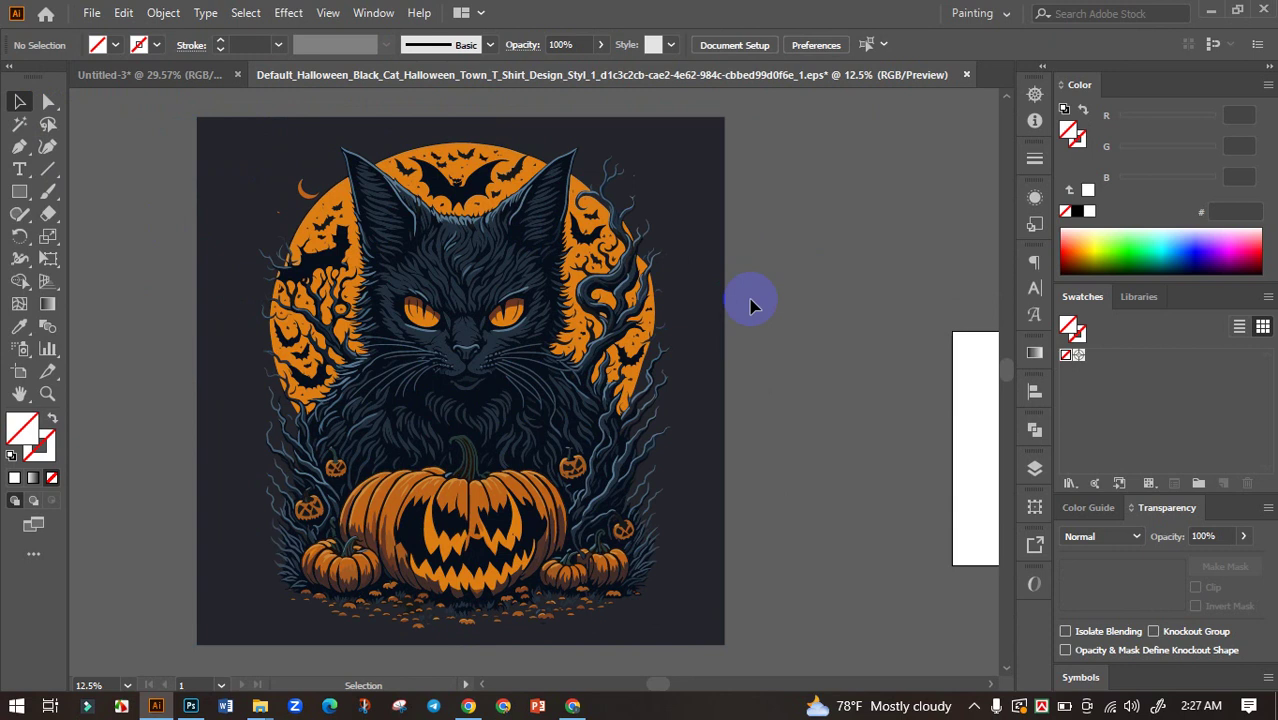
Delete the dark square background behind the cat.
{"action": "left_click", "coordinate": [719, 228]}
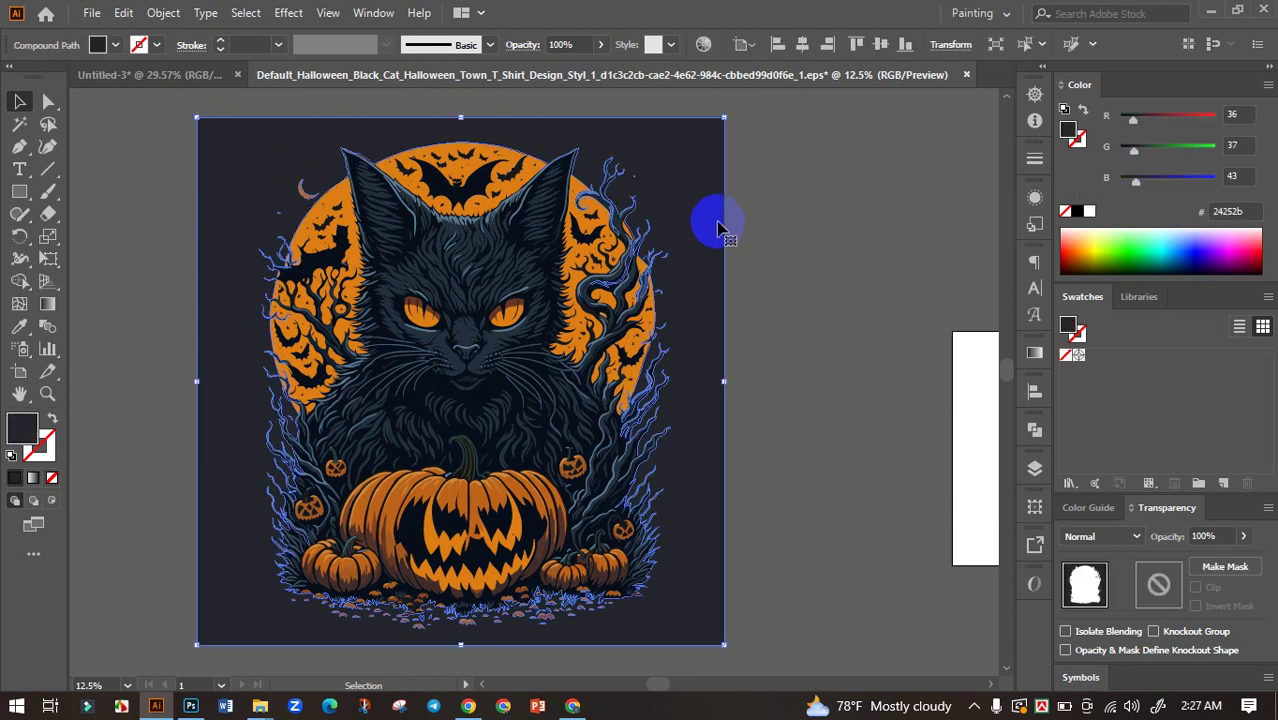
{"action": "key", "text": "Delete"}
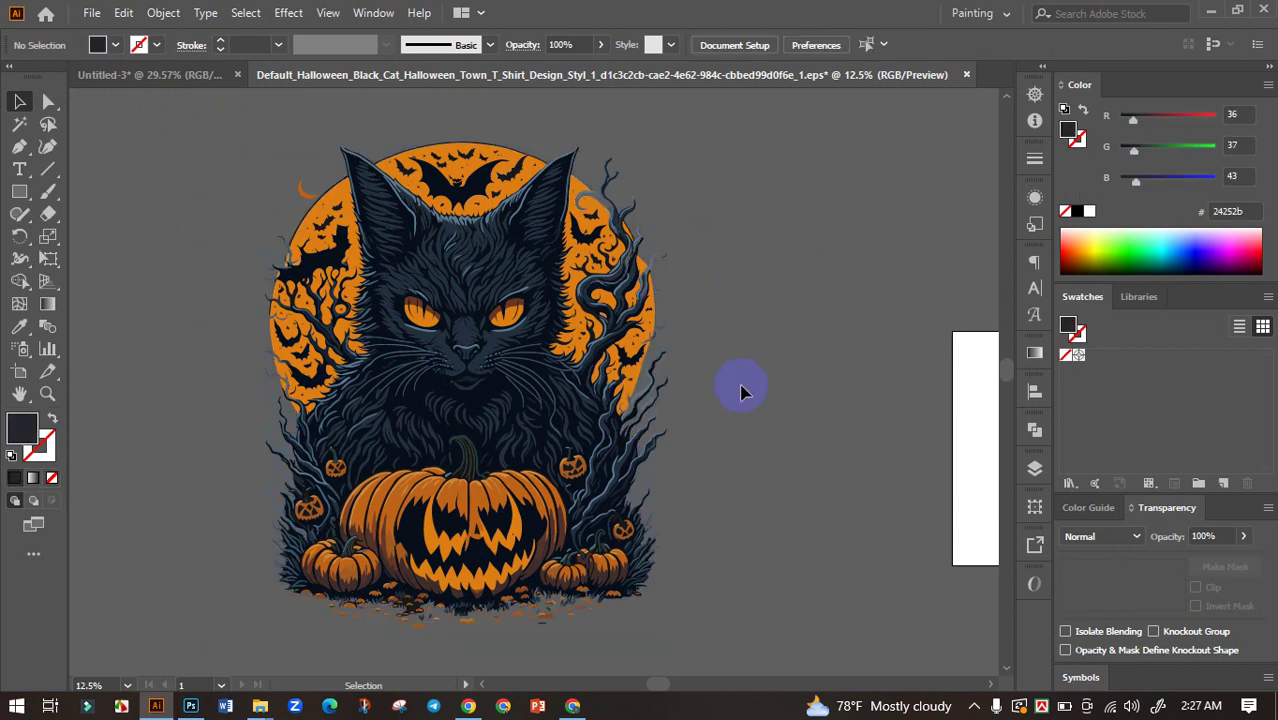
{"action": "scroll", "coordinate": [658, 267], "scroll_direction": "up", "scroll_amount": 3}
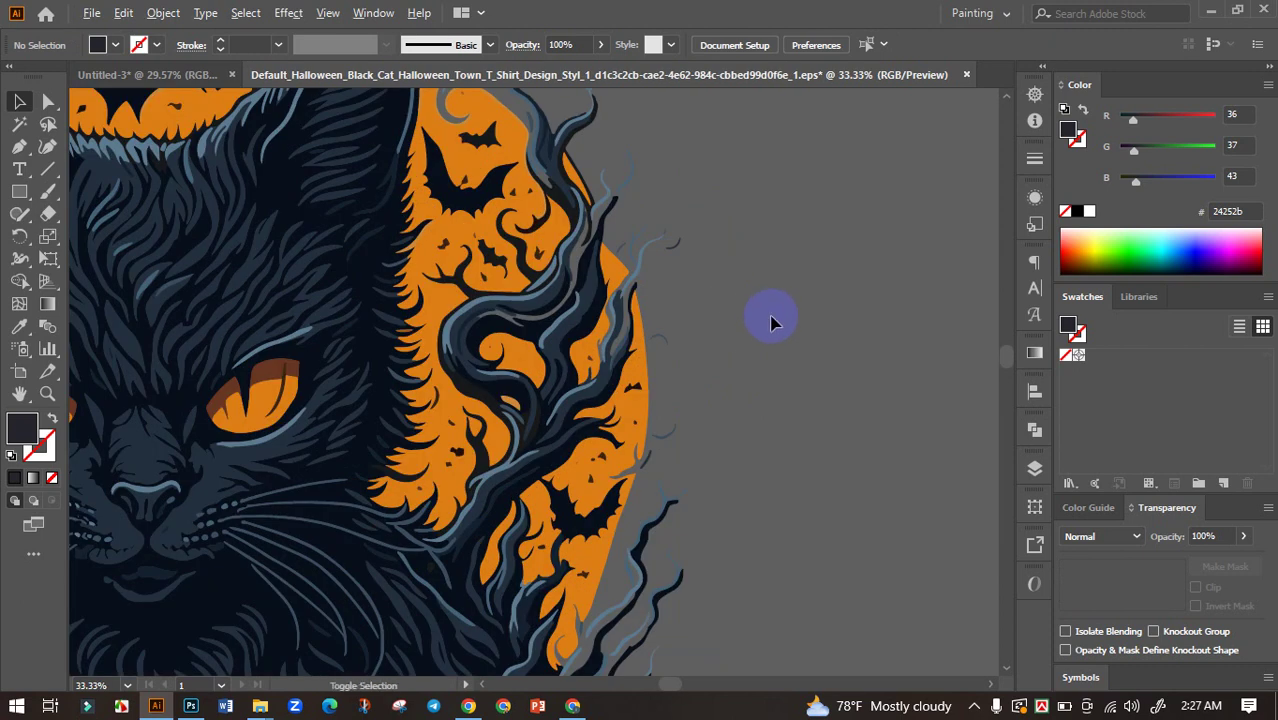
{"action": "scroll", "coordinate": [770, 322], "scroll_direction": "down", "scroll_amount": 3}
Select all the remaining cat-and-pumpkin paths and group them together.
{"action": "scroll", "coordinate": [696, 434], "scroll_direction": "up", "scroll_amount": 2}
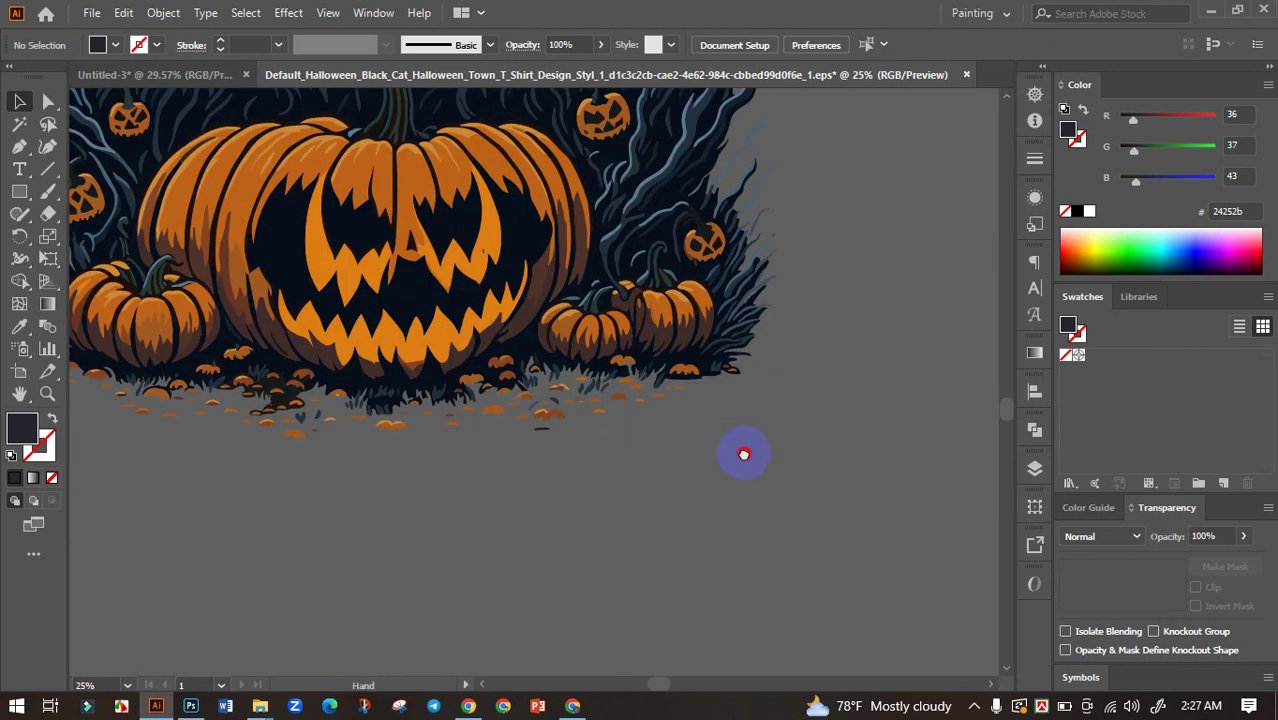
{"action": "scroll", "coordinate": [744, 454], "scroll_direction": "left", "scroll_amount": 3}
{"action": "scroll", "coordinate": [690, 487], "scroll_direction": "down", "scroll_amount": 1}
{"action": "scroll", "coordinate": [770, 485], "scroll_direction": "down", "scroll_amount": 1}
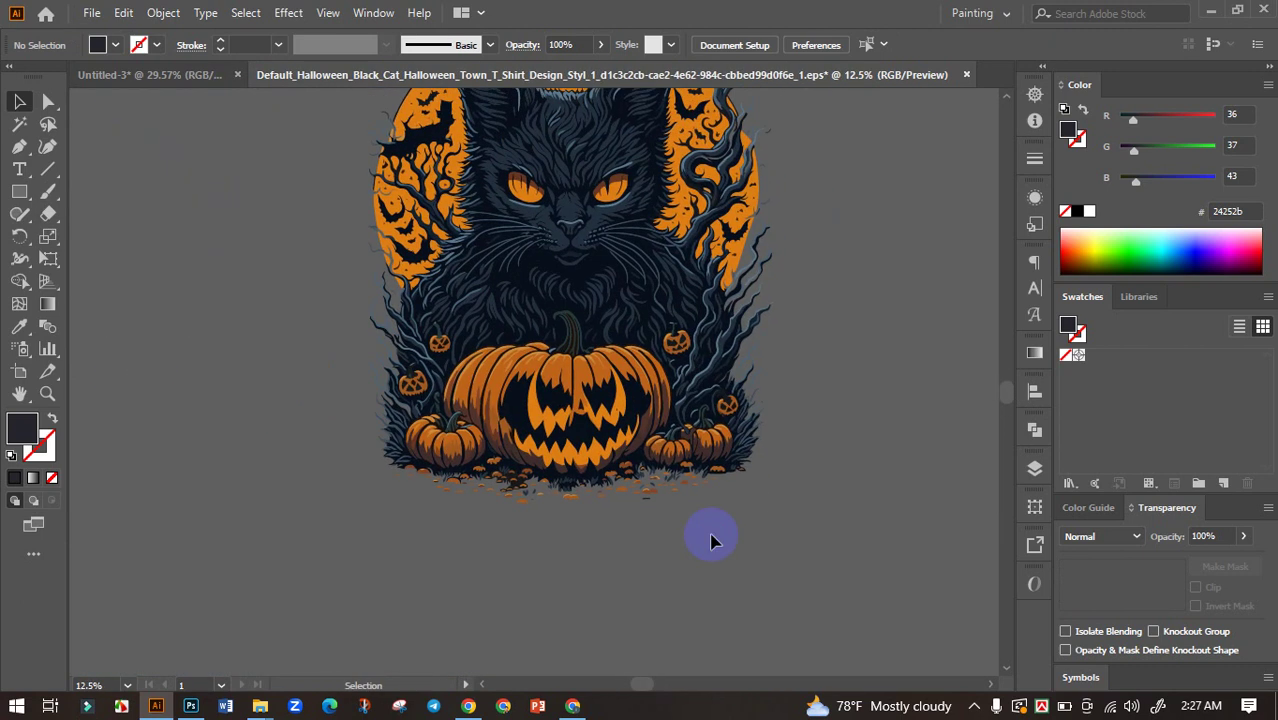
{"action": "scroll", "coordinate": [707, 533], "scroll_direction": "down", "scroll_amount": 1}
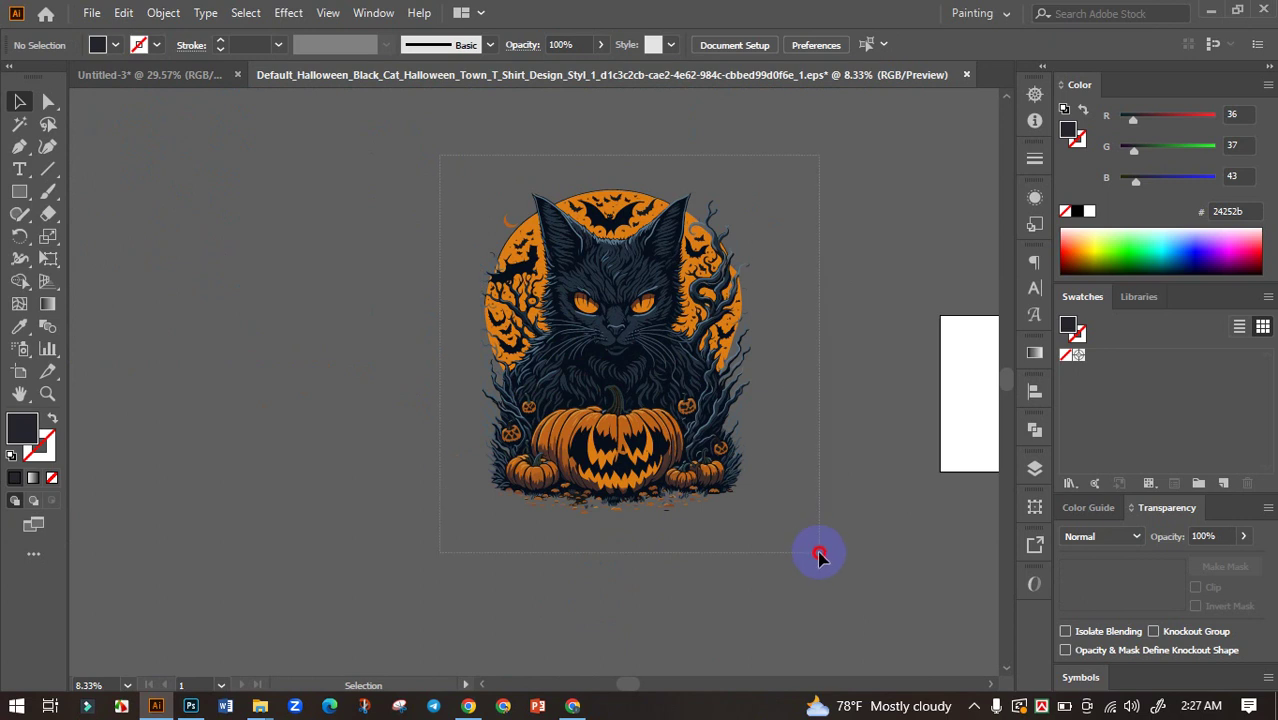
{"action": "key", "text": "ctrl+a"}
{"action": "key", "text": "ctrl+g"}
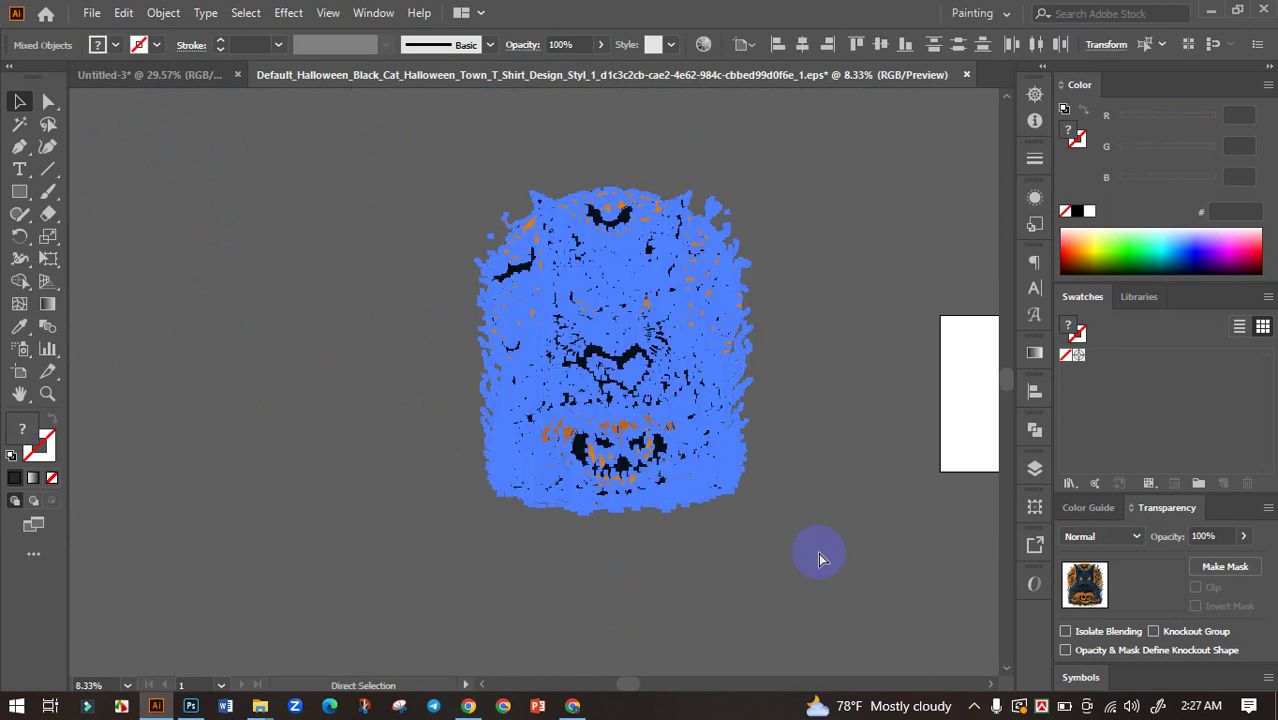
Drag the grouped cat artwork onto the black Untitled-3 artboard.
{"action": "left_click_drag", "start_coordinate": [637, 325], "coordinate": [163, 80]}
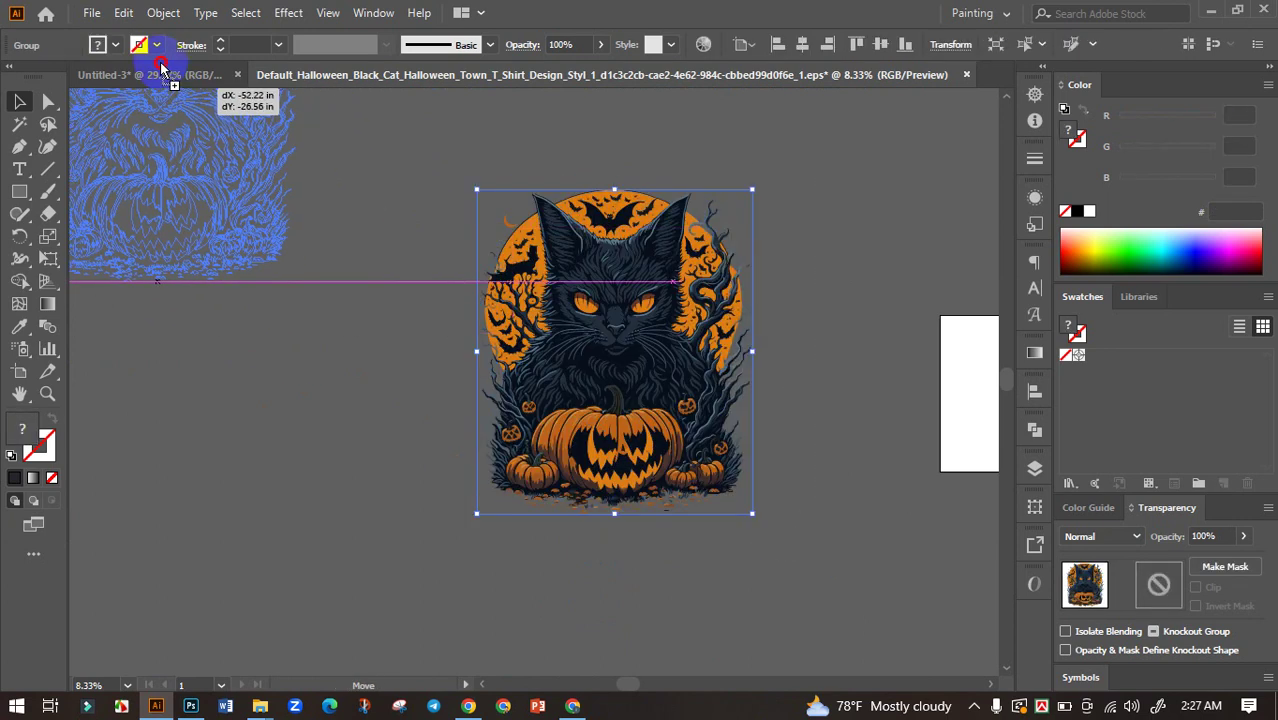
{"action": "mouse_move", "coordinate": [594, 322]}
{"action": "left_mouse_down"}
{"action": "mouse_move", "coordinate": [783, 400]}
{"action": "mouse_move", "coordinate": [638, 402]}
{"action": "left_mouse_up"}
{"action": "key", "text": "ctrl+minus"}
{"action": "key", "text": "ctrl+minus"}
{"action": "key", "text": "ctrl+minus"}
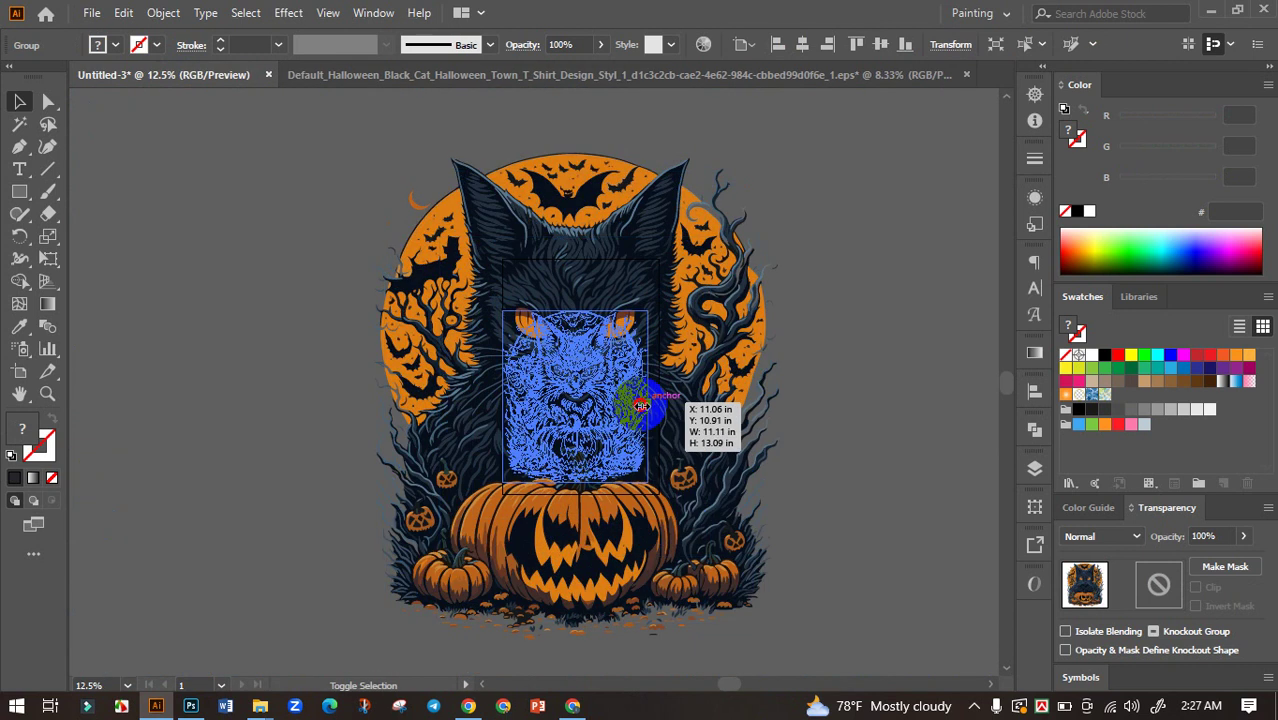
{"action": "key", "text": "ctrl+plus"}
{"action": "key", "text": "ctrl+plus"}
{"action": "key", "text": "ctrl+plus"}
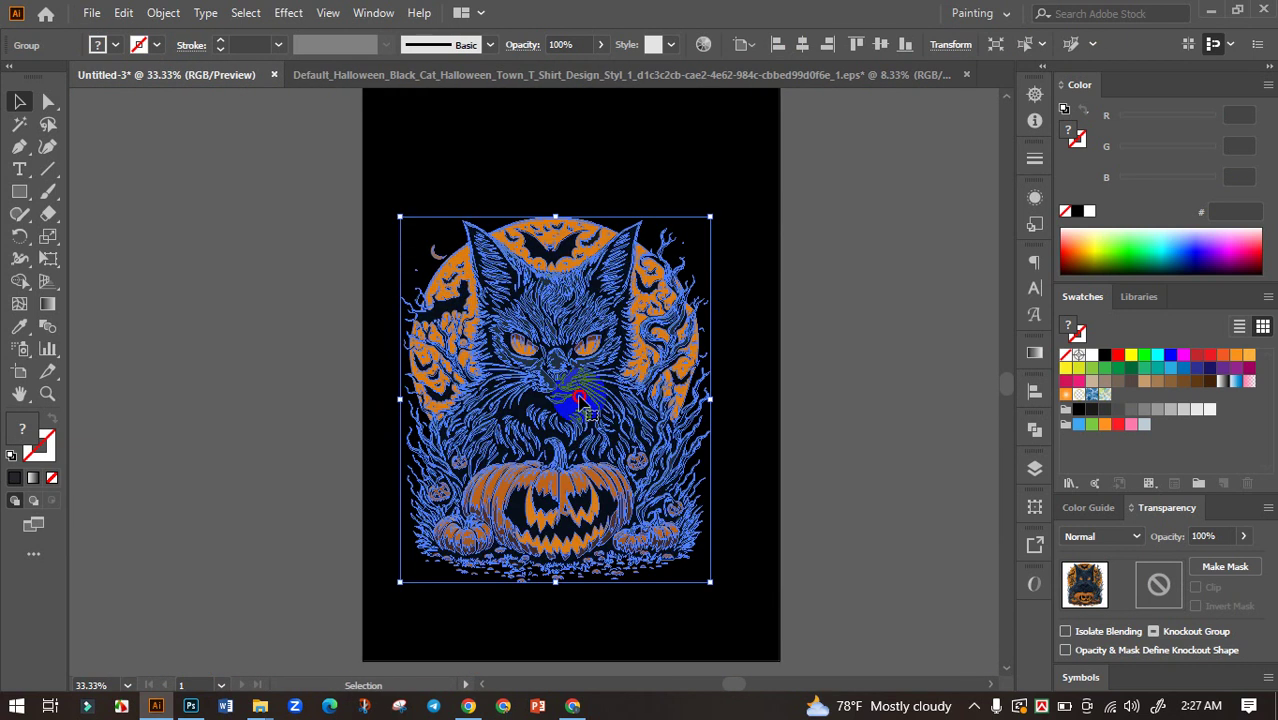
Centre the cat artwork horizontally on the artboard.
{"action": "left_click_drag", "start_coordinate": [580, 402], "coordinate": [565, 325]}
{"action": "left_click", "coordinate": [1035, 392]}
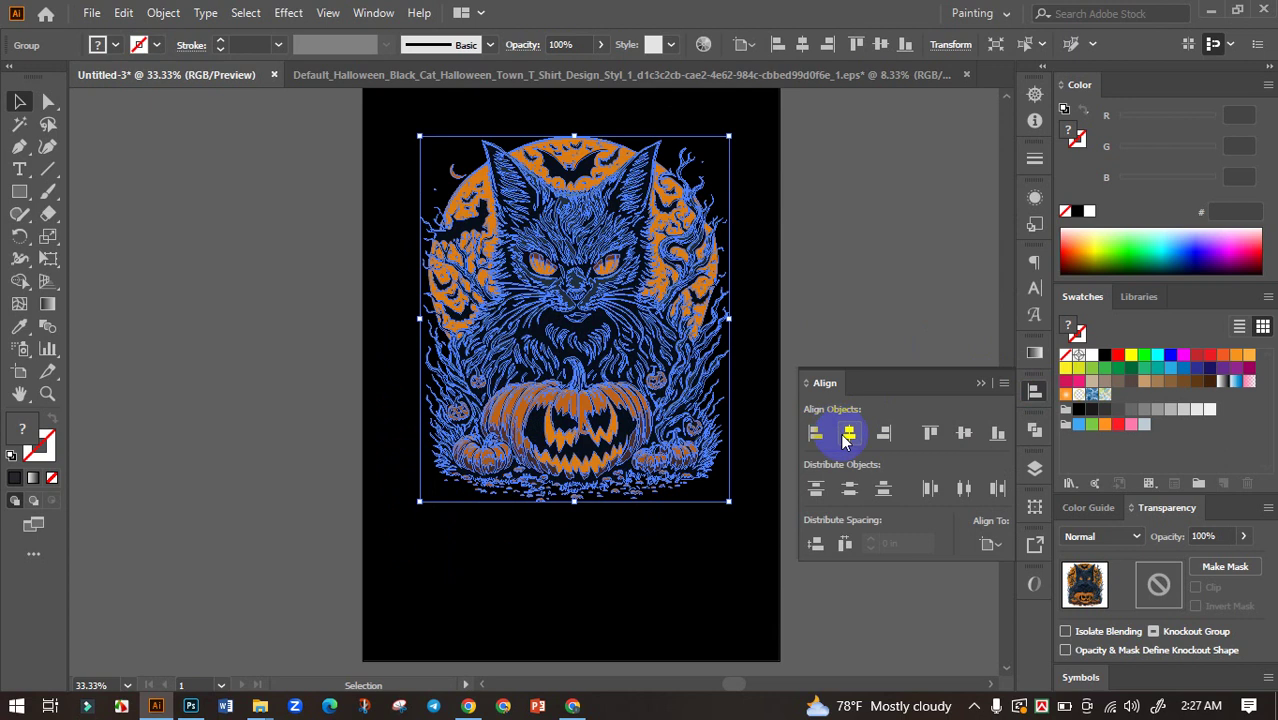
{"action": "left_click", "coordinate": [849, 432]}
{"action": "left_click", "coordinate": [983, 385]}
{"action": "left_click", "coordinate": [796, 382]}
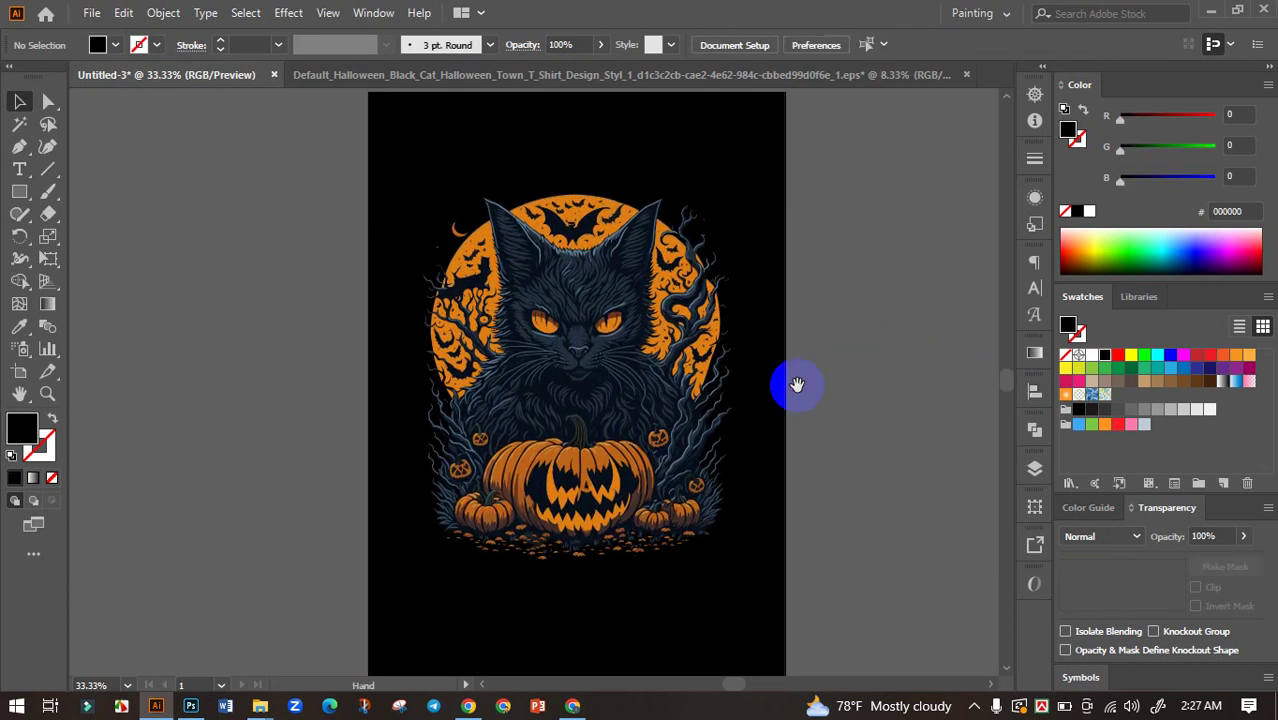
Enlarge the cat artwork and position it lower on the artboard, then switch to the browser.
{"action": "left_click_drag", "start_coordinate": [600, 346], "coordinate": [600, 405]}
{"action": "left_click_drag", "start_coordinate": [573, 193], "coordinate": [652, 160]}
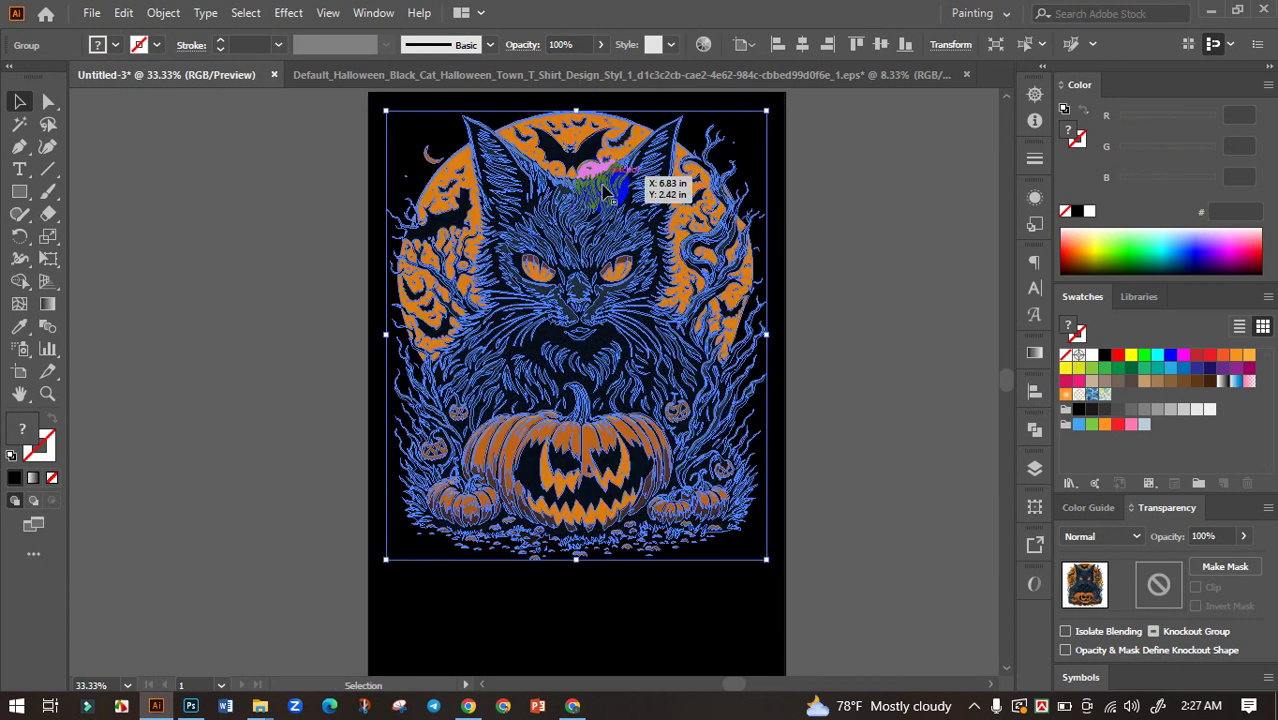
{"action": "left_click_drag", "start_coordinate": [652, 160], "coordinate": [600, 250]}
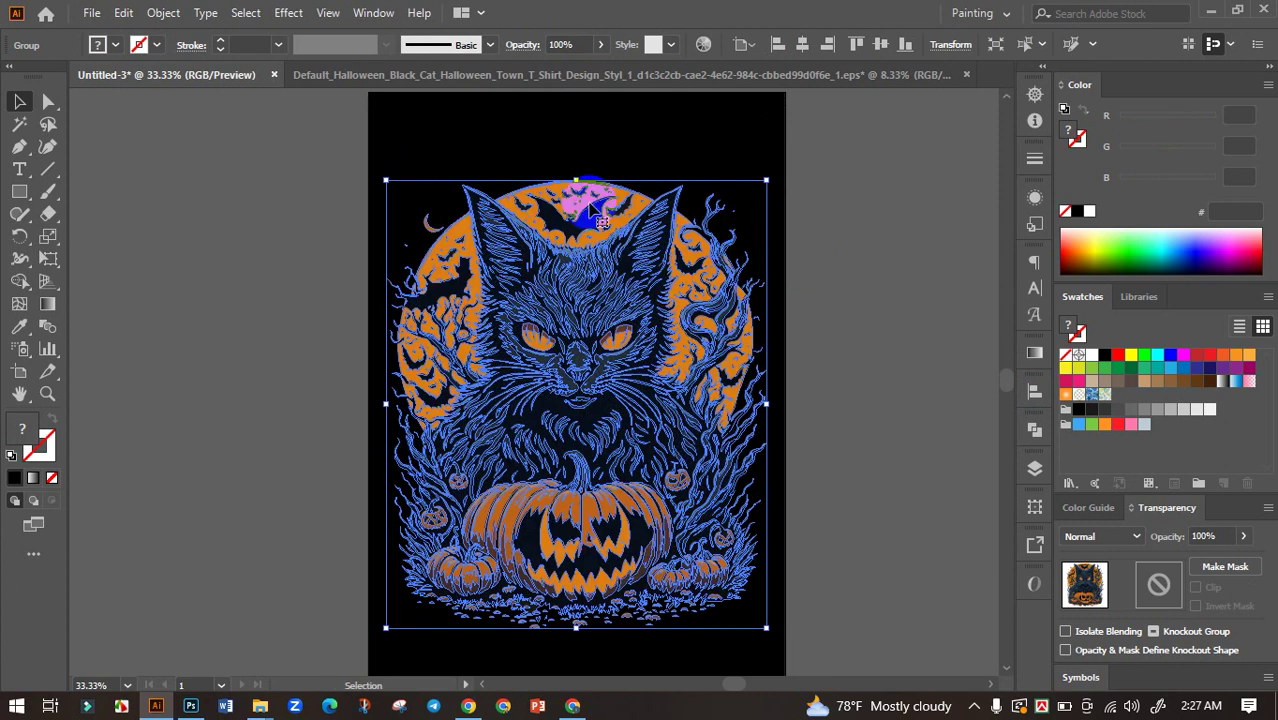
{"action": "left_click_drag", "start_coordinate": [579, 185], "coordinate": [585, 197]}
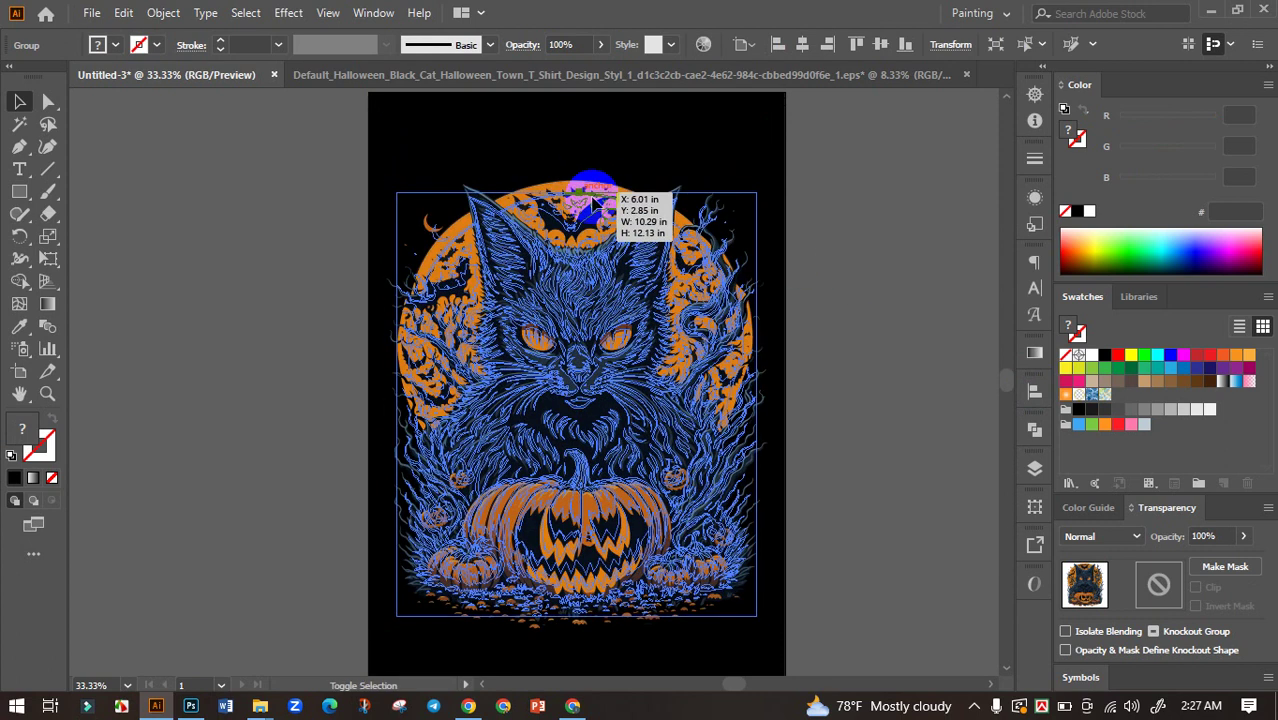
{"action": "left_click", "coordinate": [861, 265]}
{"action": "key", "text": "ctrl+minus"}
{"action": "left_click_drag", "start_coordinate": [801, 321], "coordinate": [737, 327]}
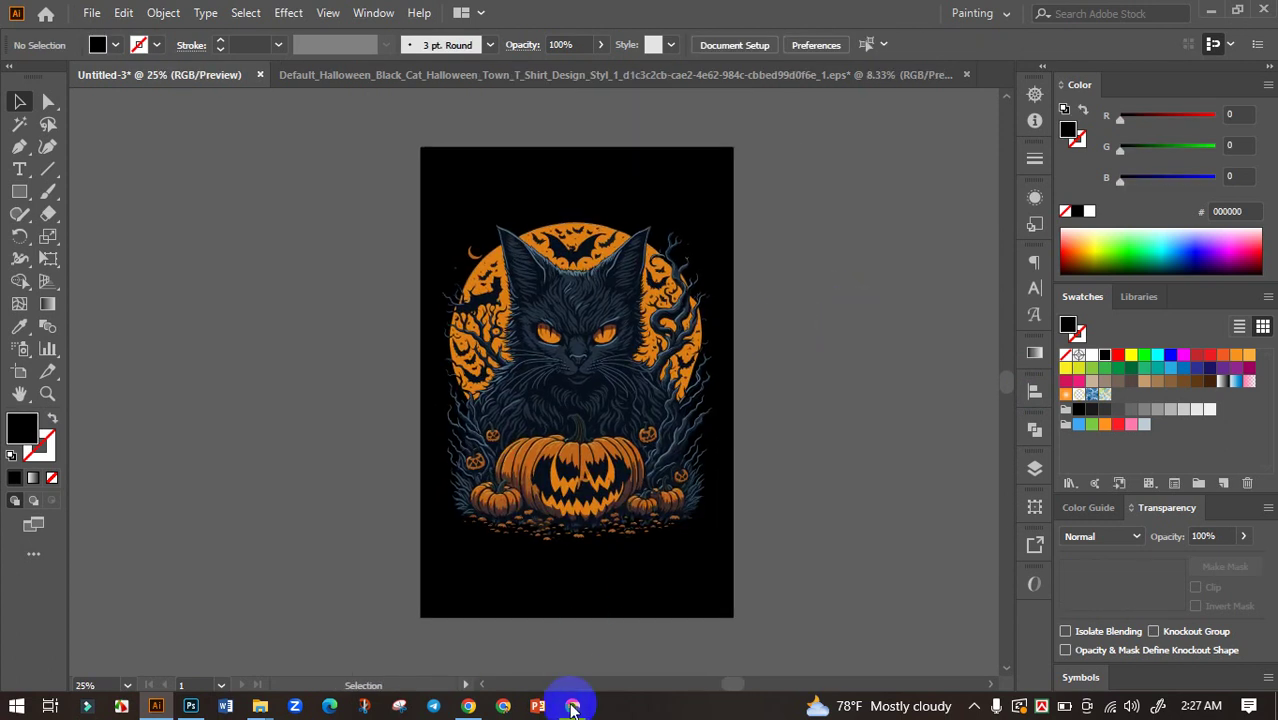
{"action": "left_click", "coordinate": [572, 707]}
{"action": "left_click", "coordinate": [110, 15]}
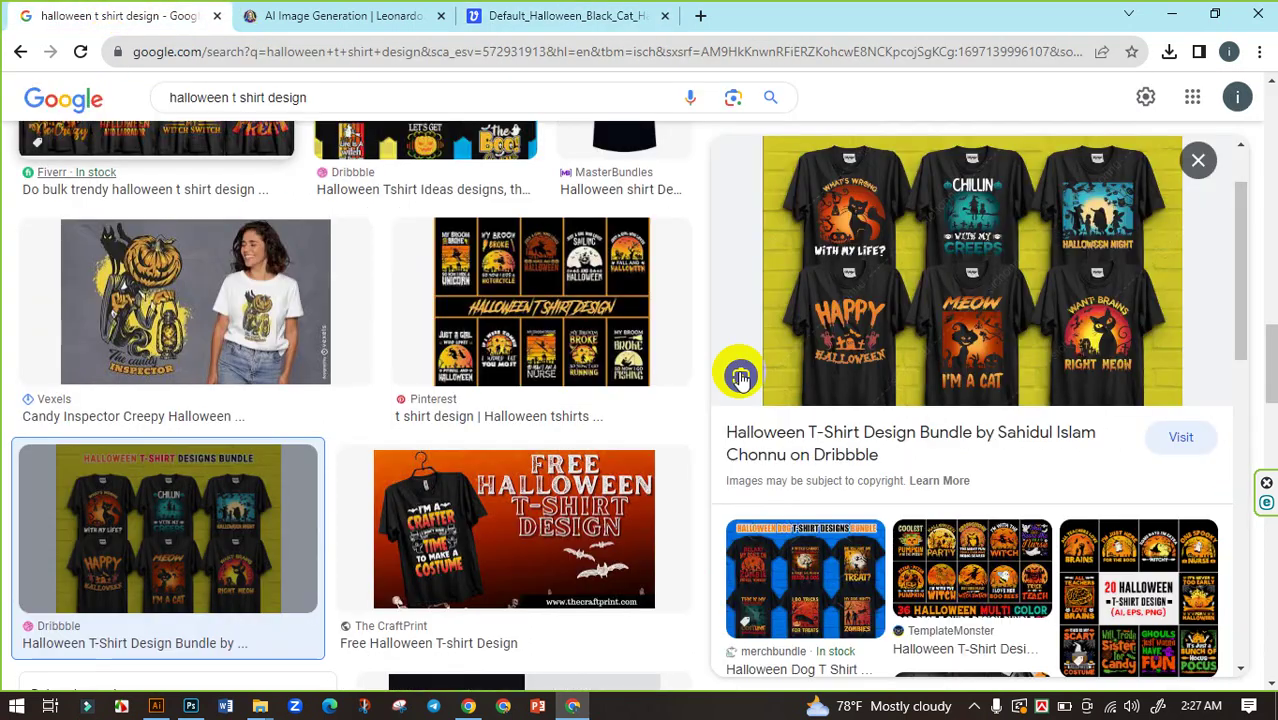
{"action": "left_click", "coordinate": [955, 342]}
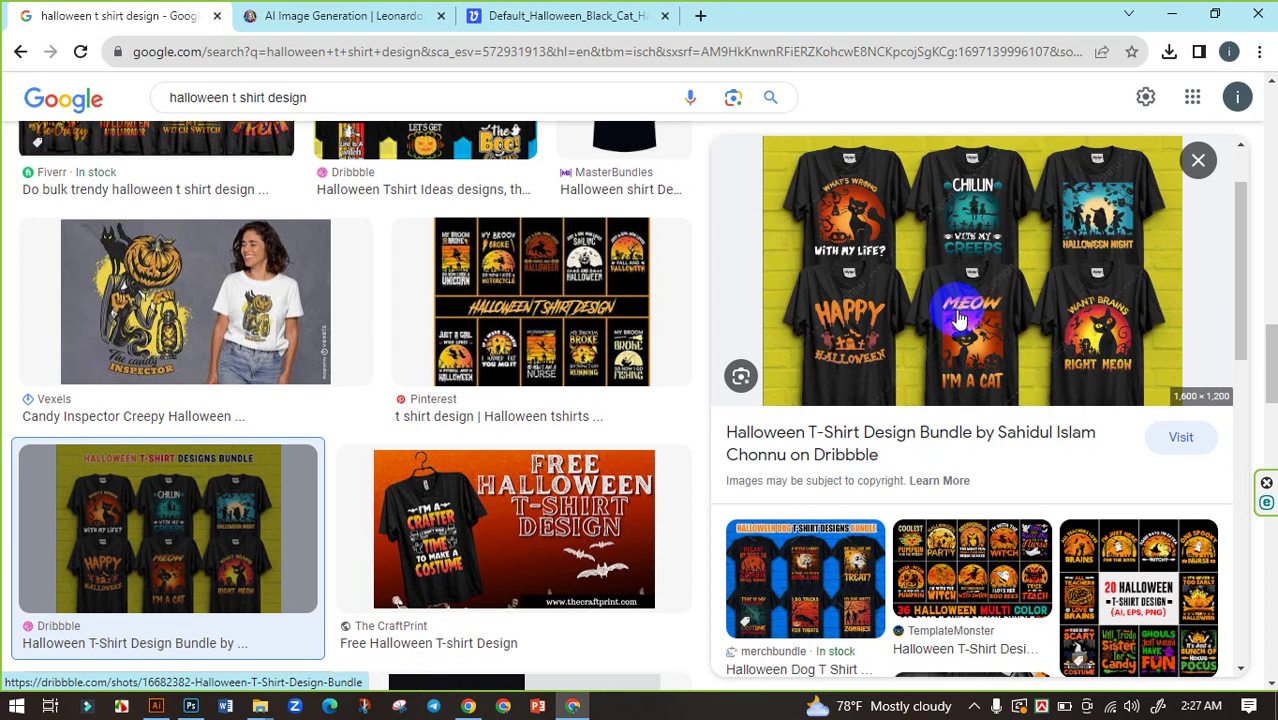
{"action": "left_click", "coordinate": [156, 706]}
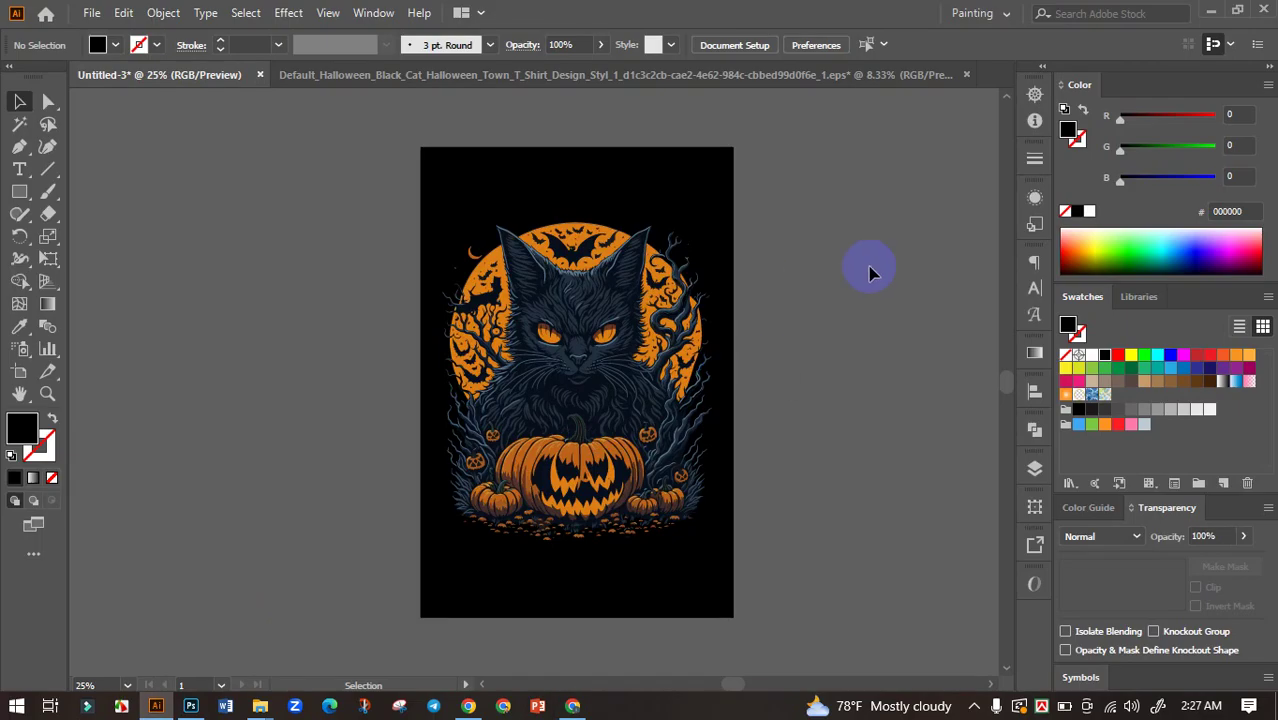
Add 'Meow' text left of the cat and scale it to headline size, then check the browser reference.
{"action": "left_click", "coordinate": [19, 169]}
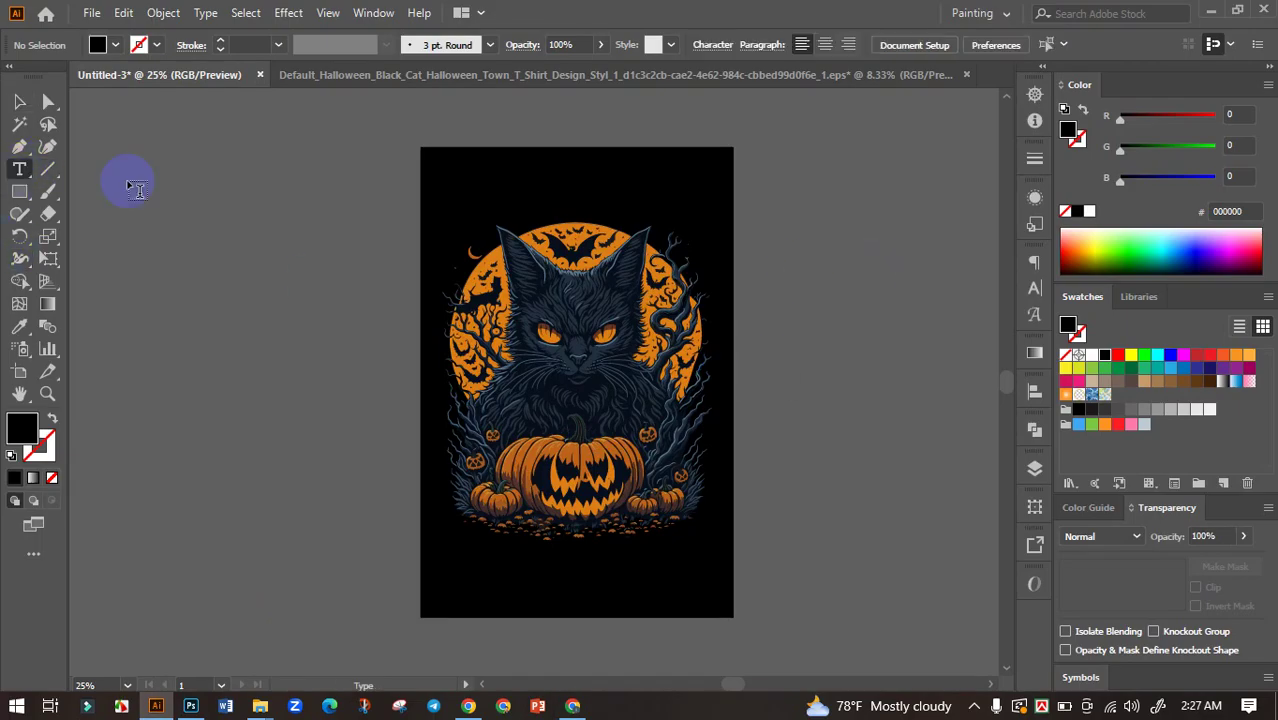
{"action": "scroll", "coordinate": [320, 193], "scroll_direction": "down", "scroll_amount": 1}
{"action": "scroll", "coordinate": [328, 191], "scroll_direction": "up", "scroll_amount": 2}
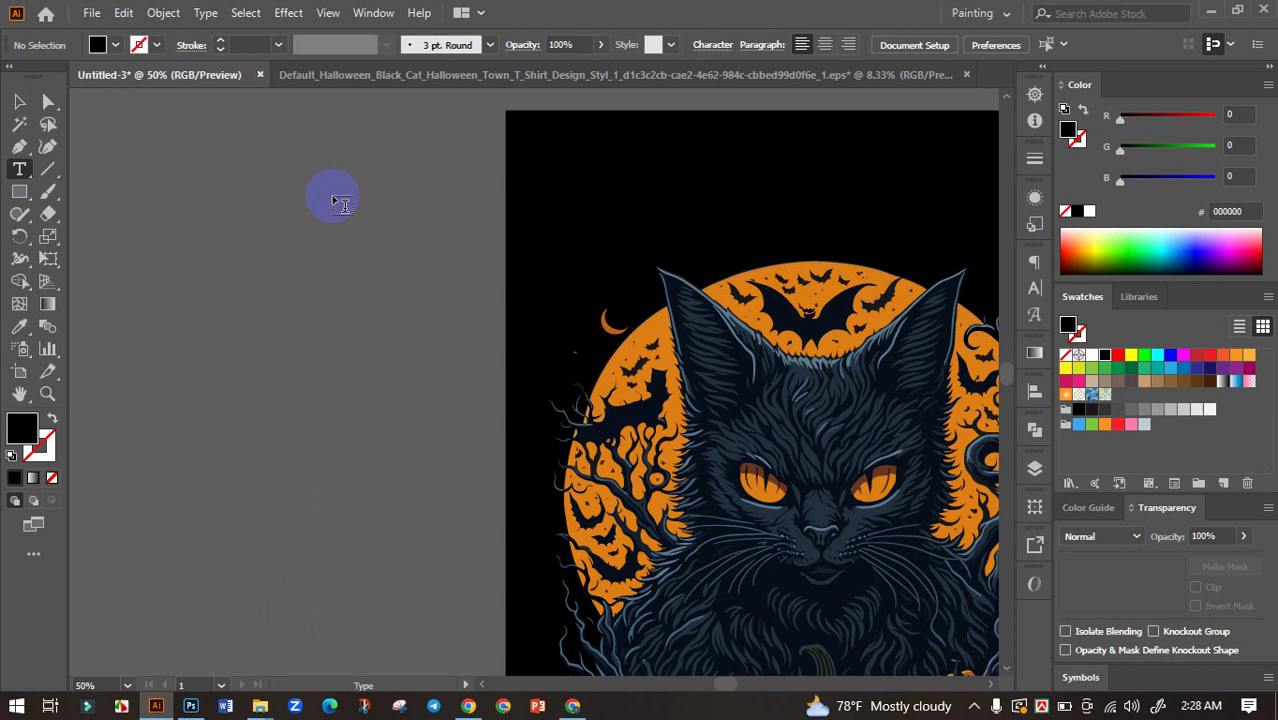
{"action": "left_click", "coordinate": [188, 219]}
{"action": "type", "text": "M"}
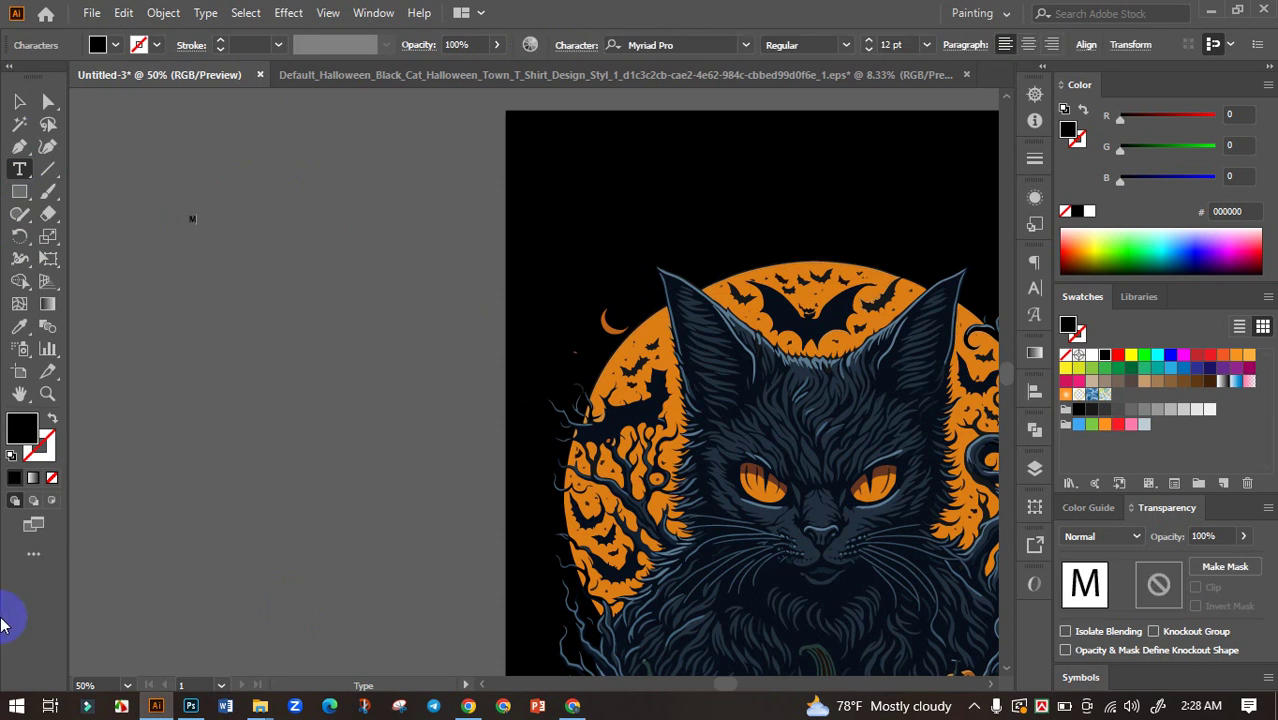
{"action": "type", "text": "eow"}
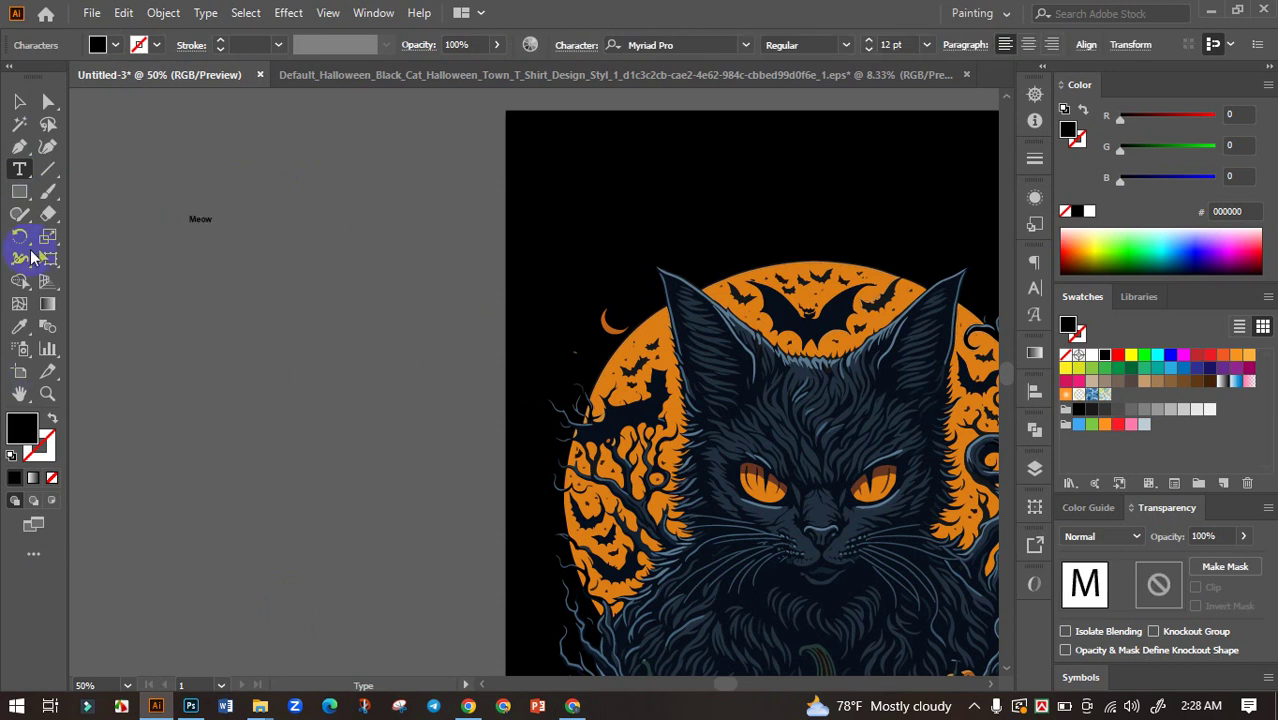
{"action": "left_click", "coordinate": [19, 101]}
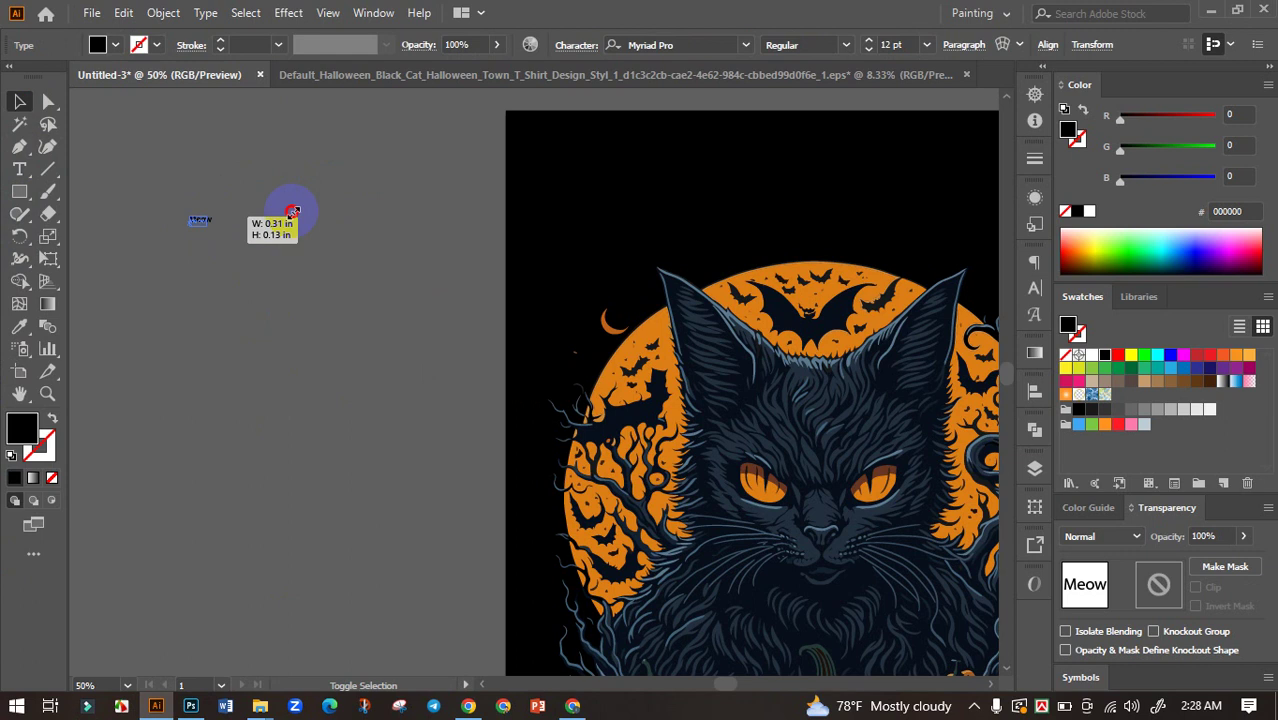
{"action": "mouse_move", "coordinate": [291, 211]}
{"action": "left_mouse_down"}
{"action": "mouse_move", "coordinate": [533, 206]}
{"action": "mouse_move", "coordinate": [430, 202]}
{"action": "left_mouse_up"}
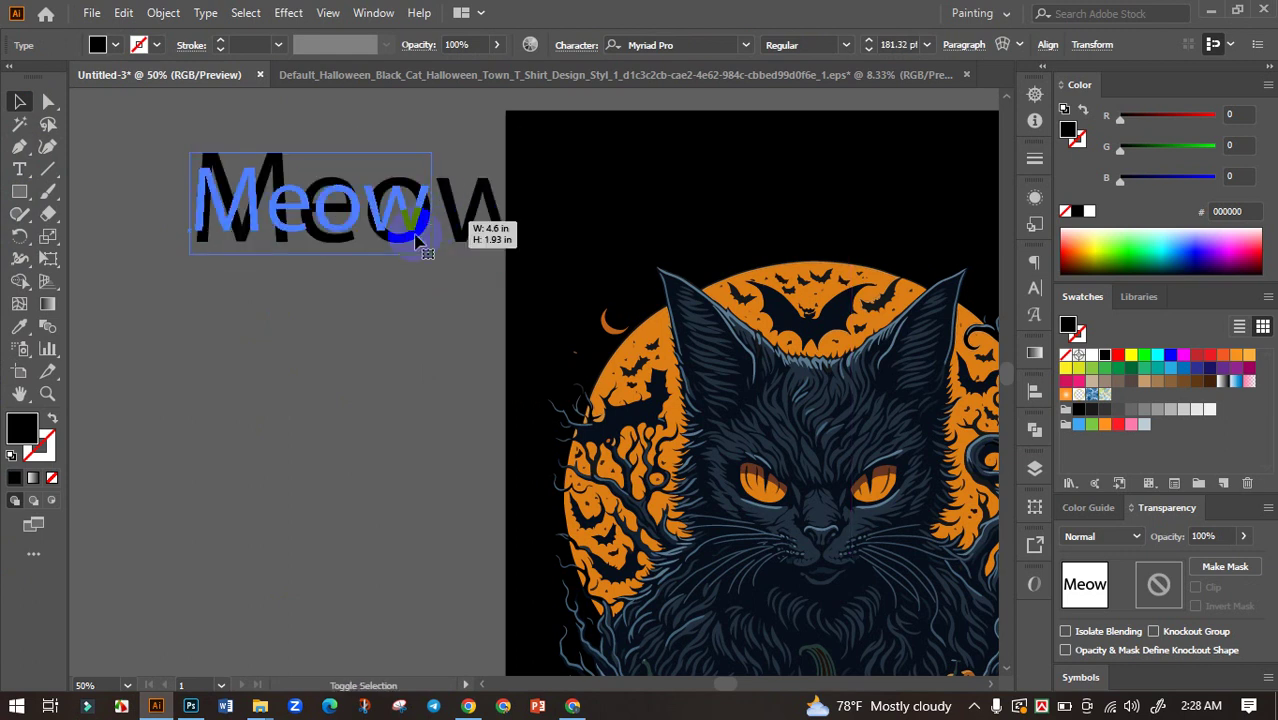
{"action": "left_click", "coordinate": [571, 706]}
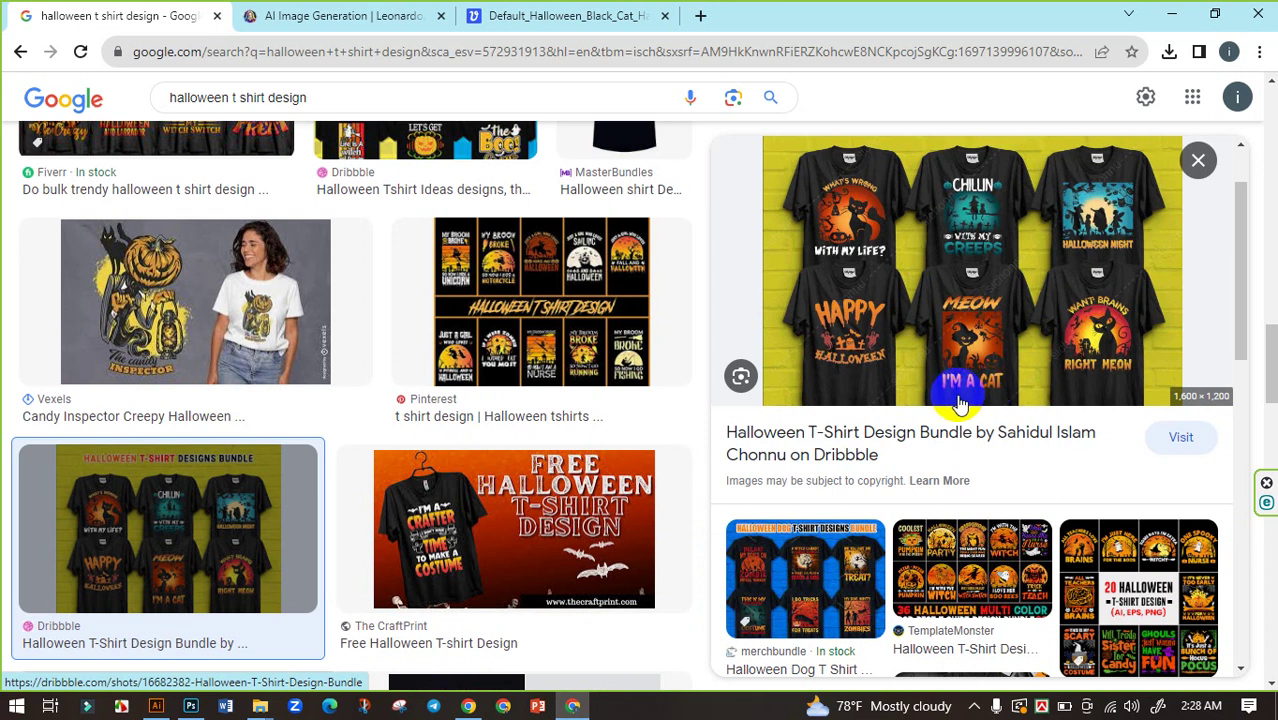
Copy Meow below itself and reword the copy to 'I'm a Cat'.
{"action": "left_click", "coordinate": [156, 706]}
{"action": "left_click", "coordinate": [391, 190]}
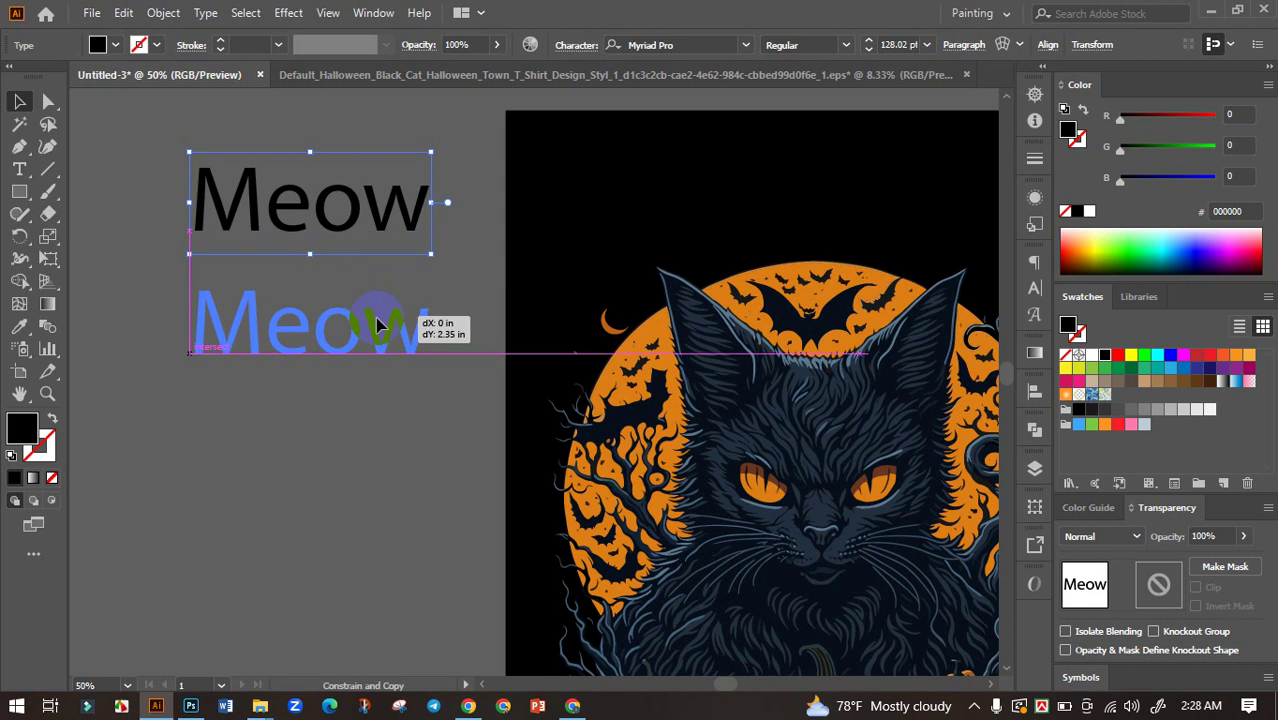
{"action": "left_click_drag", "start_coordinate": [391, 190], "coordinate": [371, 325]}
{"action": "double_click", "coordinate": [371, 325]}
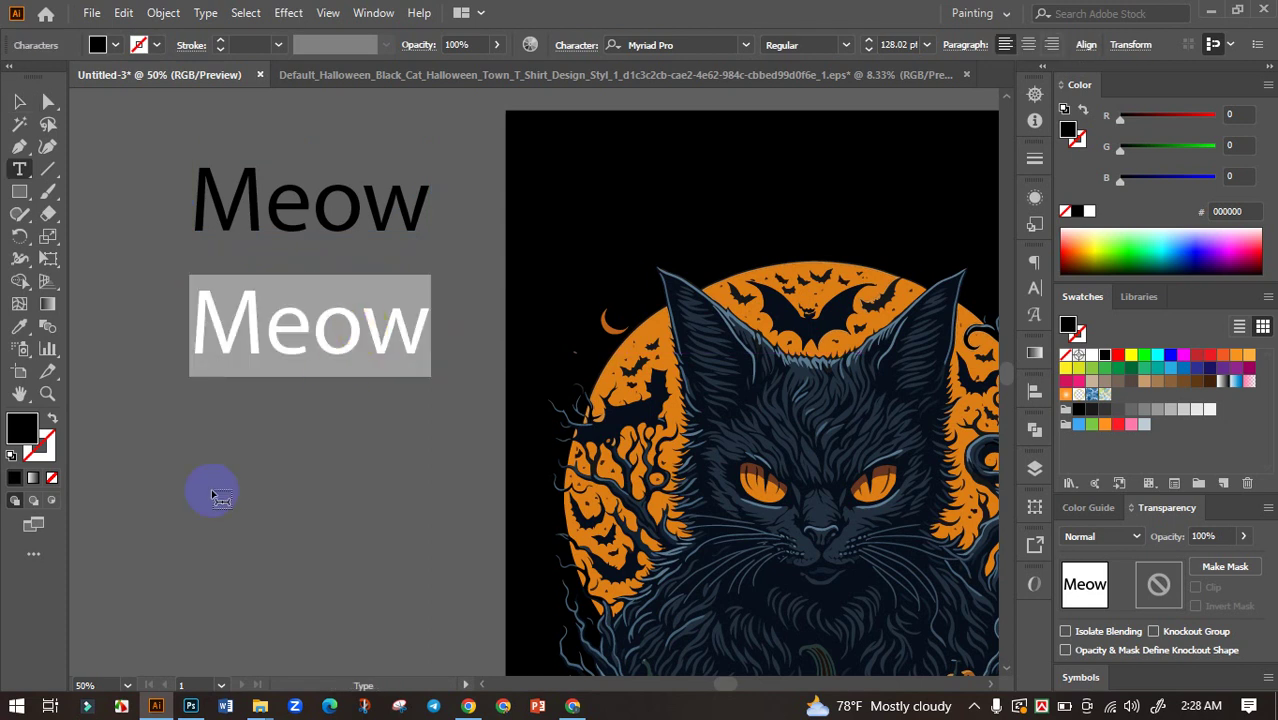
{"action": "key", "text": "BackSpace"}
{"action": "type", "text": "I’m a Cat"}
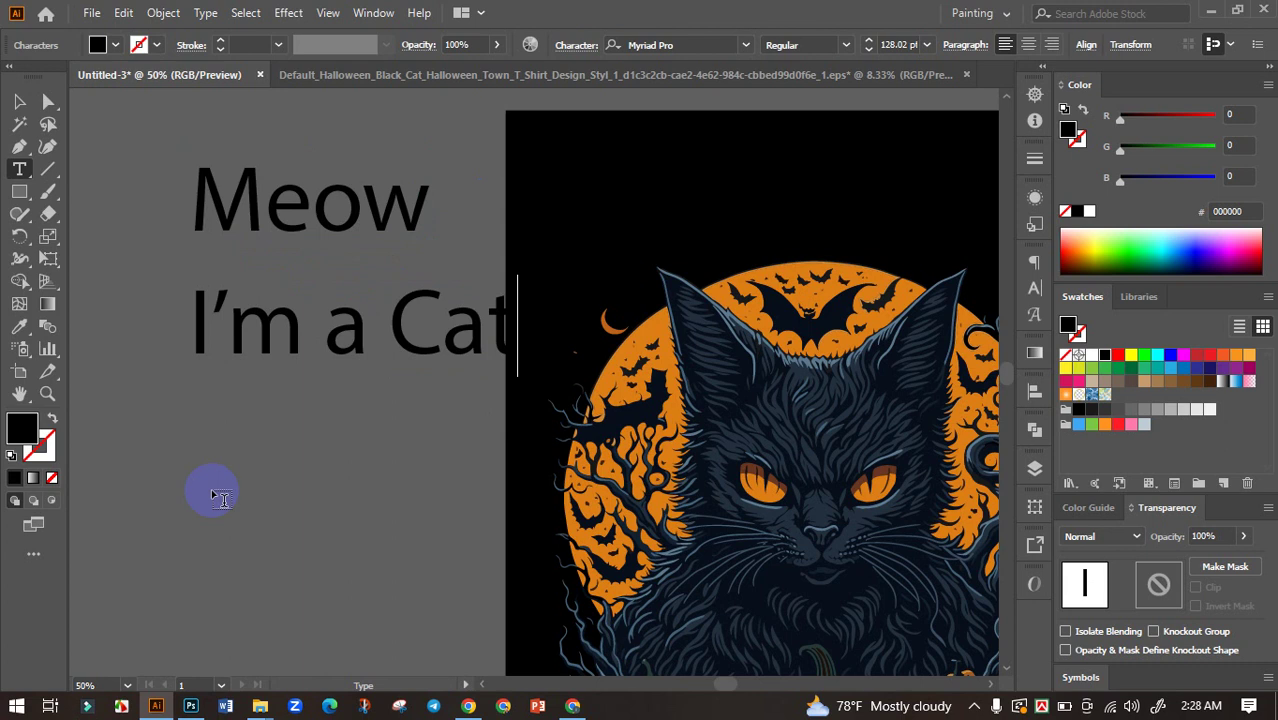
{"action": "left_click", "coordinate": [19, 101]}
Left-align Meow and I'm a Cat by moving both text lines.
{"action": "left_click", "coordinate": [357, 314]}
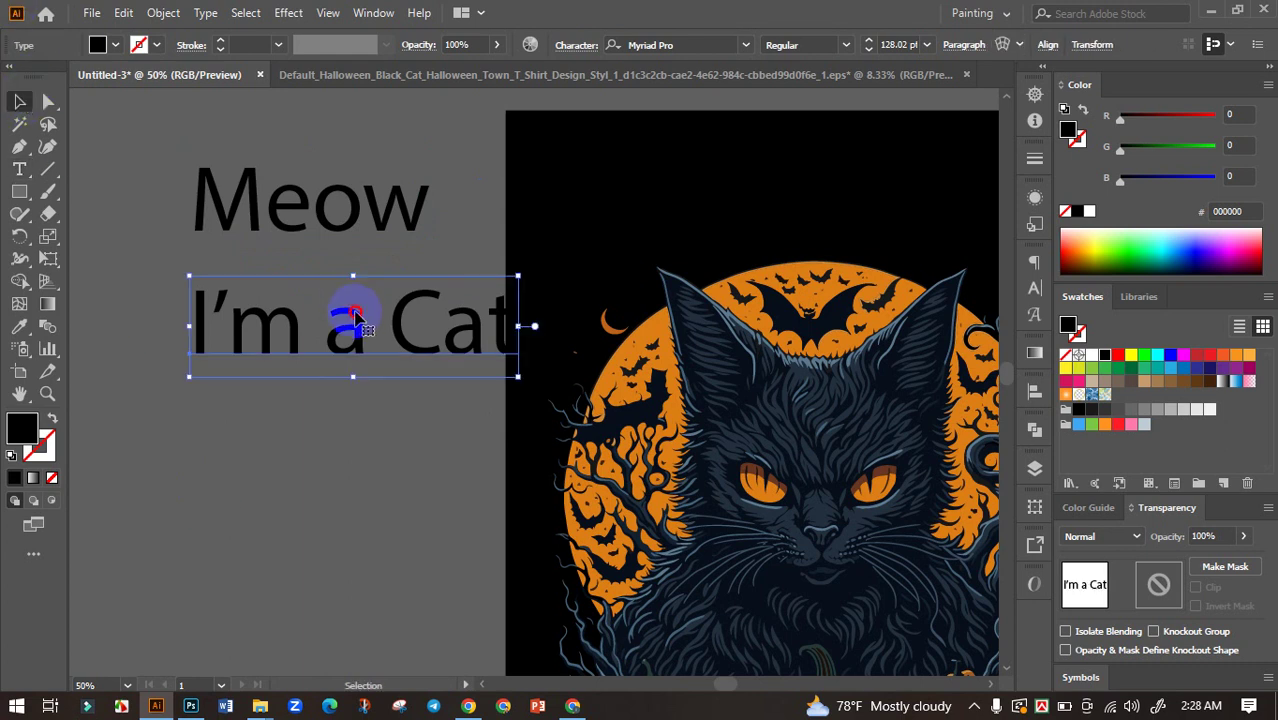
{"action": "left_click_drag", "start_coordinate": [357, 314], "coordinate": [225, 334]}
{"action": "left_click", "coordinate": [330, 270]}
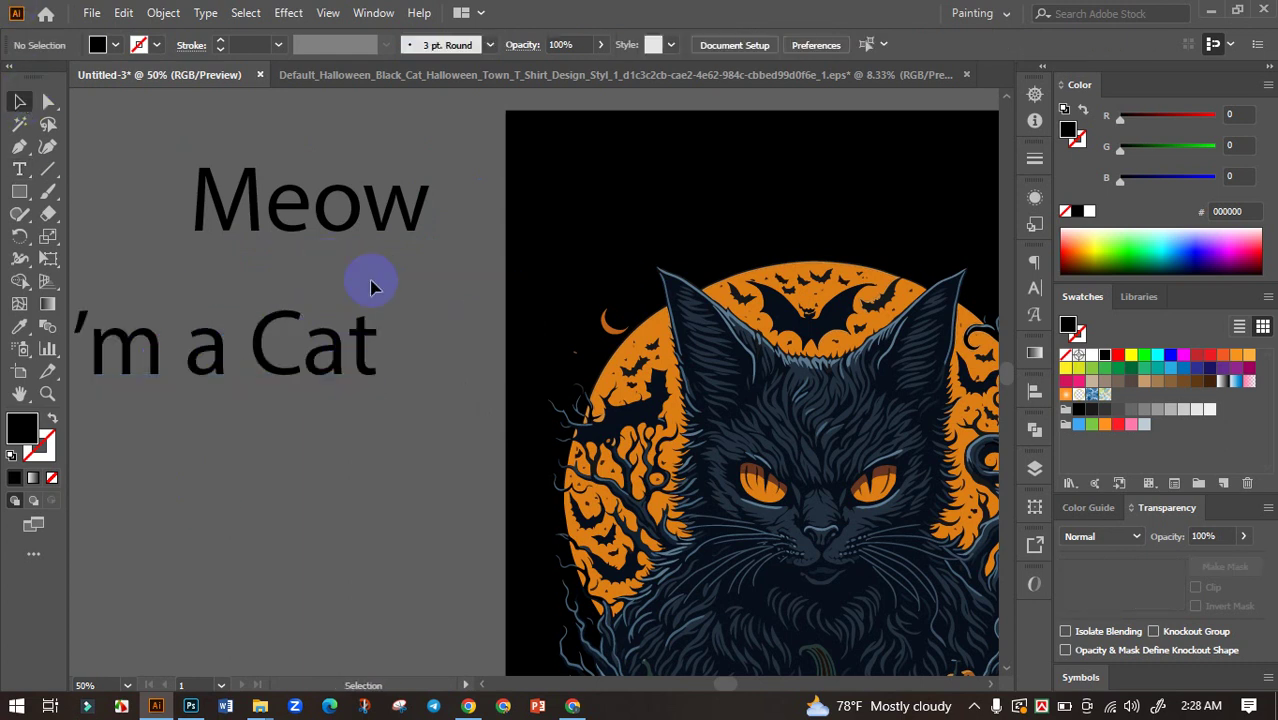
{"action": "left_click", "coordinate": [405, 220]}
{"action": "scroll", "coordinate": [400, 215], "scroll_direction": "down", "scroll_amount": 2}
{"action": "left_click_drag", "start_coordinate": [400, 215], "coordinate": [324, 215]}
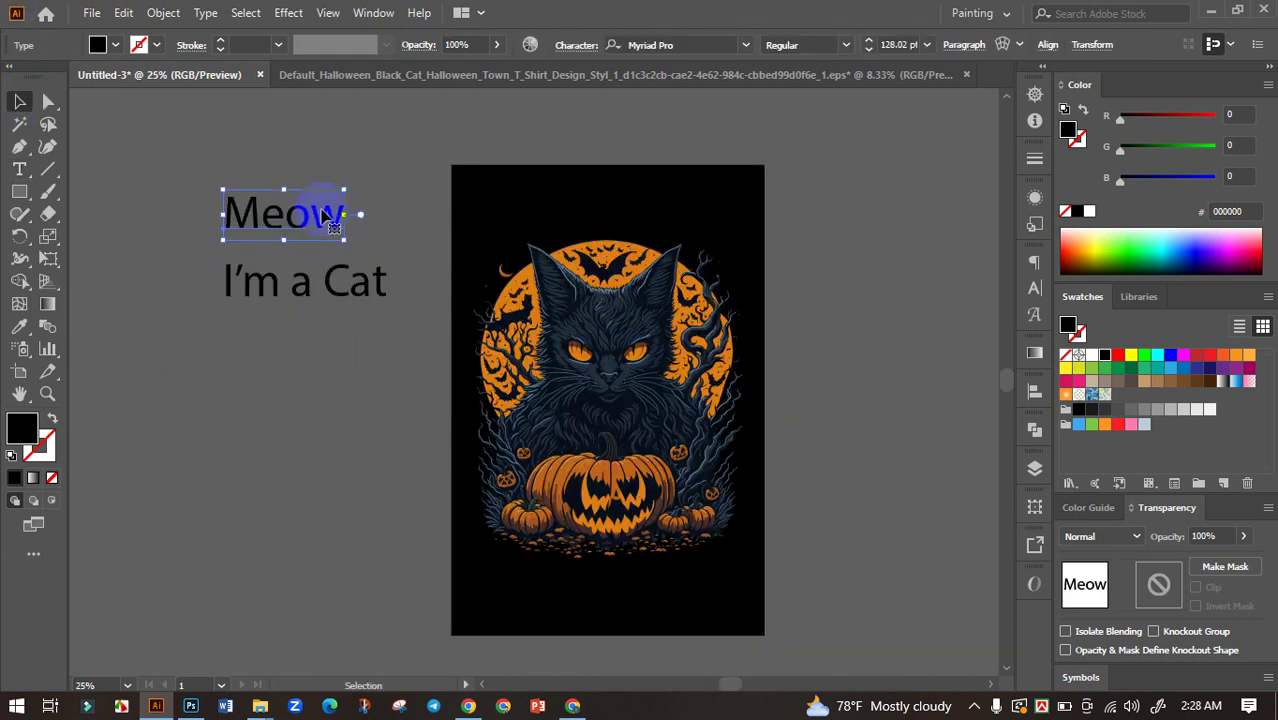
{"action": "scroll", "coordinate": [330, 220], "scroll_direction": "up", "scroll_amount": 1}
Compare the design with the Halloween shirt reference in the browser.
{"action": "left_click", "coordinate": [572, 706]}
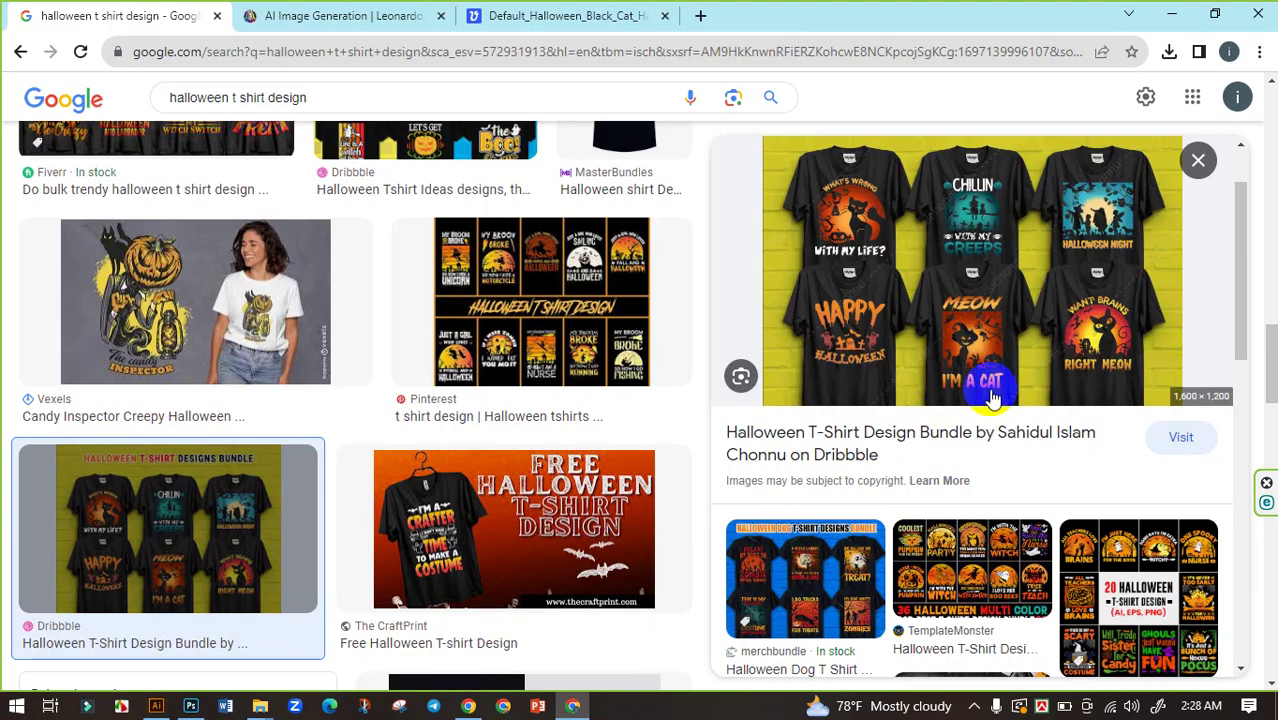
{"action": "left_click", "coordinate": [168, 708]}
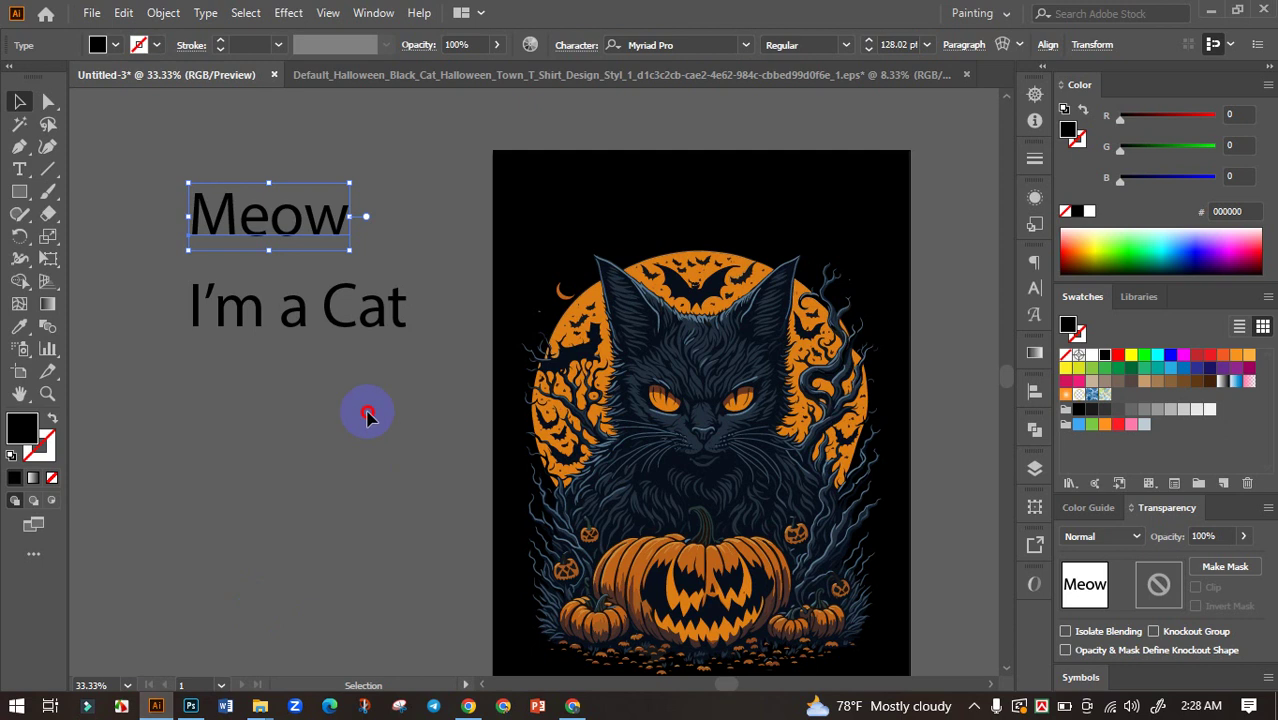
{"action": "left_click", "coordinate": [573, 705]}
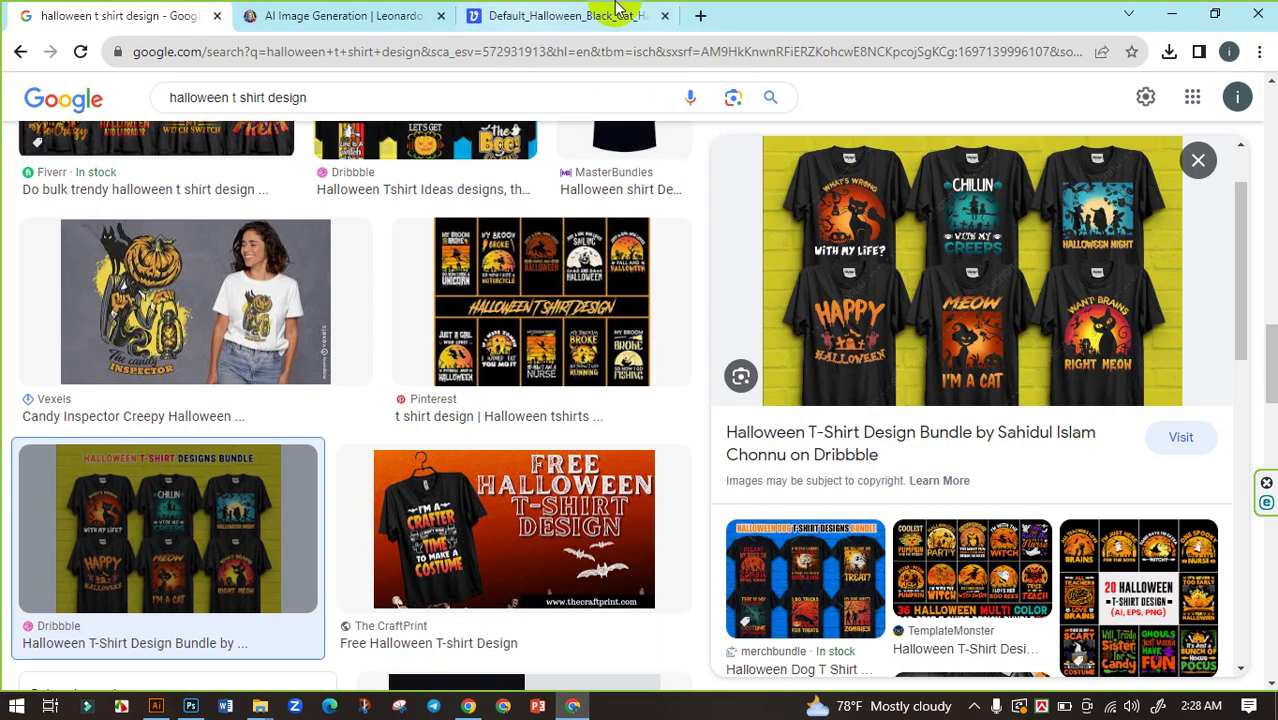
Search for 'horror font generator' in a new Chrome tab.
{"action": "left_click", "coordinate": [700, 15]}
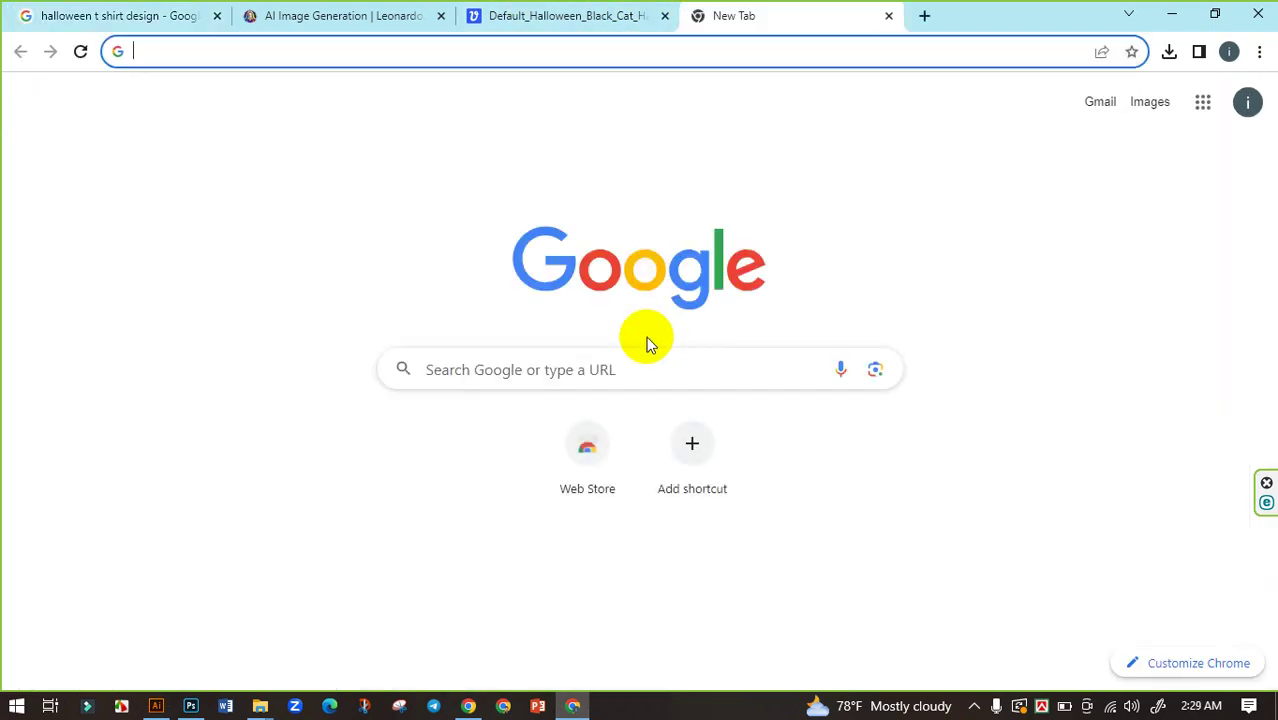
{"action": "type", "text": "scr"}
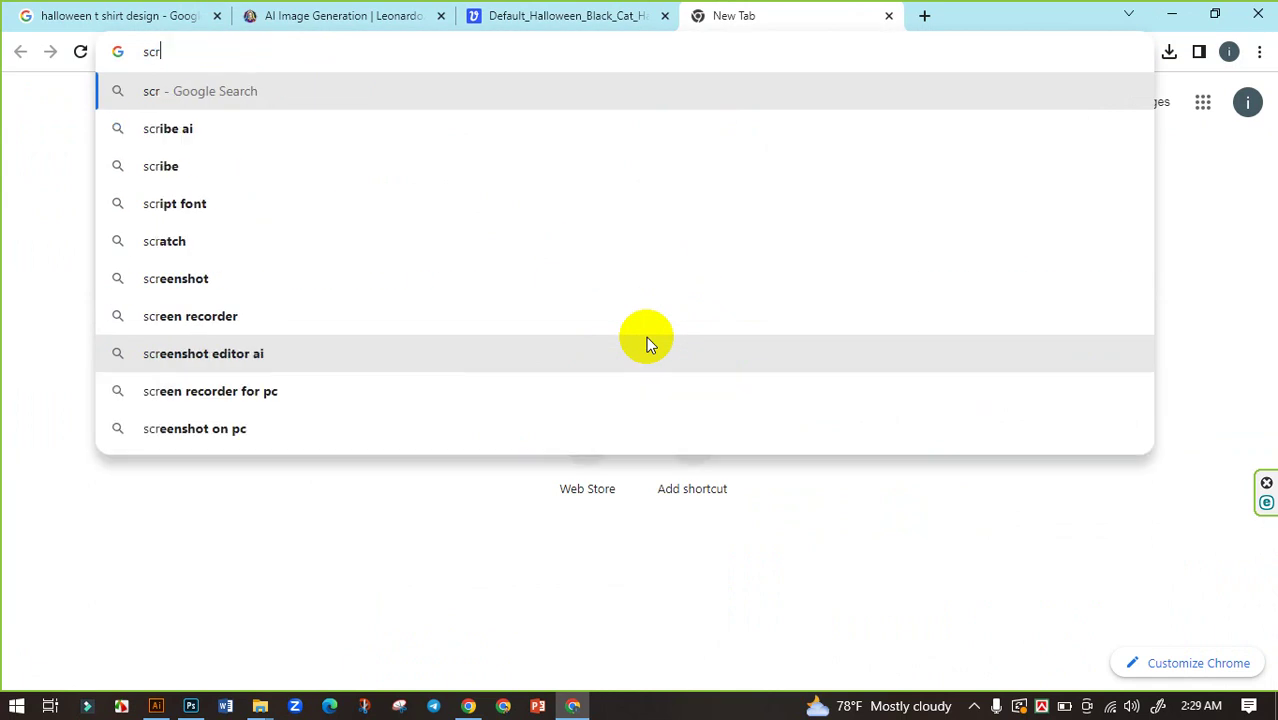
{"action": "type", "text": "a"}
{"action": "key", "text": "BackSpace"}
{"action": "key", "text": "BackSpace"}
{"action": "key", "text": "BackSpace"}
{"action": "key", "text": "BackSpace"}
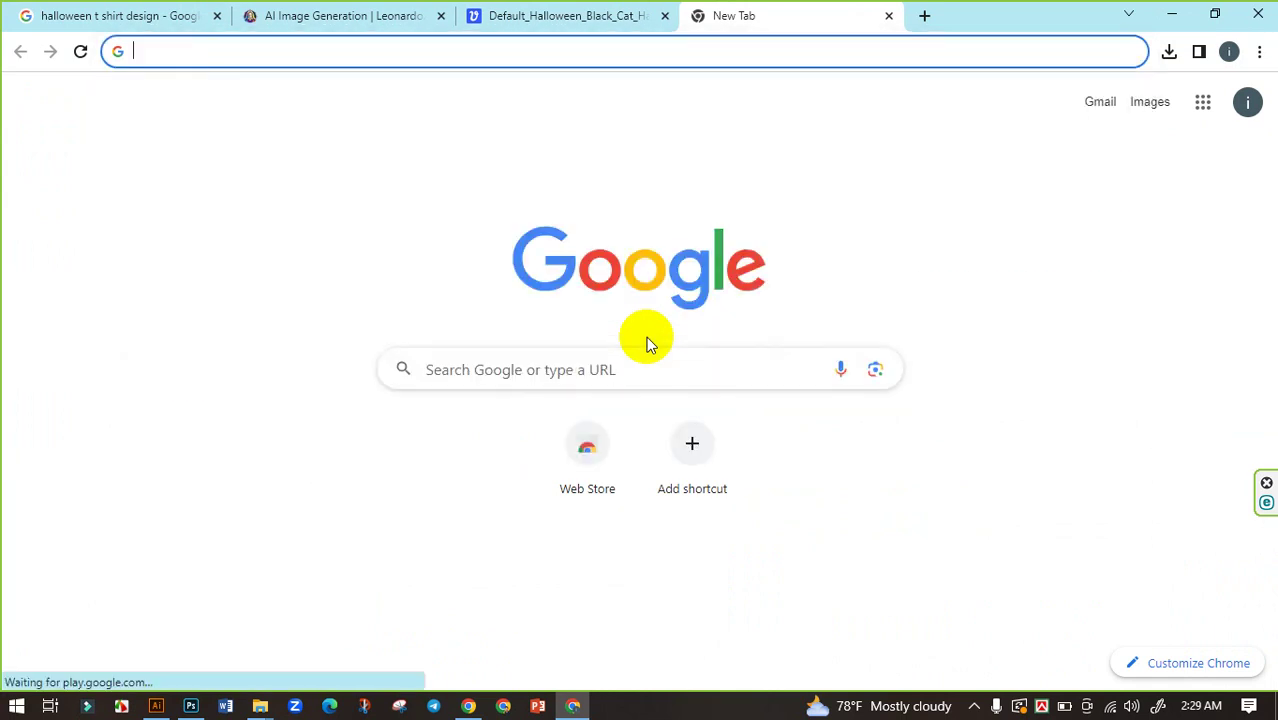
{"action": "type", "text": "horor"}
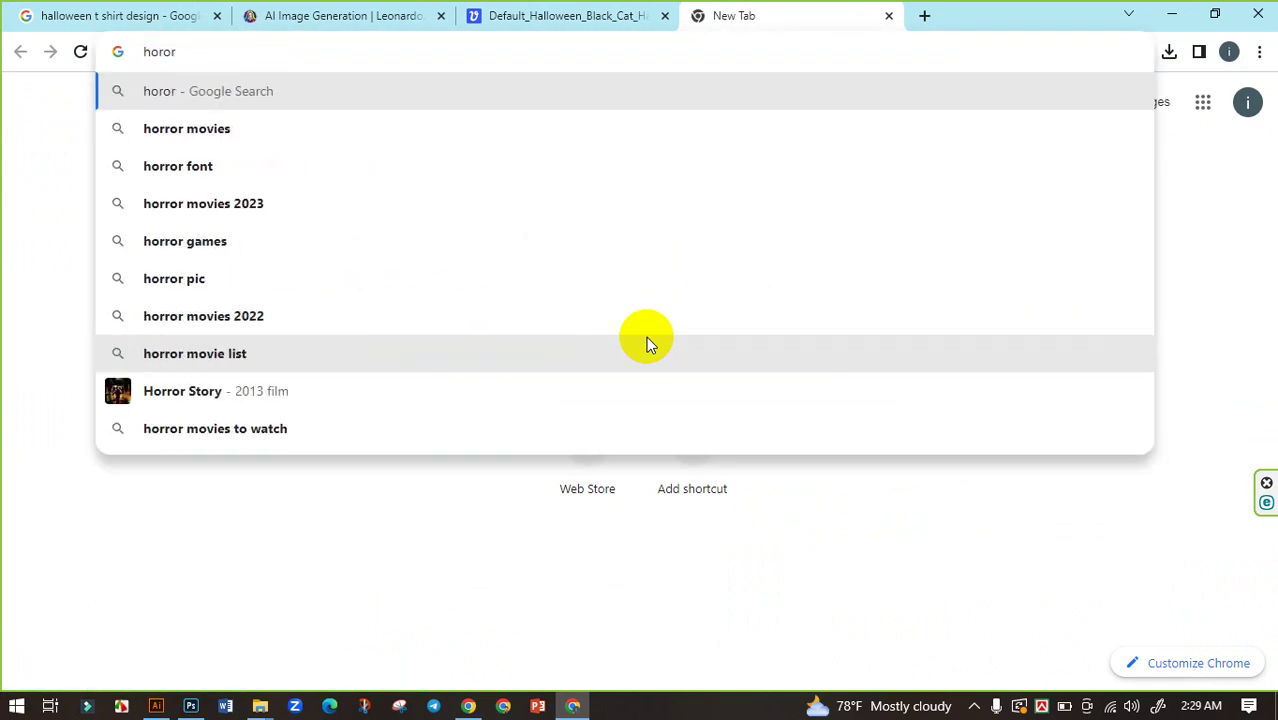
{"action": "key", "text": "BackSpace"}
{"action": "key", "text": "BackSpace"}
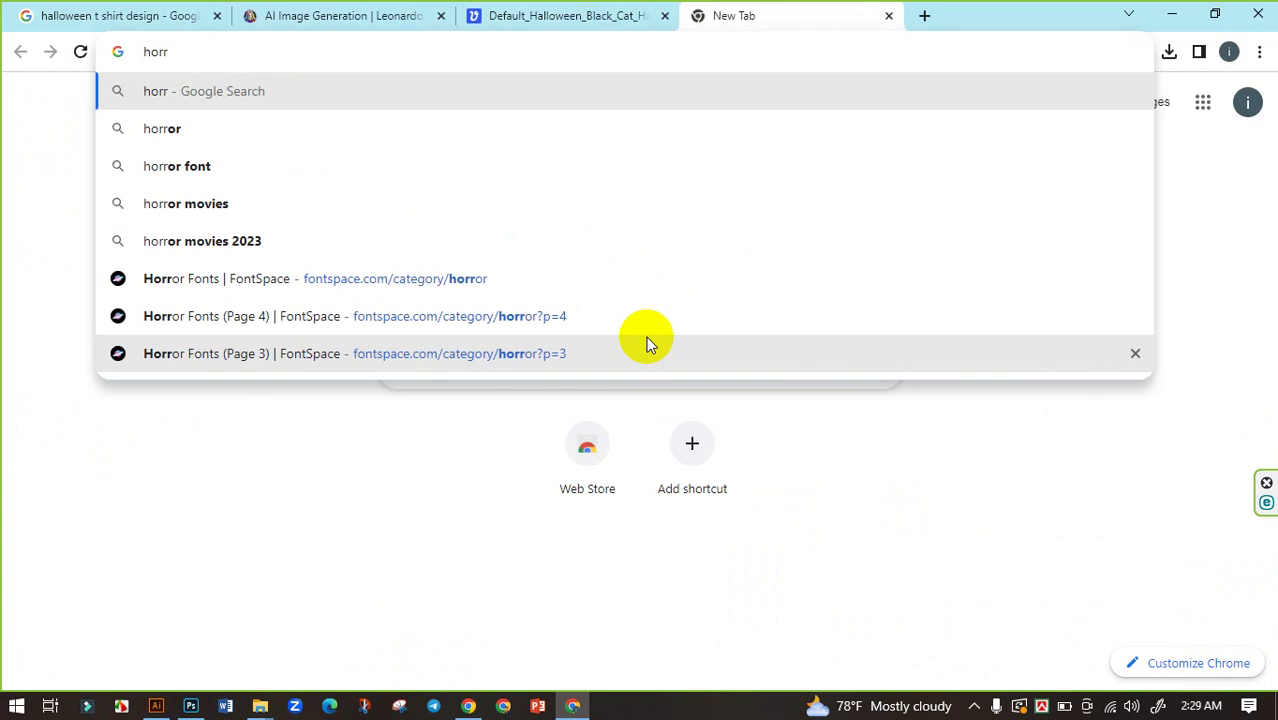
{"action": "type", "text": "or fo"}
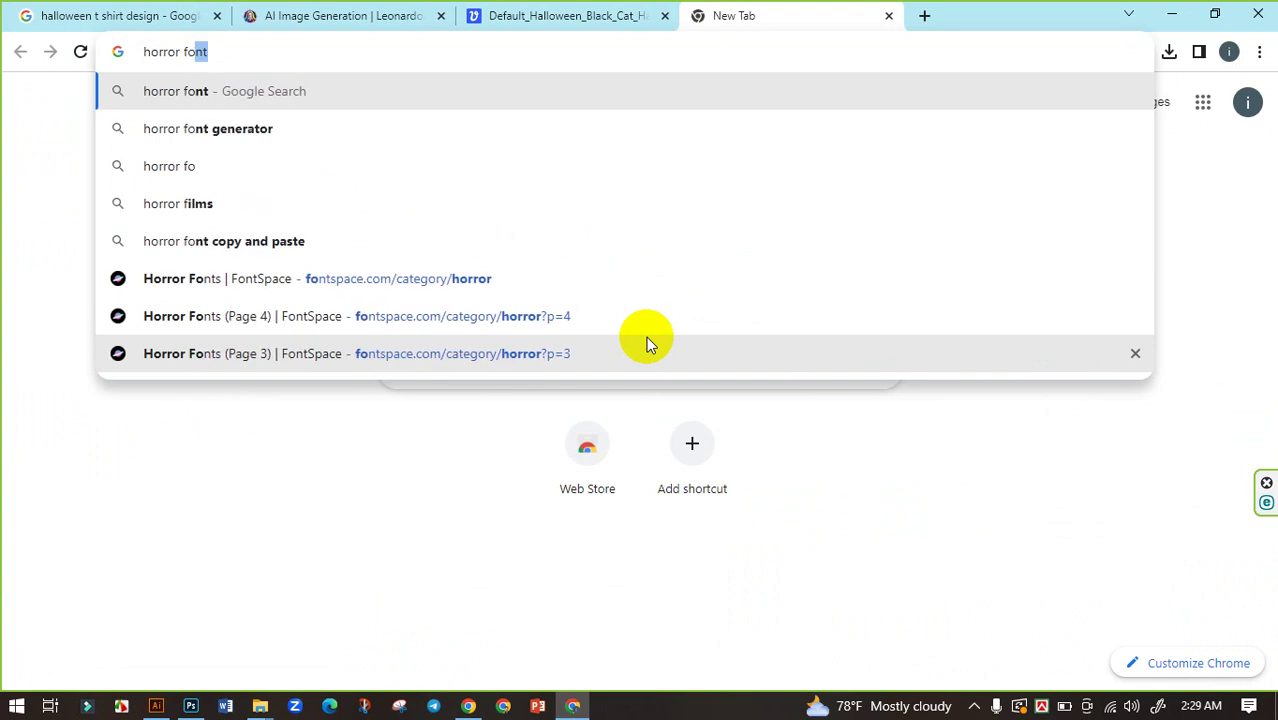
{"action": "type", "text": "nt"}
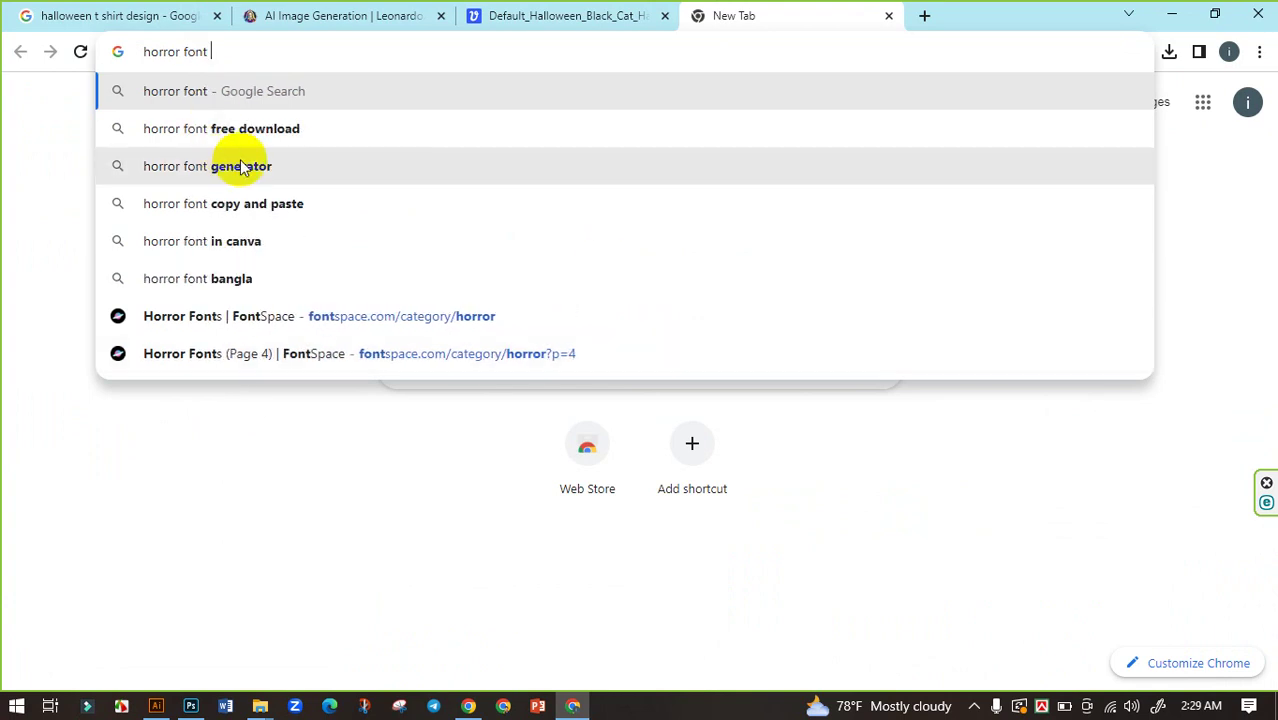
{"action": "left_click", "coordinate": [240, 166]}
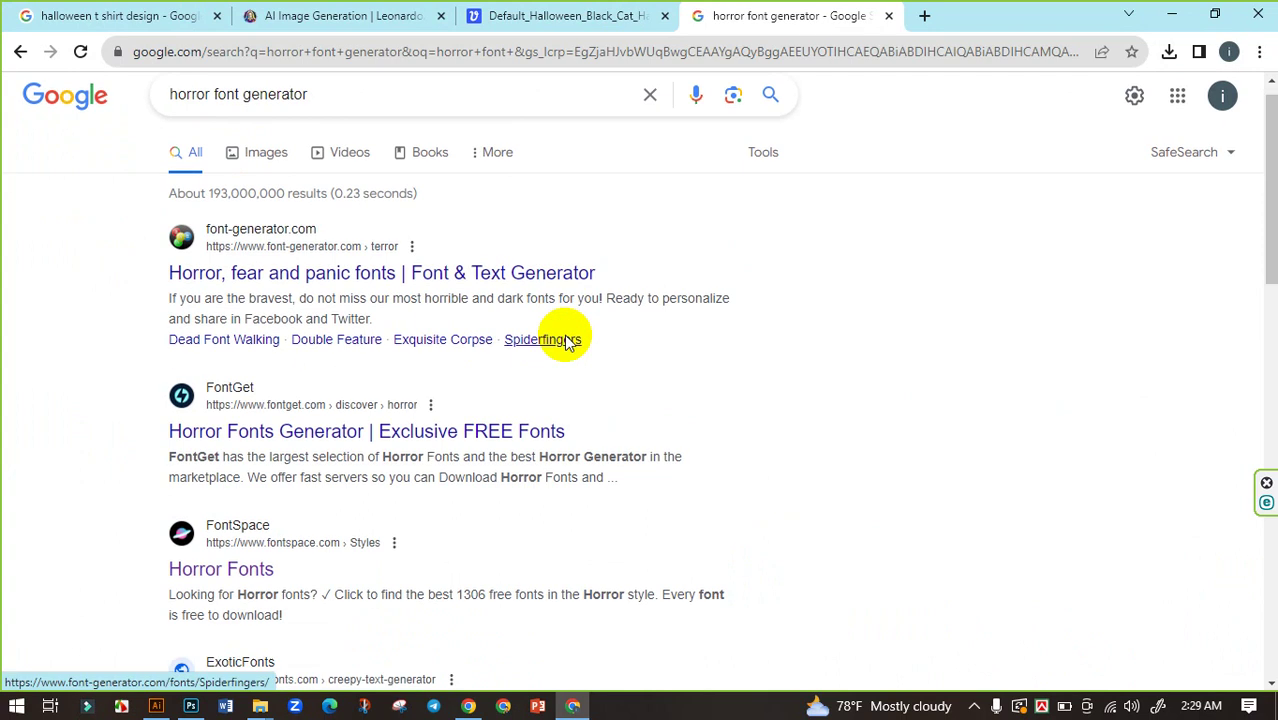
Open FontSpace's Horror Fonts page in a new tab and browse it.
{"action": "scroll", "coordinate": [540, 340], "scroll_direction": "down", "scroll_amount": 2}
{"action": "left_click", "coordinate": [222, 406], "text": "ctrl"}
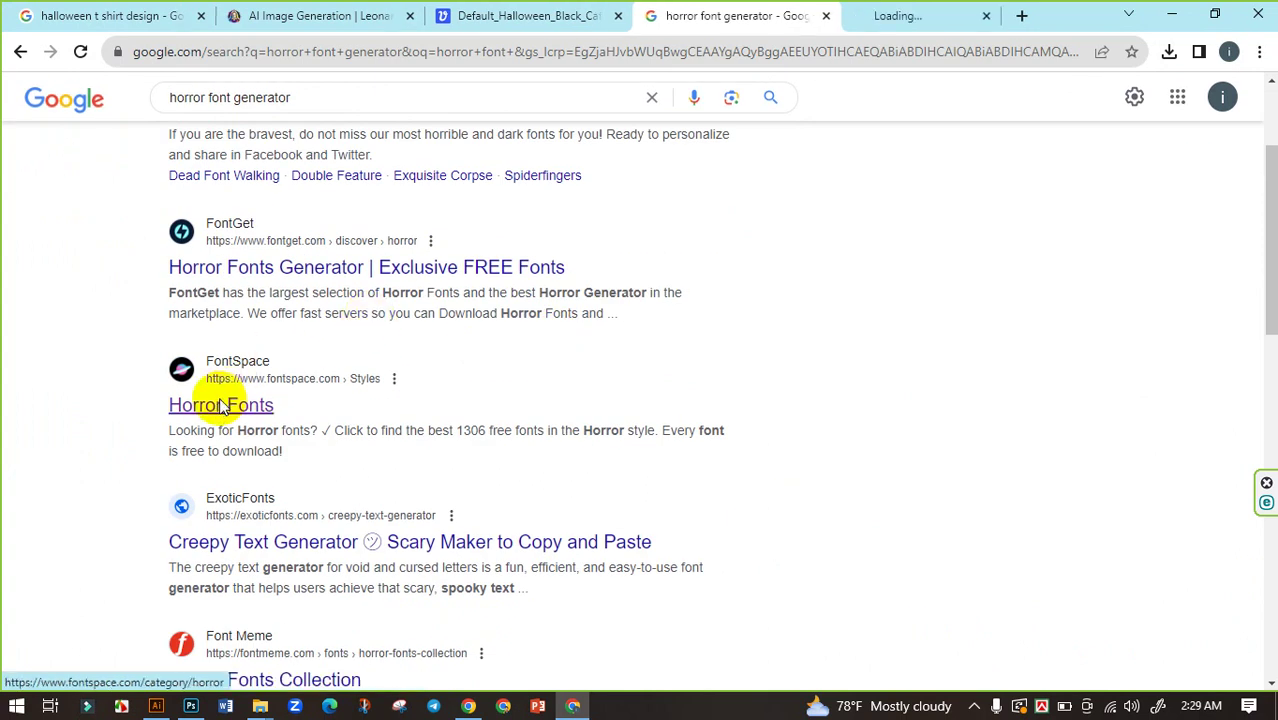
{"action": "left_click", "coordinate": [920, 15]}
{"action": "scroll", "coordinate": [200, 360], "scroll_direction": "down", "scroll_amount": 3}
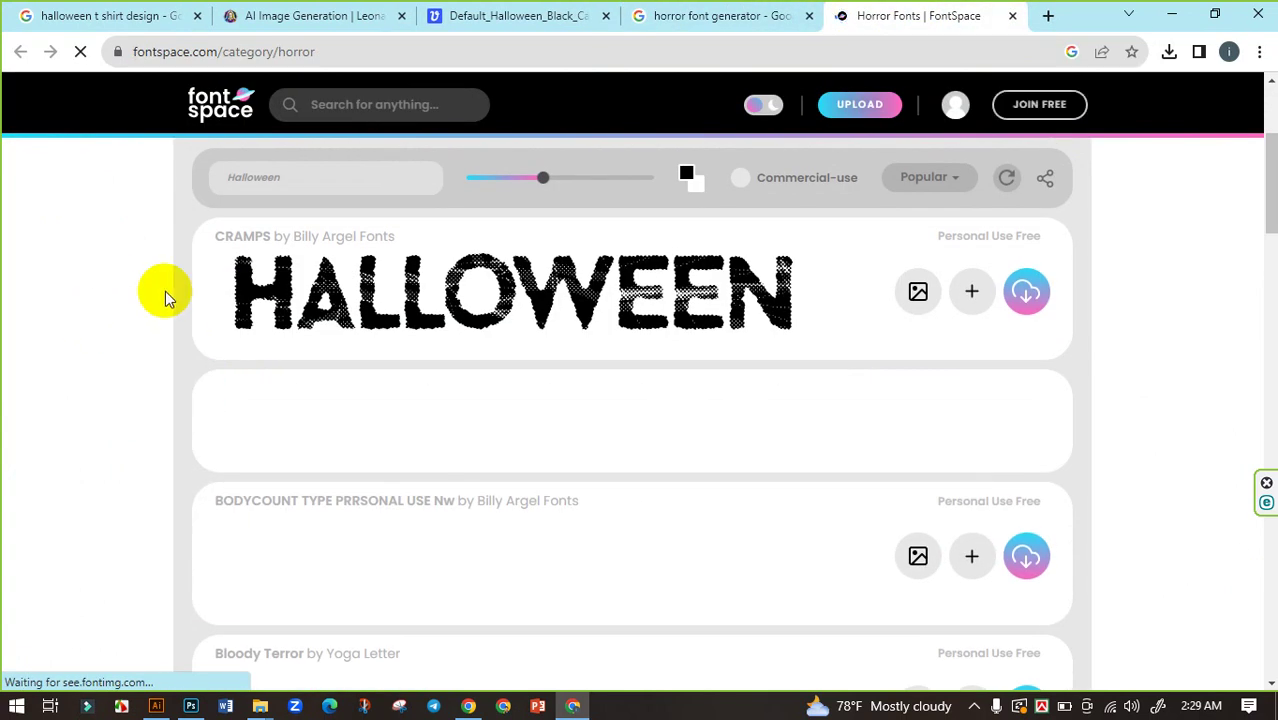
{"action": "scroll", "coordinate": [165, 300], "scroll_direction": "down", "scroll_amount": 5}
{"action": "scroll", "coordinate": [168, 322], "scroll_direction": "up", "scroll_amount": 2}
{"action": "scroll", "coordinate": [368, 293], "scroll_direction": "up", "scroll_amount": 3}
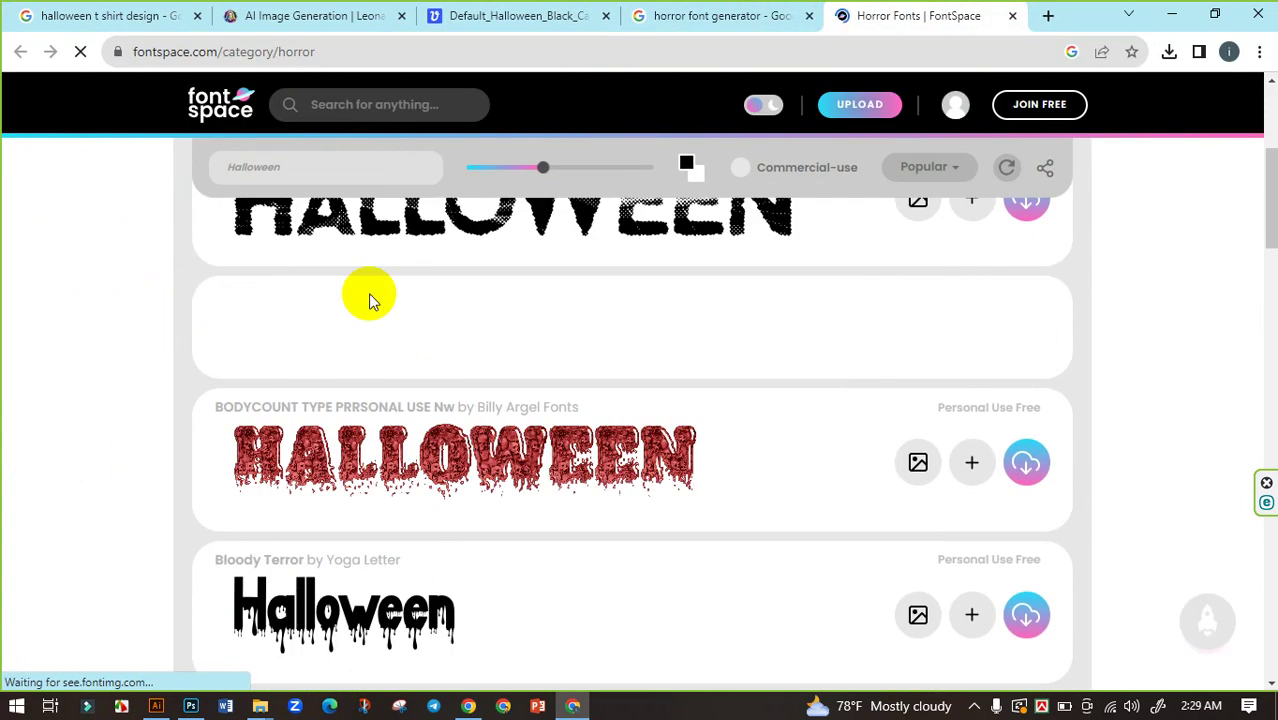
{"action": "scroll", "coordinate": [399, 279], "scroll_direction": "up", "scroll_amount": 2}
Open the FontGet horror fonts page from the search results in a new tab.
{"action": "left_click", "coordinate": [718, 15]}
{"action": "scroll", "coordinate": [40, 355], "scroll_direction": "down", "scroll_amount": 1}
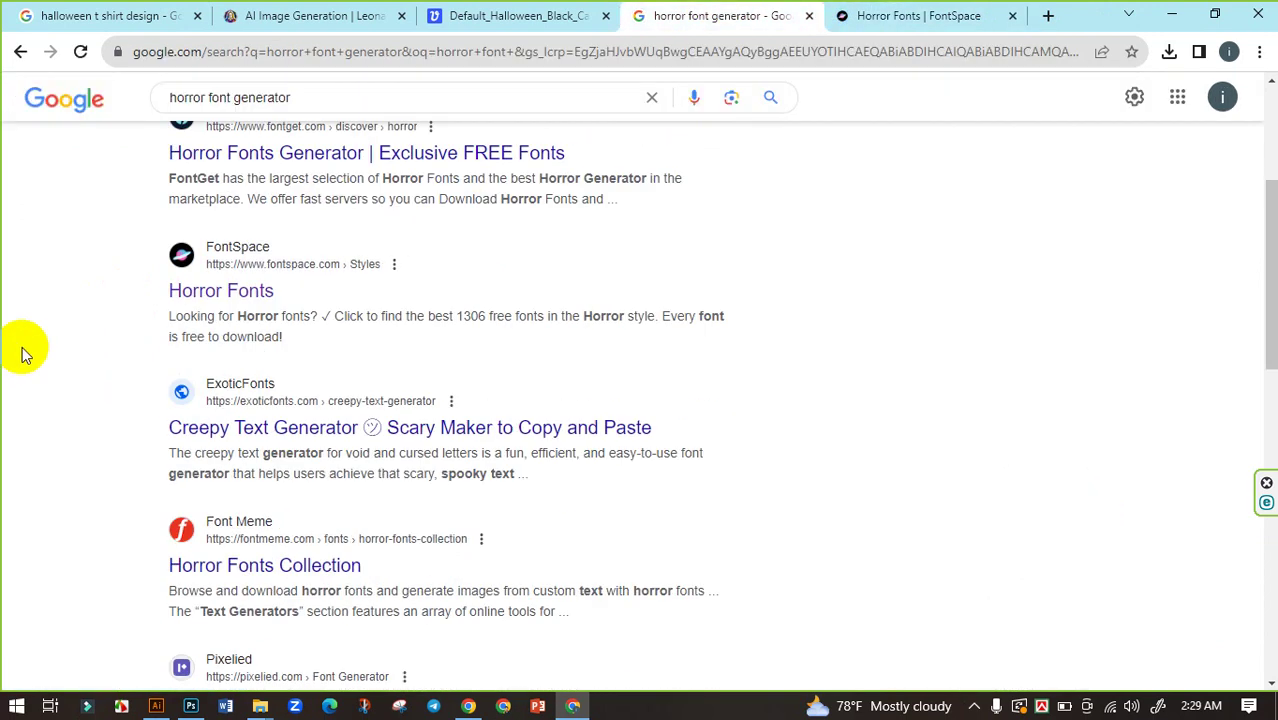
{"action": "scroll", "coordinate": [148, 345], "scroll_direction": "down", "scroll_amount": 1}
{"action": "scroll", "coordinate": [145, 350], "scroll_direction": "down", "scroll_amount": 3}
{"action": "scroll", "coordinate": [145, 390], "scroll_direction": "down", "scroll_amount": 2}
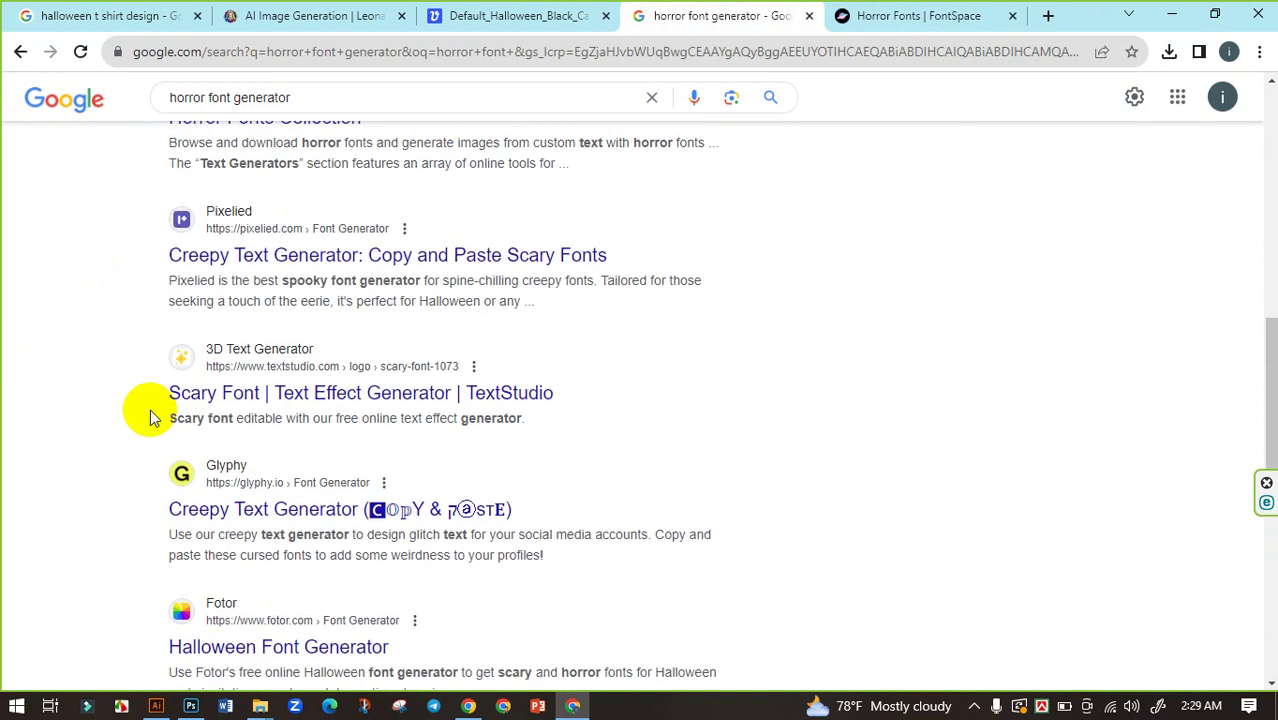
{"action": "scroll", "coordinate": [160, 355], "scroll_direction": "up", "scroll_amount": 5}
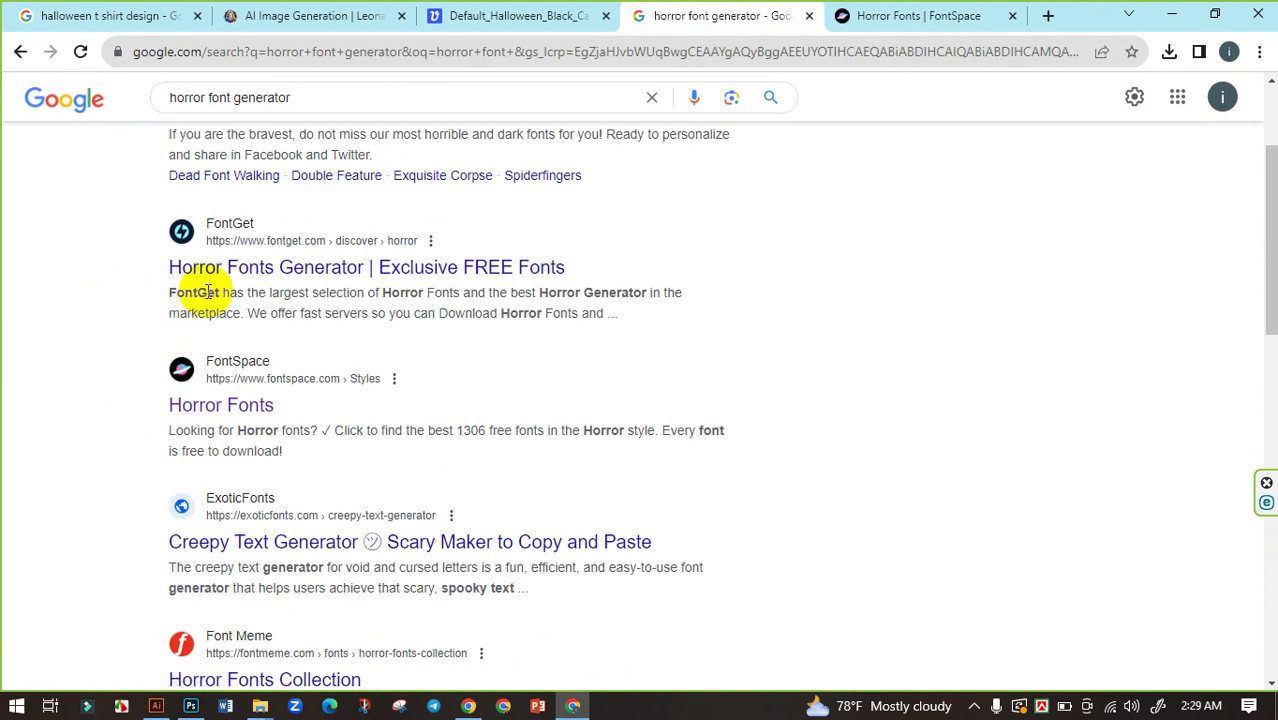
{"action": "middle_click", "coordinate": [250, 278]}
On FontGet's horror fonts page, enter 'Meow' as the custom preview text.
{"action": "left_click", "coordinate": [916, 12]}
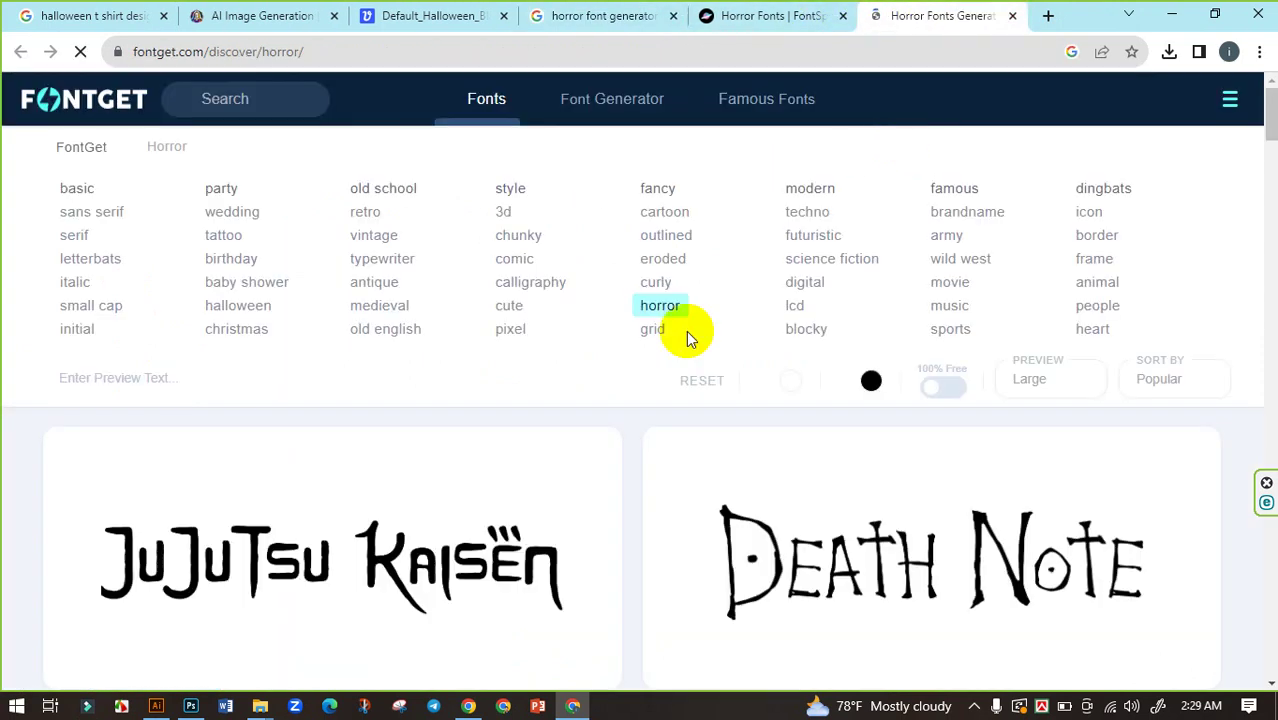
{"action": "scroll", "coordinate": [710, 362], "scroll_direction": "down", "scroll_amount": 2}
{"action": "scroll", "coordinate": [664, 379], "scroll_direction": "down", "scroll_amount": 2}
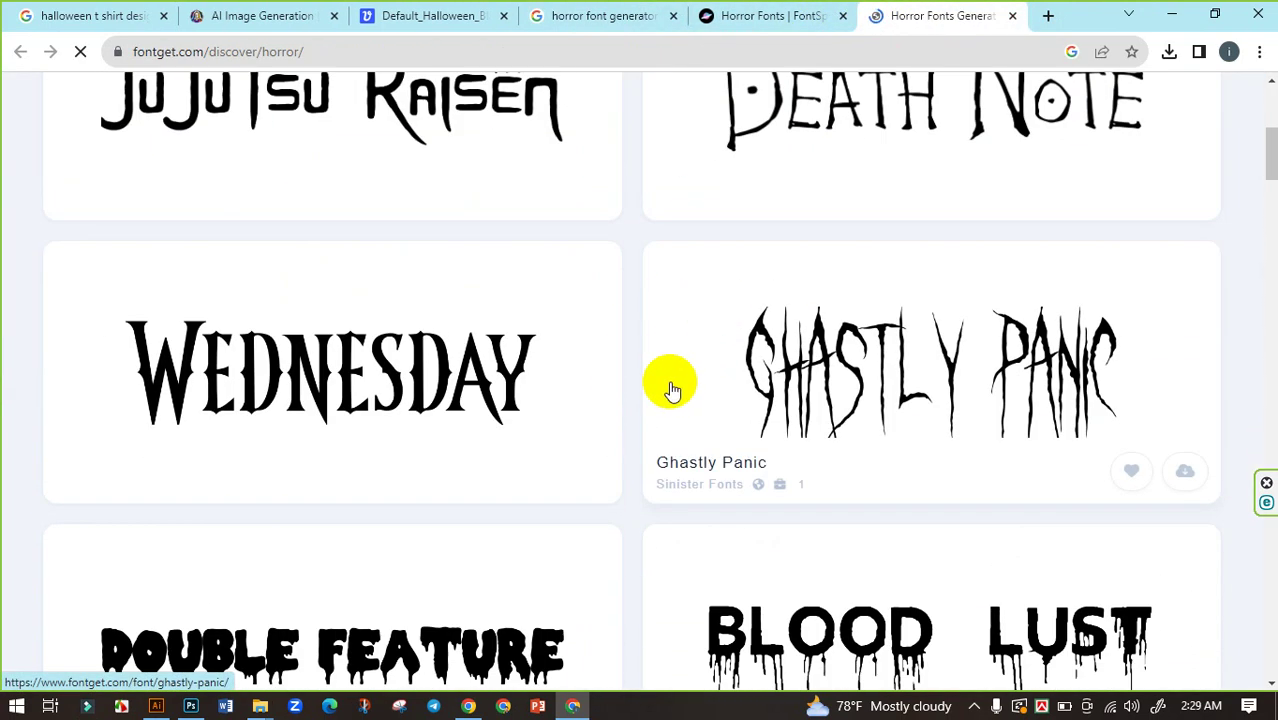
{"action": "scroll", "coordinate": [560, 410], "scroll_direction": "down", "scroll_amount": 2}
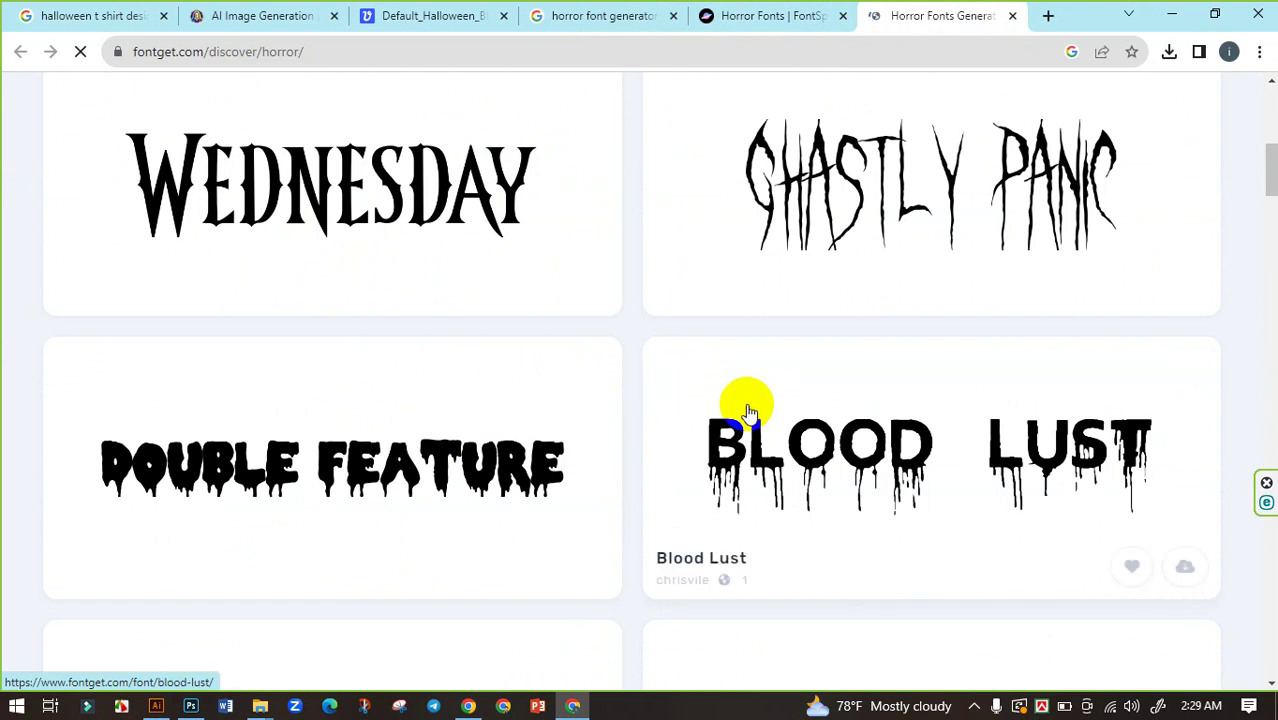
{"action": "scroll", "coordinate": [730, 410], "scroll_direction": "down", "scroll_amount": 3}
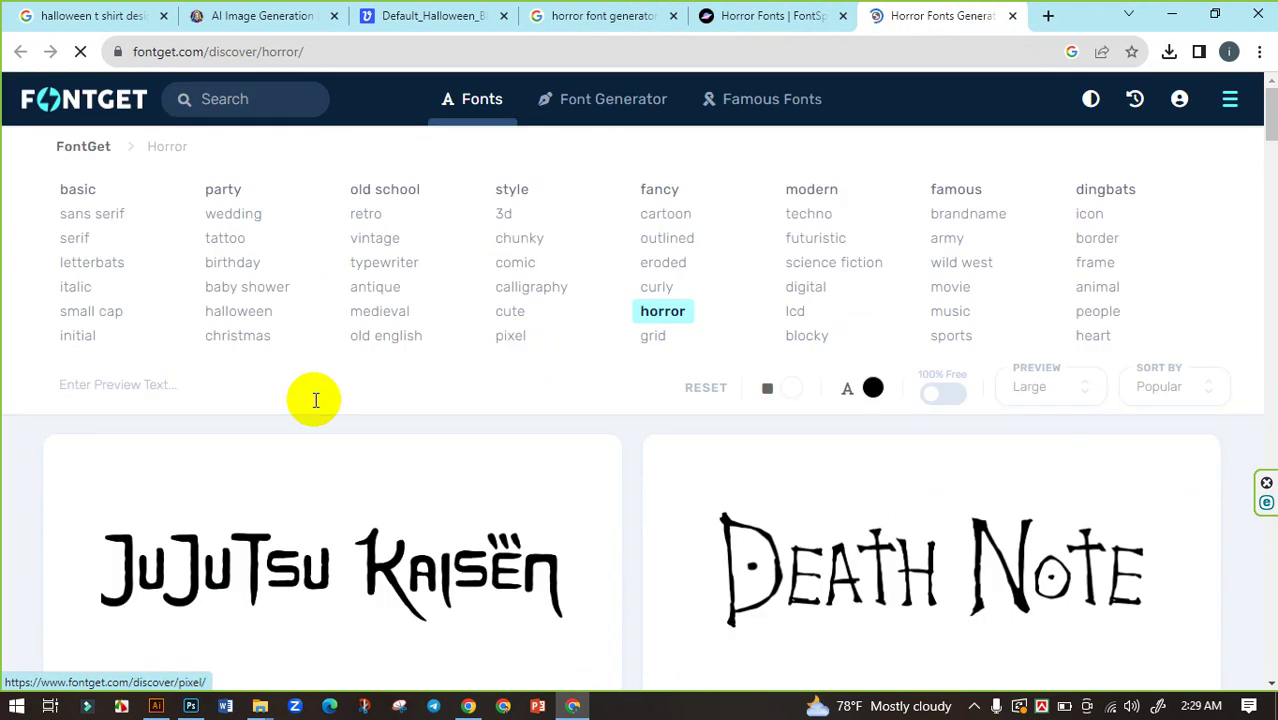
{"action": "left_click", "coordinate": [237, 386]}
{"action": "type", "text": "Meow"}
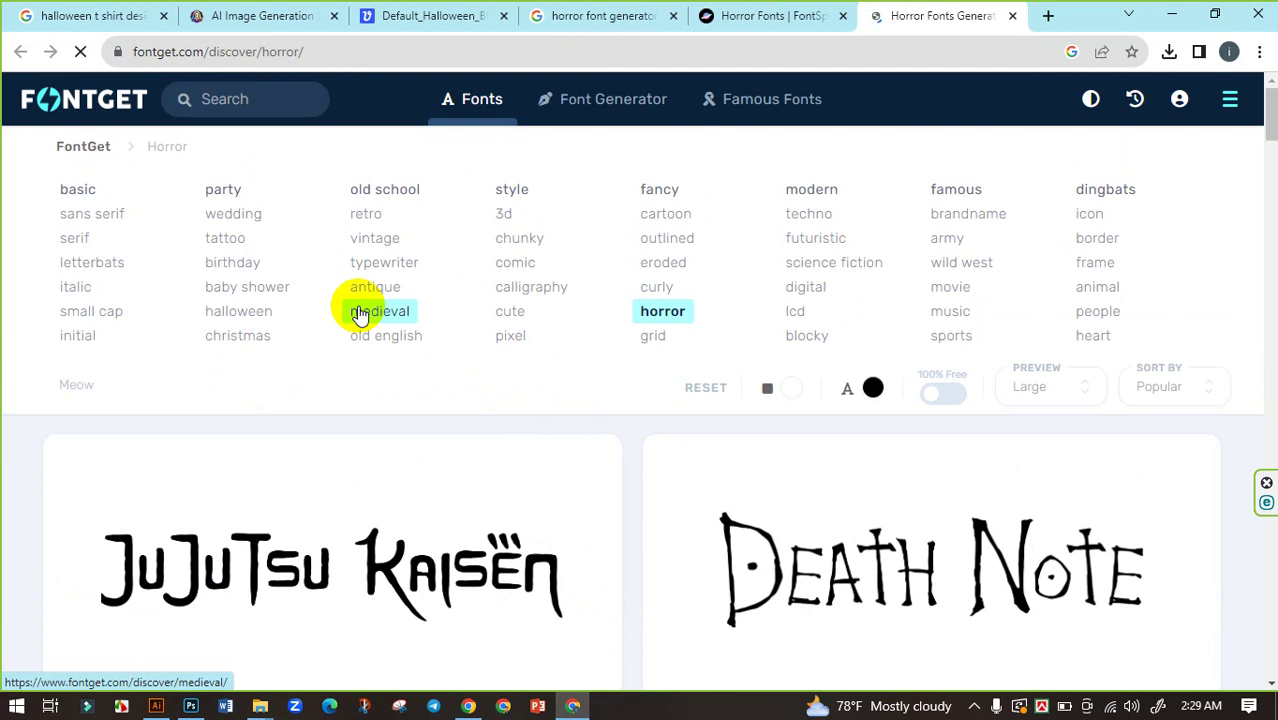
Browse the Meow-previewed horror fonts and move on to page 2.
{"action": "scroll", "coordinate": [640, 445], "scroll_direction": "down", "scroll_amount": 3}
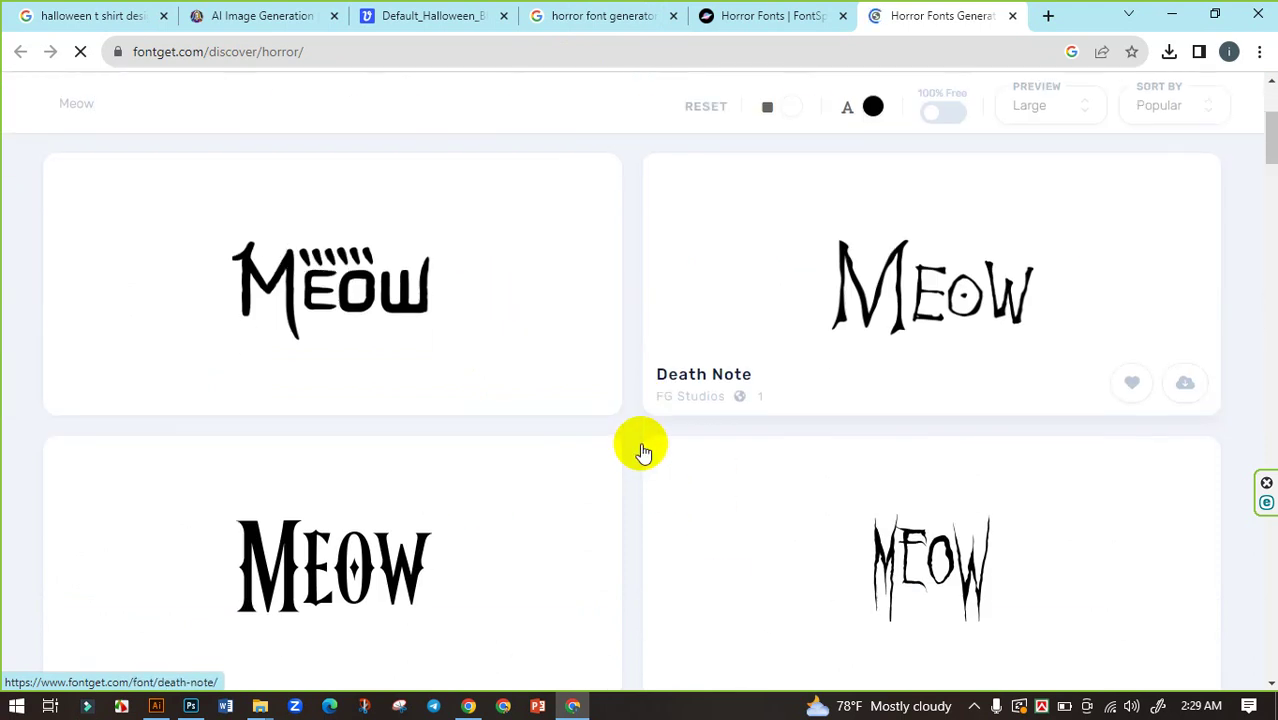
{"action": "scroll", "coordinate": [565, 422], "scroll_direction": "down", "scroll_amount": 2}
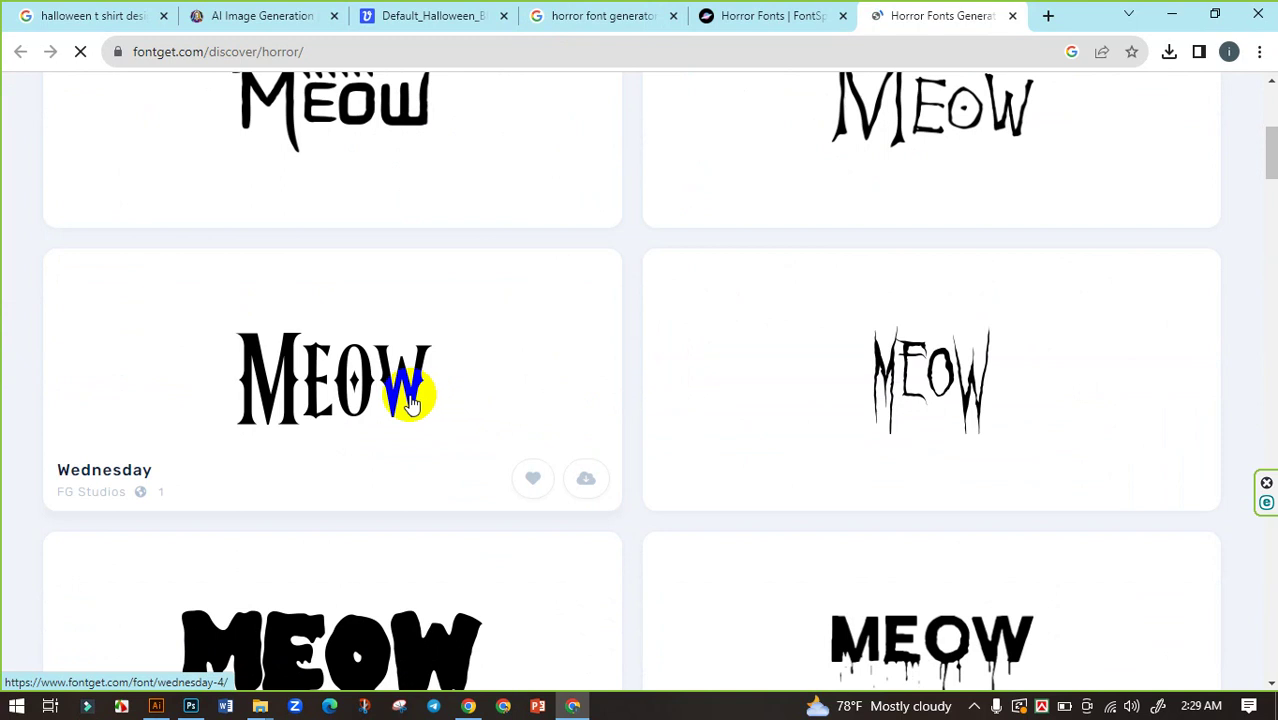
{"action": "scroll", "coordinate": [410, 400], "scroll_direction": "down", "scroll_amount": 2}
{"action": "scroll", "coordinate": [636, 425], "scroll_direction": "down", "scroll_amount": 2}
{"action": "scroll", "coordinate": [636, 428], "scroll_direction": "down", "scroll_amount": 2}
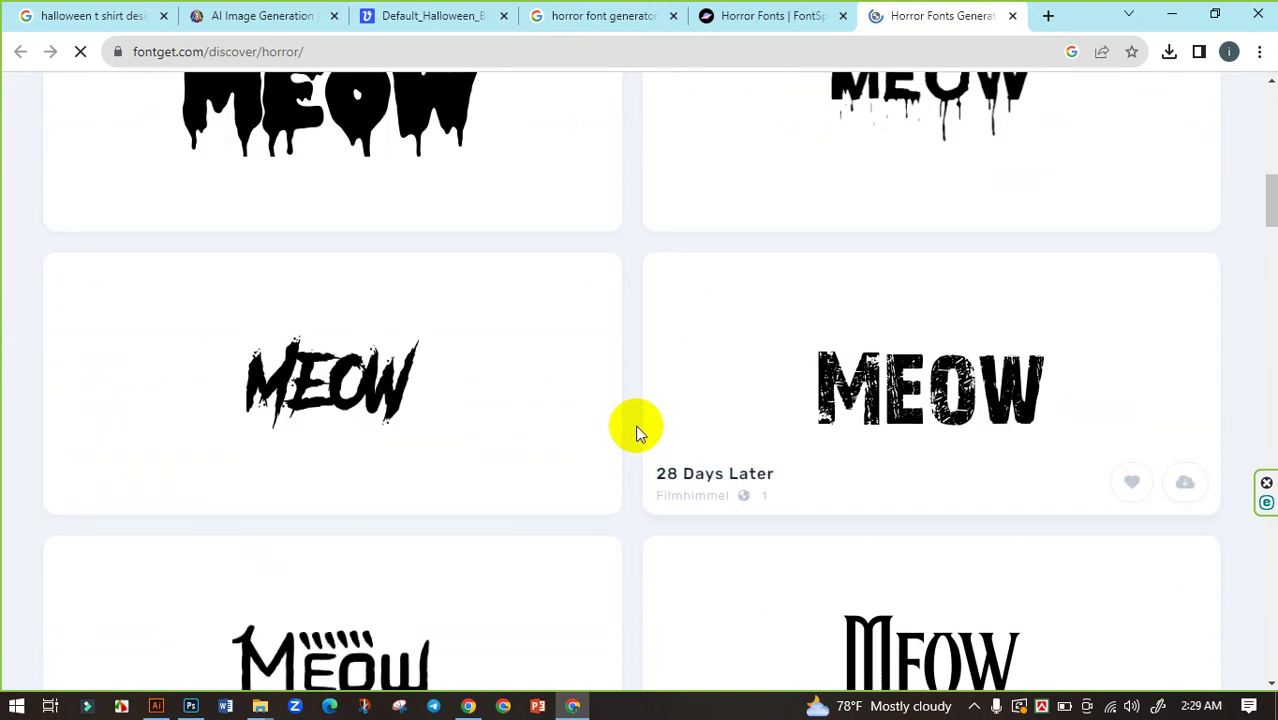
{"action": "scroll", "coordinate": [636, 425], "scroll_direction": "down", "scroll_amount": 2}
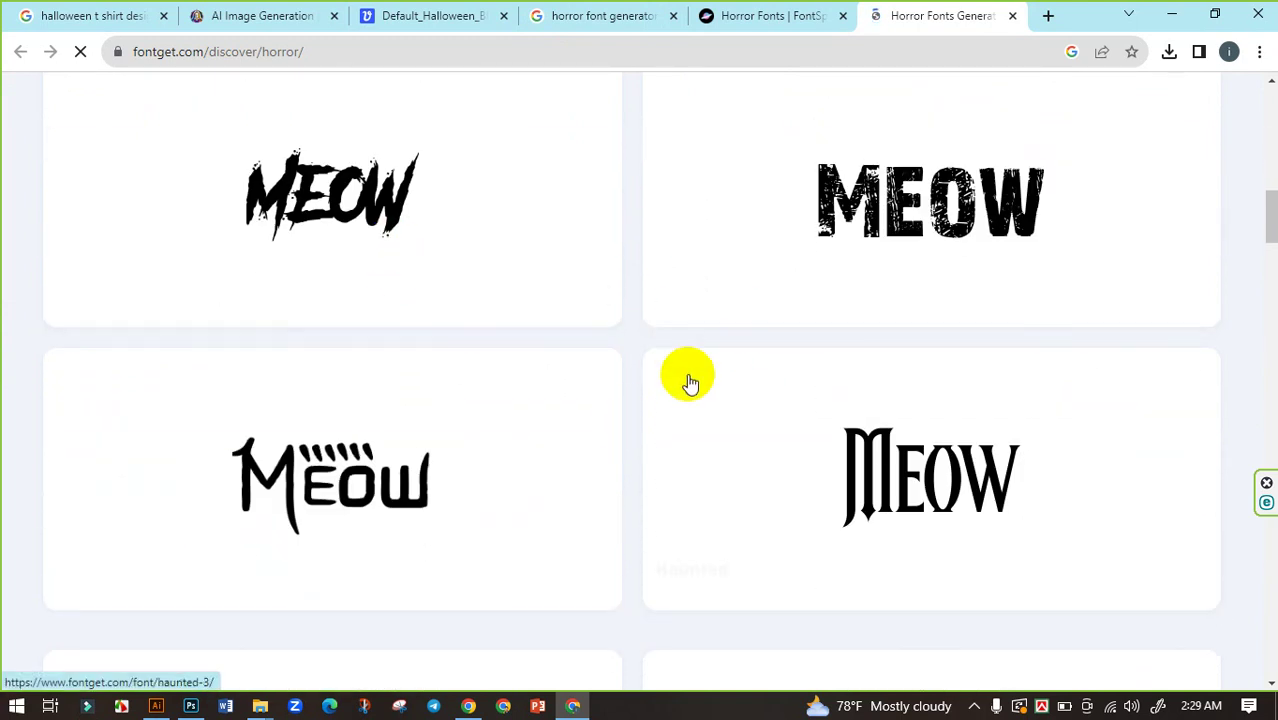
{"action": "scroll", "coordinate": [690, 382], "scroll_direction": "down", "scroll_amount": 3}
{"action": "scroll", "coordinate": [870, 354], "scroll_direction": "down", "scroll_amount": 2}
{"action": "scroll", "coordinate": [650, 379], "scroll_direction": "down", "scroll_amount": 2}
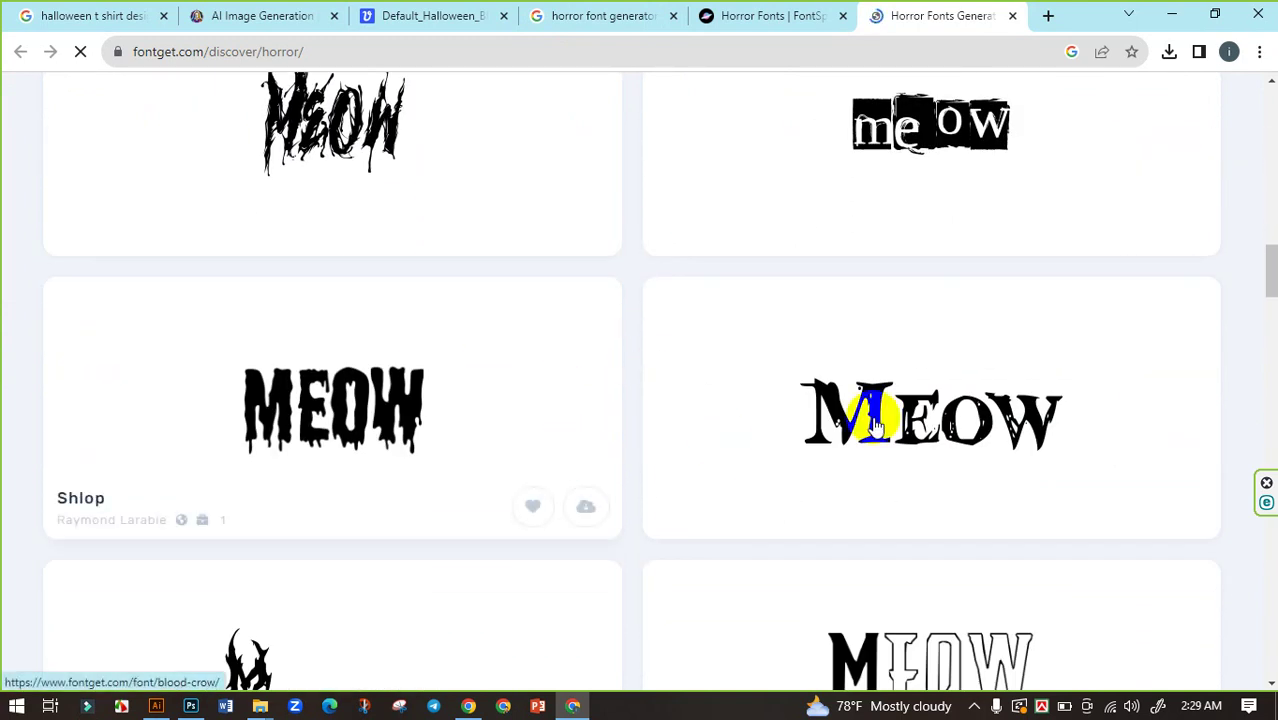
{"action": "scroll", "coordinate": [653, 451], "scroll_direction": "down", "scroll_amount": 3}
{"action": "scroll", "coordinate": [645, 414], "scroll_direction": "down", "scroll_amount": 3}
{"action": "scroll", "coordinate": [652, 408], "scroll_direction": "down", "scroll_amount": 3}
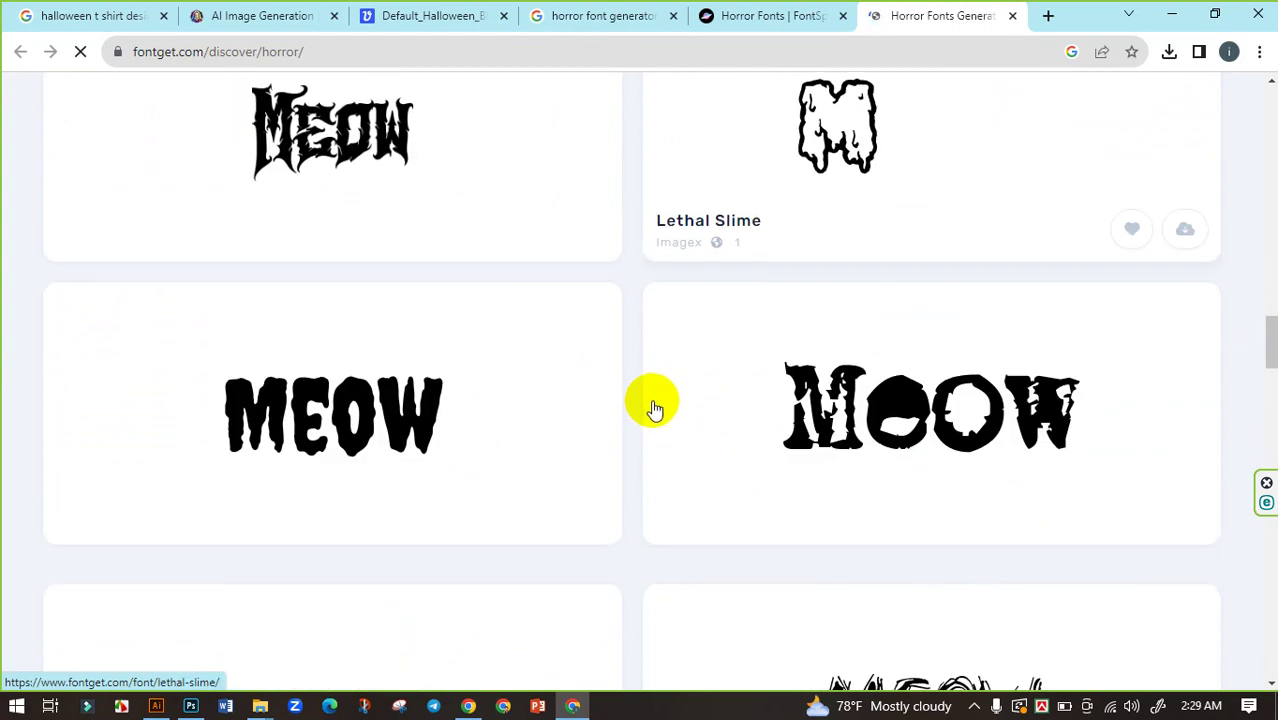
{"action": "scroll", "coordinate": [652, 408], "scroll_direction": "down", "scroll_amount": 3}
{"action": "scroll", "coordinate": [655, 408], "scroll_direction": "down", "scroll_amount": 3}
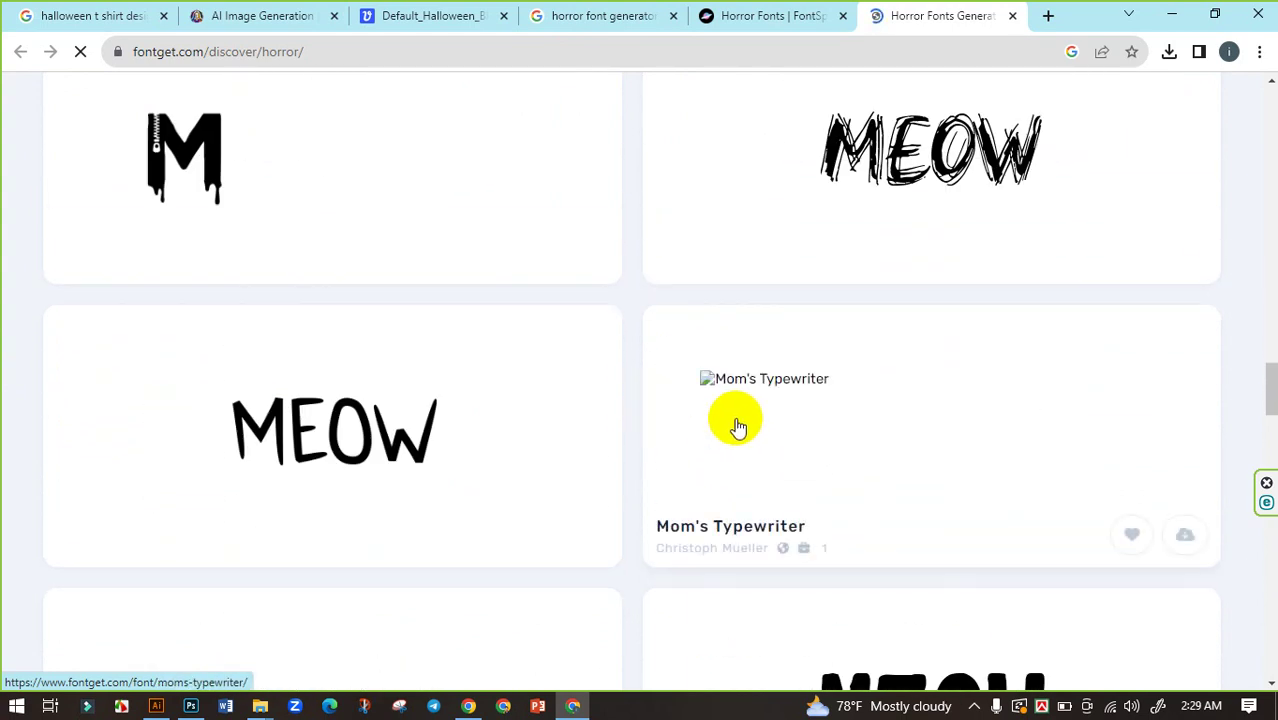
{"action": "scroll", "coordinate": [700, 430], "scroll_direction": "down", "scroll_amount": 2}
{"action": "scroll", "coordinate": [729, 446], "scroll_direction": "down", "scroll_amount": 2}
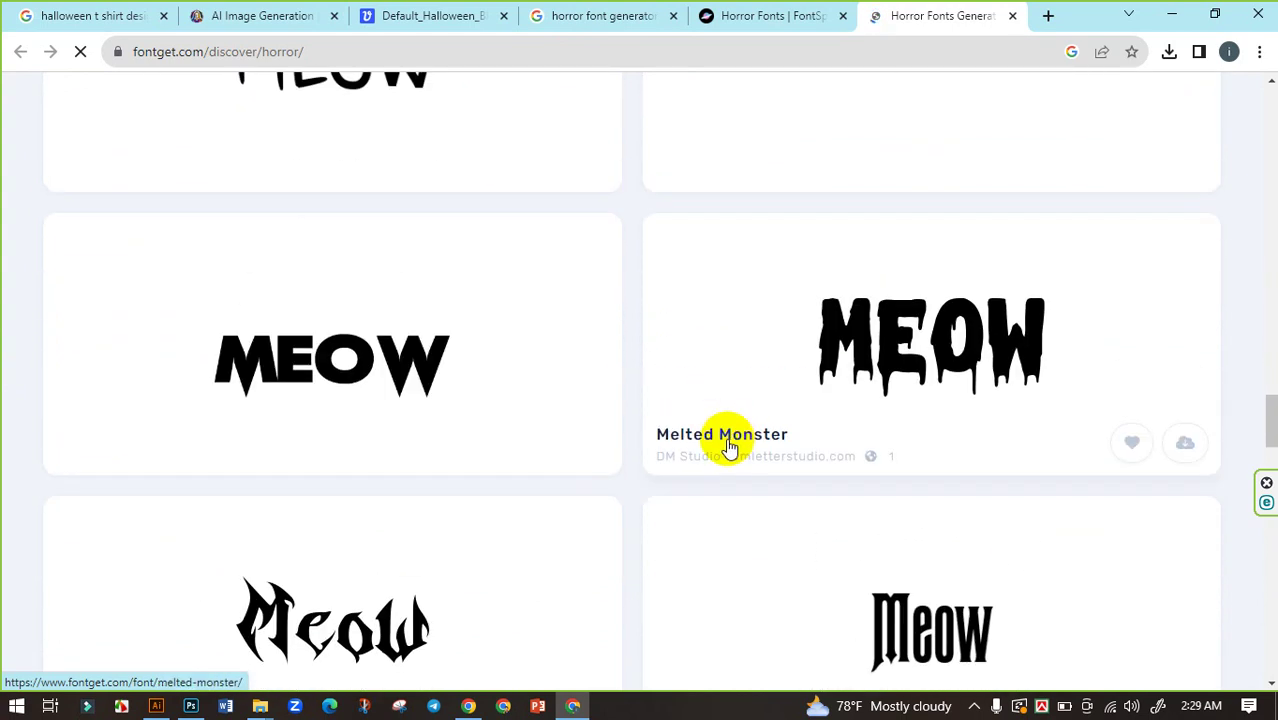
{"action": "scroll", "coordinate": [650, 419], "scroll_direction": "down", "scroll_amount": 3}
{"action": "scroll", "coordinate": [822, 408], "scroll_direction": "down", "scroll_amount": 3}
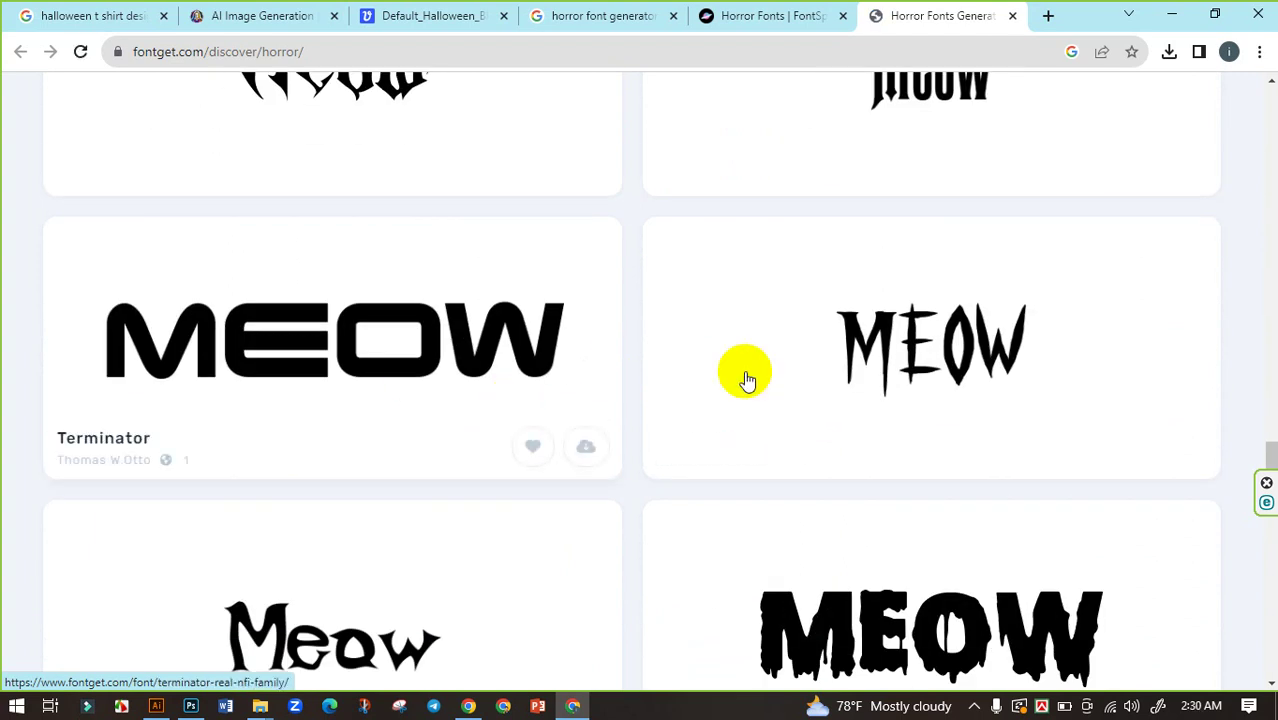
{"action": "scroll", "coordinate": [720, 390], "scroll_direction": "down", "scroll_amount": 2}
{"action": "scroll", "coordinate": [600, 402], "scroll_direction": "up", "scroll_amount": 2}
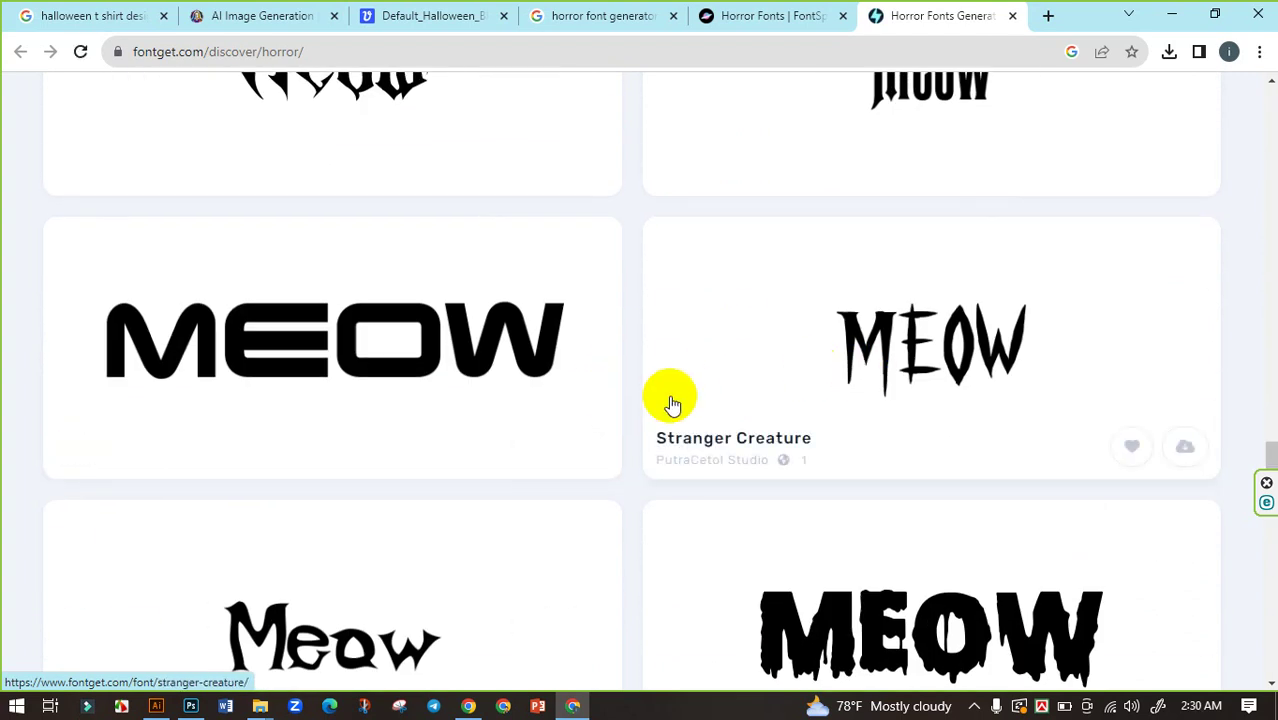
{"action": "scroll", "coordinate": [668, 404], "scroll_direction": "down", "scroll_amount": 3}
{"action": "scroll", "coordinate": [666, 402], "scroll_direction": "up", "scroll_amount": 3}
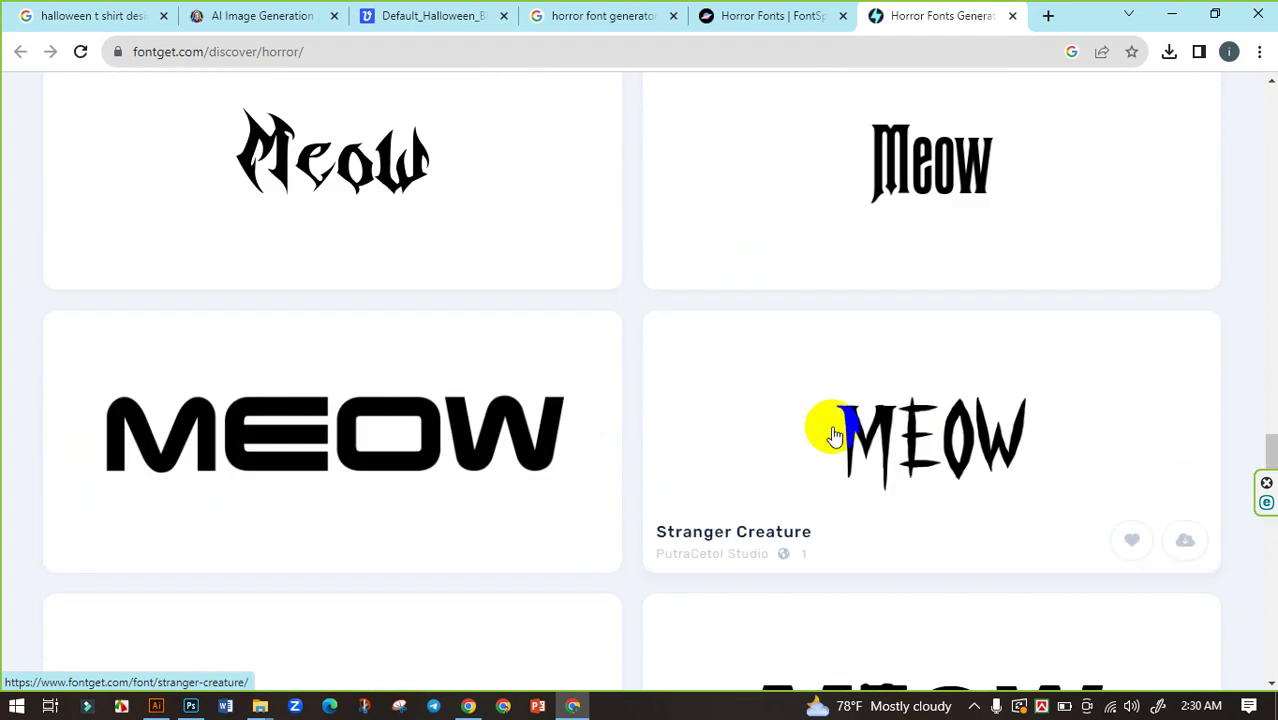
{"action": "scroll", "coordinate": [627, 425], "scroll_direction": "down", "scroll_amount": 3}
{"action": "scroll", "coordinate": [627, 421], "scroll_direction": "down", "scroll_amount": 3}
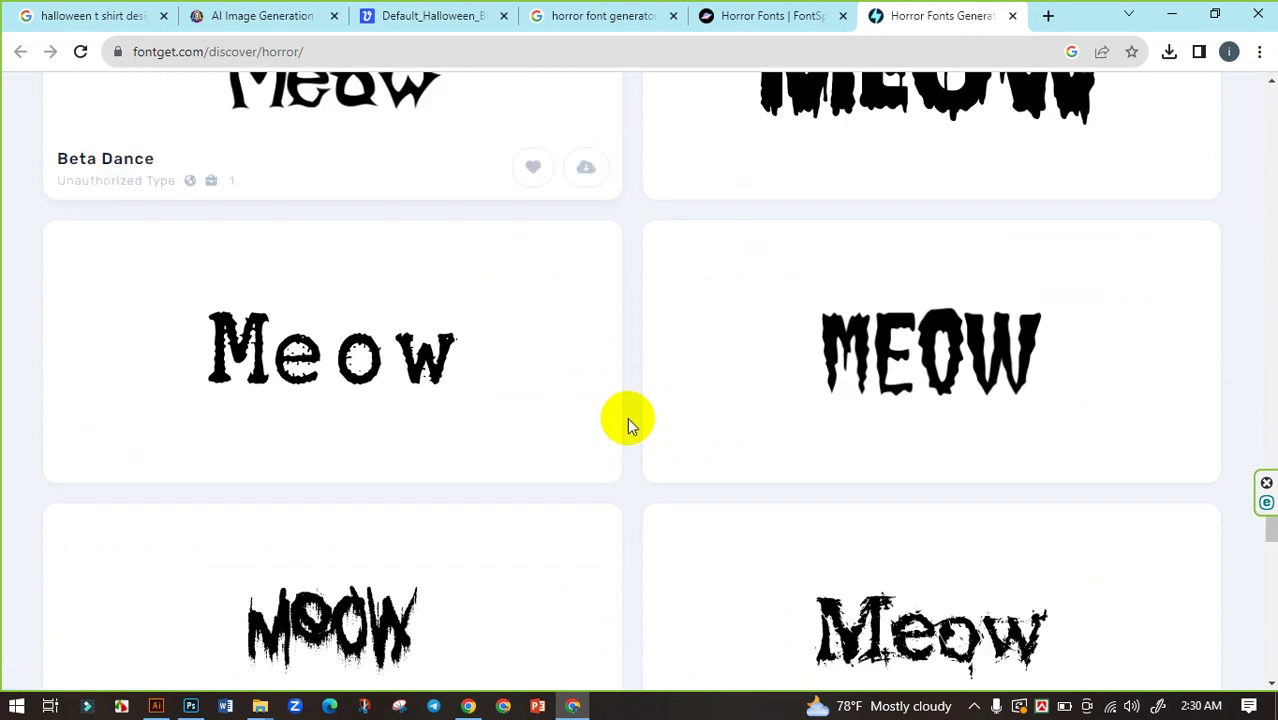
{"action": "scroll", "coordinate": [627, 417], "scroll_direction": "down", "scroll_amount": 1}
{"action": "scroll", "coordinate": [629, 410], "scroll_direction": "down", "scroll_amount": 2}
{"action": "scroll", "coordinate": [680, 390], "scroll_direction": "down", "scroll_amount": 2}
{"action": "scroll", "coordinate": [693, 380], "scroll_direction": "down", "scroll_amount": 1}
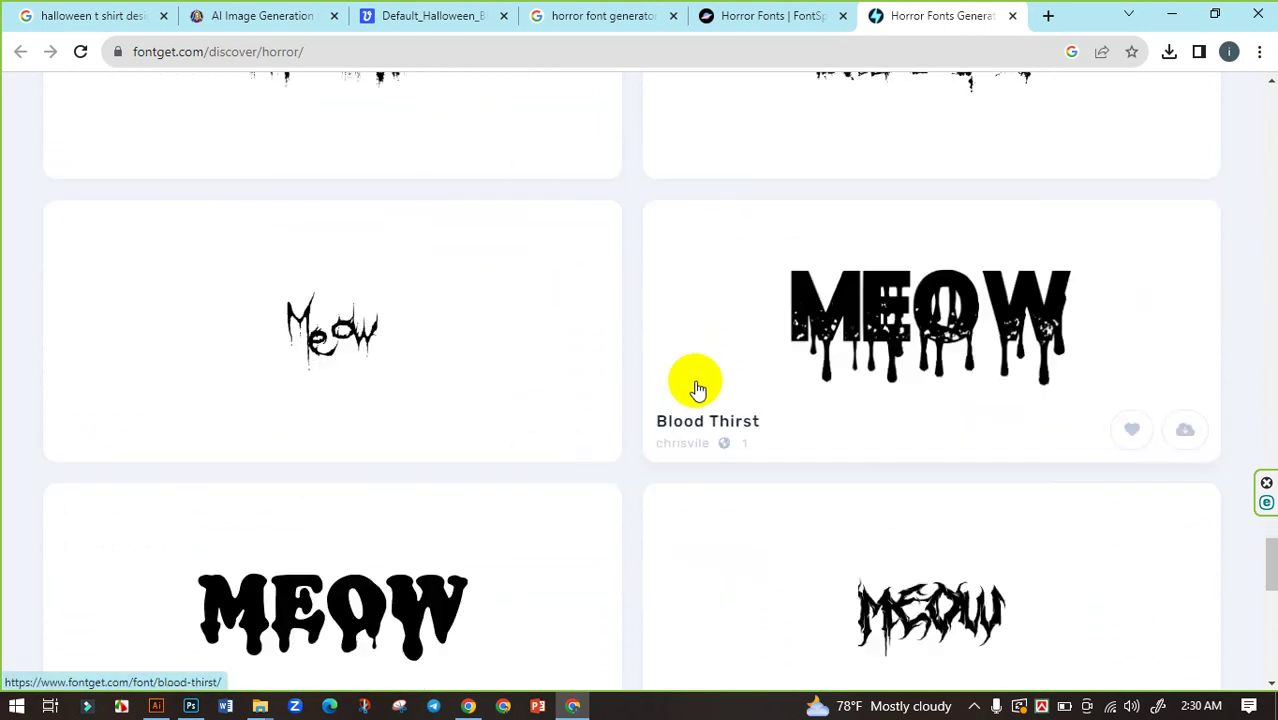
{"action": "scroll", "coordinate": [693, 380], "scroll_direction": "down", "scroll_amount": 2}
{"action": "scroll", "coordinate": [695, 385], "scroll_direction": "down", "scroll_amount": 2}
{"action": "left_click", "coordinate": [665, 453]}
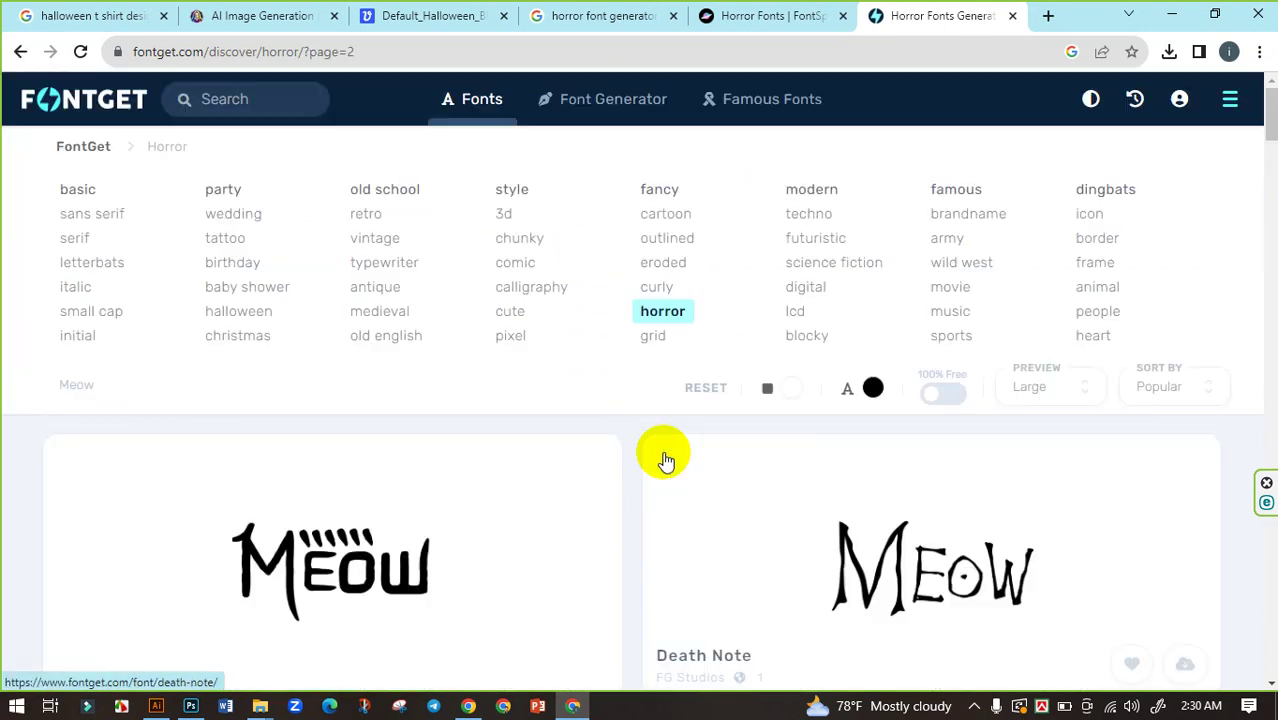
Look through page 2 of the horror fonts and open the Sectar font's page.
{"action": "scroll", "coordinate": [722, 400], "scroll_direction": "down", "scroll_amount": 3}
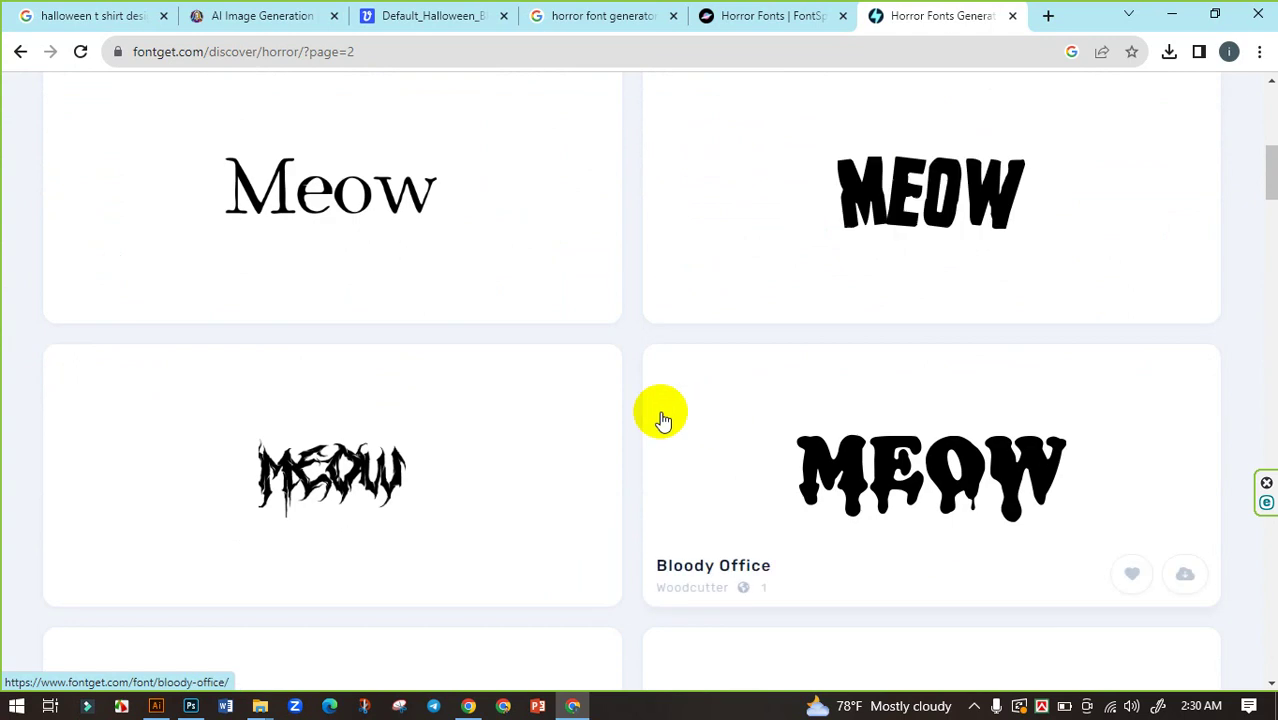
{"action": "scroll", "coordinate": [662, 410], "scroll_direction": "up", "scroll_amount": 3}
{"action": "scroll", "coordinate": [662, 408], "scroll_direction": "down", "scroll_amount": 1}
{"action": "scroll", "coordinate": [662, 408], "scroll_direction": "down", "scroll_amount": 2}
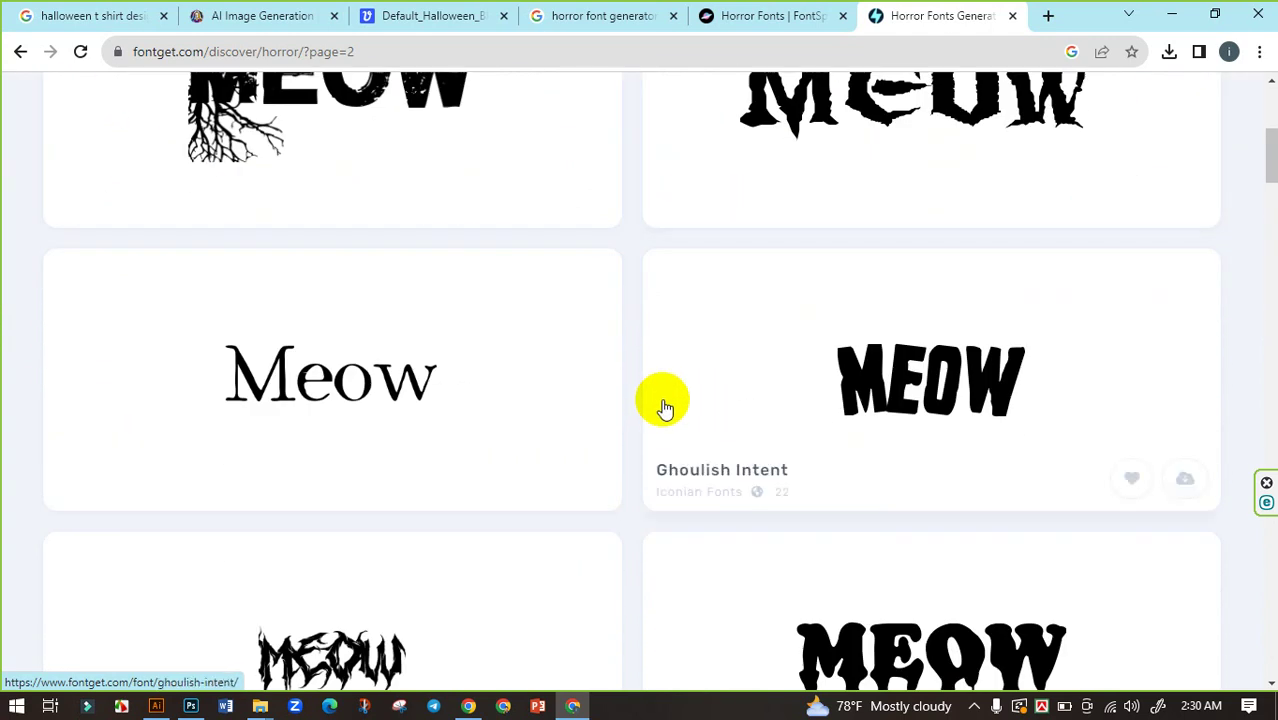
{"action": "scroll", "coordinate": [686, 397], "scroll_direction": "down", "scroll_amount": 1}
{"action": "scroll", "coordinate": [640, 410], "scroll_direction": "down", "scroll_amount": 2}
{"action": "scroll", "coordinate": [560, 425], "scroll_direction": "down", "scroll_amount": 3}
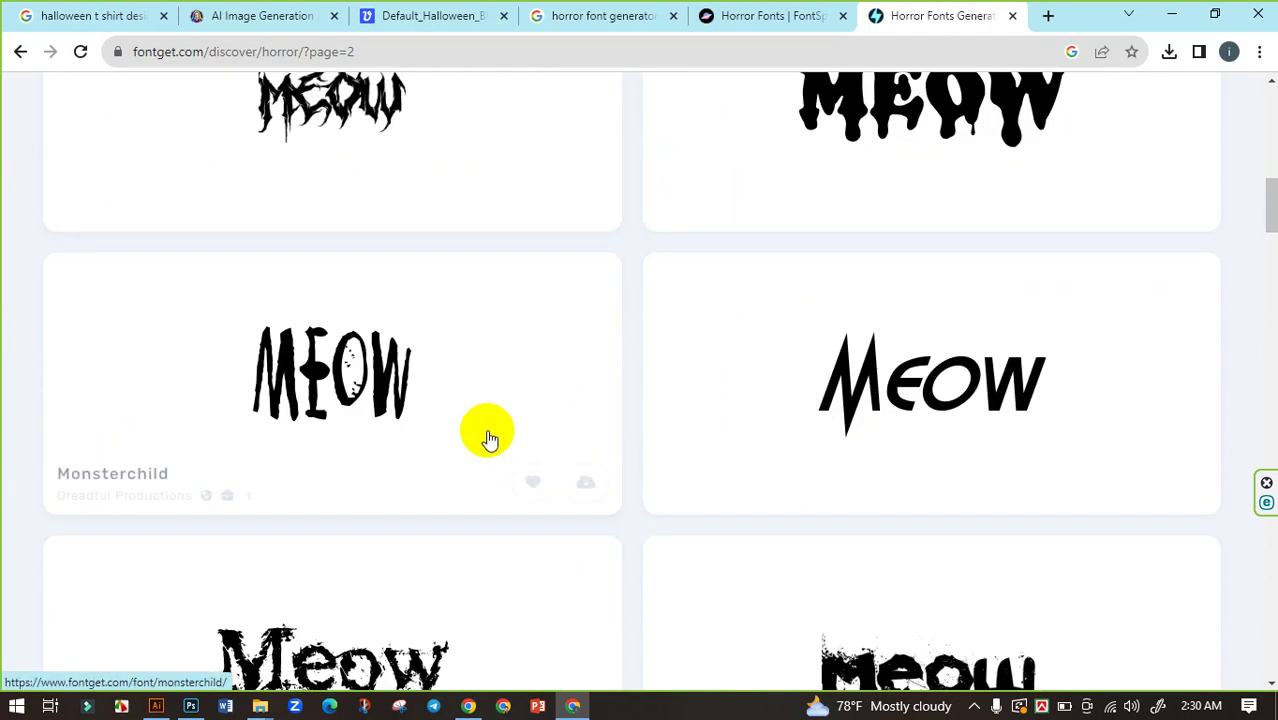
{"action": "scroll", "coordinate": [780, 418], "scroll_direction": "down", "scroll_amount": 3}
{"action": "scroll", "coordinate": [760, 420], "scroll_direction": "down", "scroll_amount": 3}
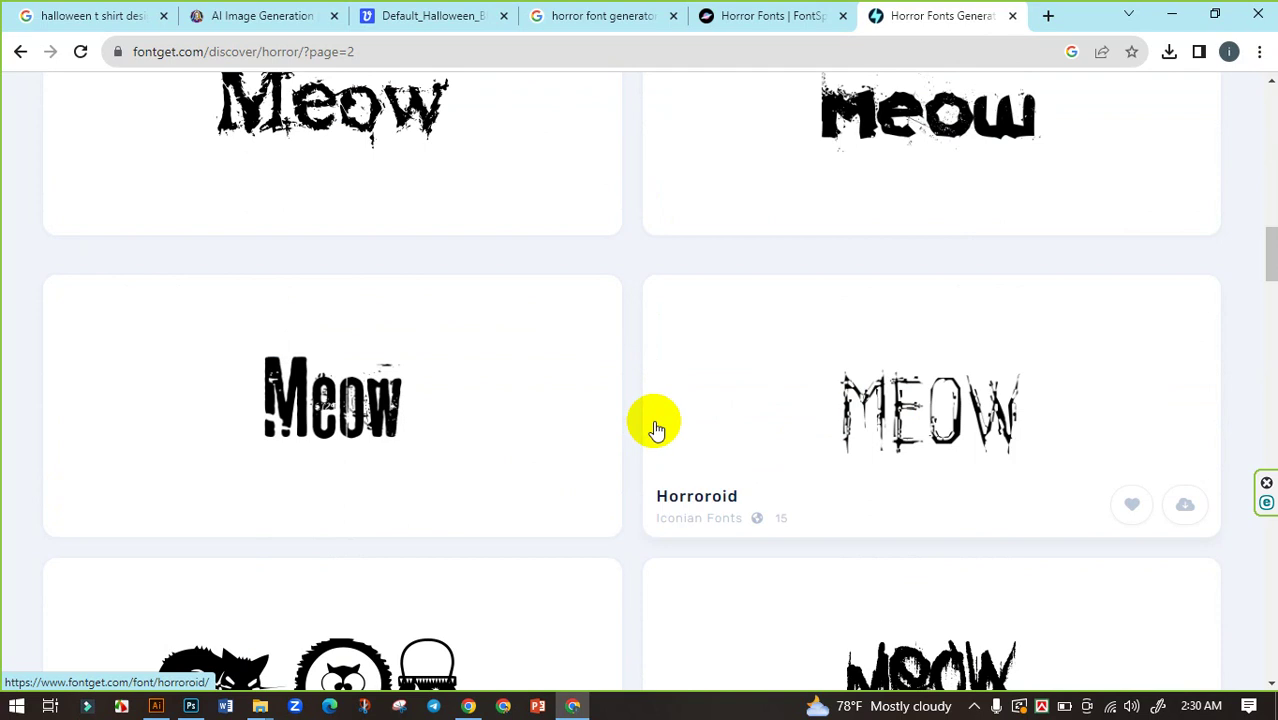
{"action": "scroll", "coordinate": [700, 410], "scroll_direction": "down", "scroll_amount": 3}
{"action": "scroll", "coordinate": [830, 390], "scroll_direction": "down", "scroll_amount": 1}
{"action": "scroll", "coordinate": [760, 415], "scroll_direction": "down", "scroll_amount": 2}
{"action": "scroll", "coordinate": [662, 430], "scroll_direction": "down", "scroll_amount": 2}
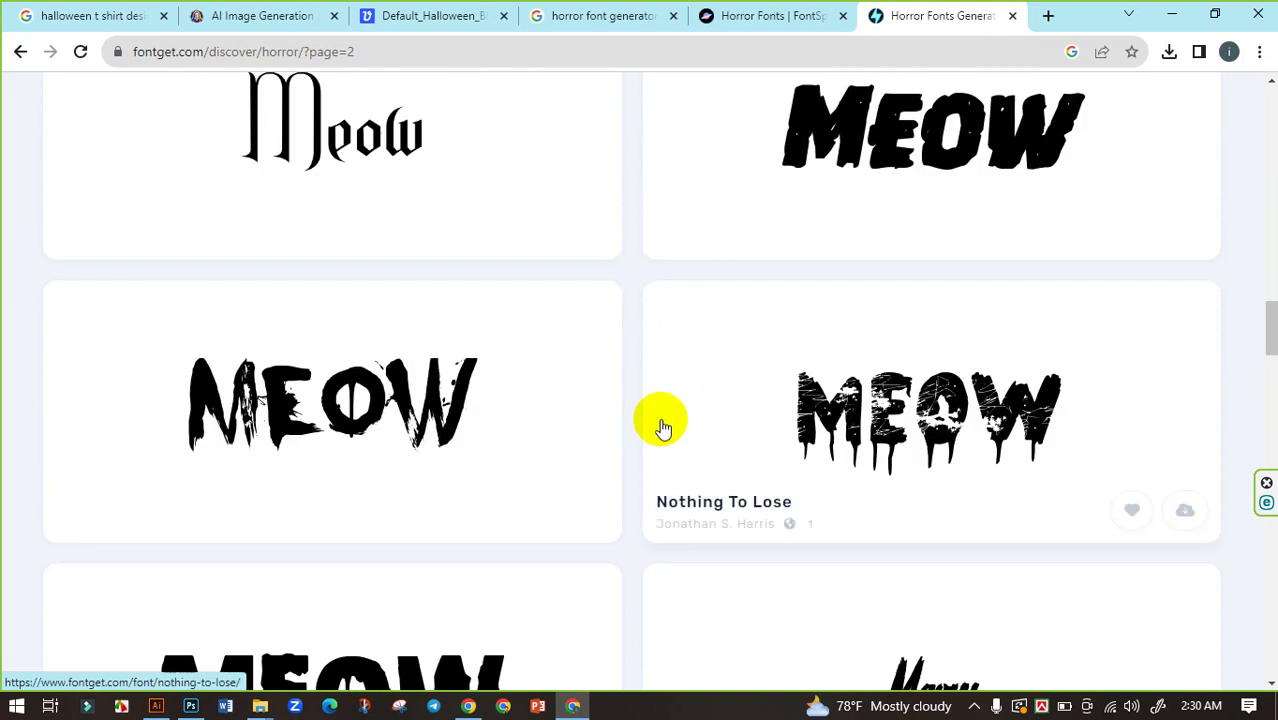
{"action": "scroll", "coordinate": [662, 425], "scroll_direction": "down", "scroll_amount": 3}
{"action": "scroll", "coordinate": [666, 420], "scroll_direction": "down", "scroll_amount": 3}
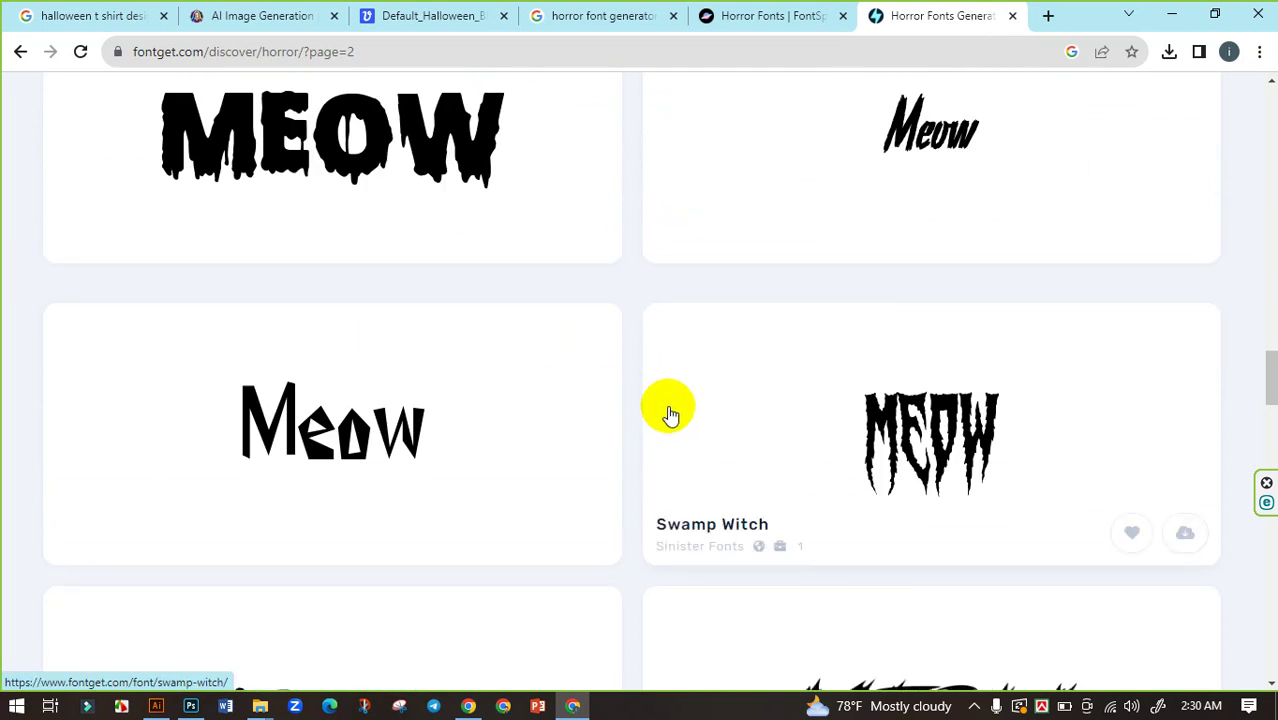
{"action": "scroll", "coordinate": [699, 285], "scroll_direction": "down", "scroll_amount": 3}
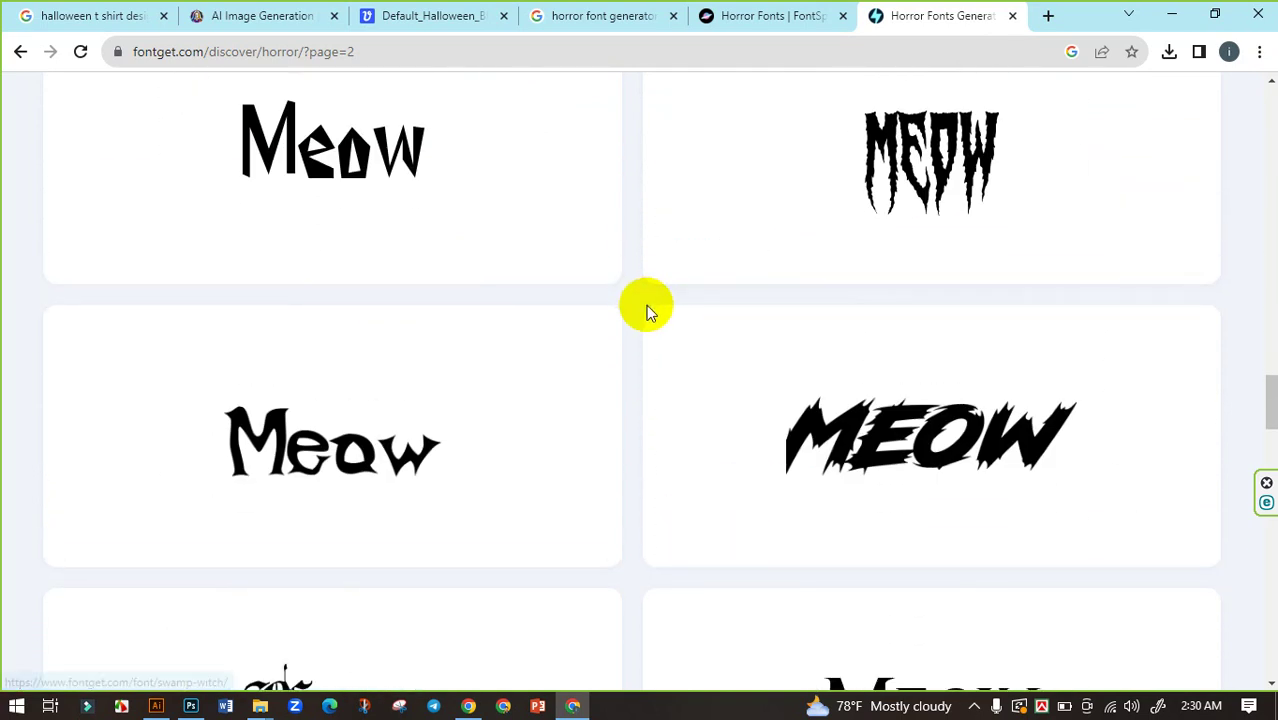
{"action": "scroll", "coordinate": [640, 335], "scroll_direction": "down", "scroll_amount": 2}
{"action": "left_click", "coordinate": [930, 287]}
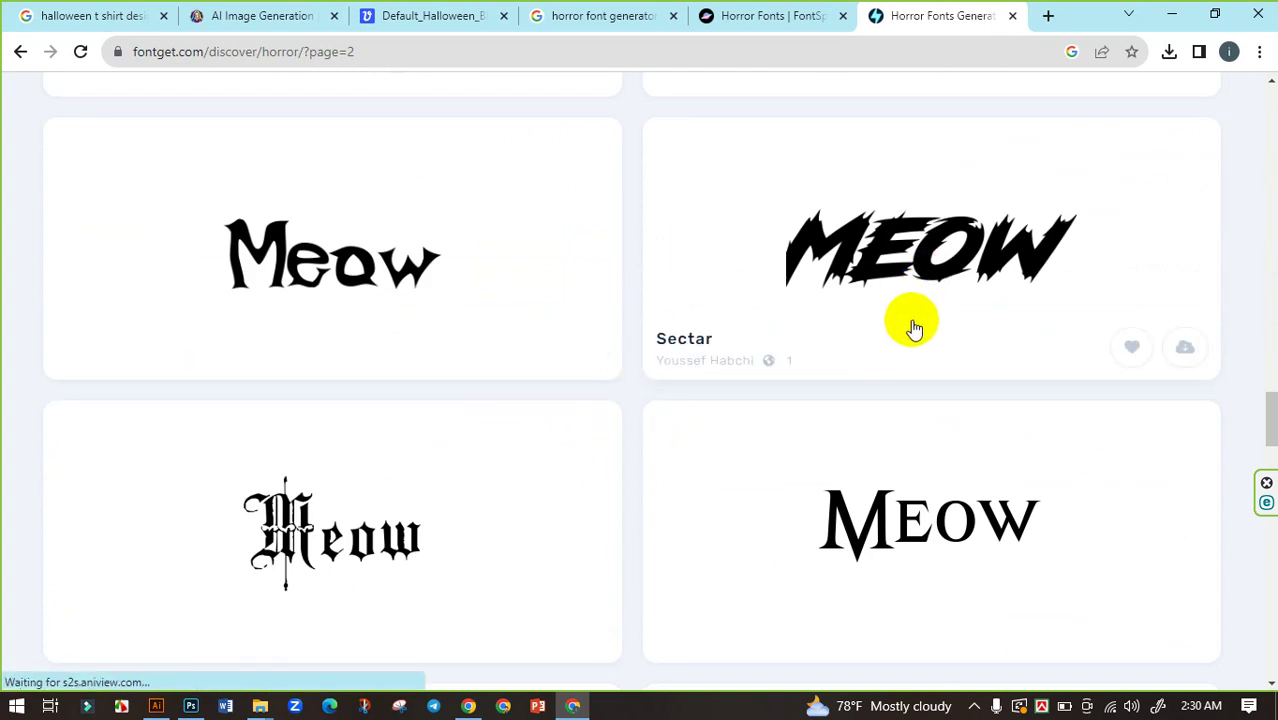
{"action": "scroll", "coordinate": [909, 304], "scroll_direction": "down", "scroll_amount": 3}
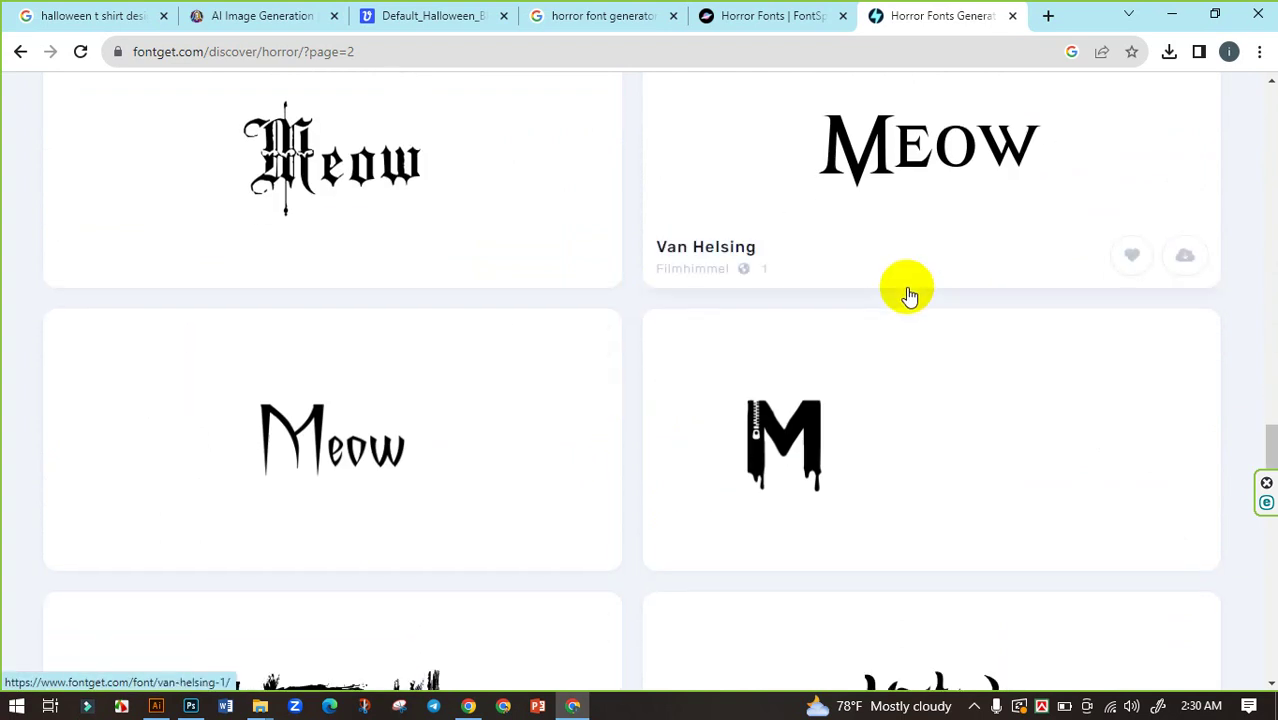
{"action": "scroll", "coordinate": [909, 302], "scroll_direction": "down", "scroll_amount": 3}
{"action": "scroll", "coordinate": [909, 302], "scroll_direction": "down", "scroll_amount": 2}
{"action": "scroll", "coordinate": [903, 294], "scroll_direction": "down", "scroll_amount": 3}
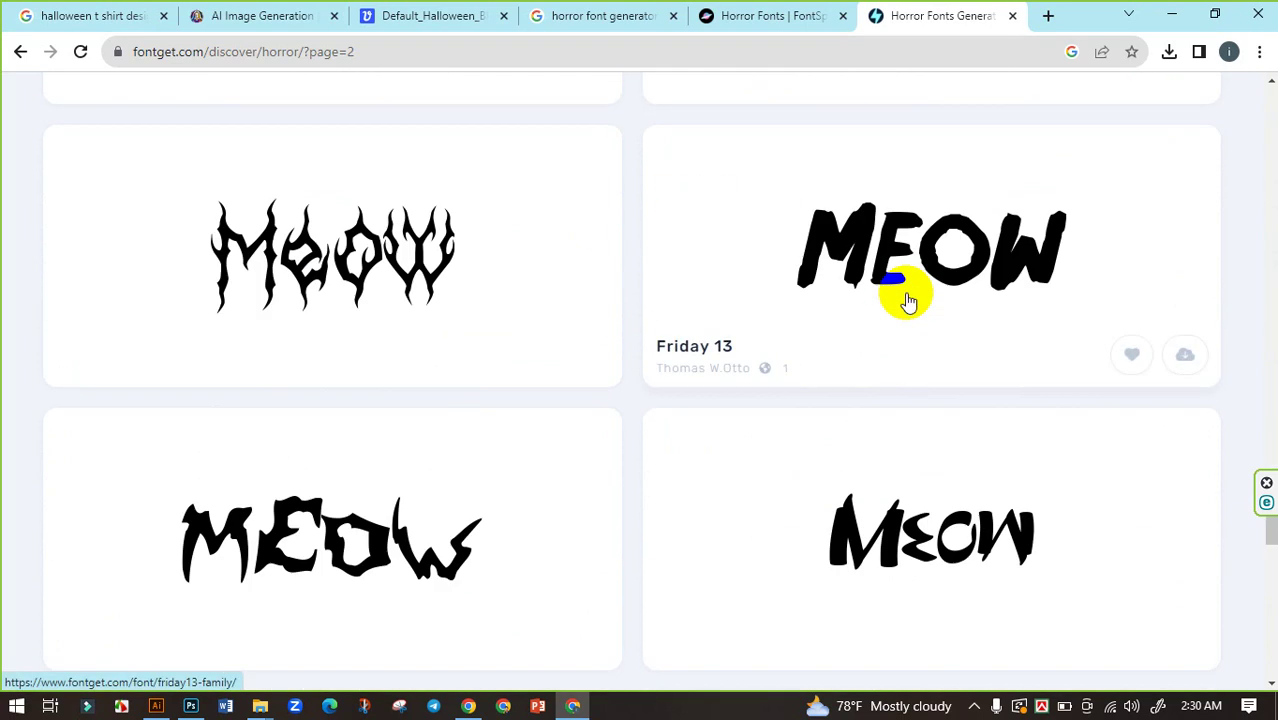
{"action": "scroll", "coordinate": [786, 405], "scroll_direction": "down", "scroll_amount": 1}
{"action": "scroll", "coordinate": [789, 390], "scroll_direction": "down", "scroll_amount": 2}
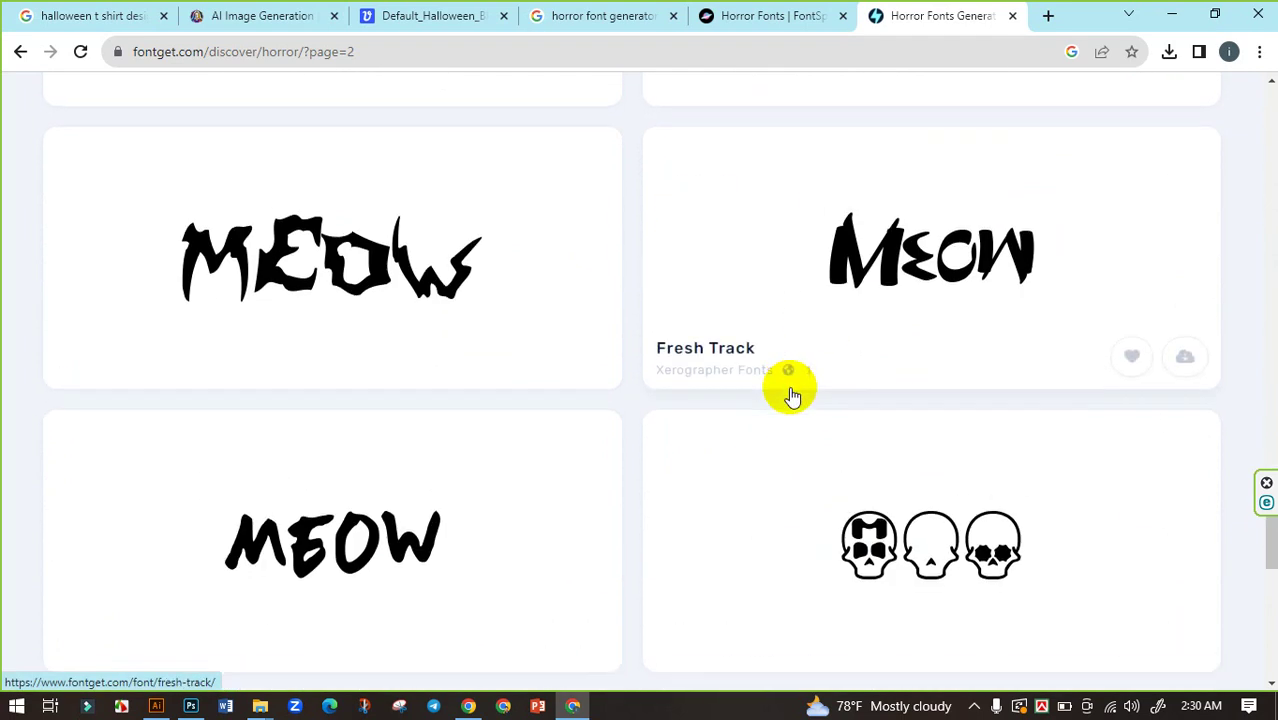
{"action": "scroll", "coordinate": [789, 385], "scroll_direction": "down", "scroll_amount": 3}
{"action": "scroll", "coordinate": [792, 390], "scroll_direction": "down", "scroll_amount": 3}
{"action": "scroll", "coordinate": [900, 380], "scroll_direction": "up", "scroll_amount": 5}
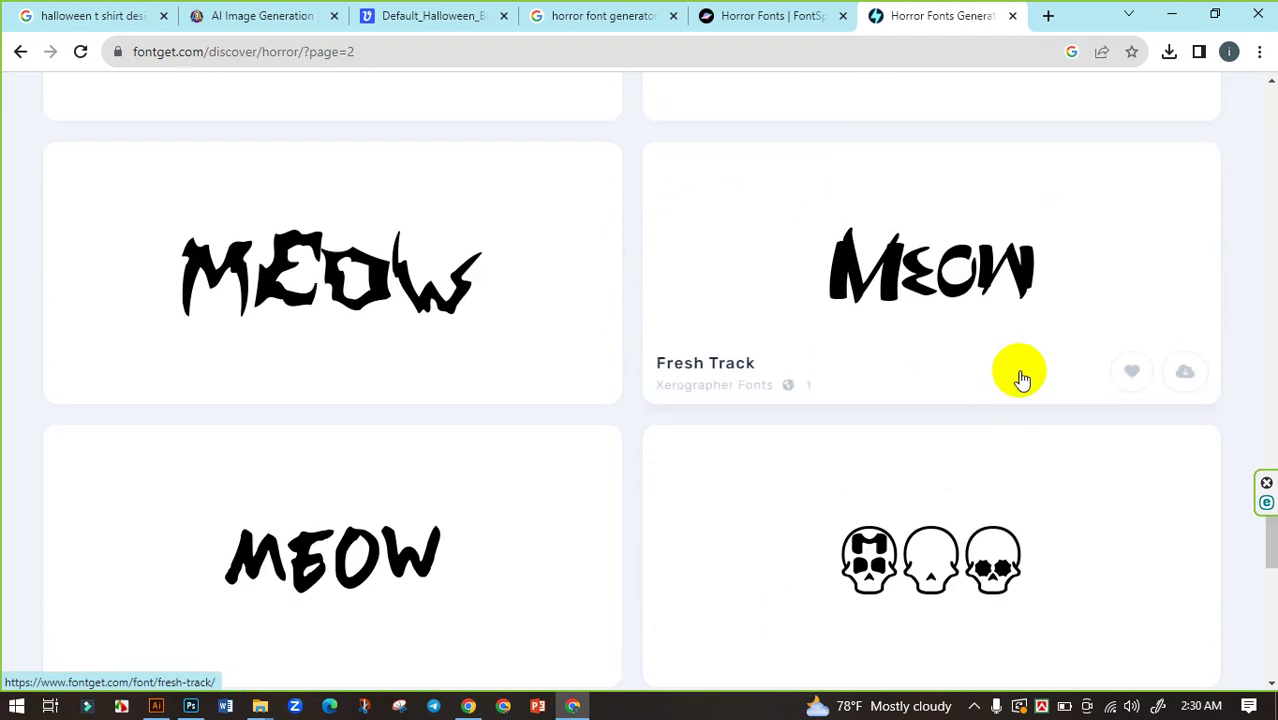
{"action": "scroll", "coordinate": [1018, 371], "scroll_direction": "up", "scroll_amount": 5}
{"action": "scroll", "coordinate": [1018, 371], "scroll_direction": "up", "scroll_amount": 5}
{"action": "scroll", "coordinate": [960, 450], "scroll_direction": "up", "scroll_amount": 3}
Download the Sectar font from its FontGet page as sectar.zip.
{"action": "left_click", "coordinate": [910, 518]}
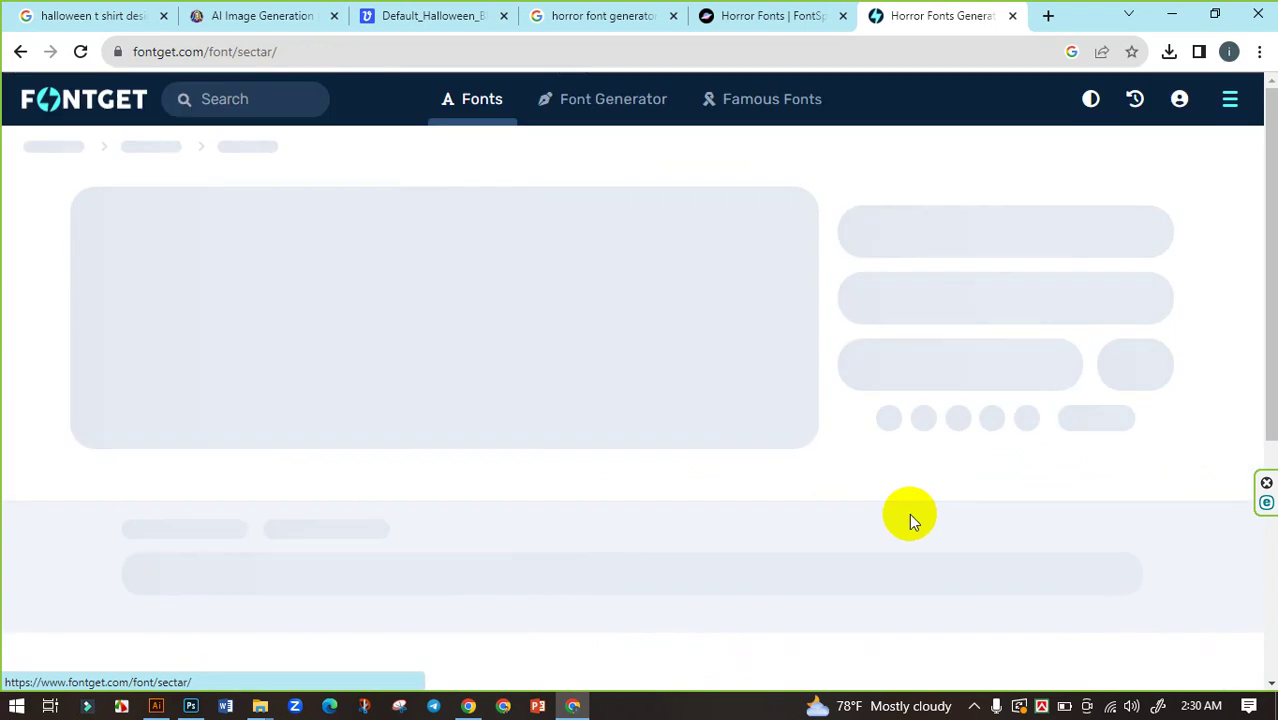
{"action": "scroll", "coordinate": [900, 420], "scroll_direction": "down", "scroll_amount": 3}
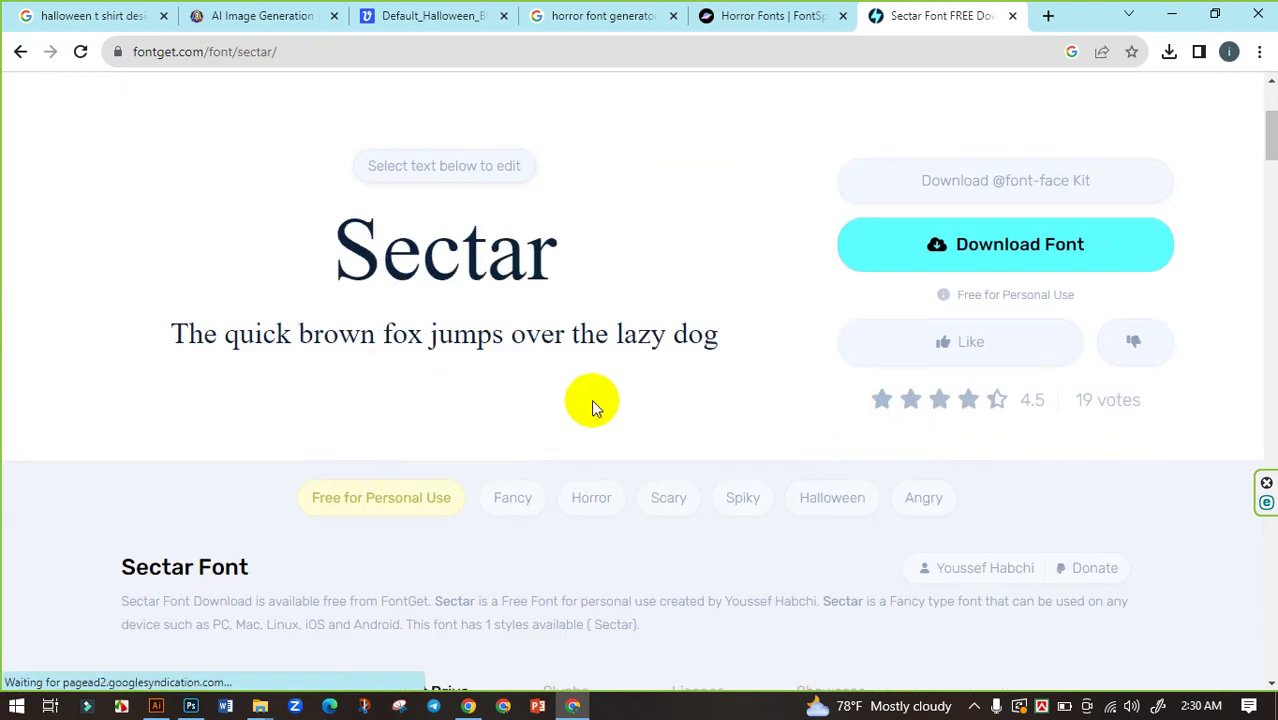
{"action": "left_click", "coordinate": [948, 250]}
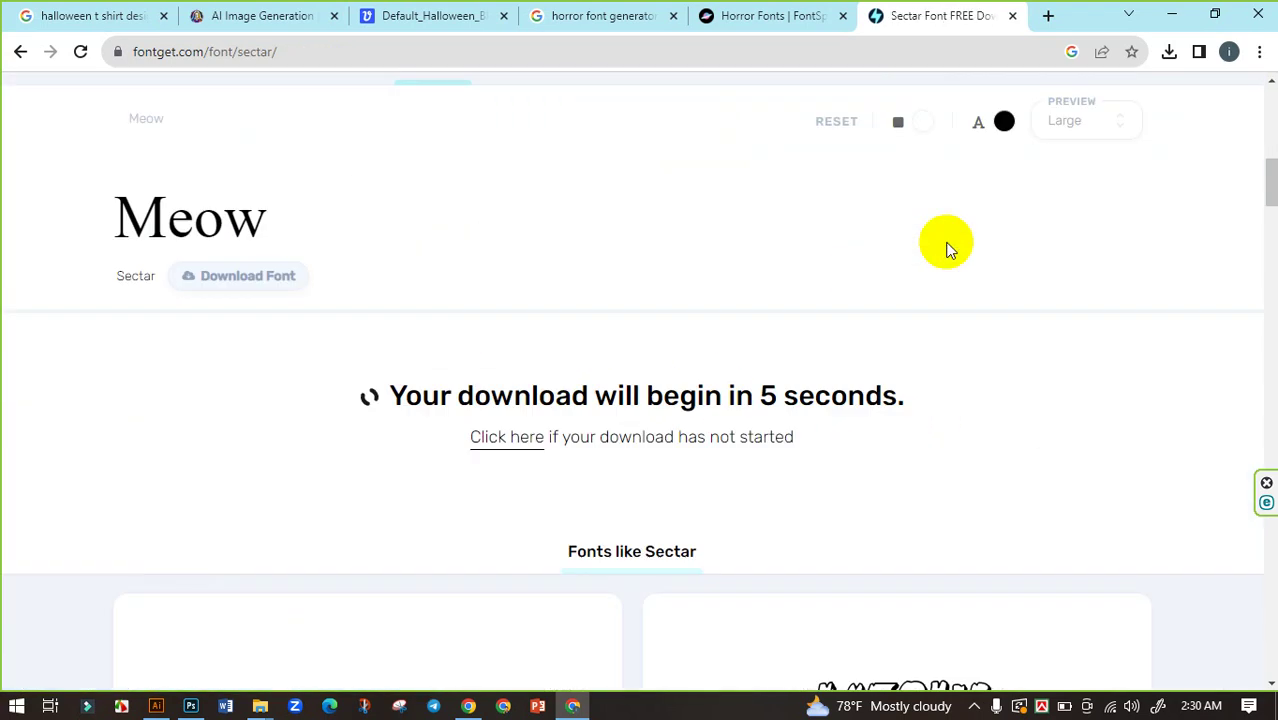
{"action": "scroll", "coordinate": [900, 255], "scroll_direction": "down", "scroll_amount": 2}
{"action": "scroll", "coordinate": [480, 350], "scroll_direction": "up", "scroll_amount": 2}
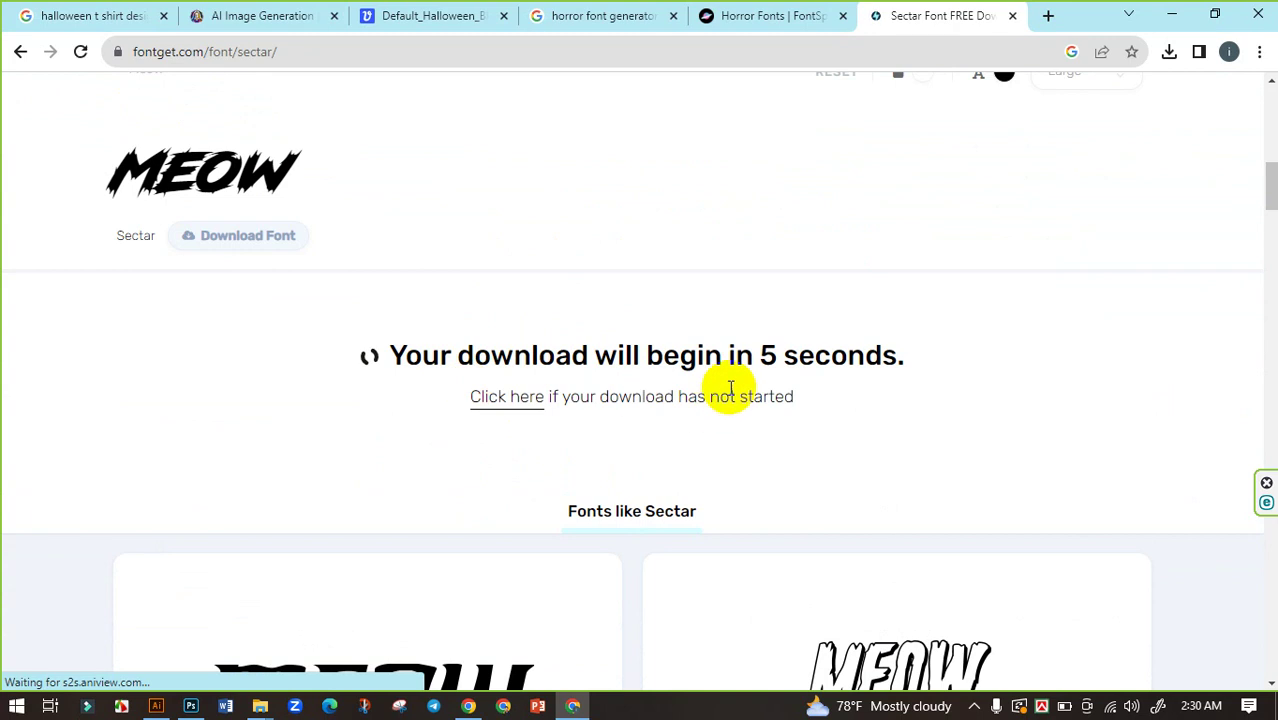
Show the downloaded sectar.zip in its Downloads folder.
{"action": "left_click", "coordinate": [1168, 52]}
{"action": "left_click", "coordinate": [1168, 55]}
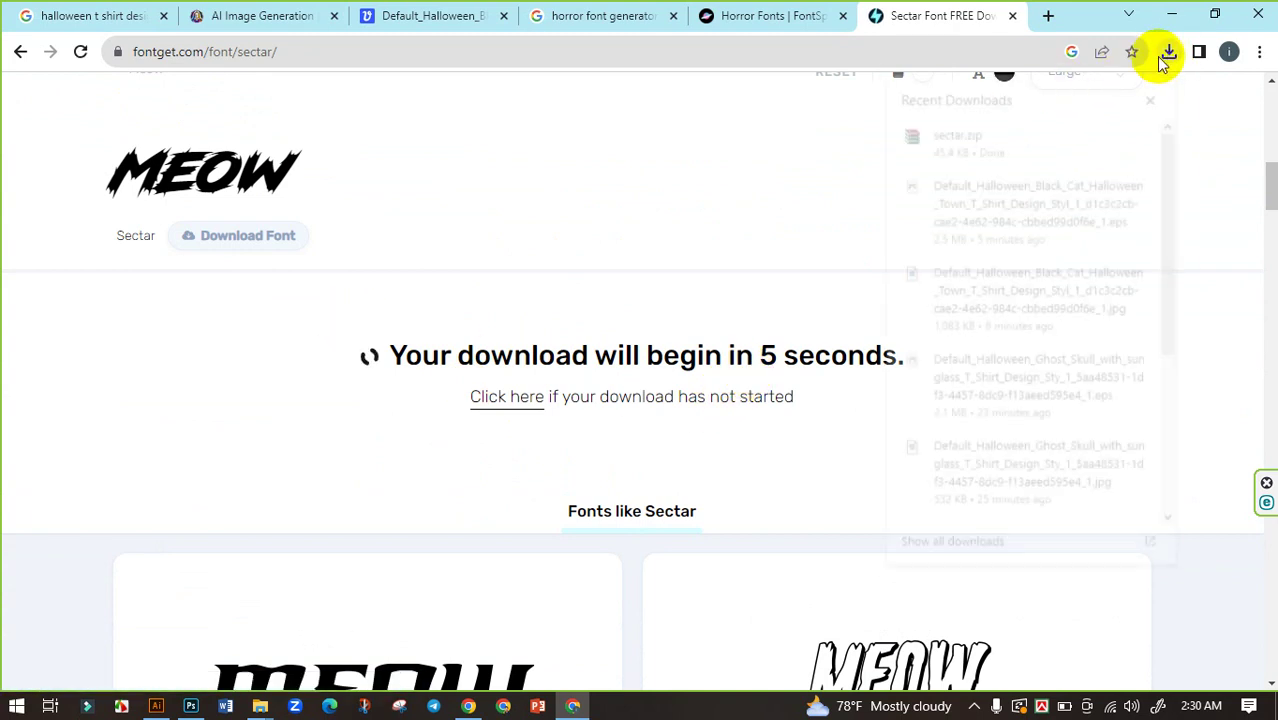
{"action": "left_click", "coordinate": [1136, 128]}
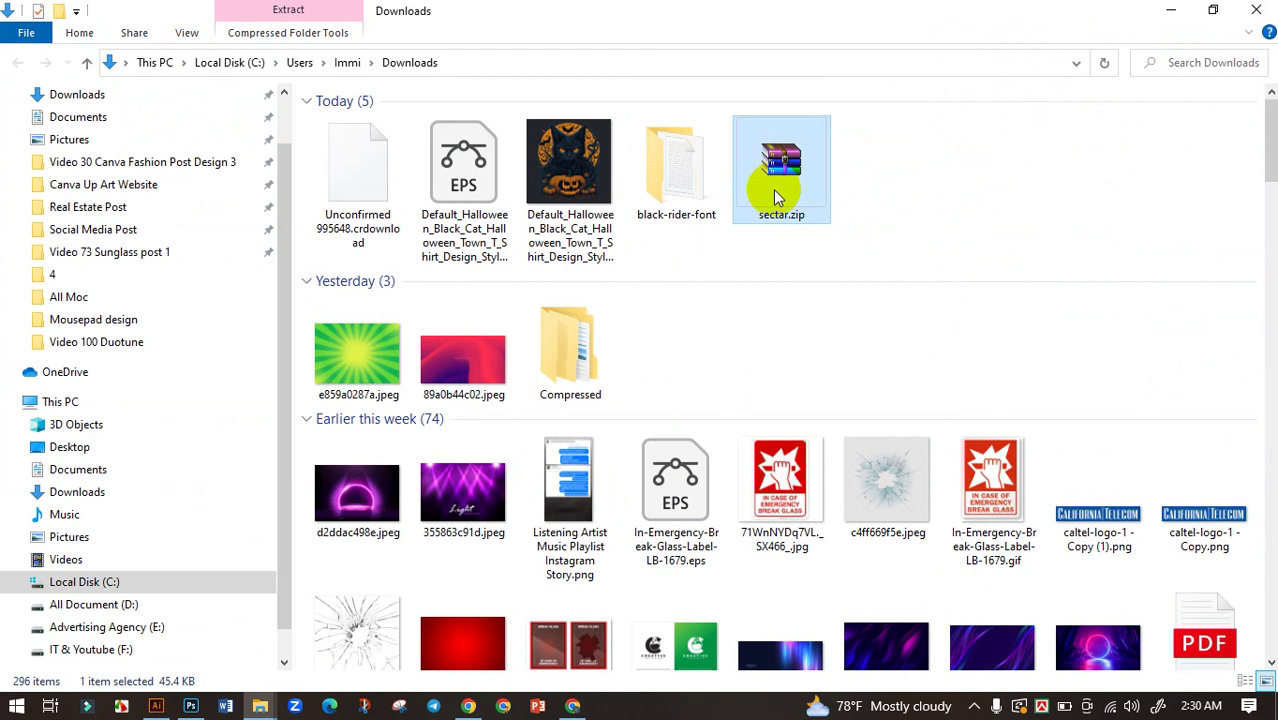
Extract sectar.zip into a sectar folder in Downloads.
{"action": "right_click", "coordinate": [773, 189]}
{"action": "left_click", "coordinate": [827, 246]}
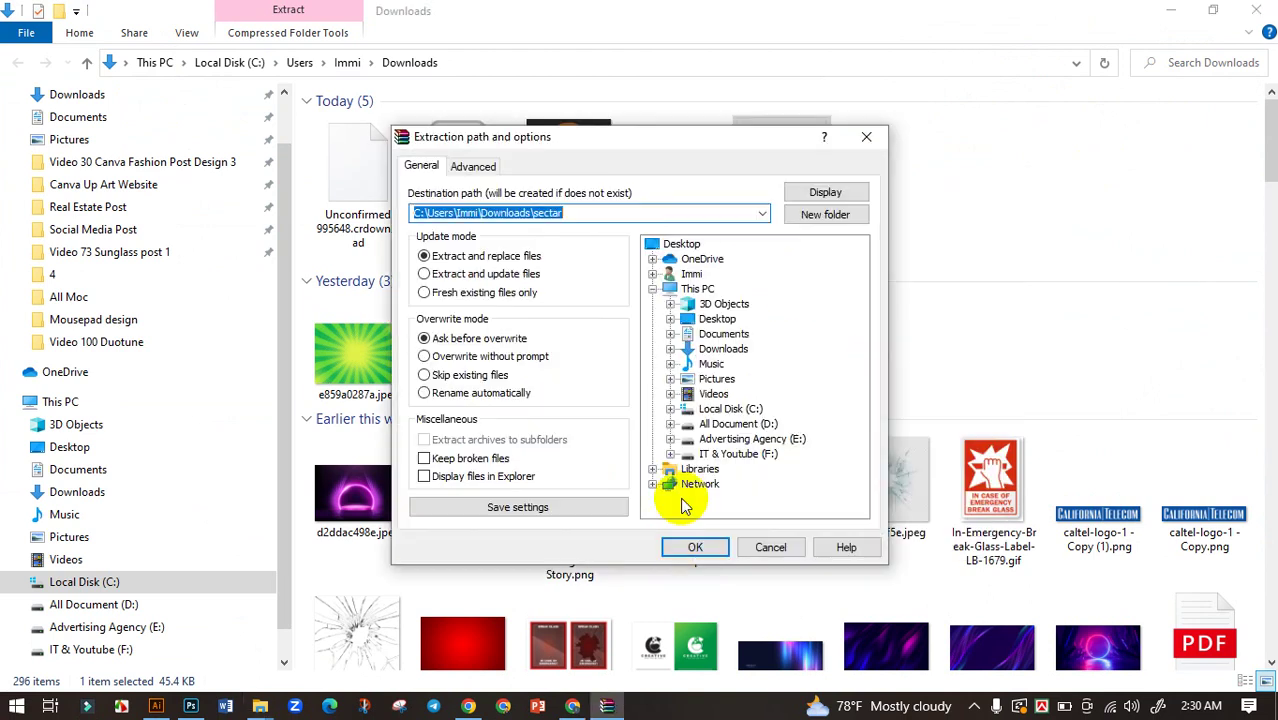
{"action": "left_click", "coordinate": [687, 545]}
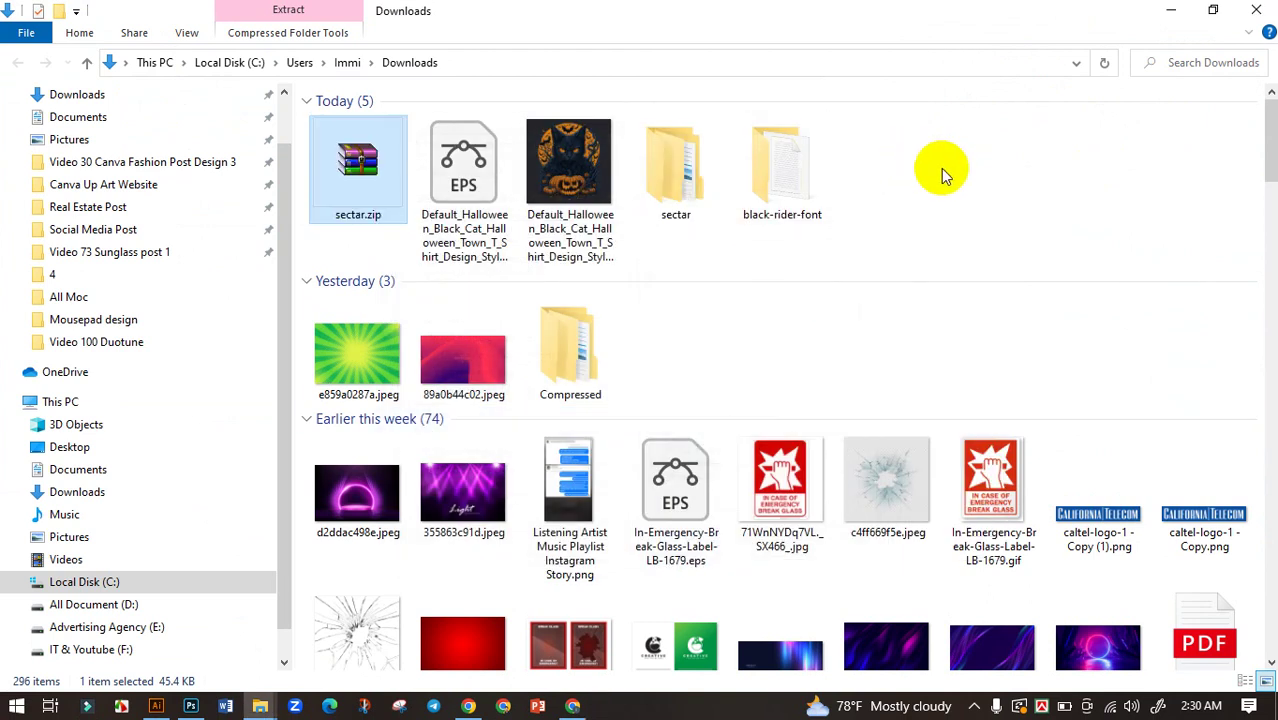
{"action": "left_click", "coordinate": [950, 168]}
Install Sectar.otf from sectar > sectar for all users, replacing the existing copy.
{"action": "double_click", "coordinate": [631, 205]}
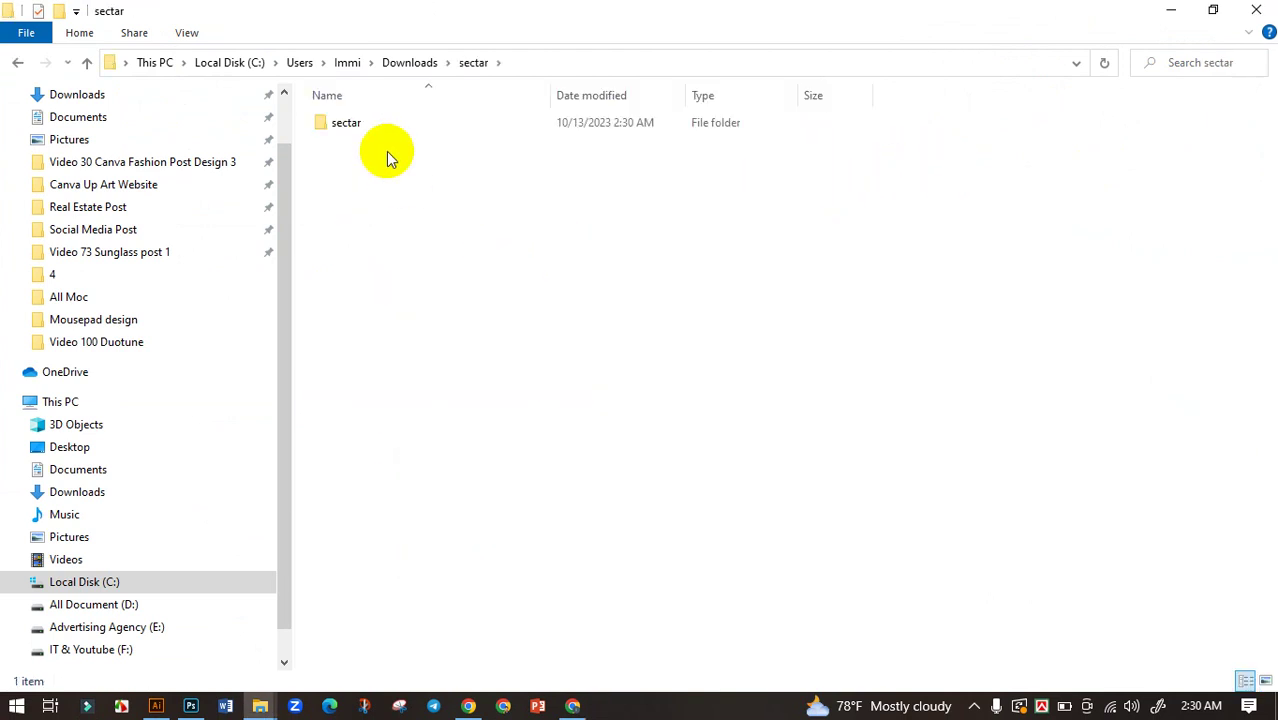
{"action": "double_click", "coordinate": [394, 122]}
{"action": "left_click", "coordinate": [370, 142]}
{"action": "right_click", "coordinate": [380, 145]}
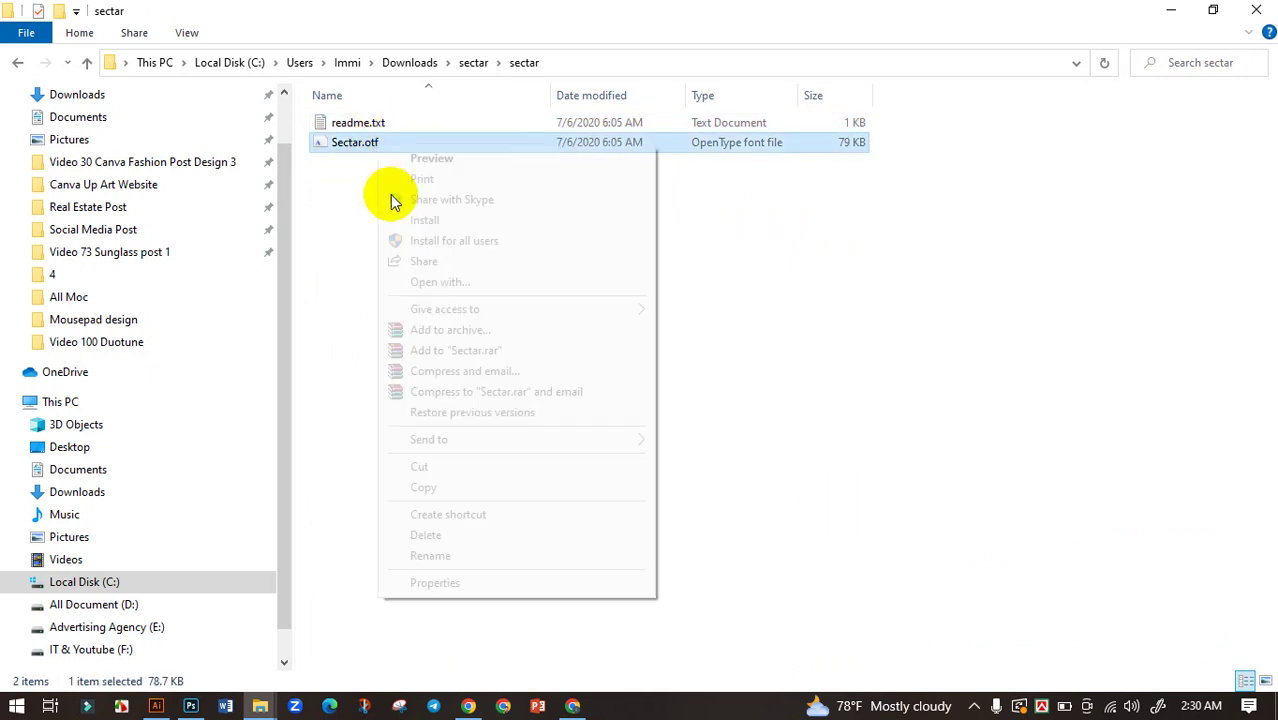
{"action": "left_click", "coordinate": [446, 245]}
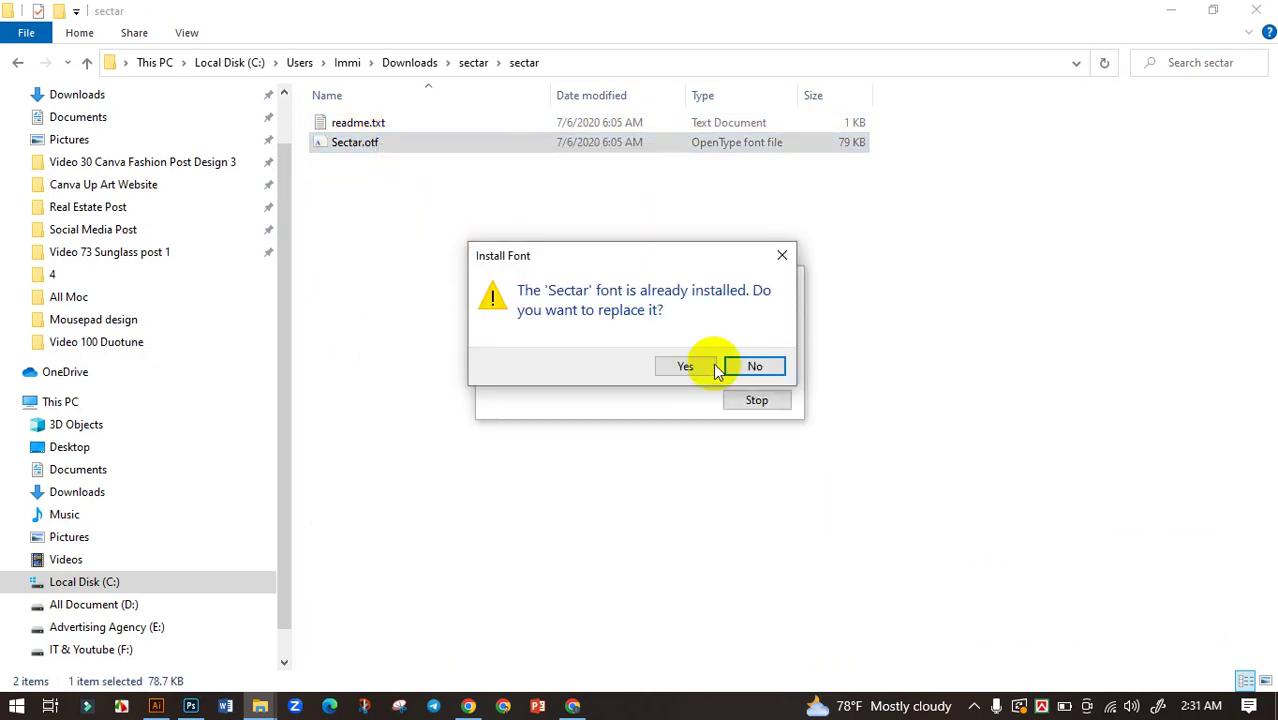
{"action": "left_click", "coordinate": [683, 364]}
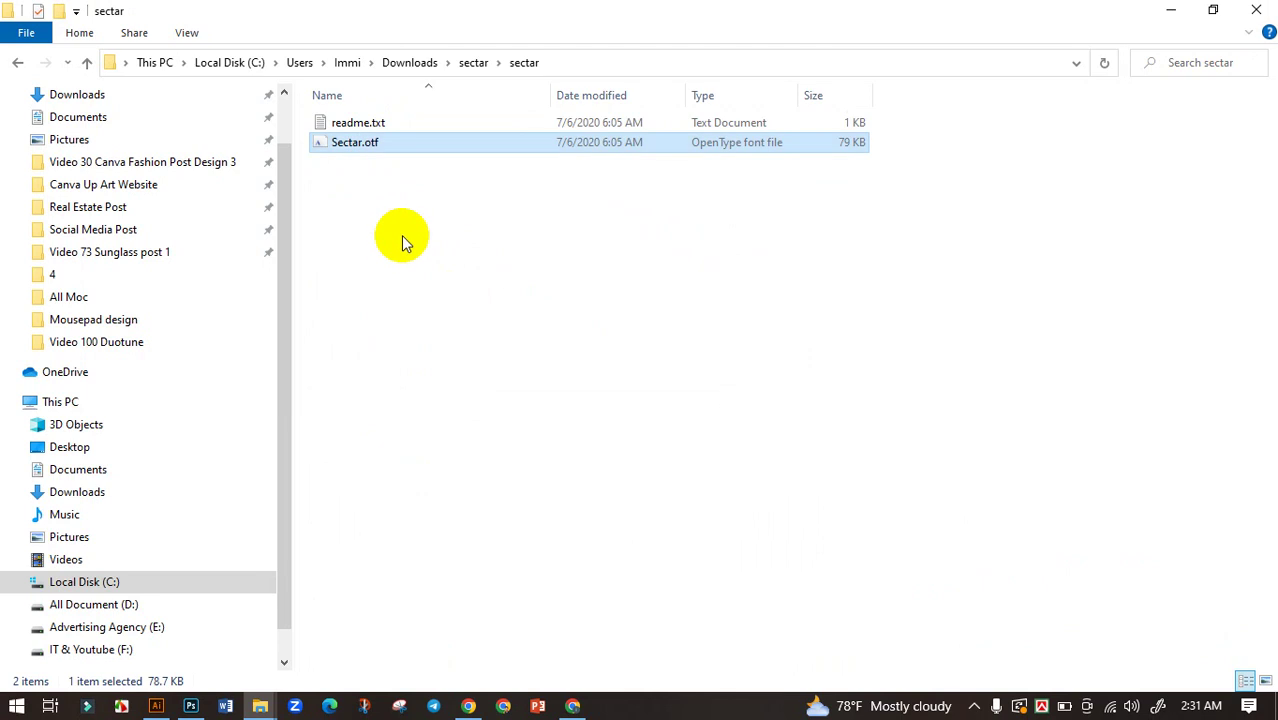
Select the Meow text in Illustrator and apply the Sectar font via an 'sec' search.
{"action": "left_click", "coordinate": [156, 706]}
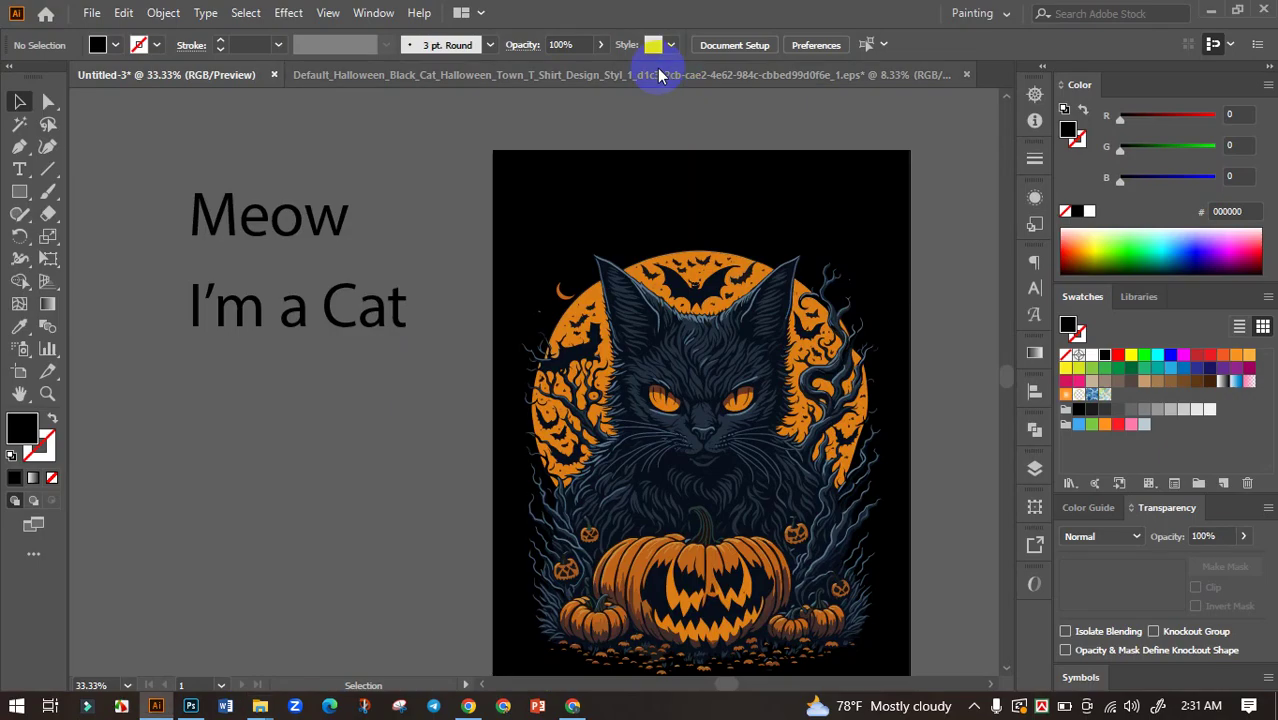
{"action": "left_click", "coordinate": [285, 225]}
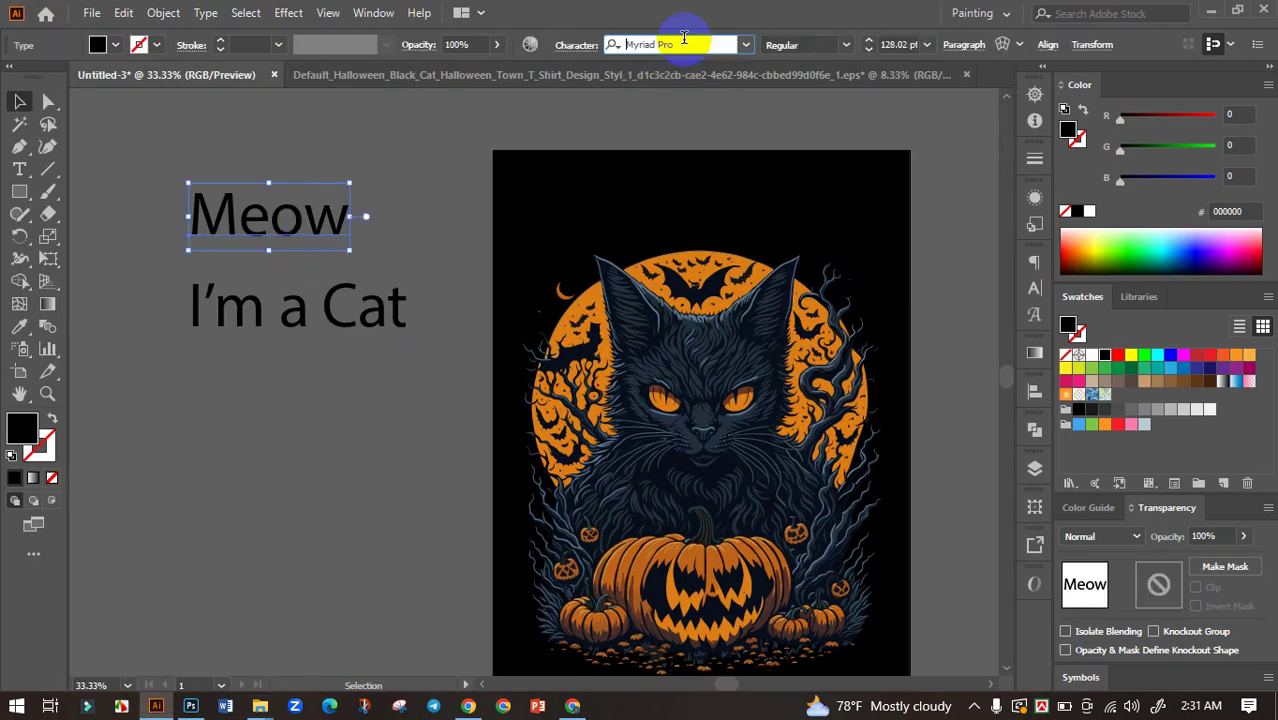
{"action": "left_click", "coordinate": [684, 42]}
{"action": "type", "text": "sc"}
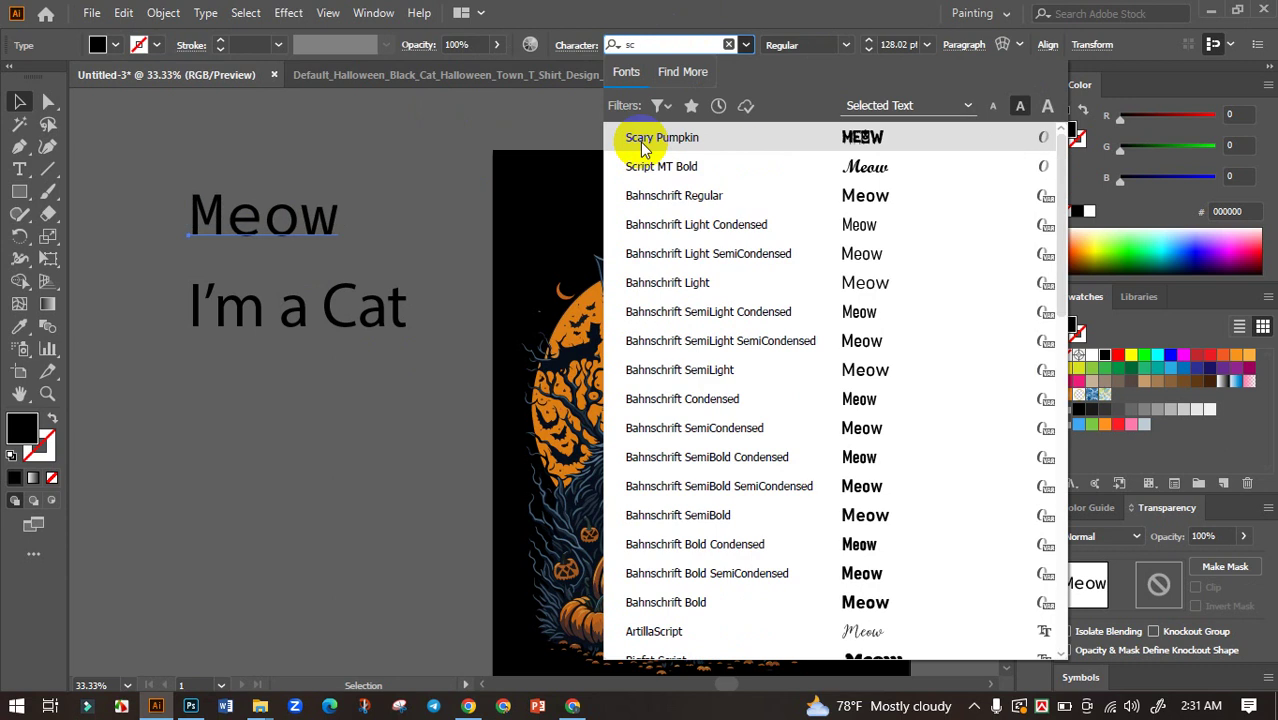
{"action": "key", "text": "BackSpace"}
{"action": "type", "text": "ec"}
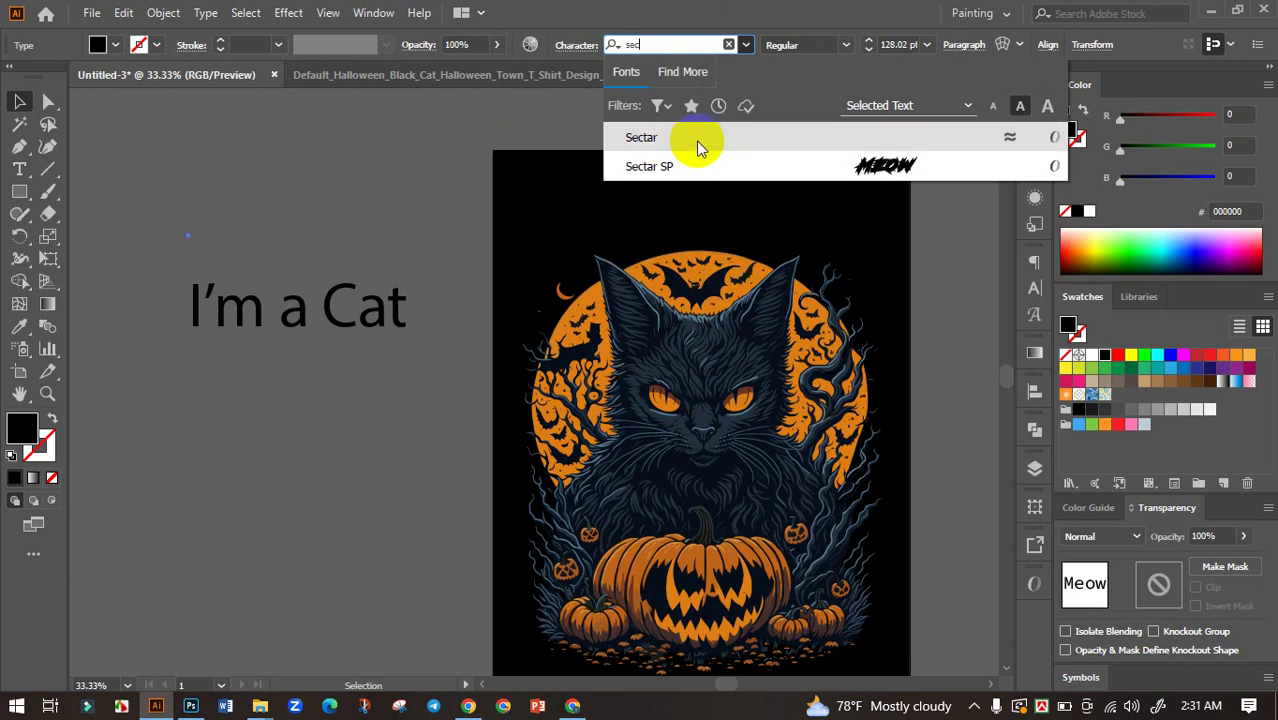
{"action": "left_click", "coordinate": [698, 140]}
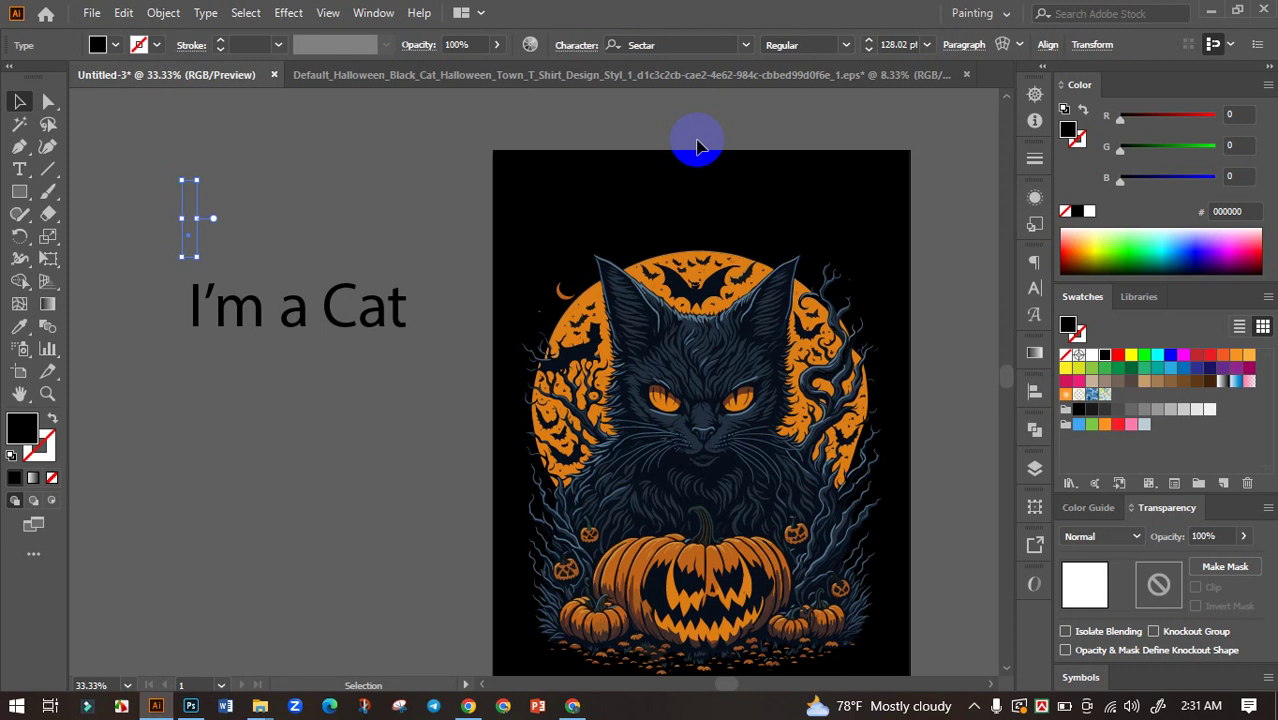
Search the font field for 'se' and switch MEOW to Sectar SP.
{"action": "left_click", "coordinate": [693, 41]}
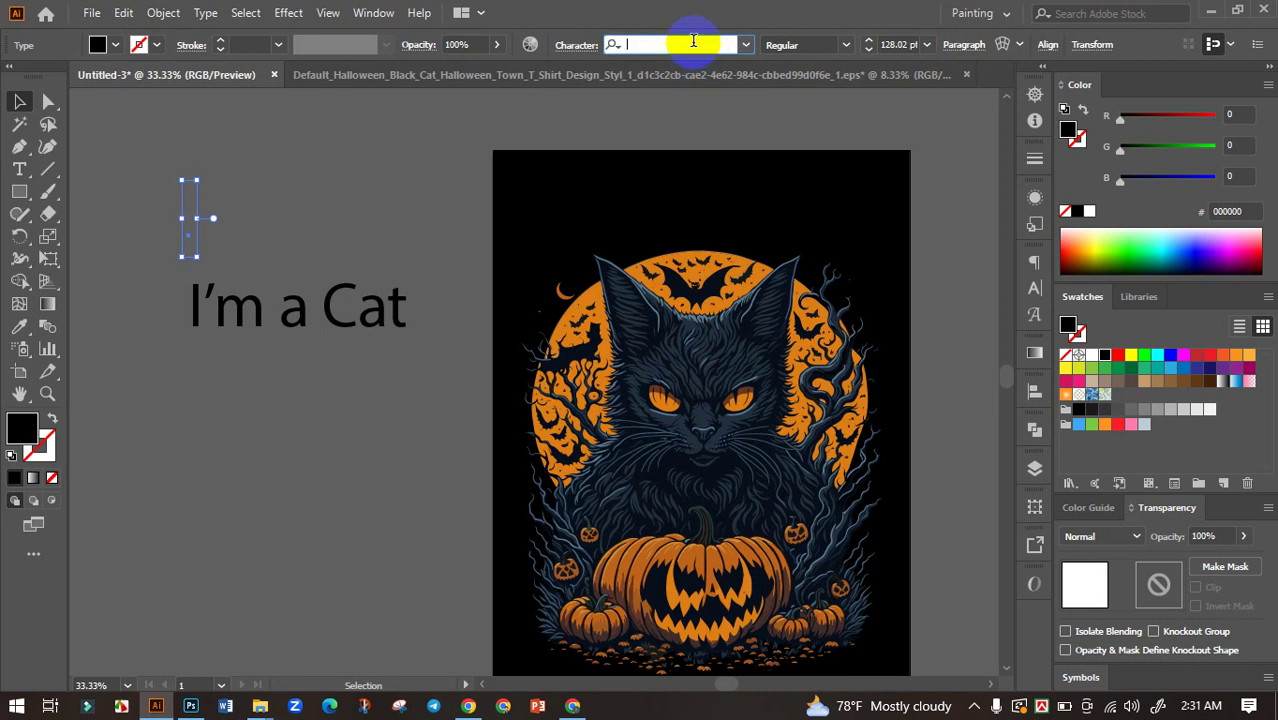
{"action": "type", "text": "se"}
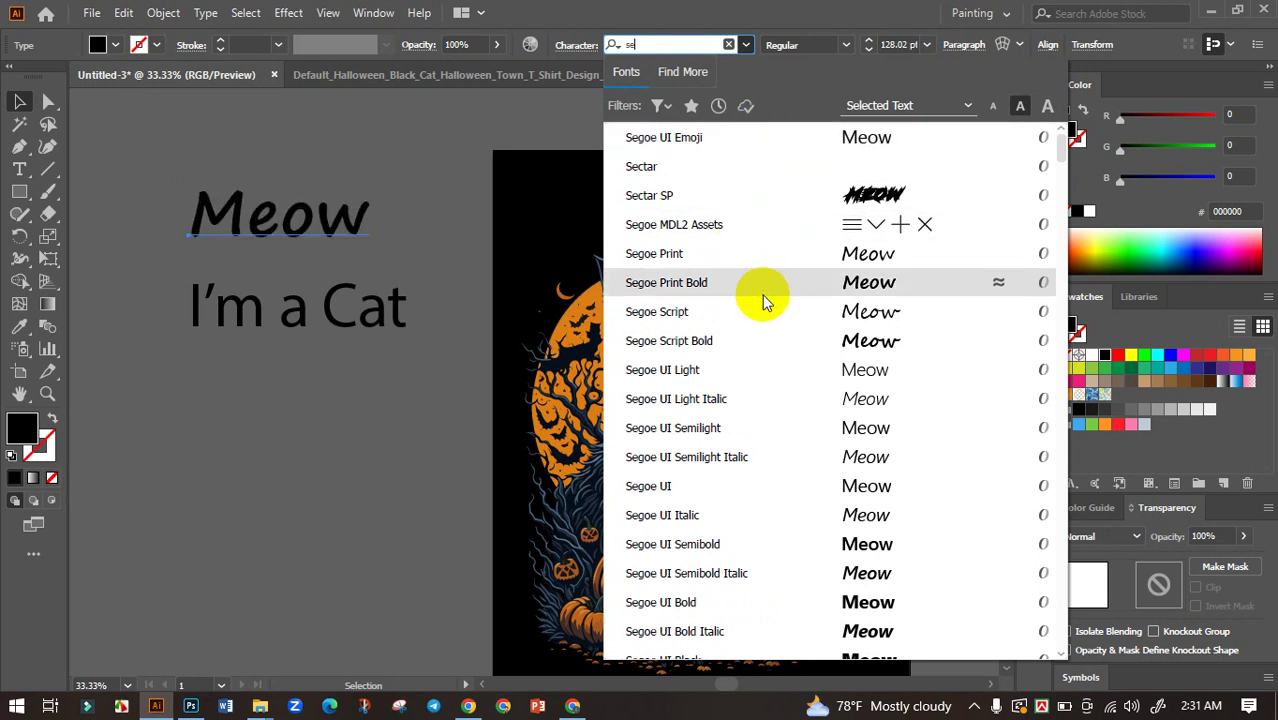
{"action": "scroll", "coordinate": [765, 288], "scroll_direction": "down", "scroll_amount": 3}
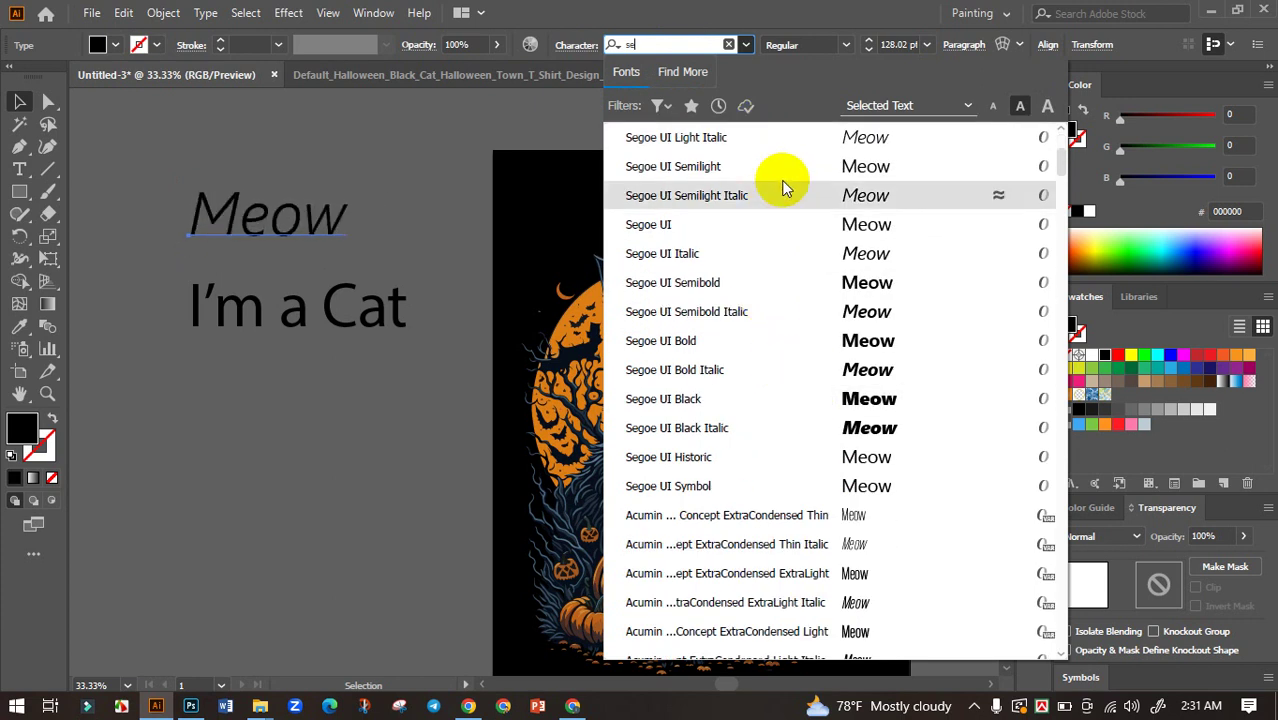
{"action": "scroll", "coordinate": [785, 180], "scroll_direction": "up", "scroll_amount": 3}
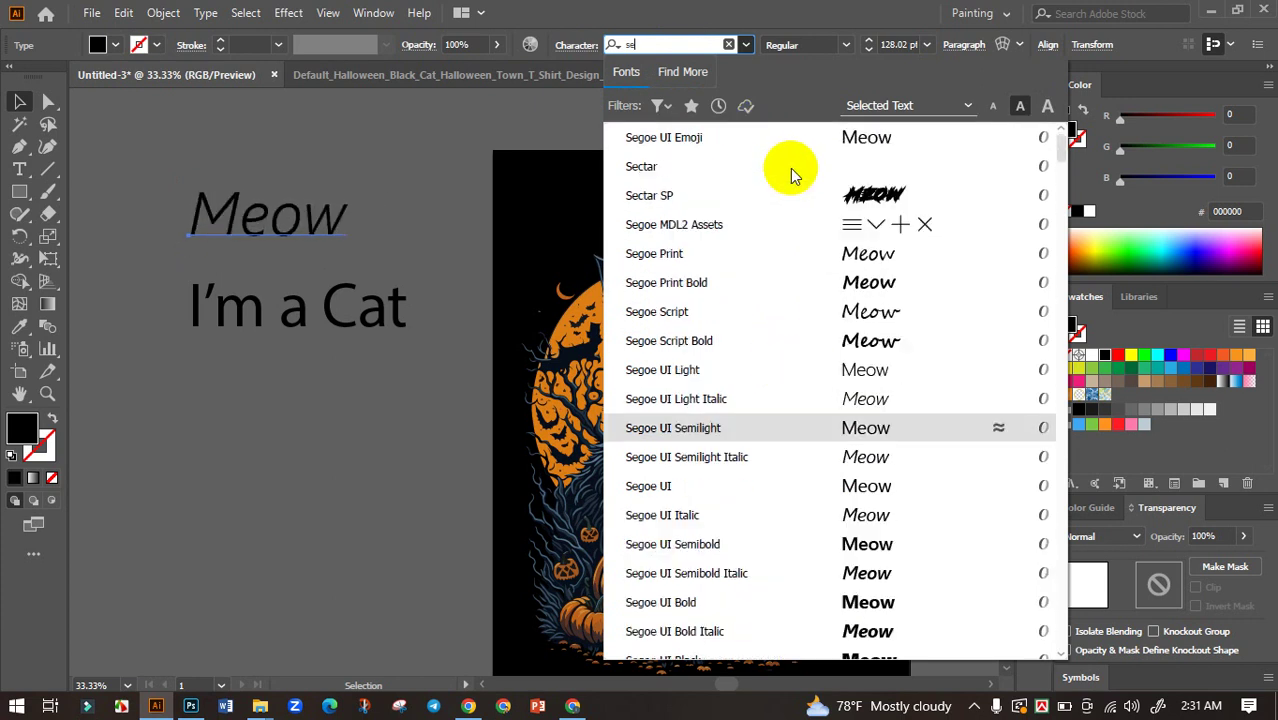
{"action": "left_click", "coordinate": [704, 201]}
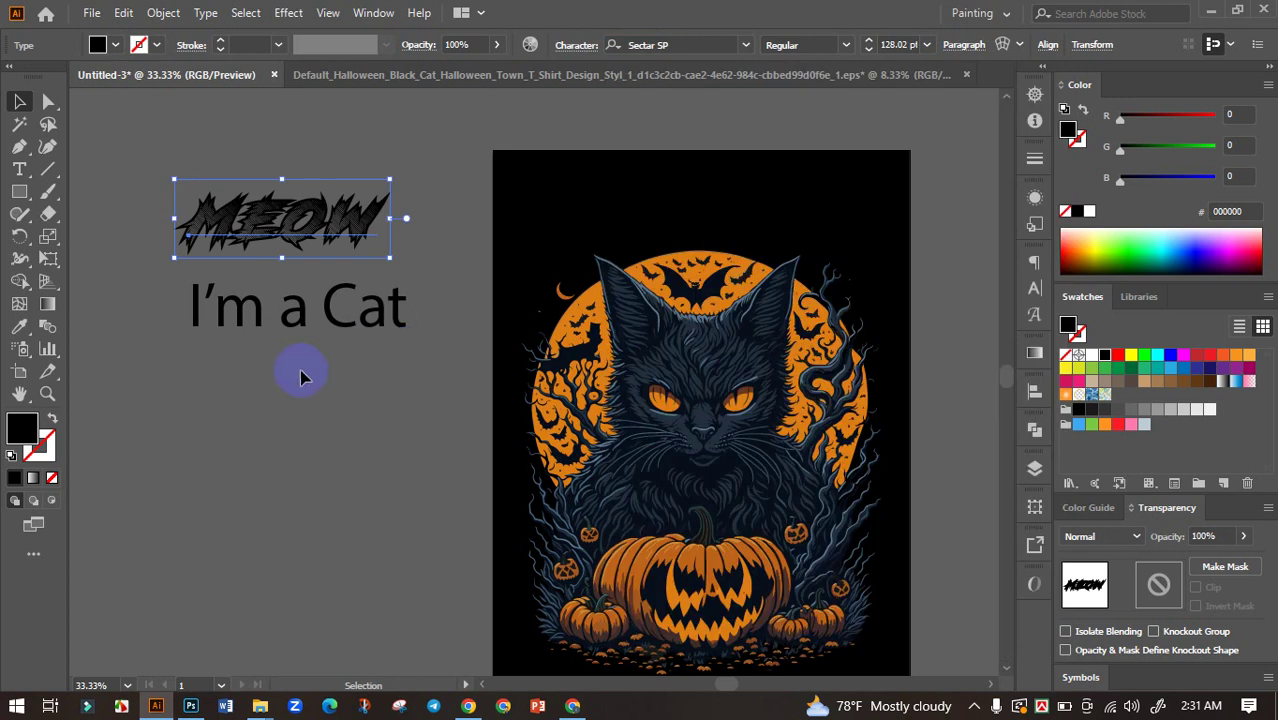
{"action": "left_click", "coordinate": [314, 251]}
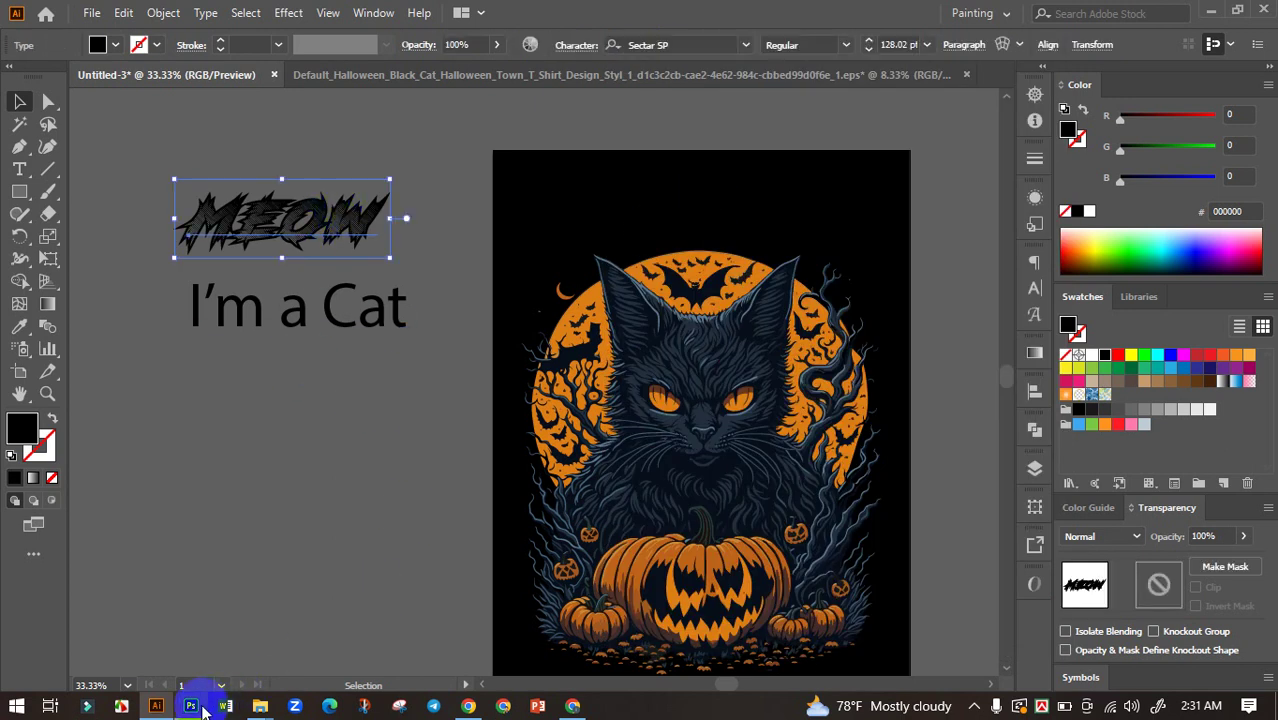
{"action": "left_click", "coordinate": [191, 706]}
Install Sectar.otf from its font preview in the sectar folder, then close the preview.
{"action": "left_click", "coordinate": [262, 708]}
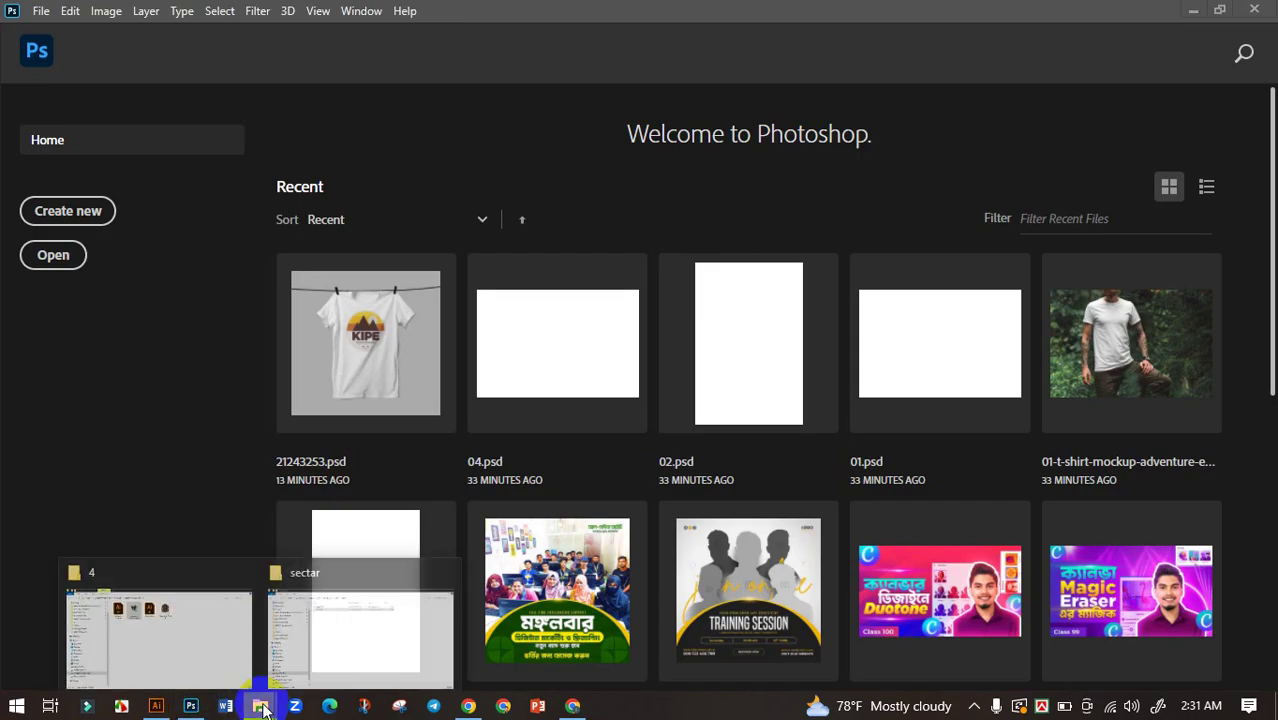
{"action": "left_click", "coordinate": [334, 643]}
{"action": "double_click", "coordinate": [388, 146]}
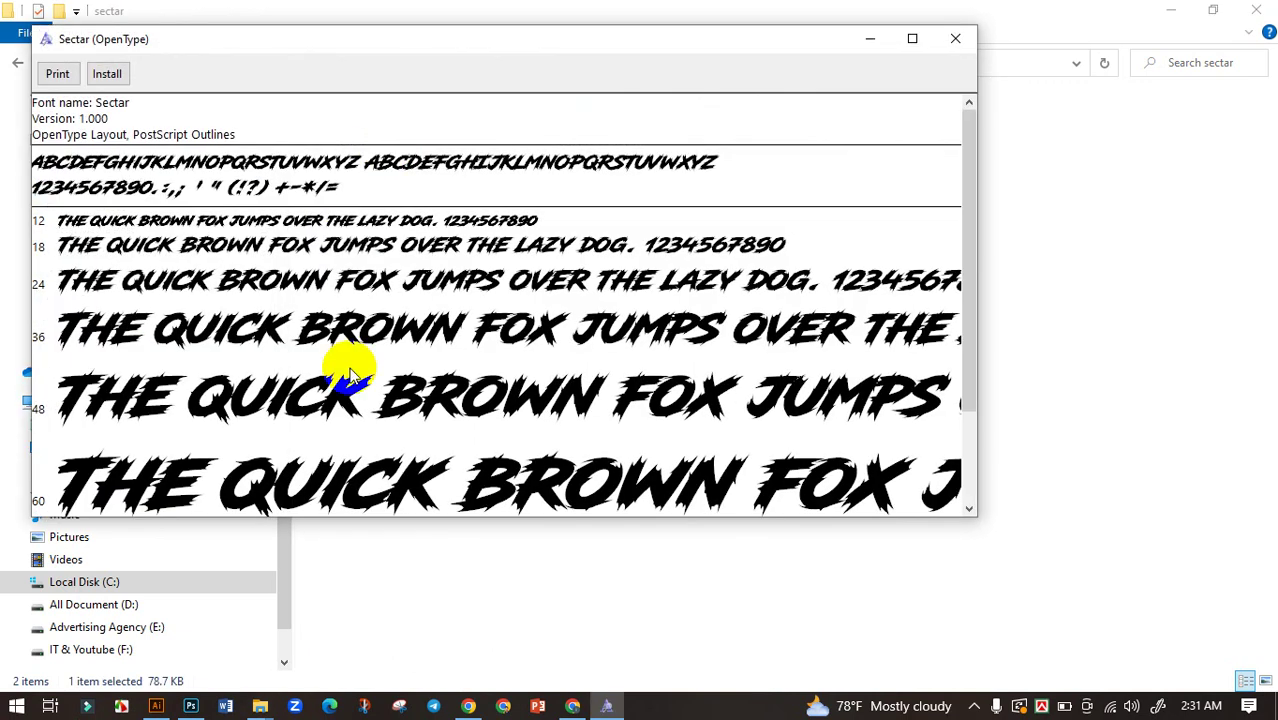
{"action": "left_click", "coordinate": [107, 74]}
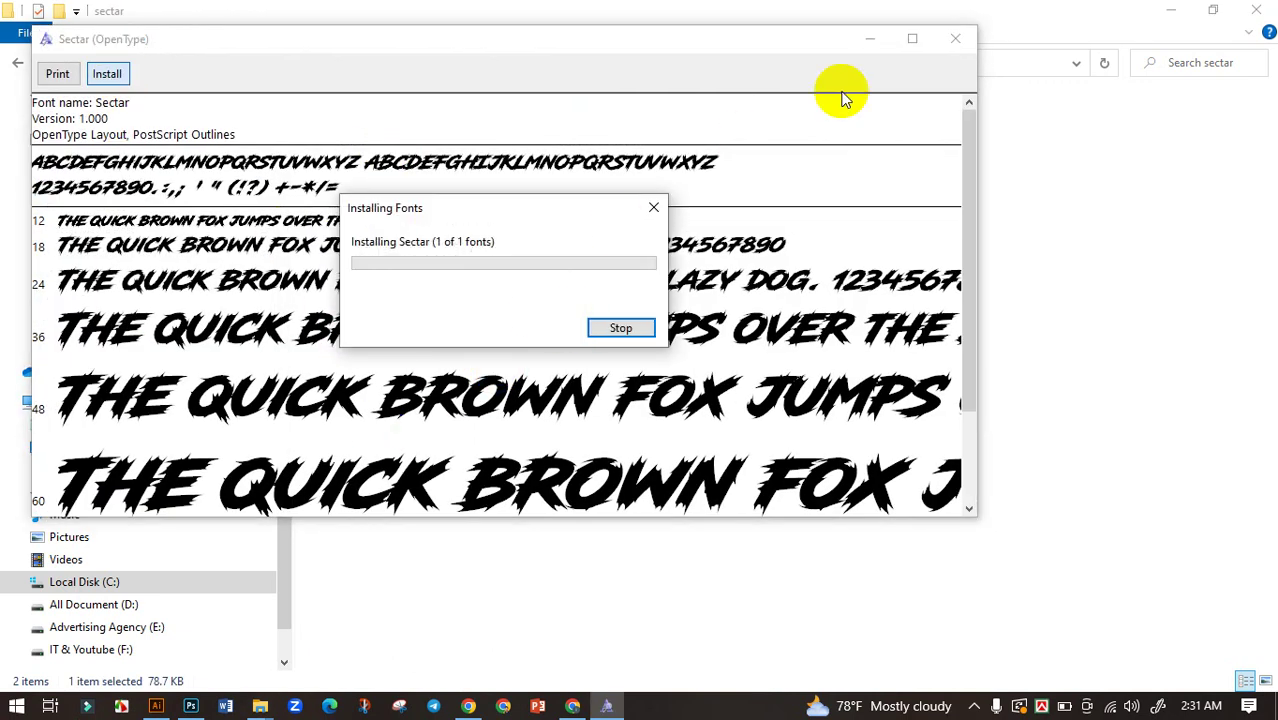
{"action": "left_click", "coordinate": [955, 38]}
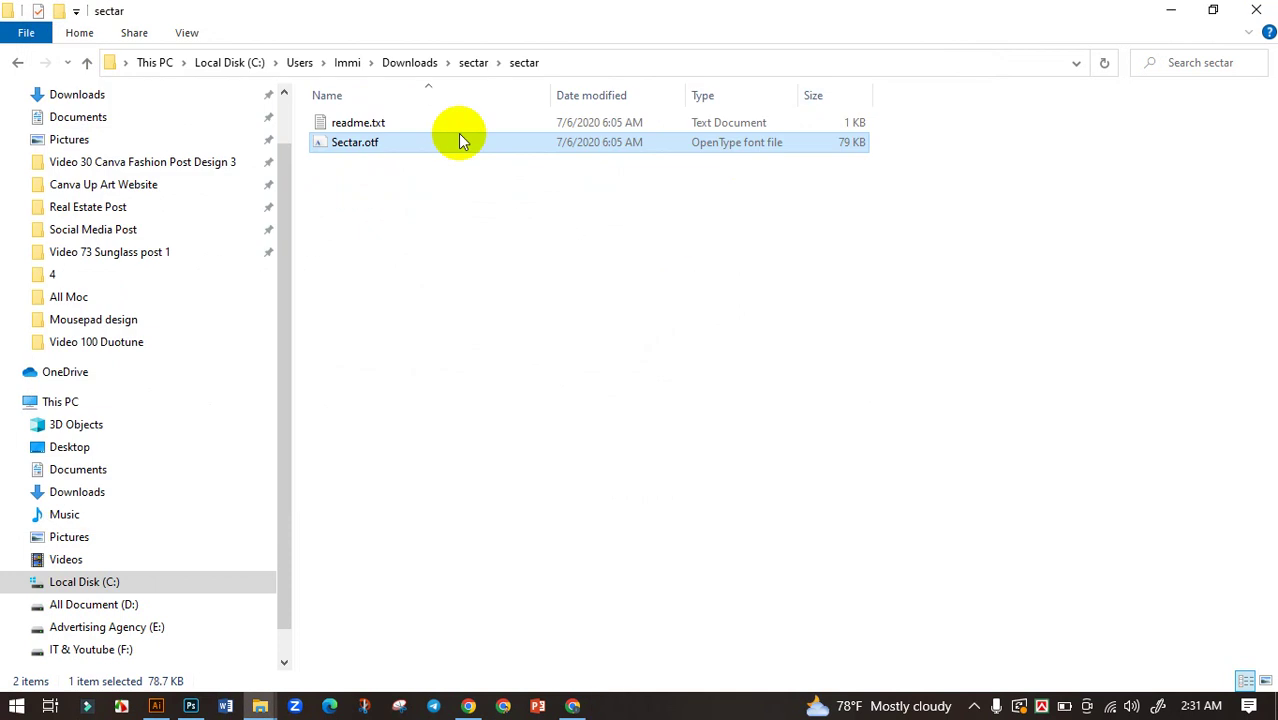
Reinstall Sectar.otf from its context menu, replacing the existing font.
{"action": "right_click", "coordinate": [375, 142]}
{"action": "left_click", "coordinate": [442, 234]}
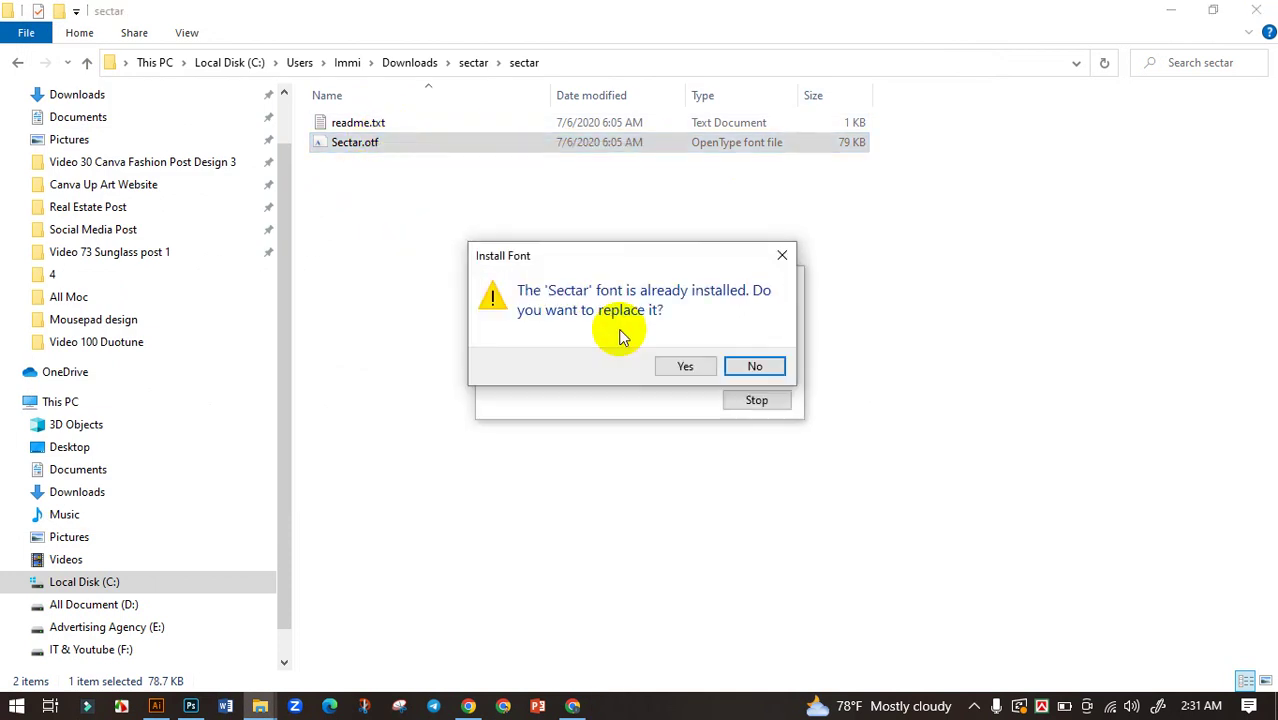
{"action": "left_click", "coordinate": [683, 367]}
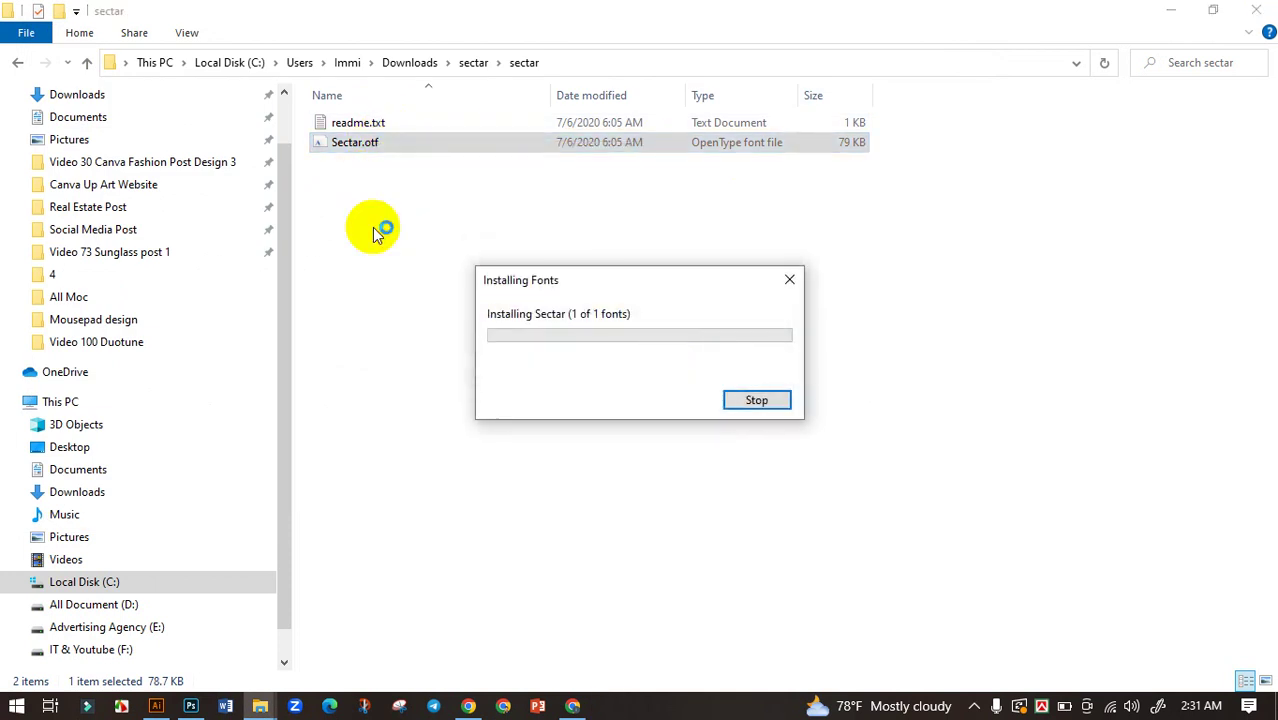
Set MEOW to Sectar SP via an 'se' font search, then deselect it.
{"action": "left_click", "coordinate": [156, 706]}
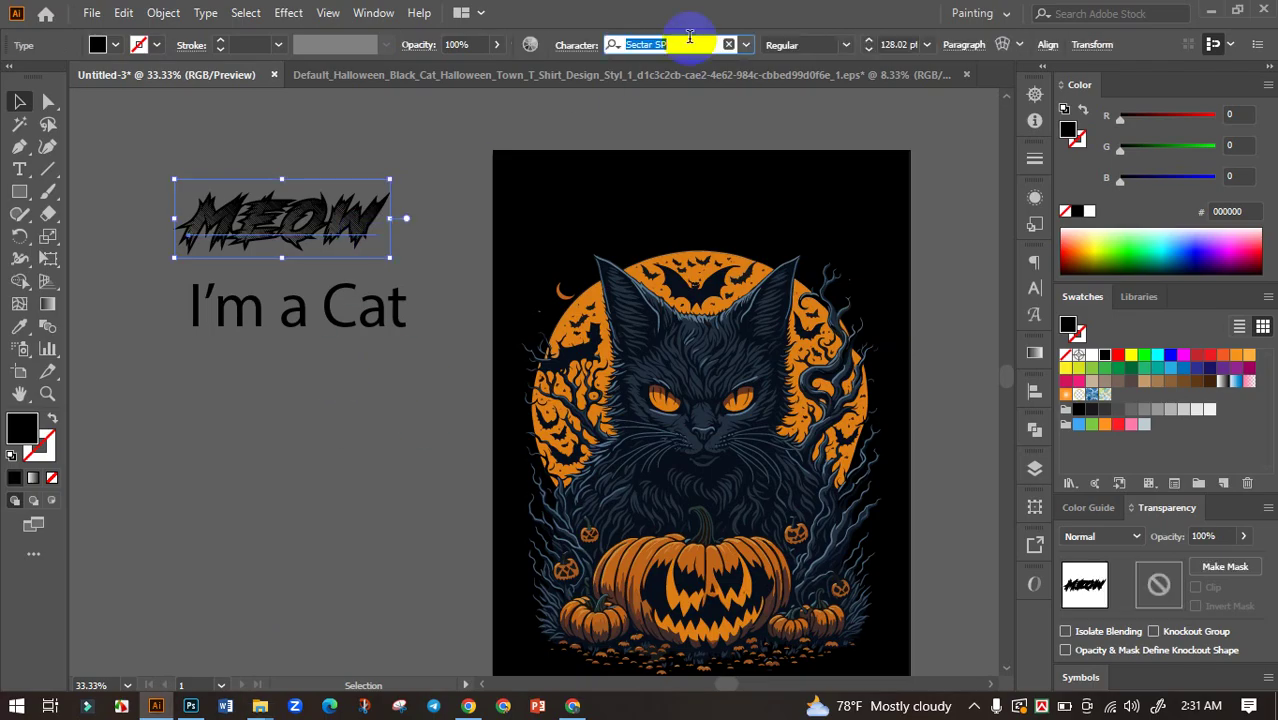
{"action": "type", "text": "se"}
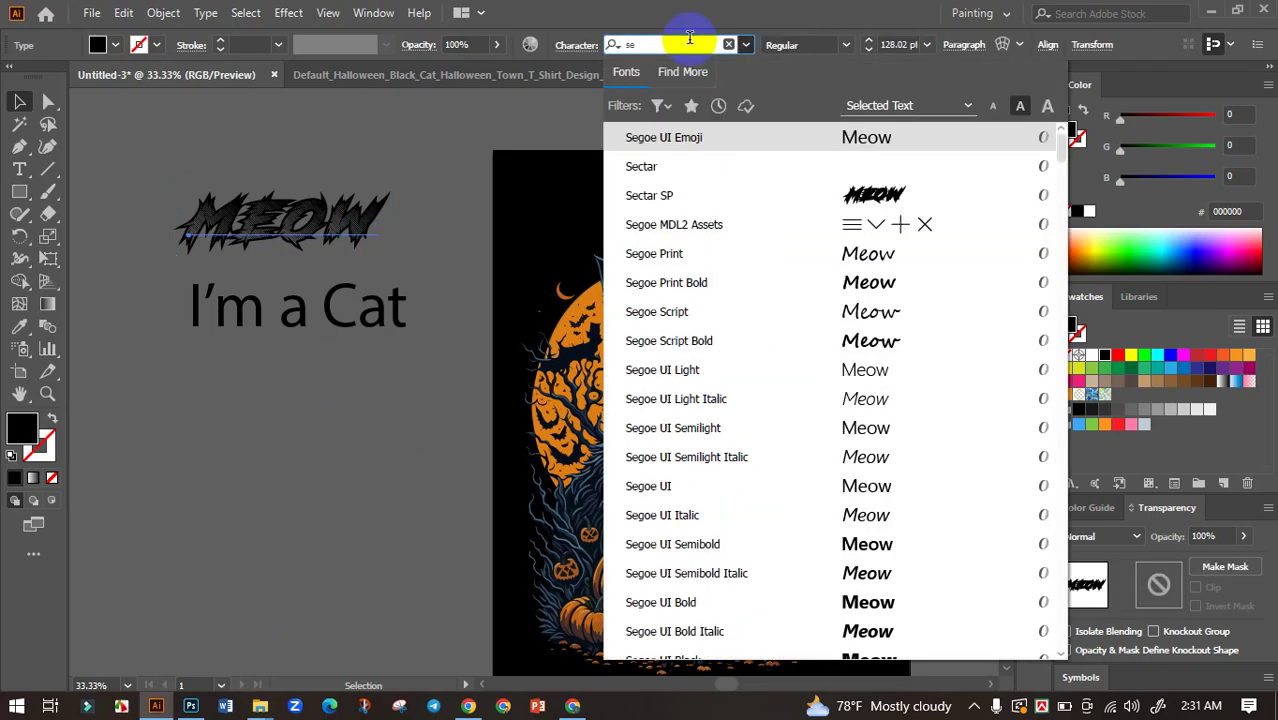
{"action": "left_click", "coordinate": [645, 195]}
{"action": "left_click", "coordinate": [305, 515]}
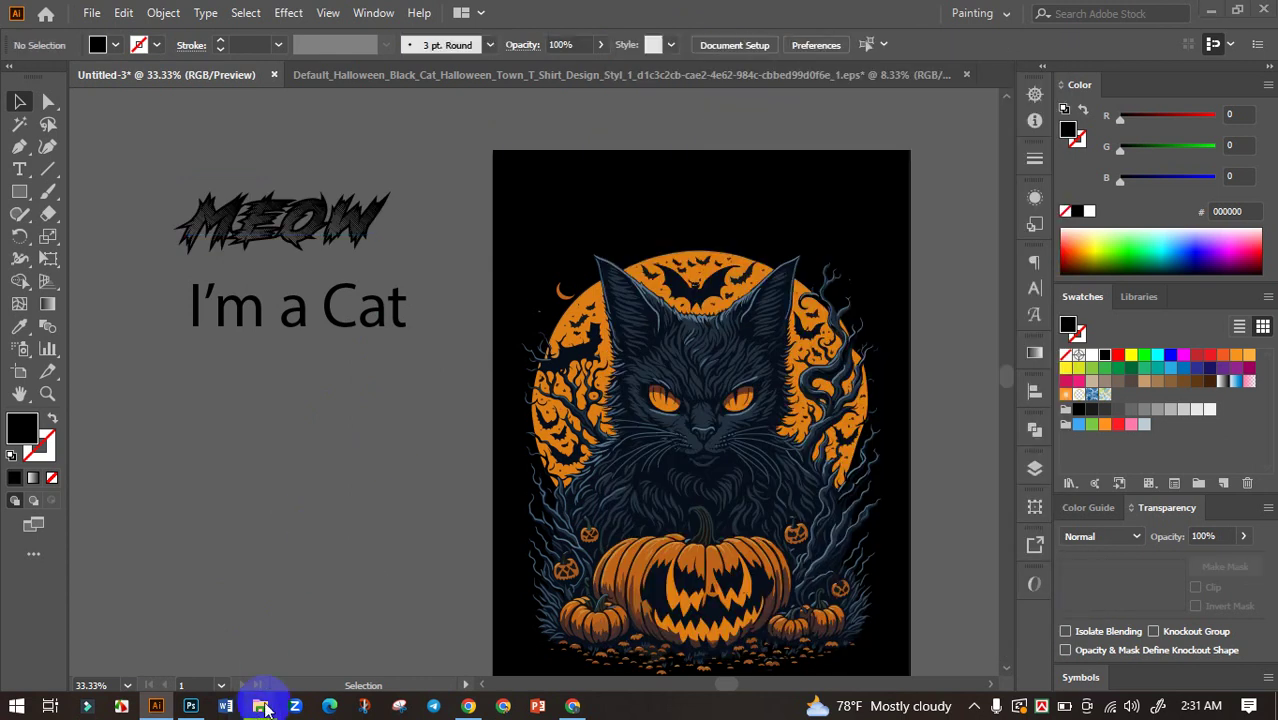
{"action": "left_click", "coordinate": [374, 622]}
Reinstall Sectar from its font preview over the existing copy, then close the preview.
{"action": "double_click", "coordinate": [371, 143]}
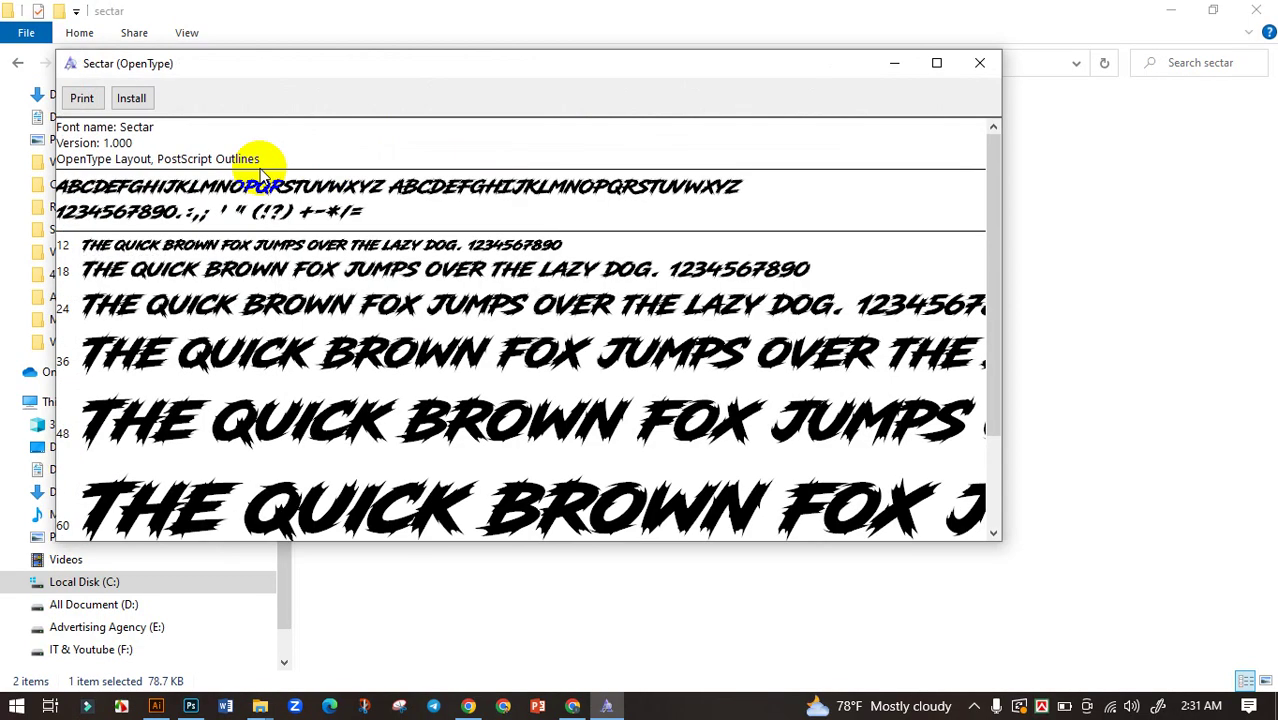
{"action": "left_click", "coordinate": [135, 99]}
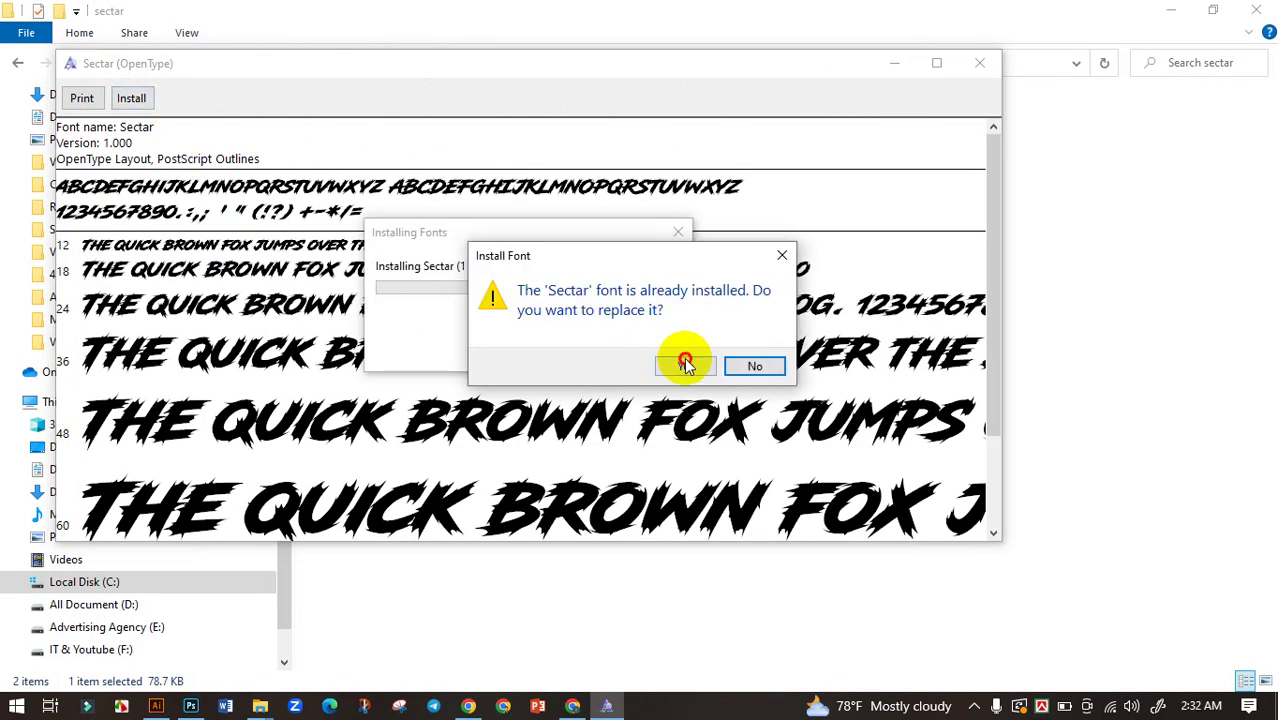
{"action": "left_click", "coordinate": [684, 360]}
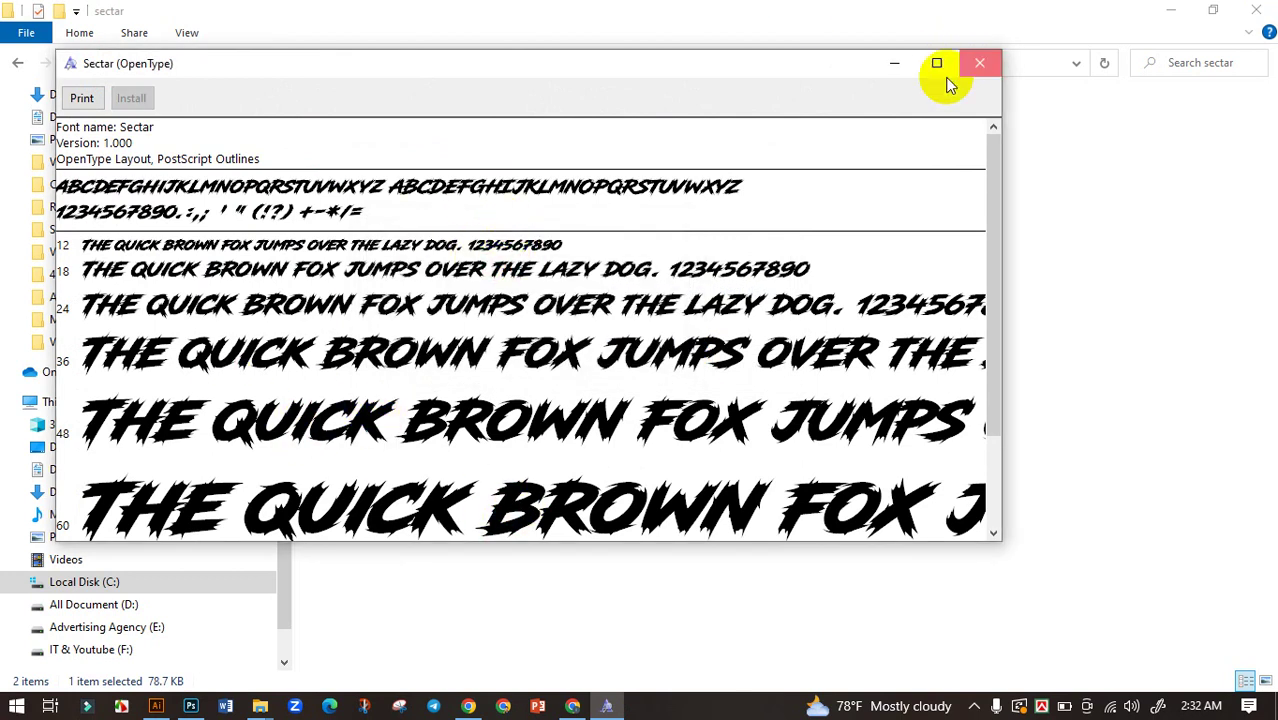
{"action": "left_click", "coordinate": [980, 63]}
{"action": "scroll", "coordinate": [178, 492], "scroll_direction": "down", "scroll_amount": 1}
Search D:\All Fonts for 'sec' to find the old Sectar font files.
{"action": "left_click", "coordinate": [112, 560]}
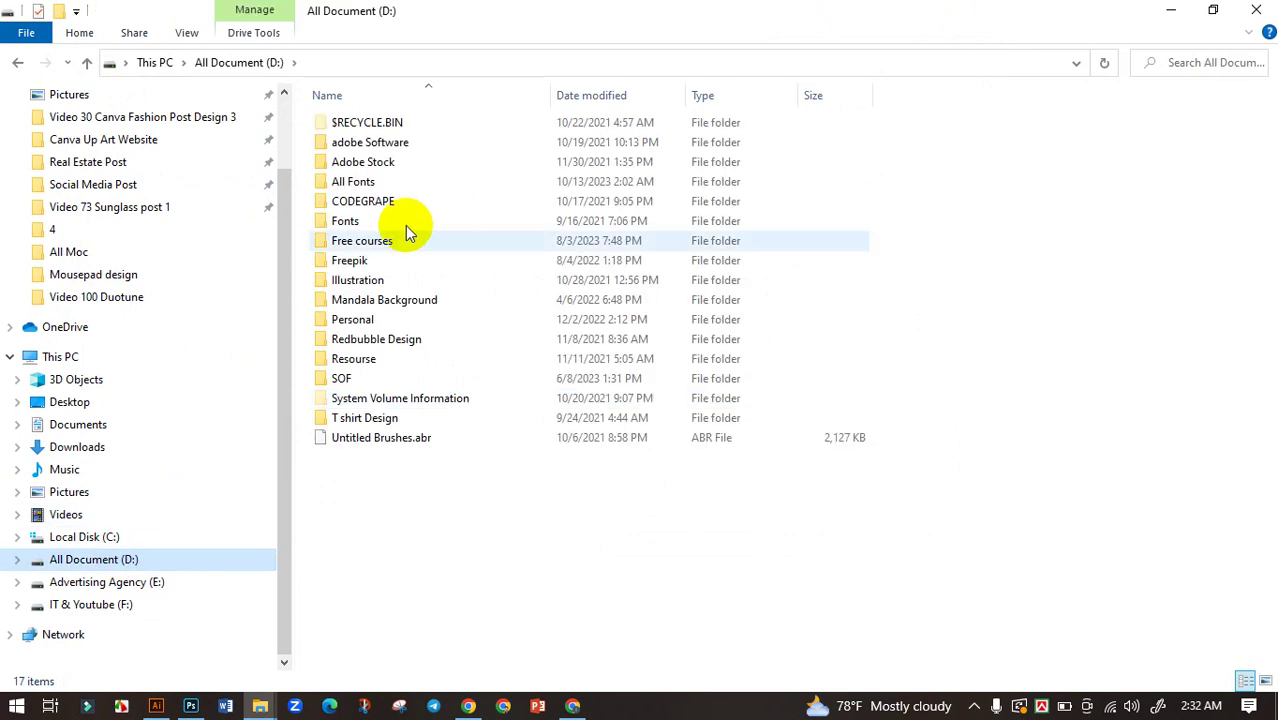
{"action": "double_click", "coordinate": [378, 186]}
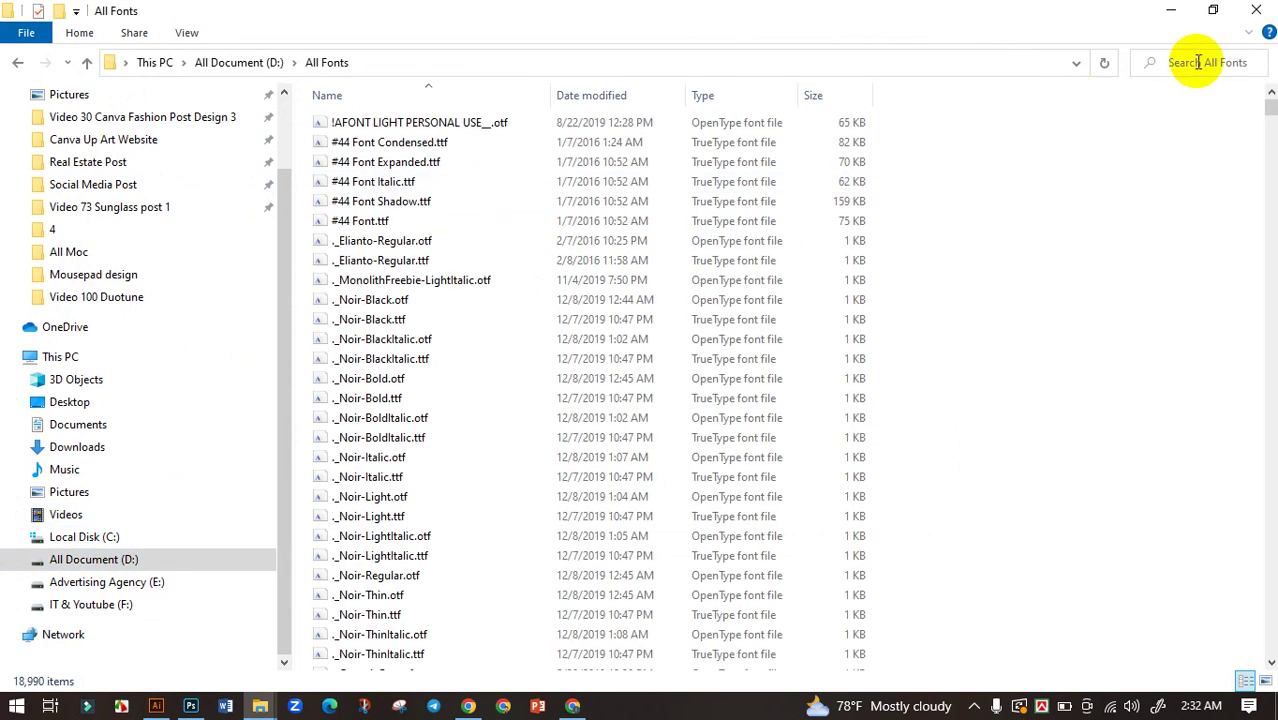
{"action": "left_click", "coordinate": [1198, 62]}
{"action": "type", "text": "sec"}
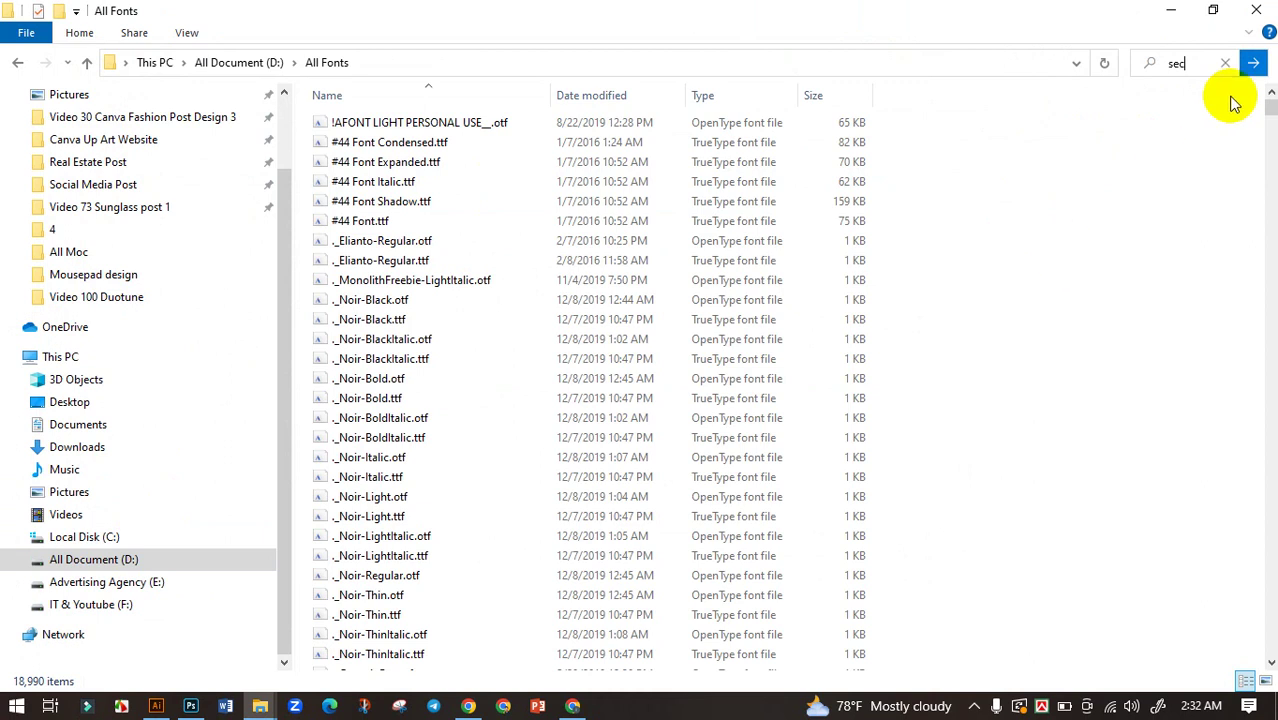
{"action": "left_click", "coordinate": [1250, 64]}
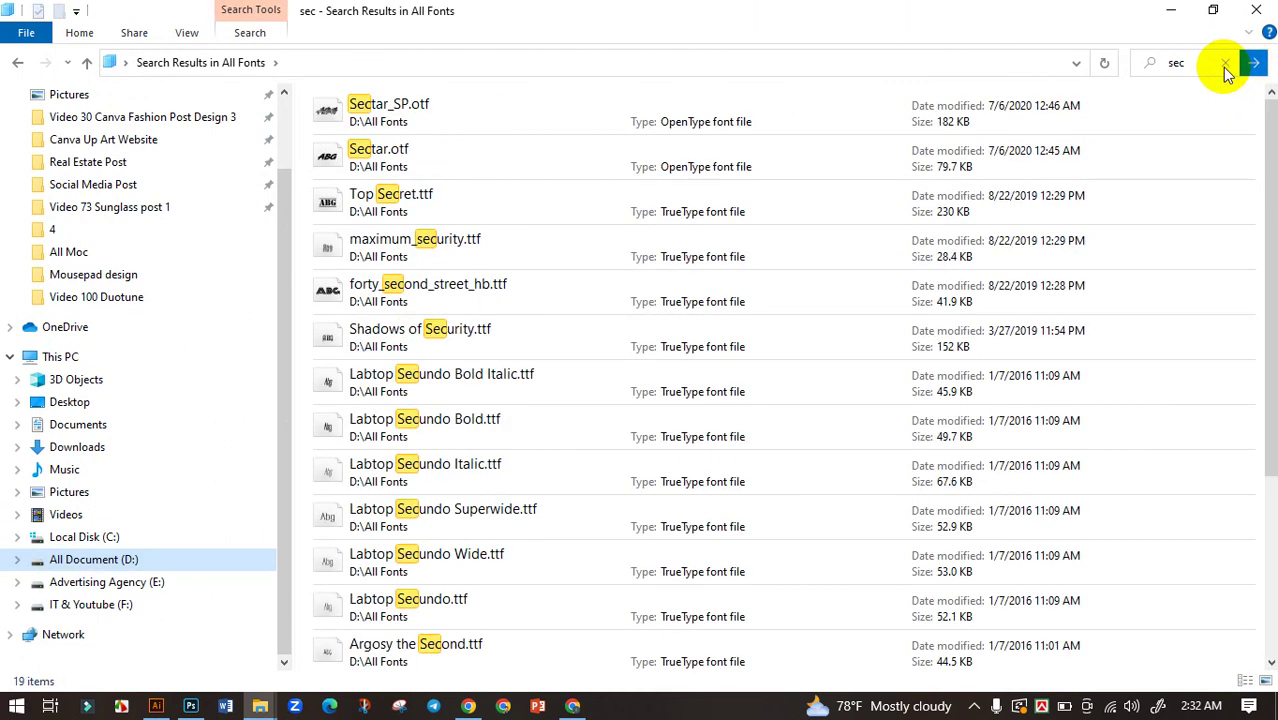
Delete Sectar.otf and Sectar_SP.otf, skipping missing items, and refresh the results.
{"action": "left_click", "coordinate": [473, 160]}
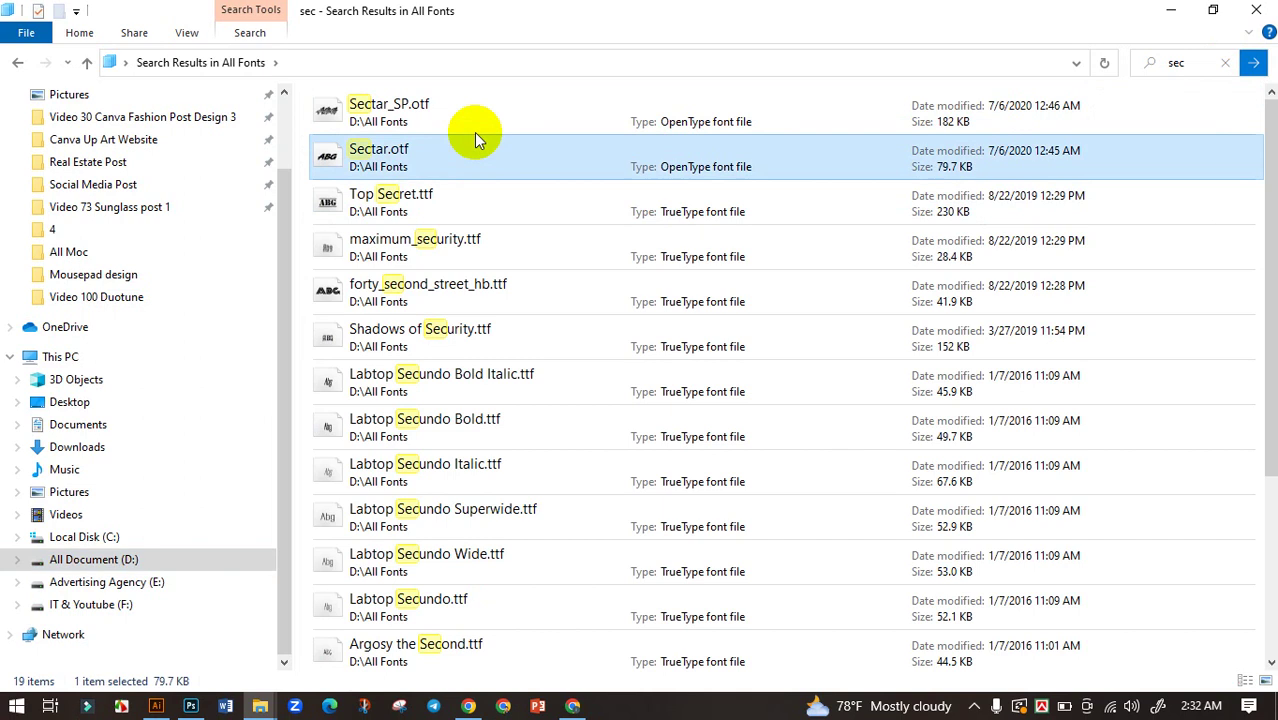
{"action": "left_click", "coordinate": [481, 115], "text": "ctrl"}
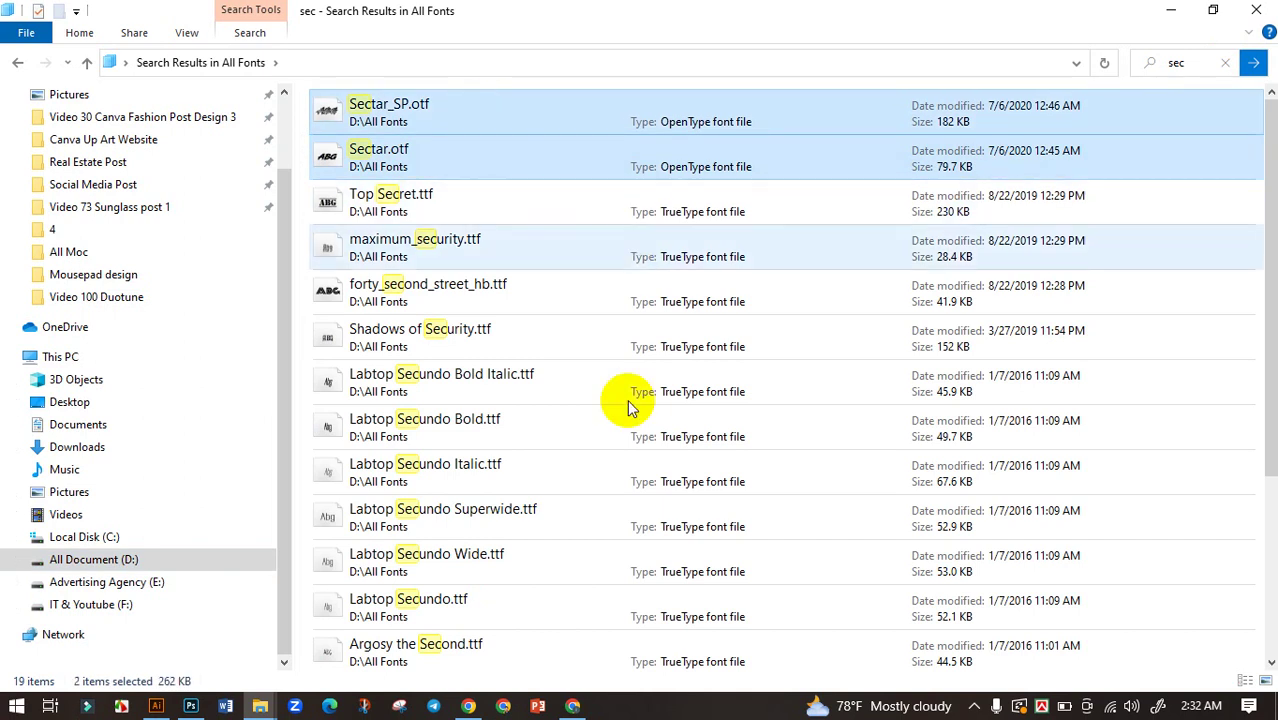
{"action": "right_click", "coordinate": [432, 121]}
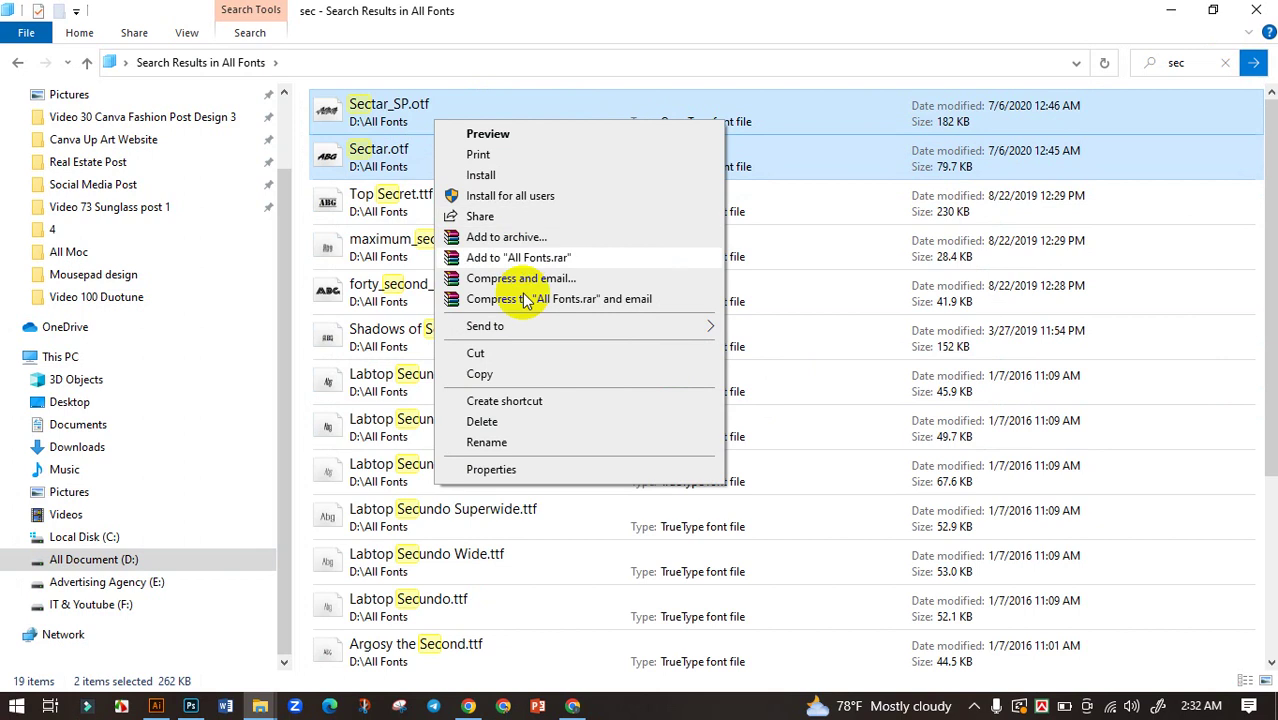
{"action": "left_click", "coordinate": [488, 422]}
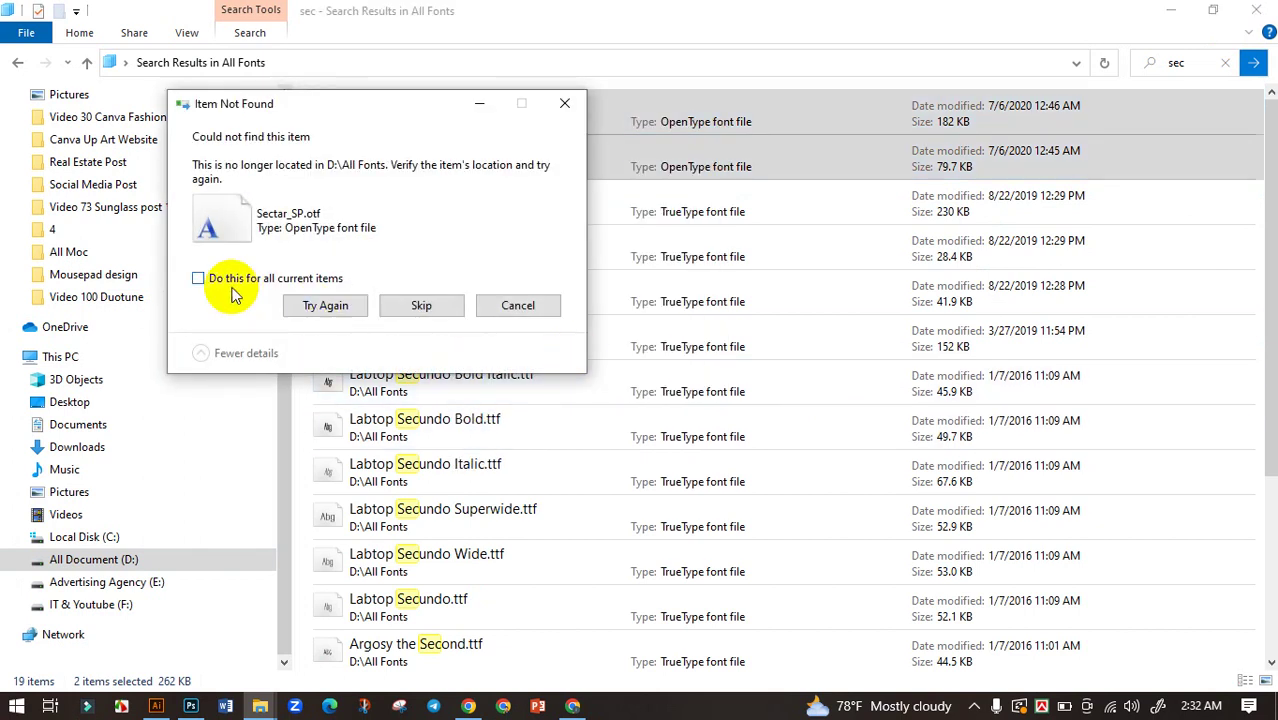
{"action": "left_click", "coordinate": [200, 279]}
{"action": "left_click", "coordinate": [418, 305]}
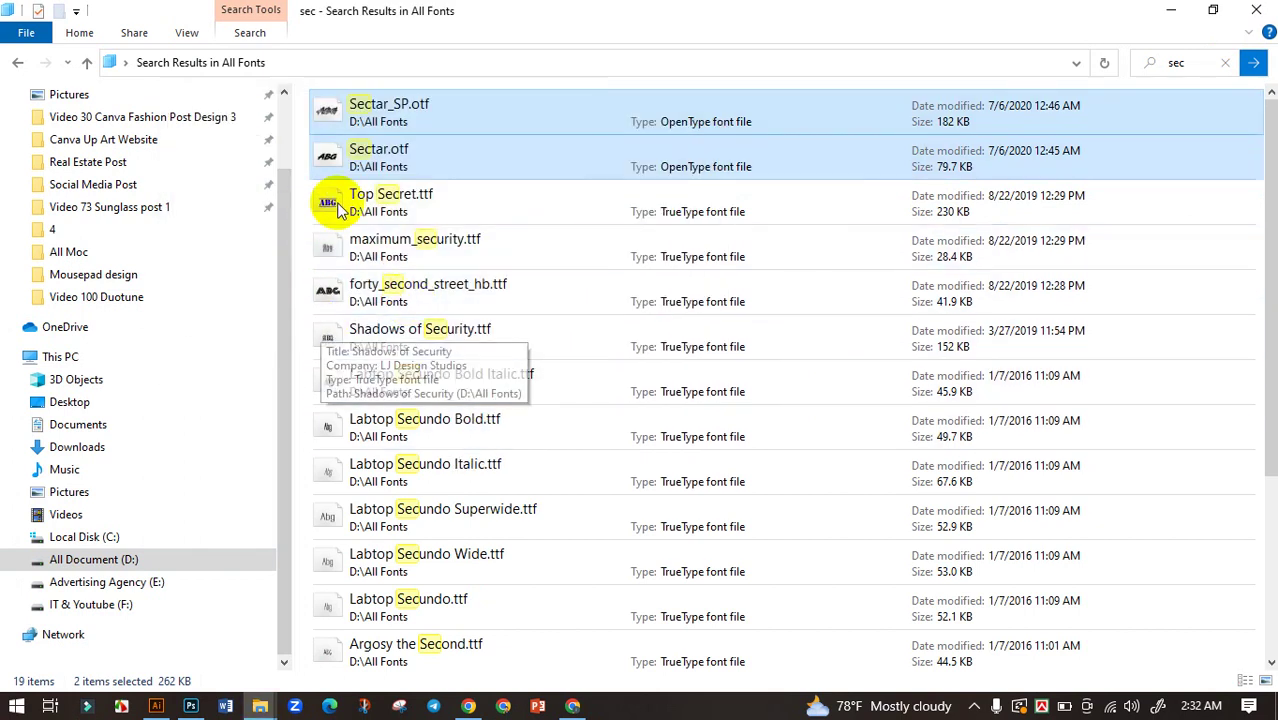
{"action": "right_click", "coordinate": [803, 215]}
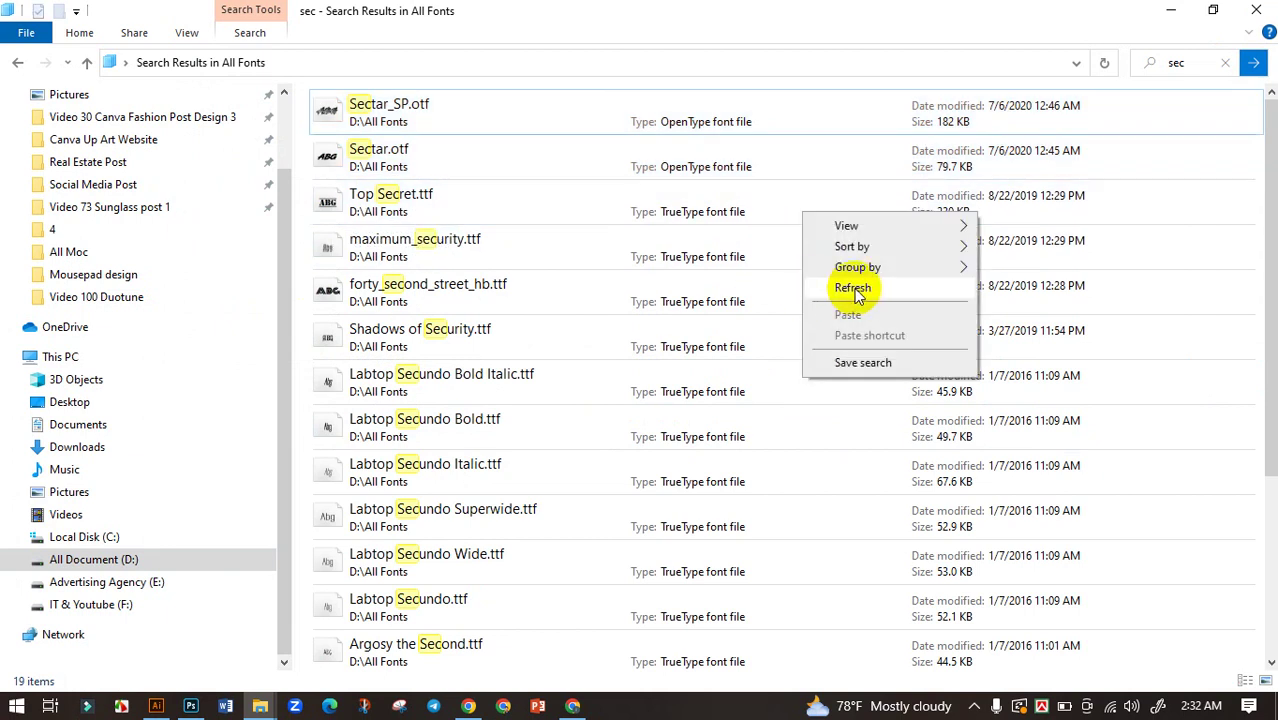
{"action": "left_click", "coordinate": [853, 288]}
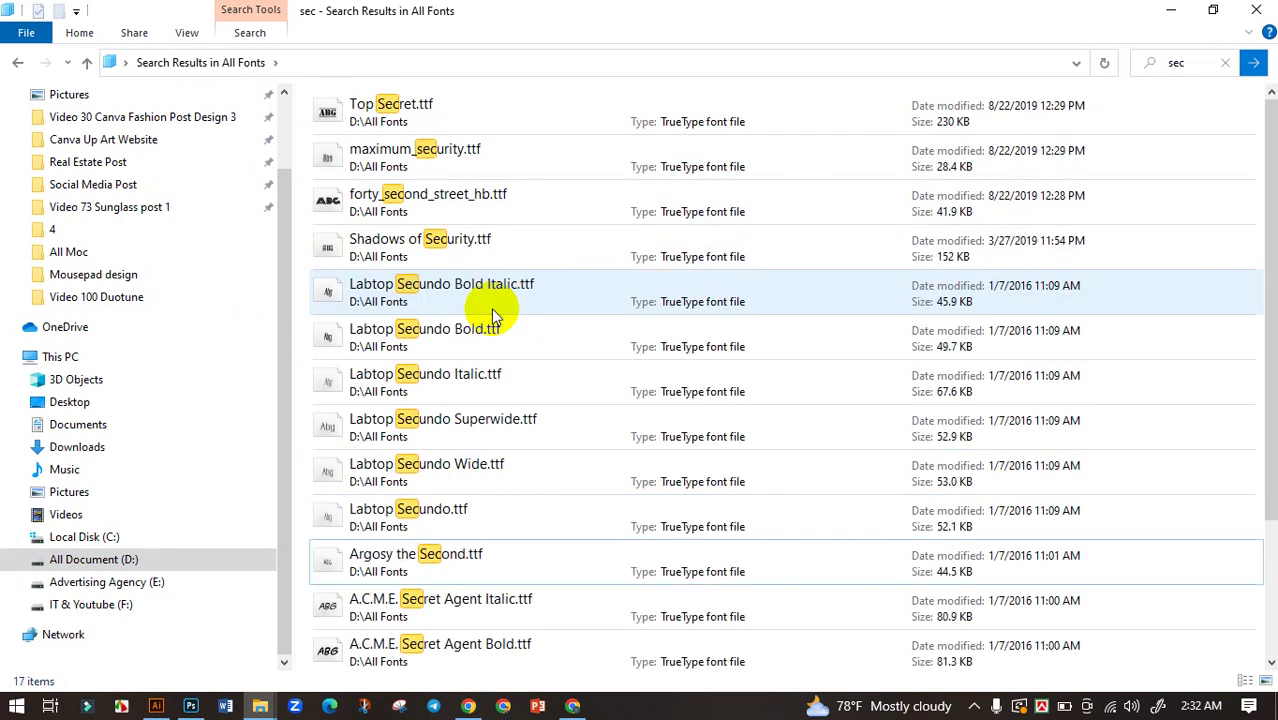
{"action": "scroll", "coordinate": [60, 290], "scroll_direction": "up", "scroll_amount": 2}
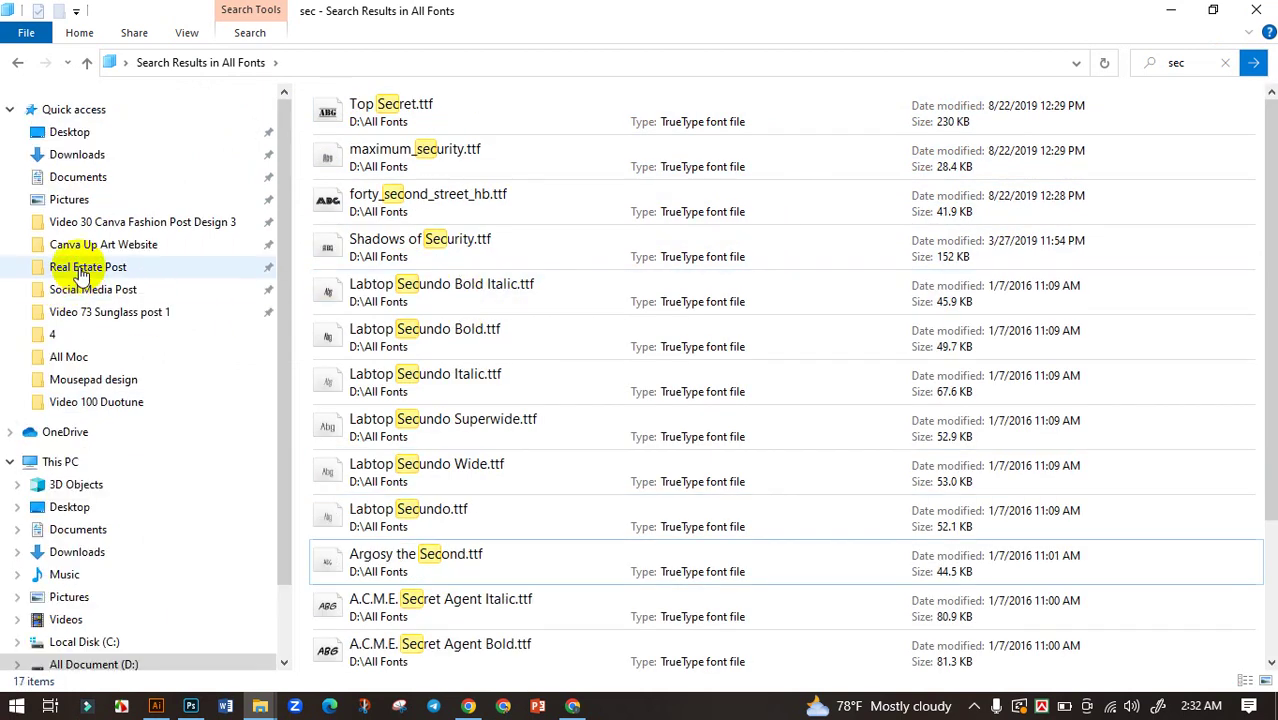
Install Sectar.otf from Downloads > sectar > sectar for all users, replacing the existing font.
{"action": "left_click", "coordinate": [105, 158]}
{"action": "left_click", "coordinate": [447, 182]}
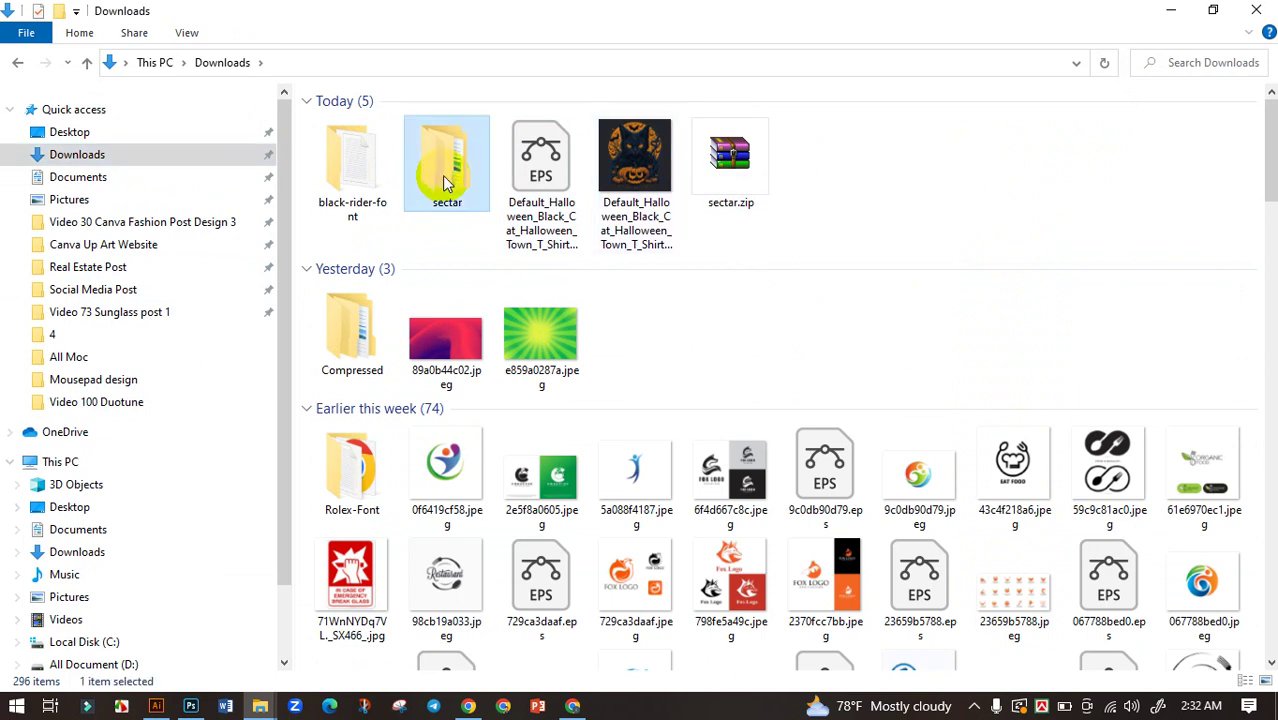
{"action": "double_click", "coordinate": [447, 182]}
{"action": "double_click", "coordinate": [358, 138]}
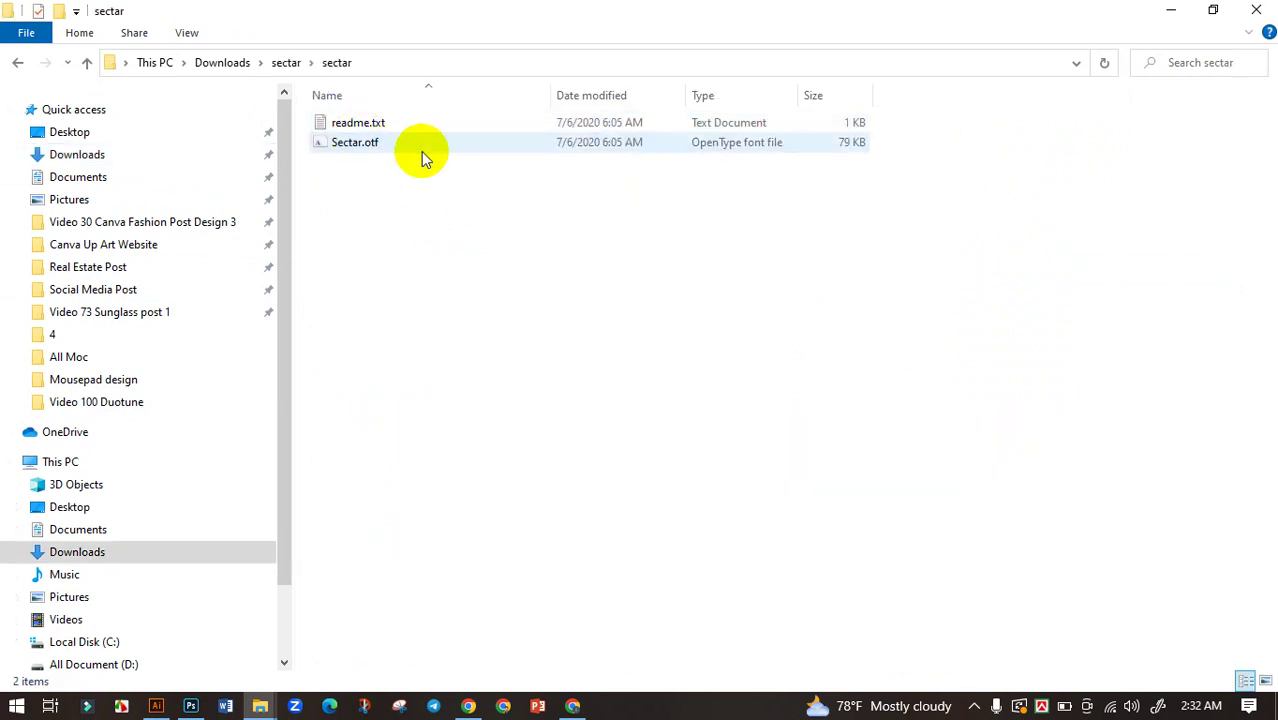
{"action": "left_click", "coordinate": [422, 152]}
{"action": "right_click", "coordinate": [422, 152]}
{"action": "left_click", "coordinate": [492, 245]}
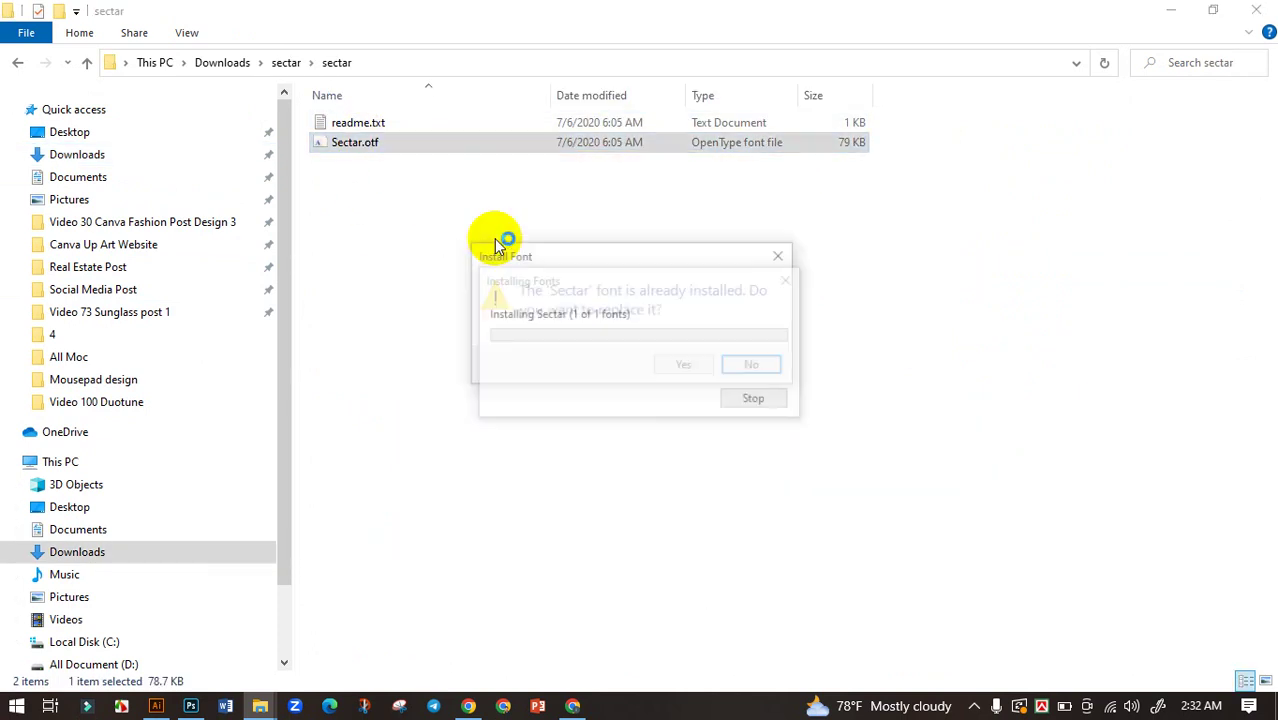
{"action": "left_click", "coordinate": [682, 366]}
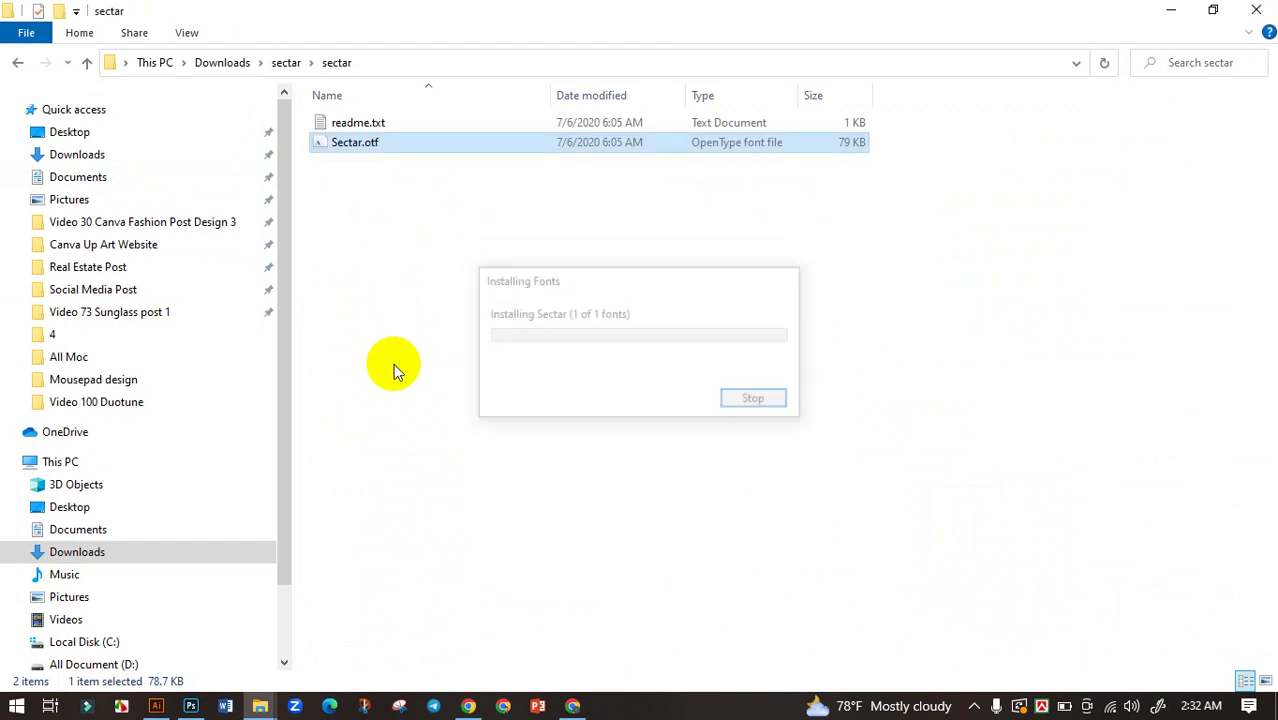
{"action": "left_click", "coordinate": [157, 706]}
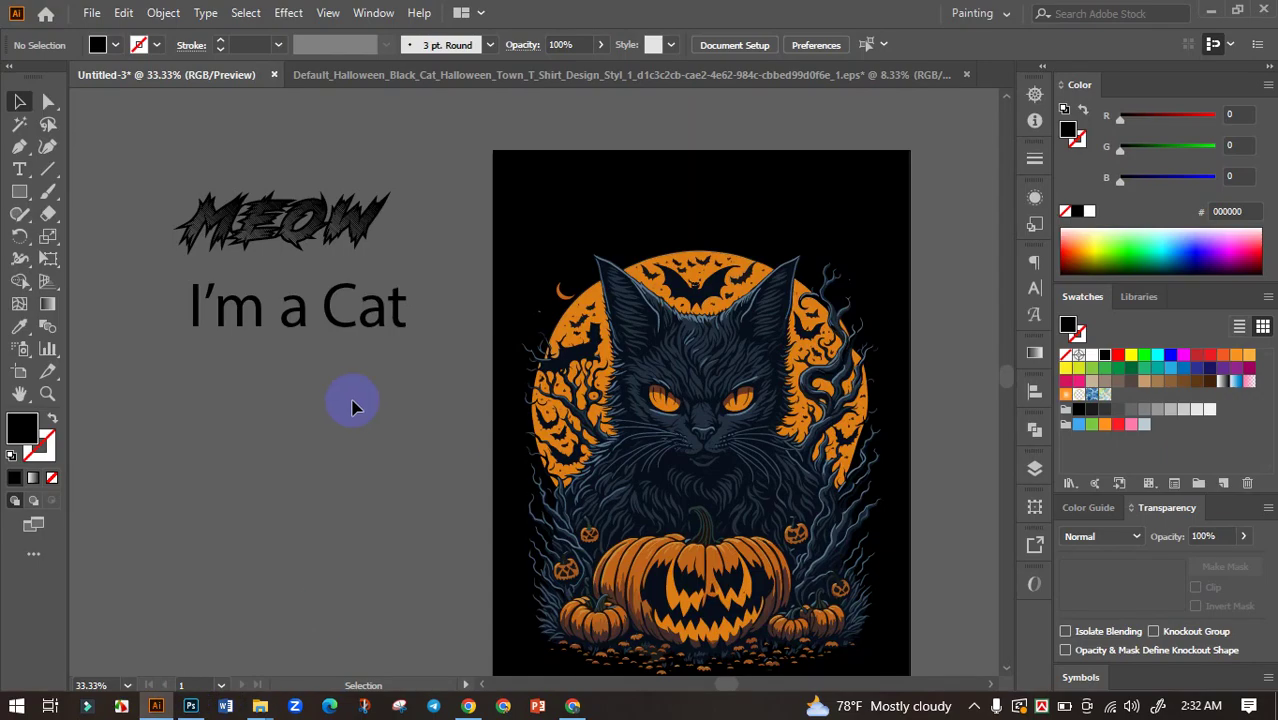
Search fonts for 'sec' and apply the Sectar font to MEOW.
{"action": "left_click", "coordinate": [345, 215]}
{"action": "left_click", "coordinate": [690, 45]}
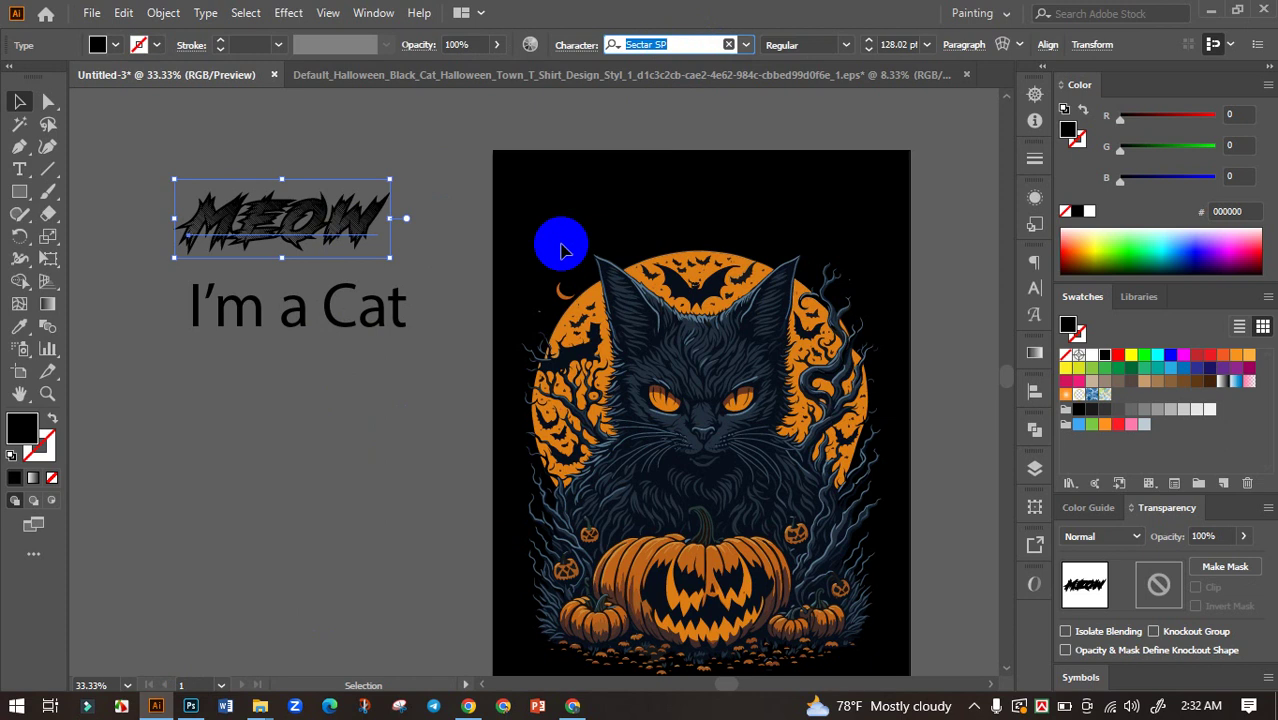
{"action": "type", "text": "sec"}
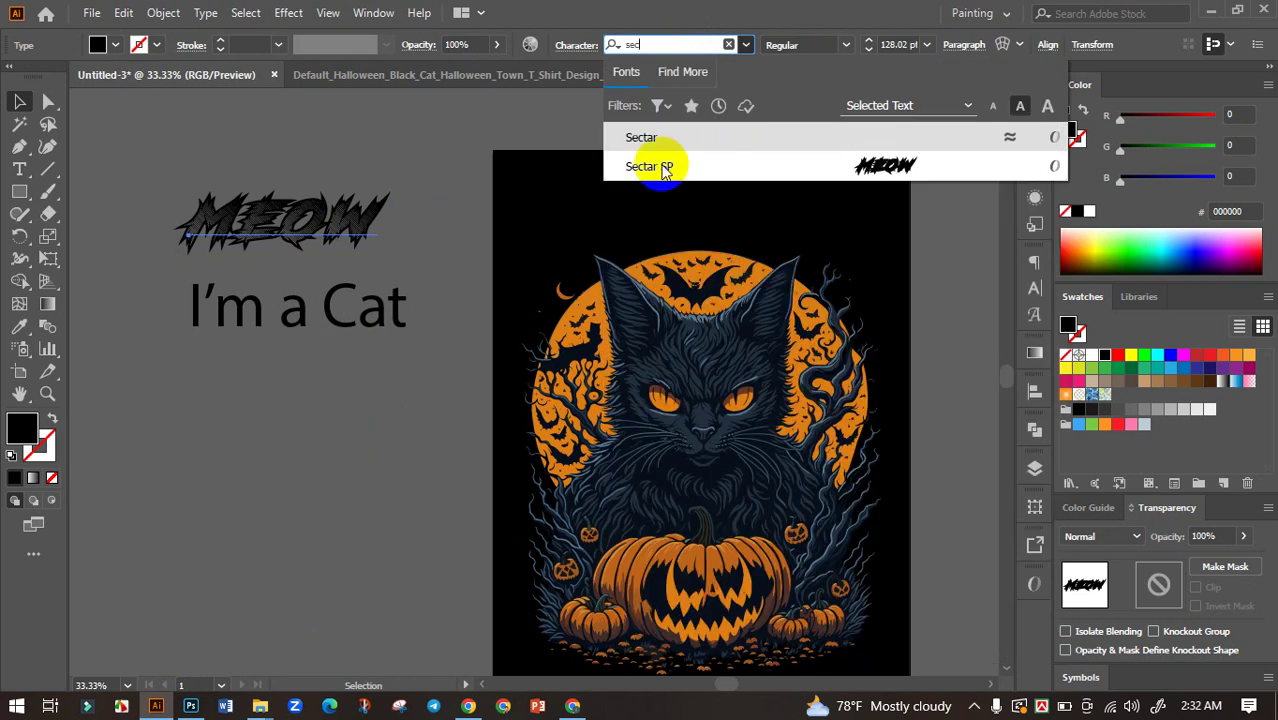
{"action": "left_click", "coordinate": [672, 137]}
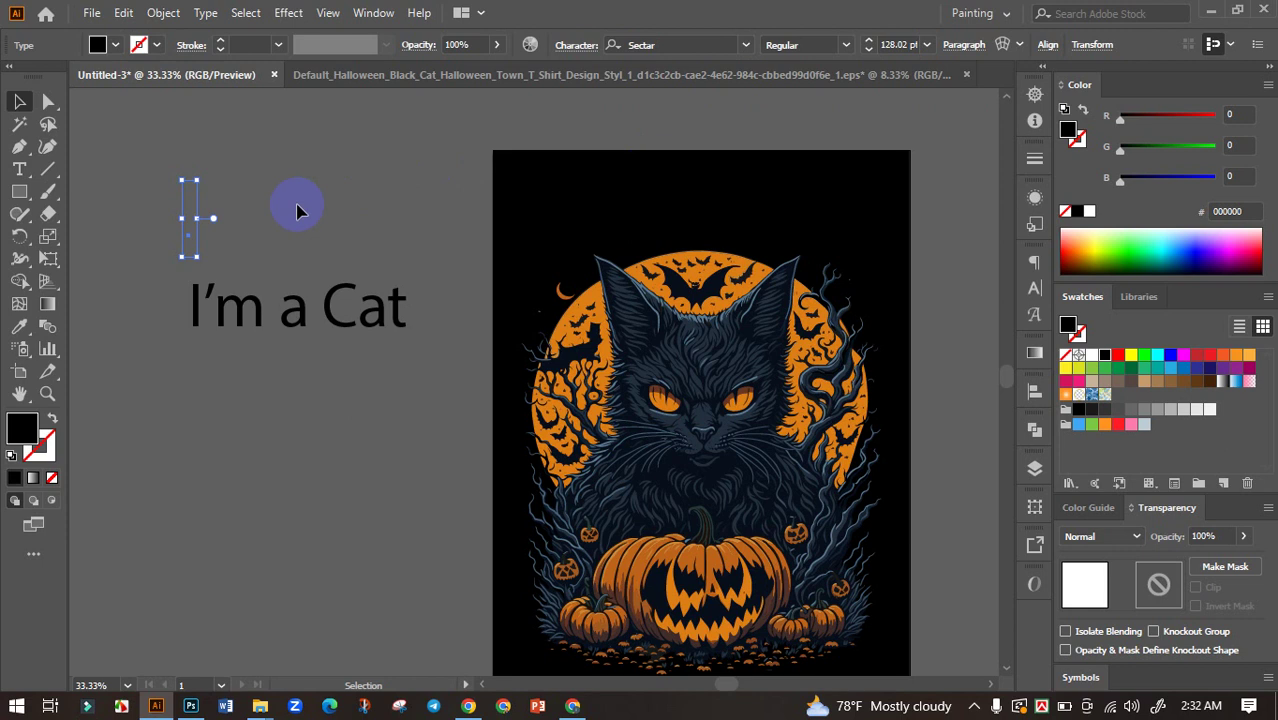
{"action": "type", "text": "MEOW"}
Reselect MEOW and browse the font list to settle on Scary Pumpkin.
{"action": "left_click", "coordinate": [425, 245]}
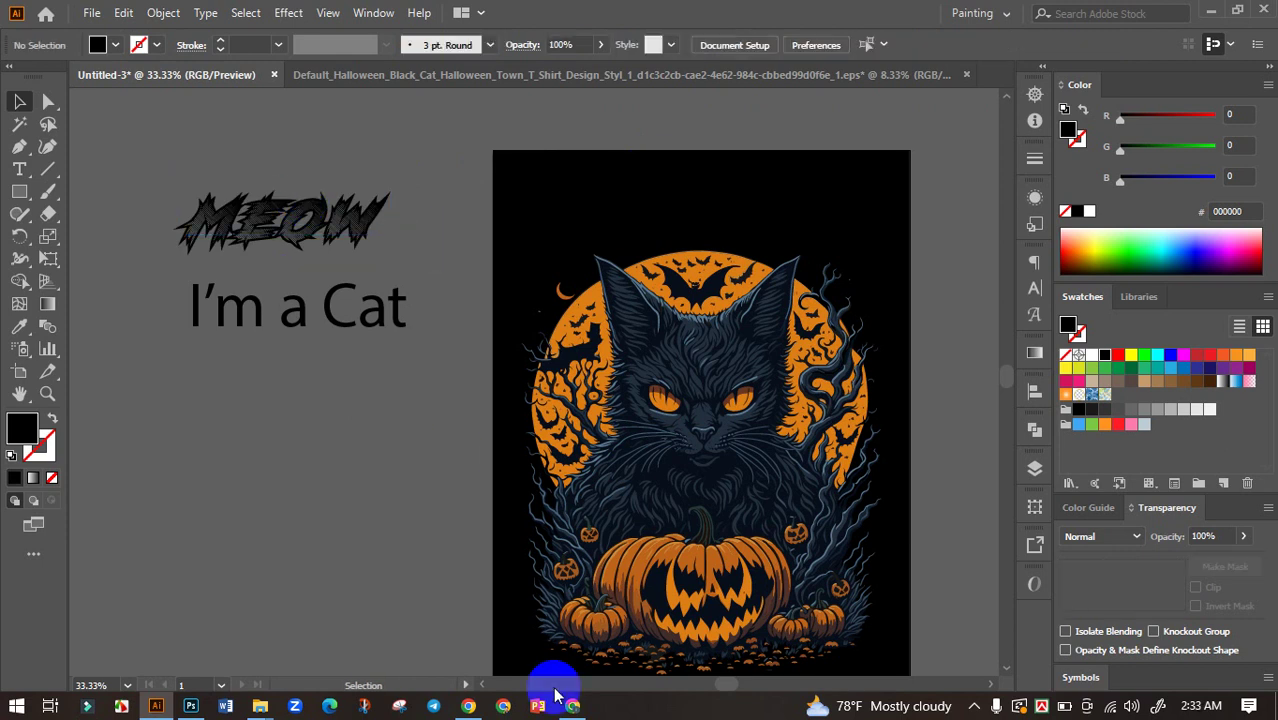
{"action": "left_click", "coordinate": [300, 215]}
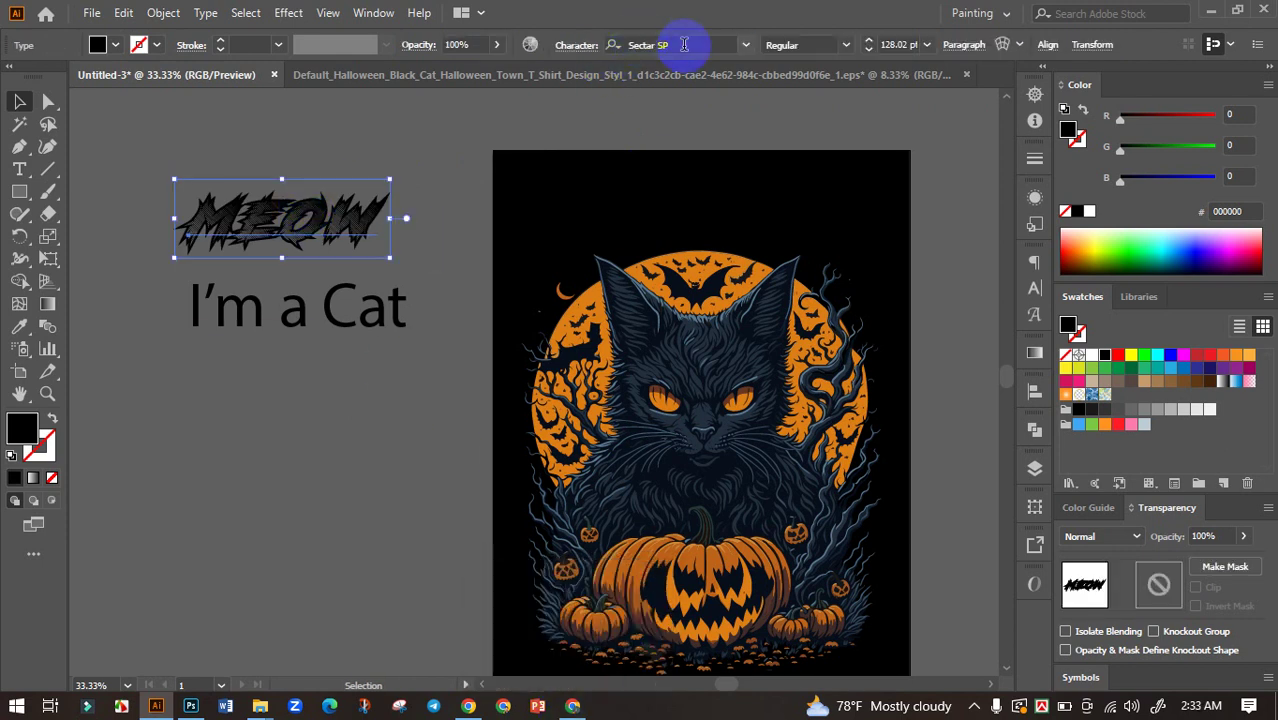
{"action": "type", "text": "e"}
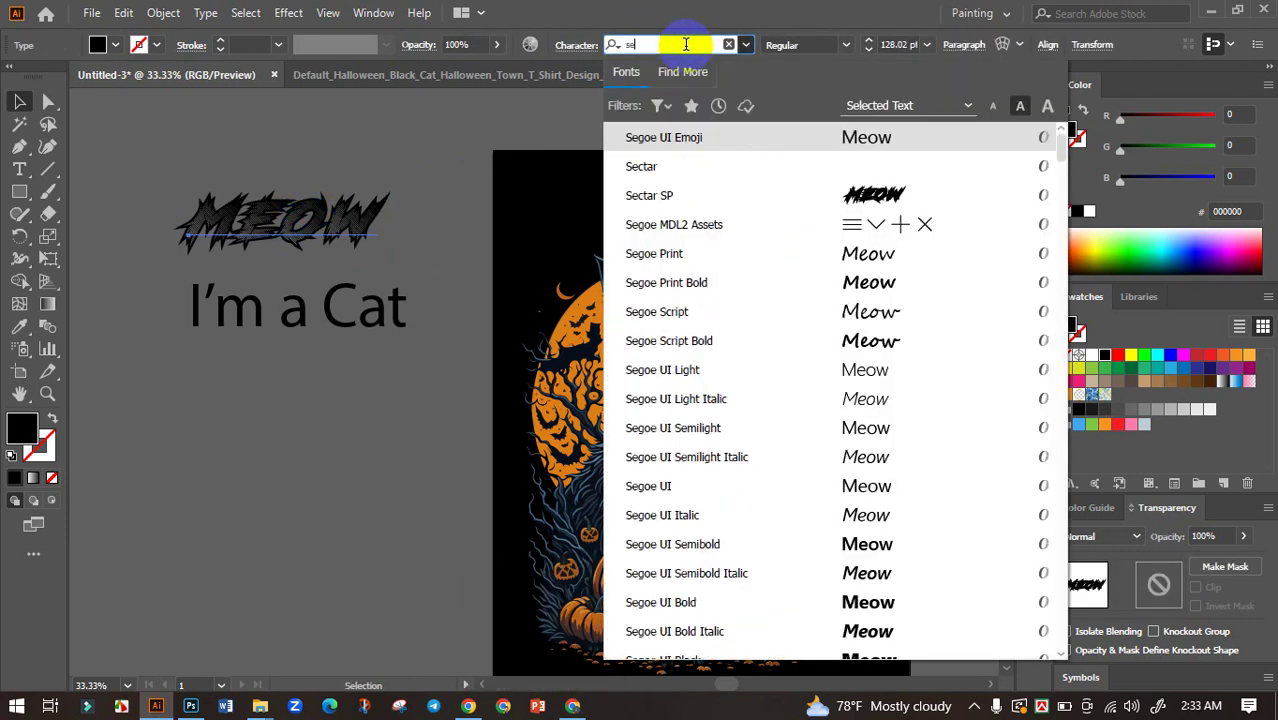
{"action": "type", "text": "c"}
{"action": "key", "text": "BackSpace"}
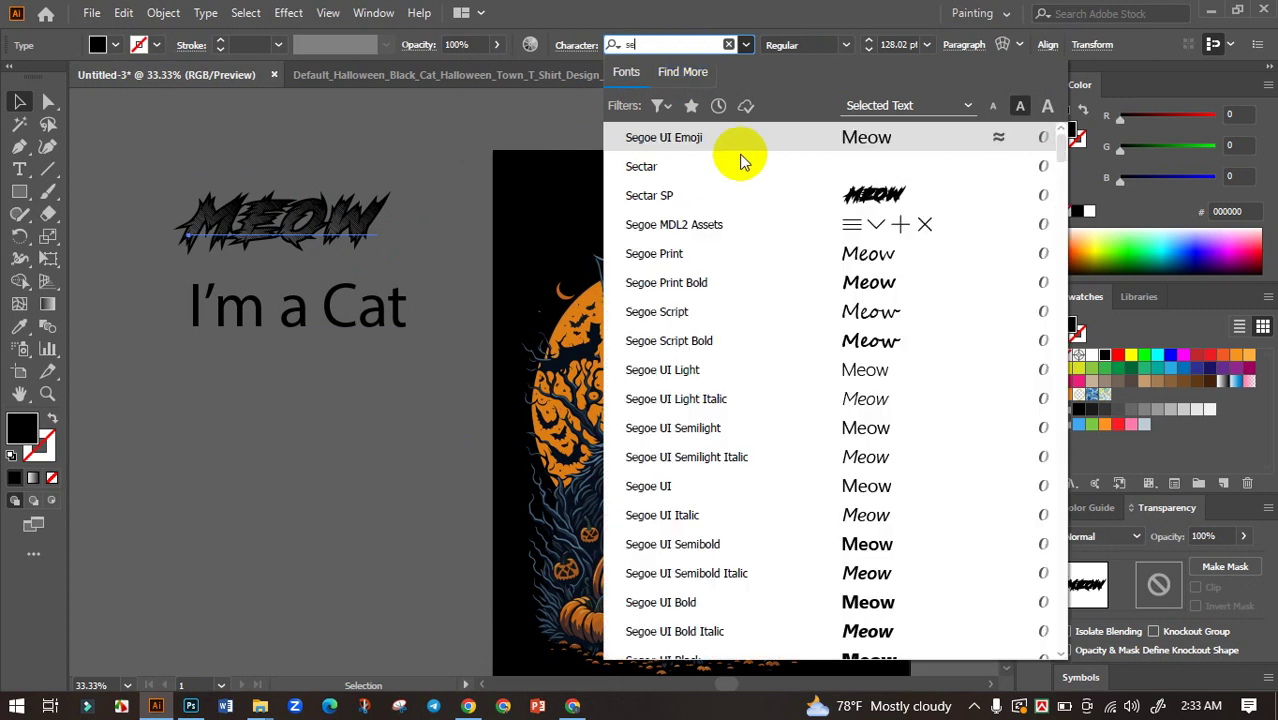
{"action": "scroll", "coordinate": [770, 230], "scroll_direction": "down", "scroll_amount": 3}
{"action": "scroll", "coordinate": [810, 276], "scroll_direction": "up", "scroll_amount": 3}
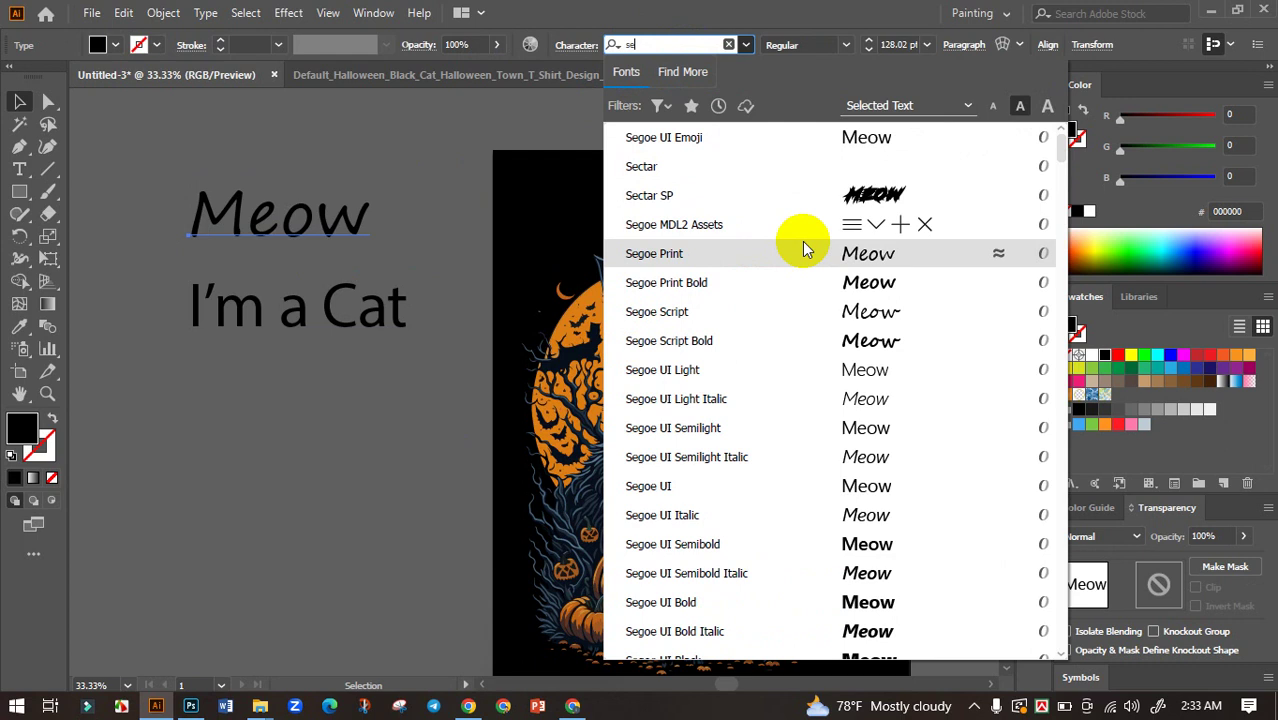
{"action": "key", "text": "BackSpace"}
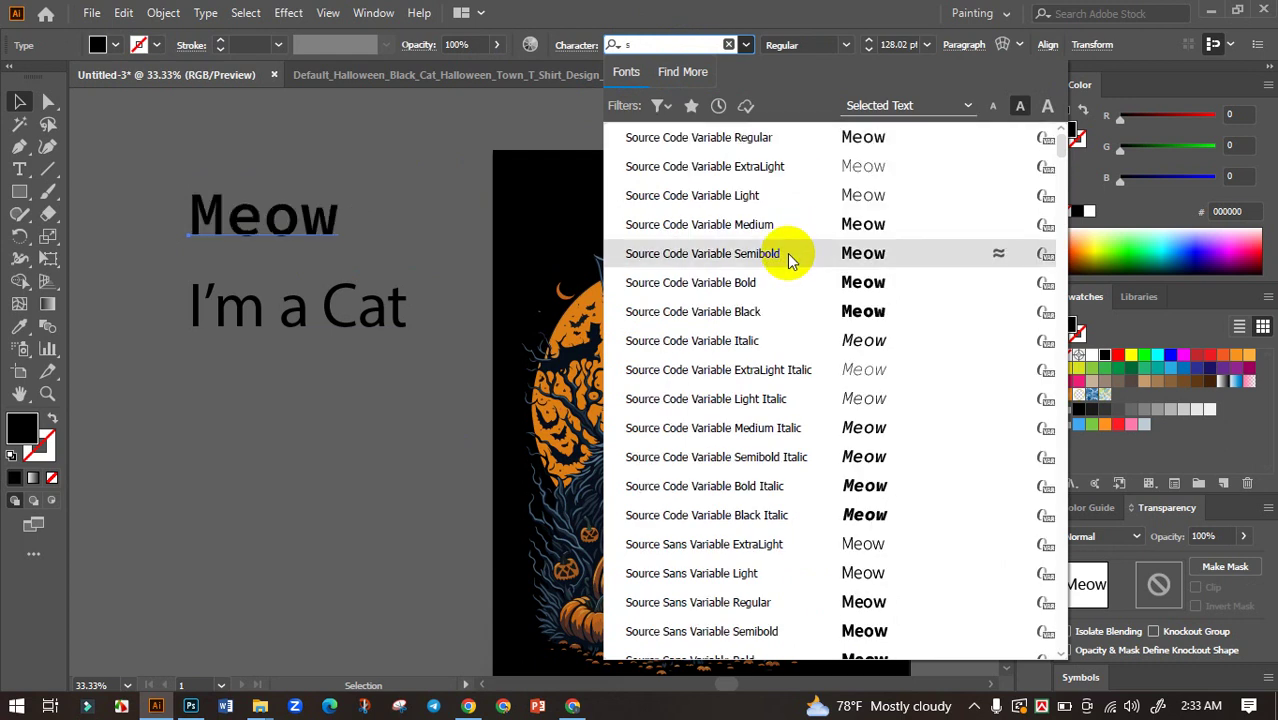
{"action": "key", "text": "Escape"}
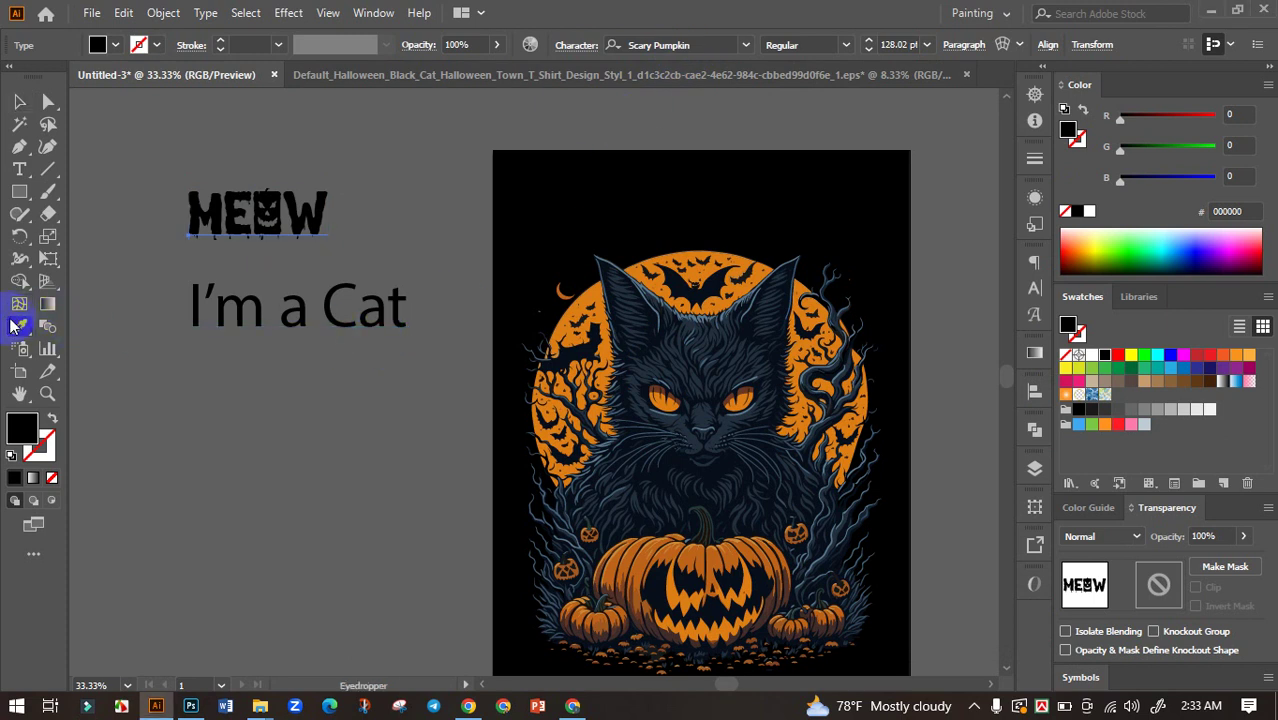
Copy MEOW's Scary Pumpkin style onto I'M A CAT with the Eyedropper.
{"action": "left_click", "coordinate": [19, 101]}
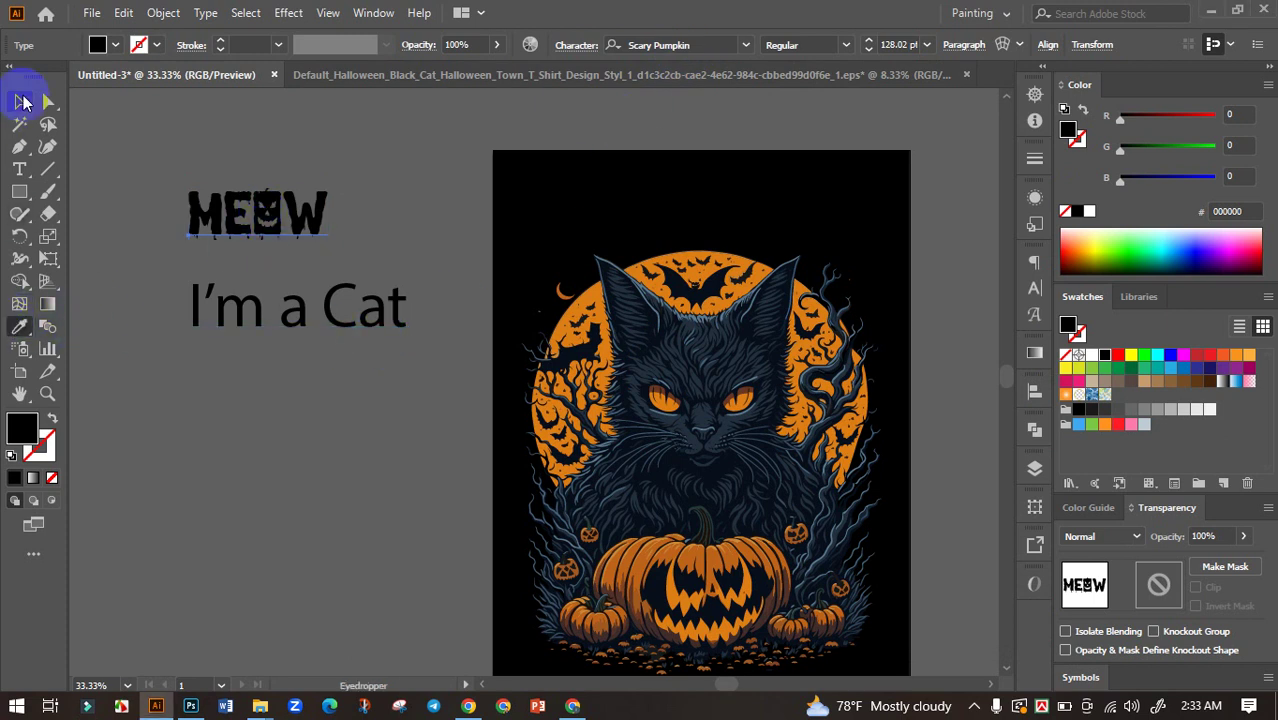
{"action": "left_click", "coordinate": [186, 312]}
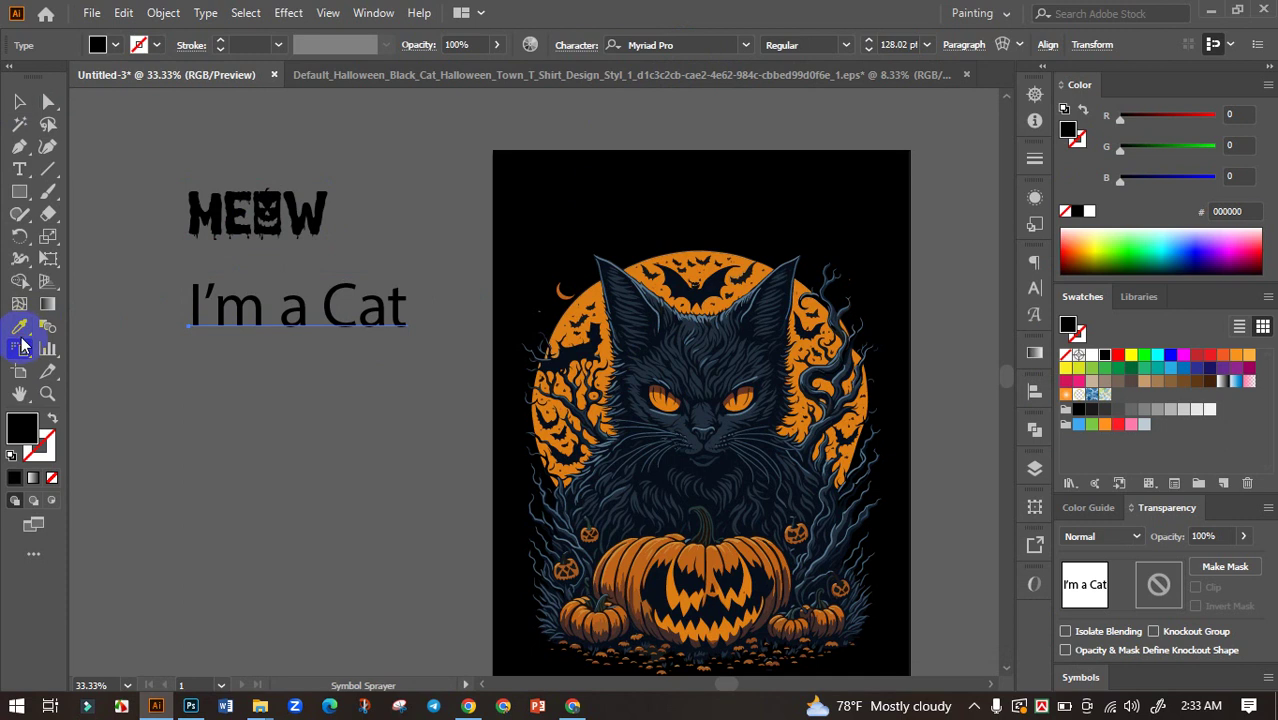
{"action": "left_click", "coordinate": [303, 213]}
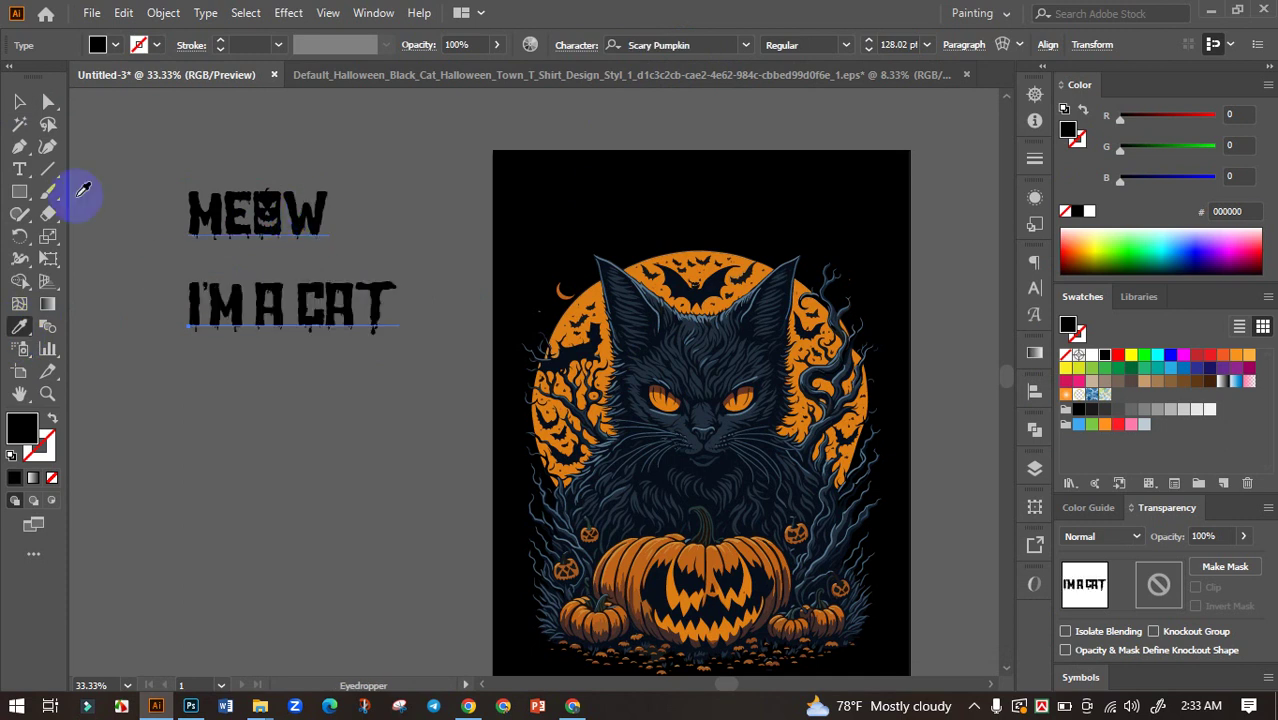
{"action": "left_click", "coordinate": [19, 101]}
Move MEOW onto the top of the cat artwork, make it white, and enlarge it.
{"action": "mouse_move", "coordinate": [172, 116]}
{"action": "left_mouse_down"}
{"action": "mouse_move", "coordinate": [285, 205]}
{"action": "mouse_move", "coordinate": [699, 217]}
{"action": "left_mouse_up"}
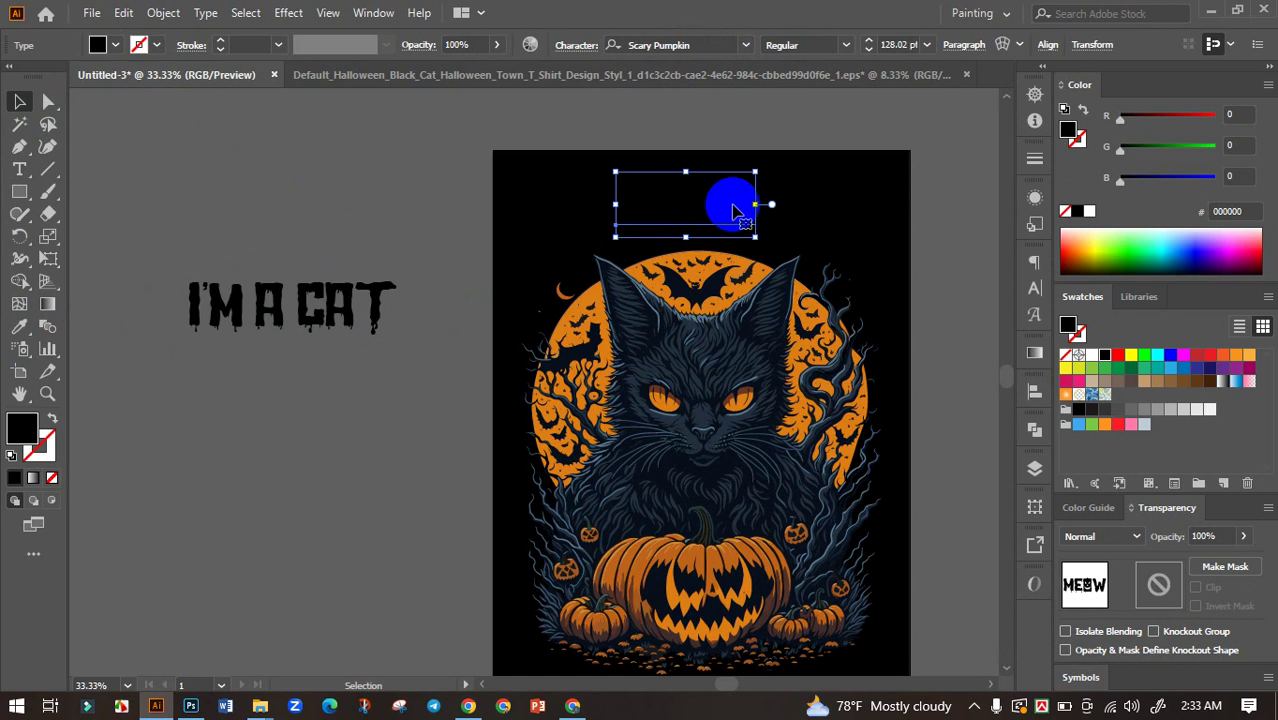
{"action": "left_click", "coordinate": [1090, 357]}
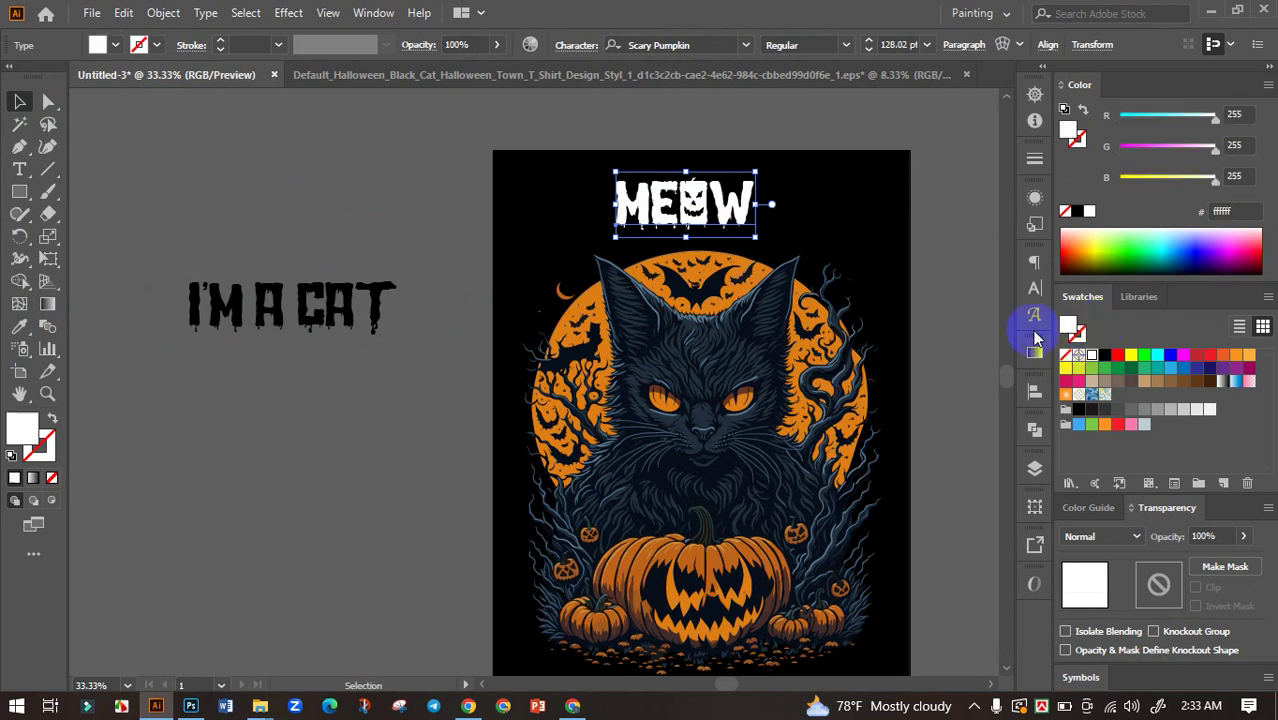
{"action": "left_click_drag", "start_coordinate": [757, 204], "coordinate": [801, 234]}
{"action": "scroll", "coordinate": [740, 192], "scroll_direction": "up", "scroll_amount": 2}
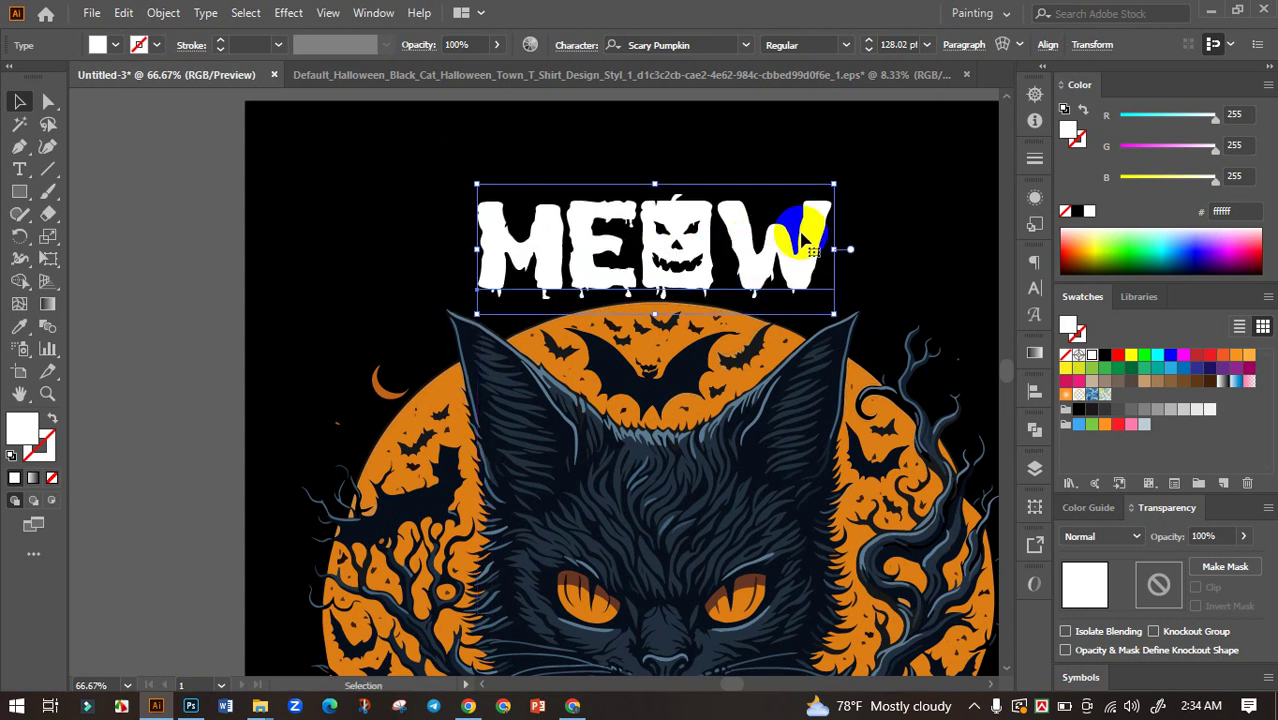
Change MEOW's warp from Arc Lower to a plain Arc with 15% bend.
{"action": "left_click", "coordinate": [1001, 44]}
{"action": "left_click", "coordinate": [1025, 306]}
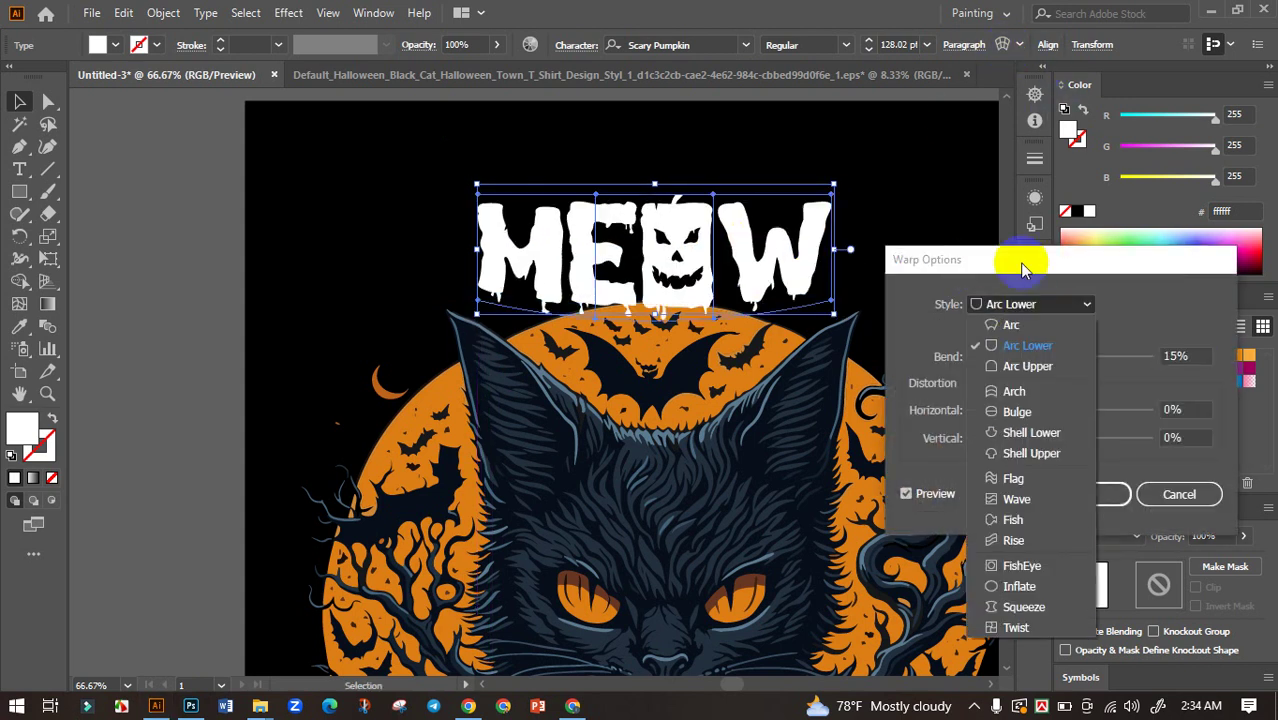
{"action": "left_click", "coordinate": [1000, 322]}
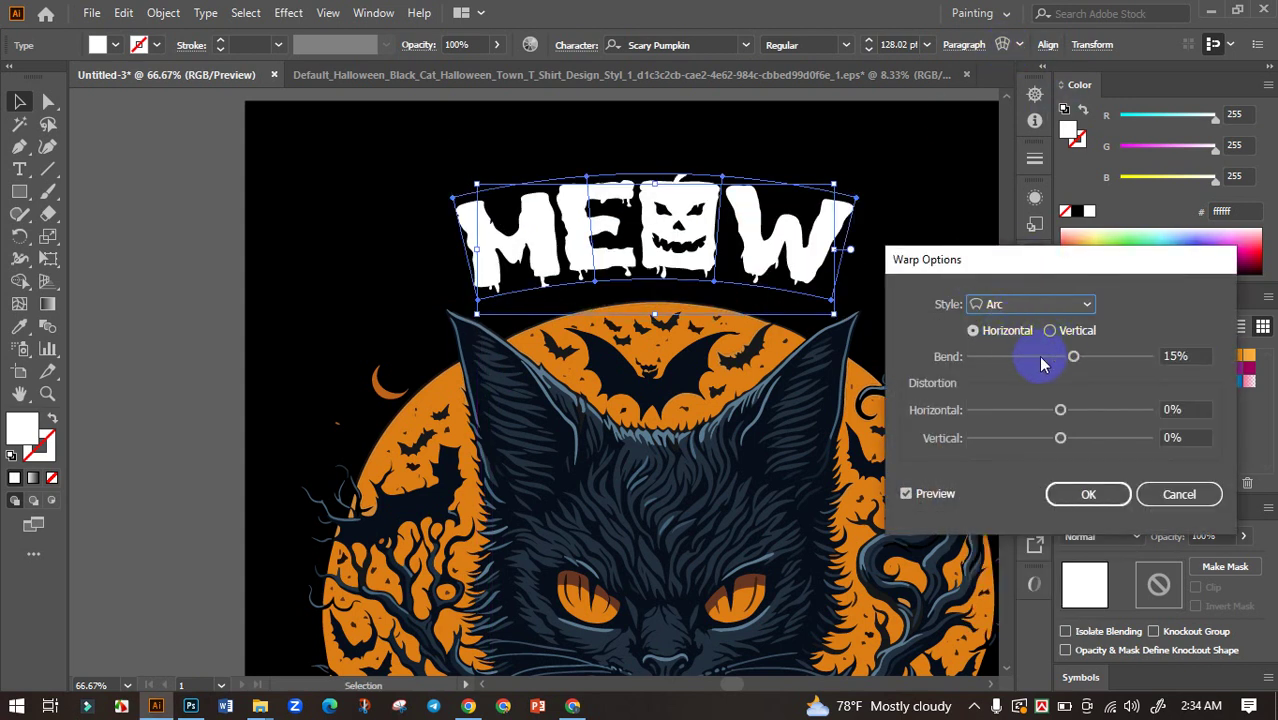
{"action": "left_click", "coordinate": [1088, 494]}
Nudge MEOW slightly lower and bring the I'M A CAT text into view.
{"action": "left_click_drag", "start_coordinate": [714, 236], "coordinate": [721, 263]}
{"action": "scroll", "coordinate": [721, 263], "scroll_direction": "down", "scroll_amount": 3}
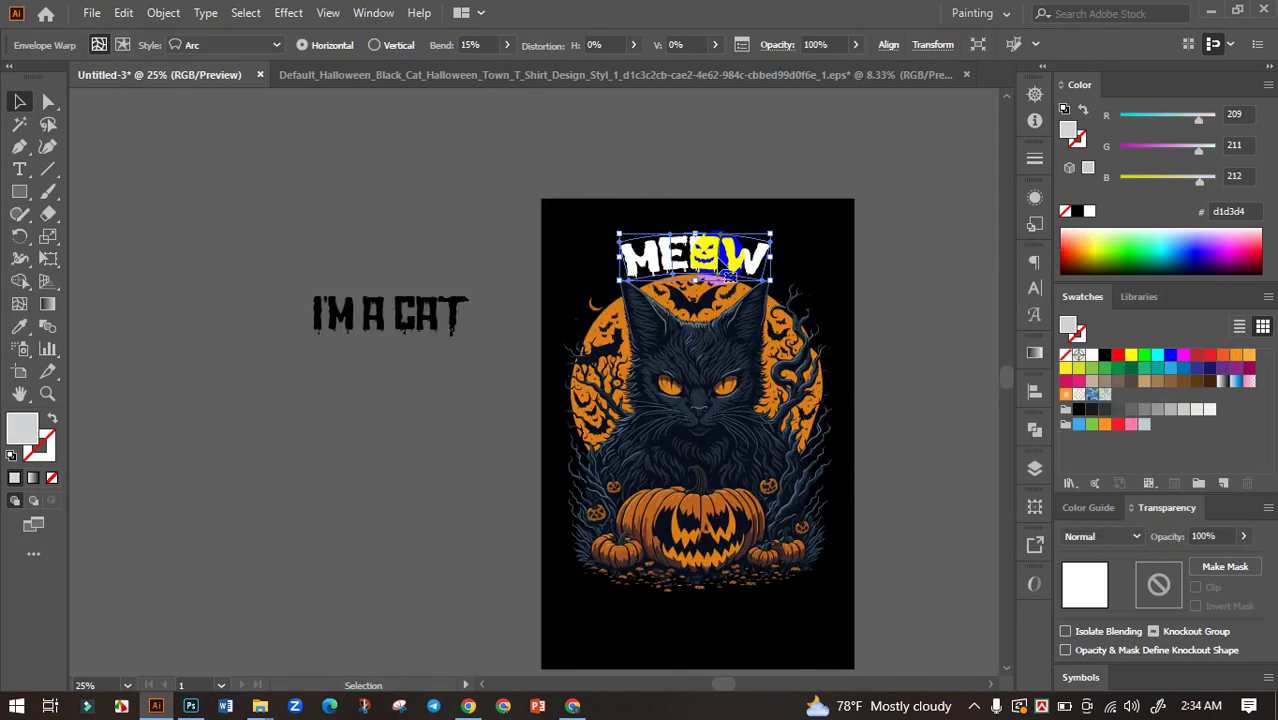
{"action": "left_click", "coordinate": [472, 248]}
{"action": "left_click_drag", "start_coordinate": [471, 260], "coordinate": [448, 122]}
{"action": "double_click", "coordinate": [383, 175]}
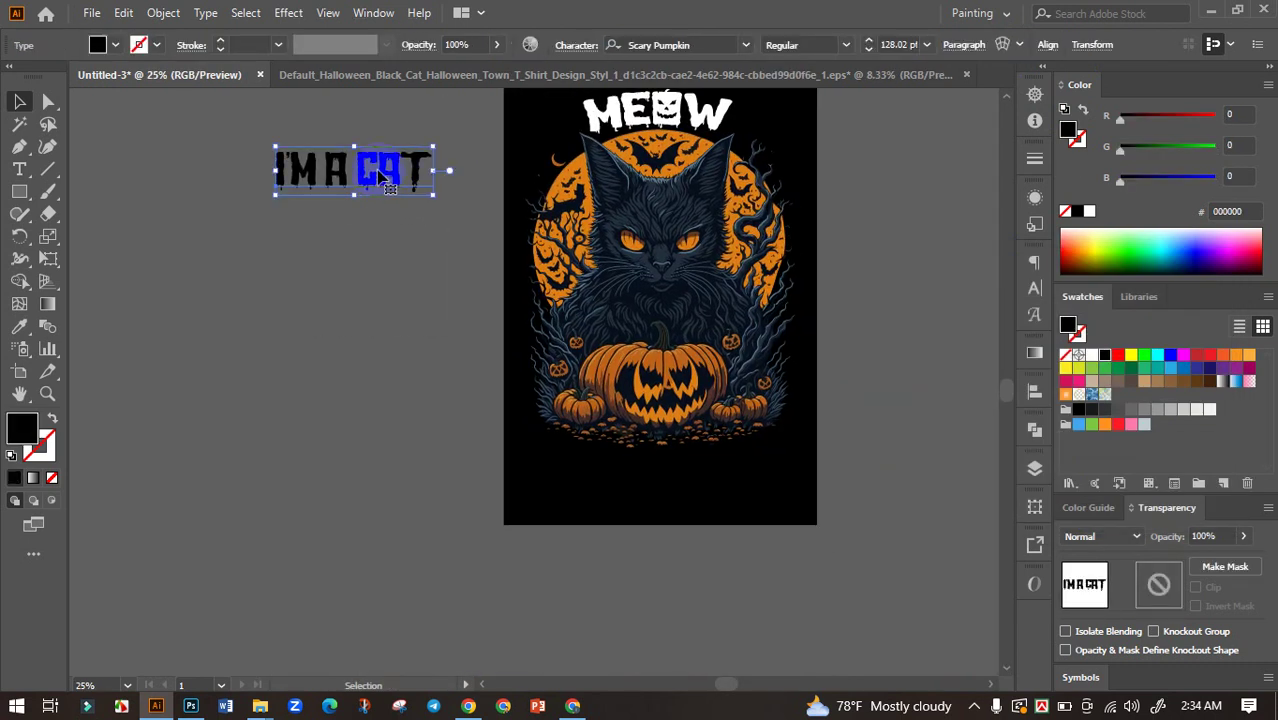
Move I'M A CAT to the artboard bottom, make it white, and enlarge it.
{"action": "left_click_drag", "start_coordinate": [380, 175], "coordinate": [700, 475]}
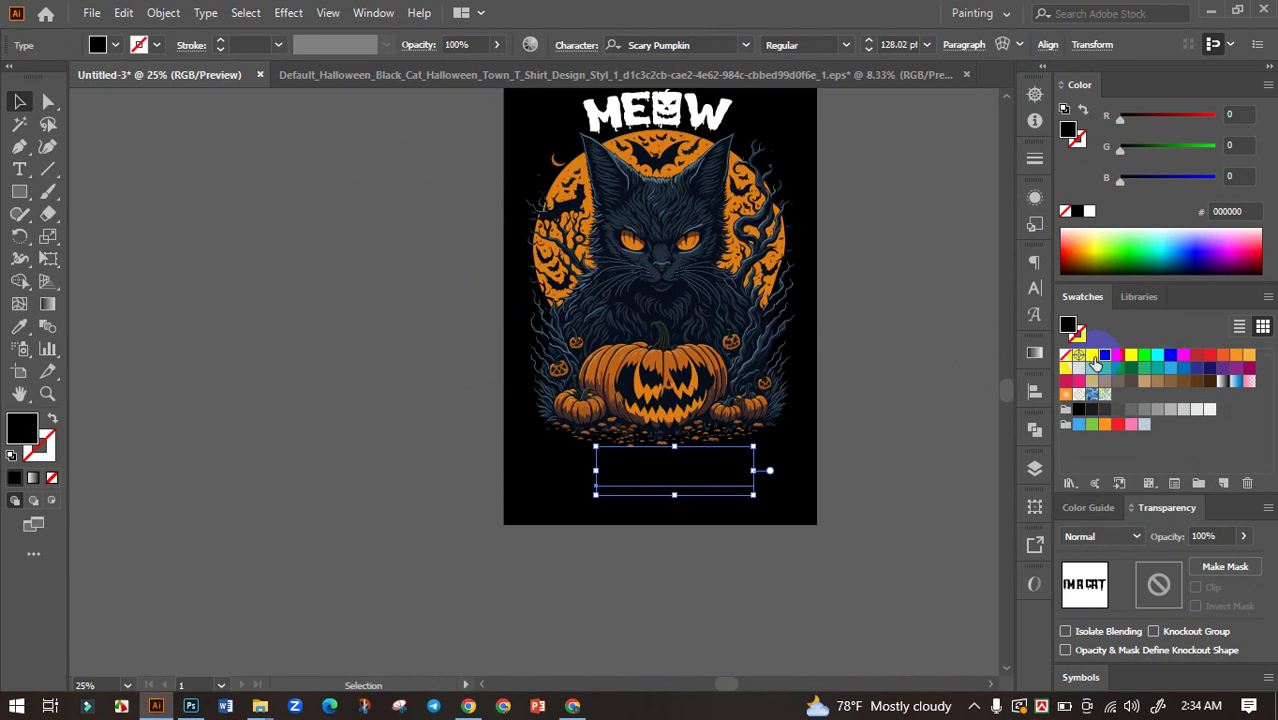
{"action": "left_click", "coordinate": [1092, 356]}
{"action": "key", "text": "ctrl+plus"}
{"action": "mouse_move", "coordinate": [828, 482]}
{"action": "left_mouse_down"}
{"action": "mouse_move", "coordinate": [810, 455]}
{"action": "mouse_move", "coordinate": [842, 448]}
{"action": "left_mouse_up"}
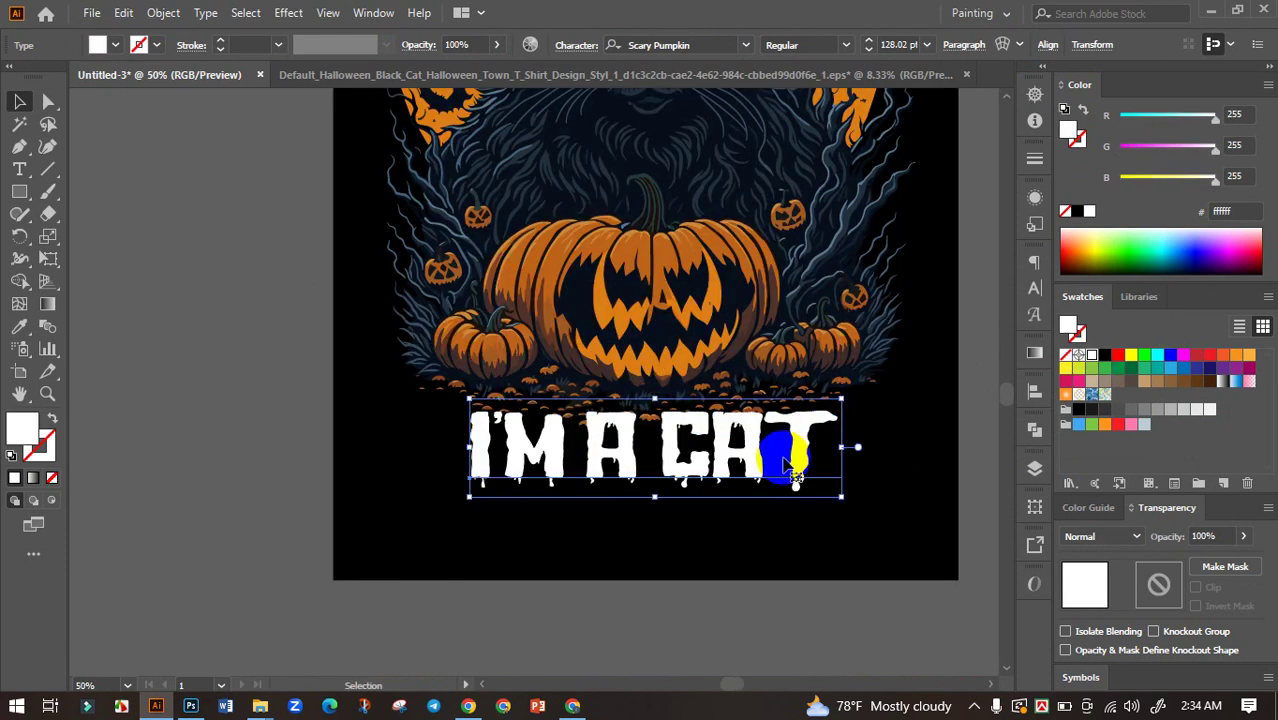
{"action": "left_click_drag", "start_coordinate": [654, 508], "coordinate": [654, 496]}
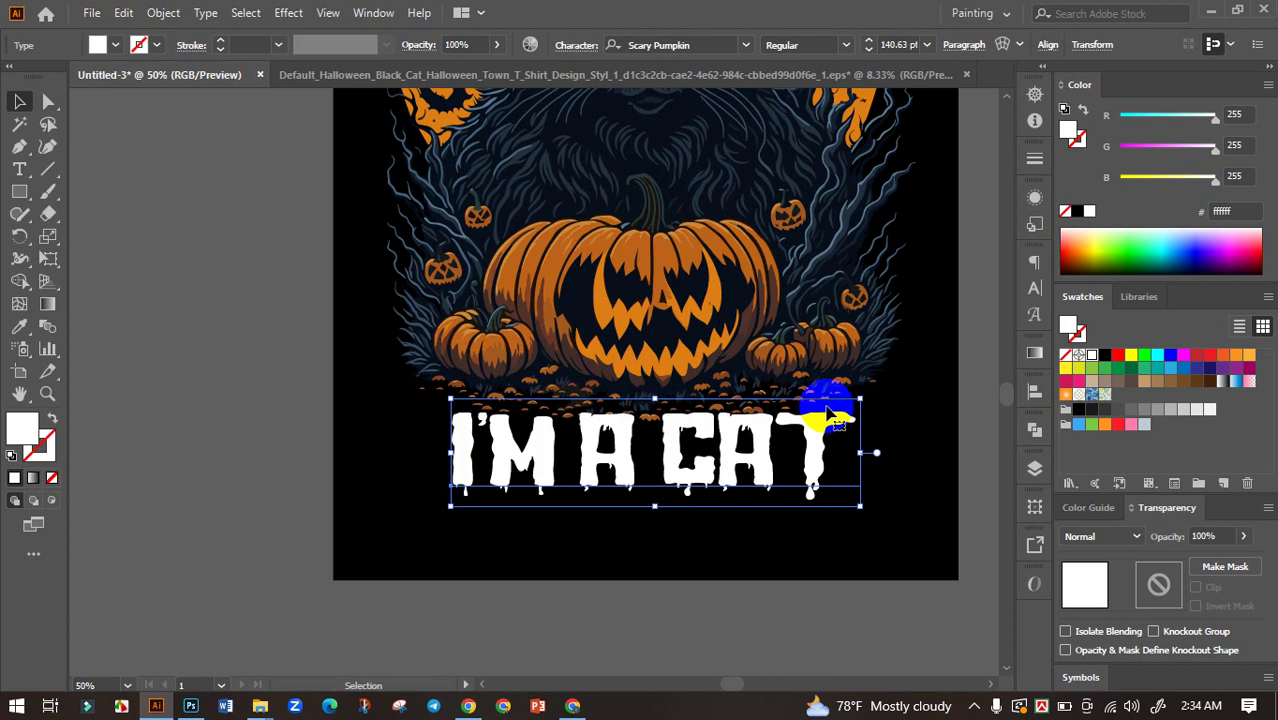
{"action": "key", "text": "ctrl+minus"}
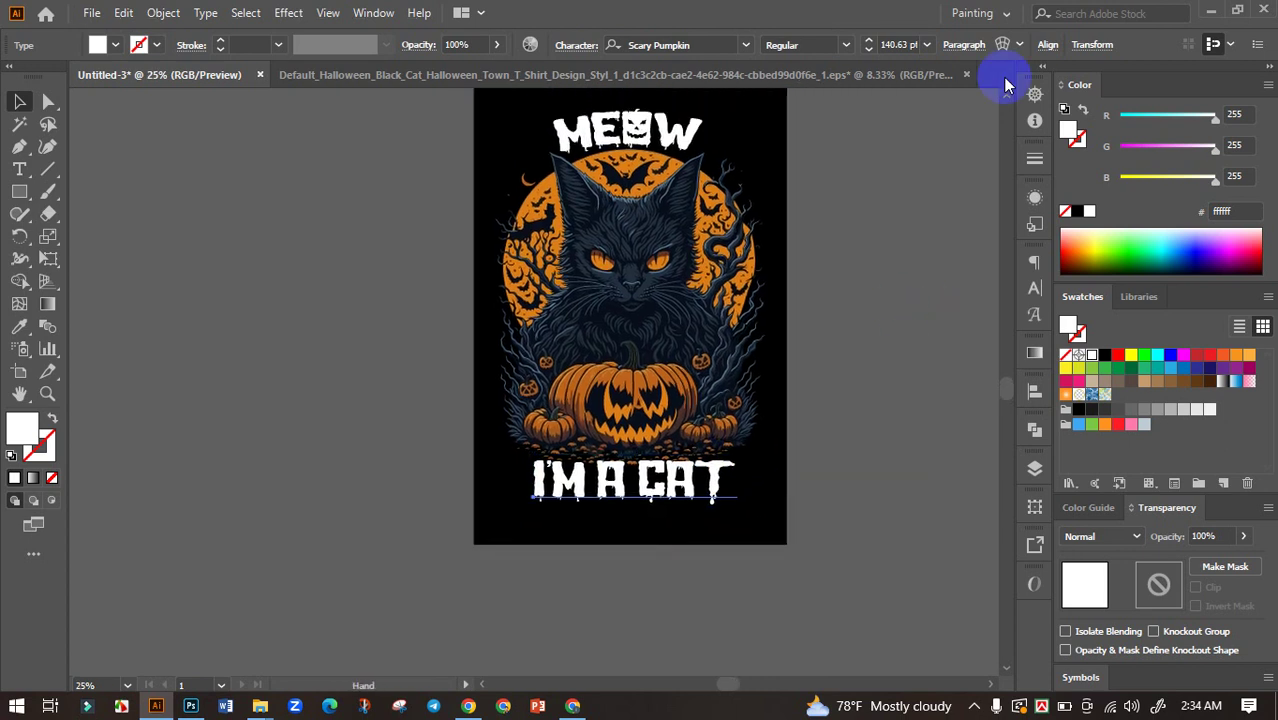
Warp I'M A CAT with a -10% Arc bend, raise it slightly, and widen it.
{"action": "left_click", "coordinate": [1004, 44]}
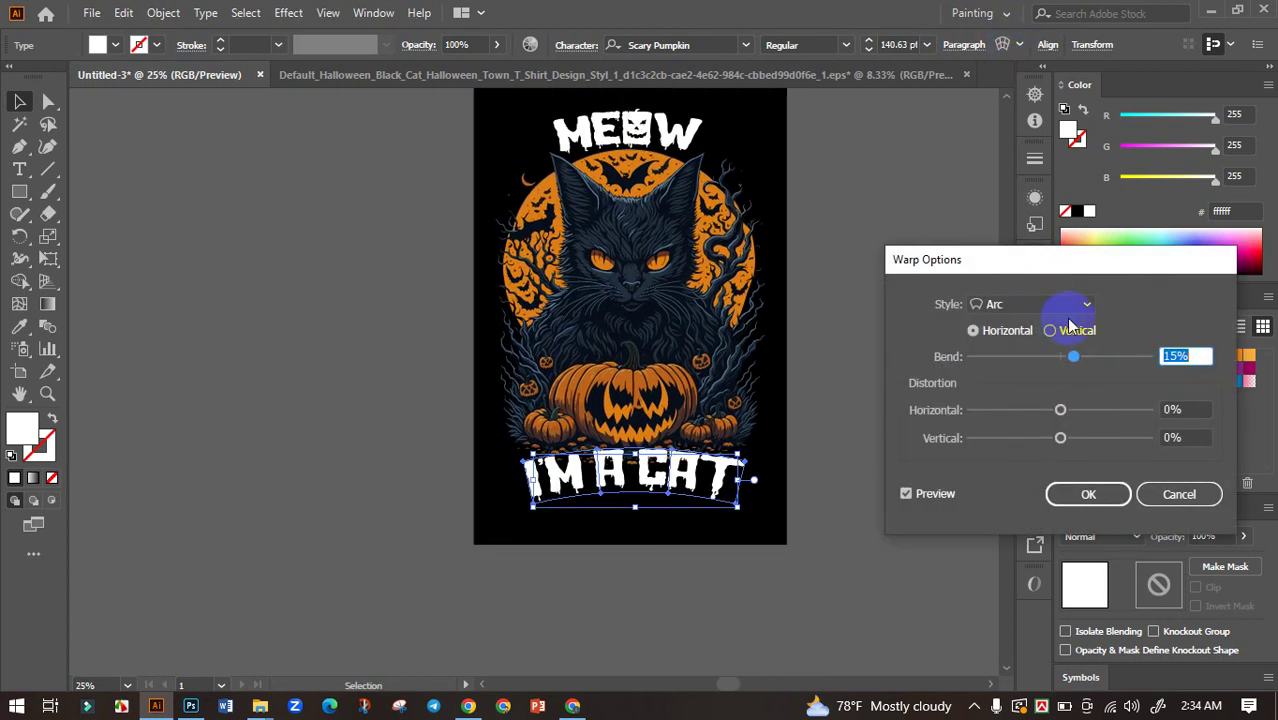
{"action": "left_click_drag", "start_coordinate": [1062, 366], "coordinate": [1048, 366]}
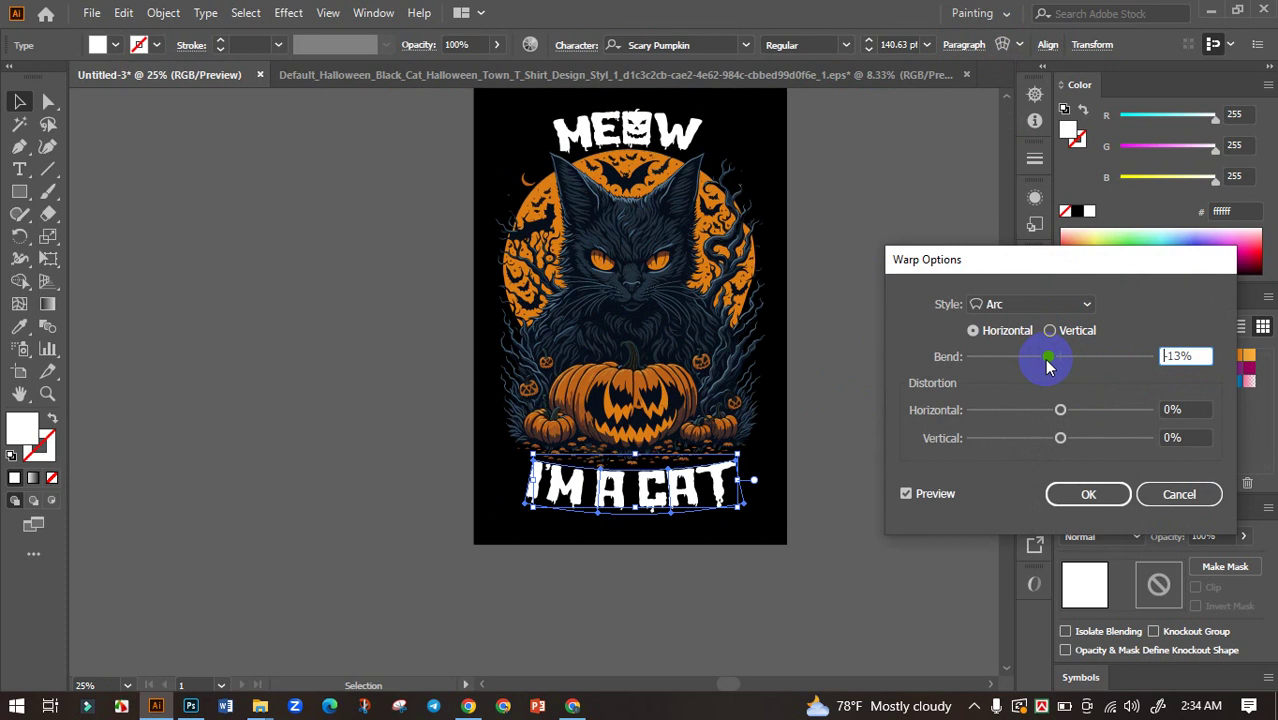
{"action": "left_click", "coordinate": [1088, 494]}
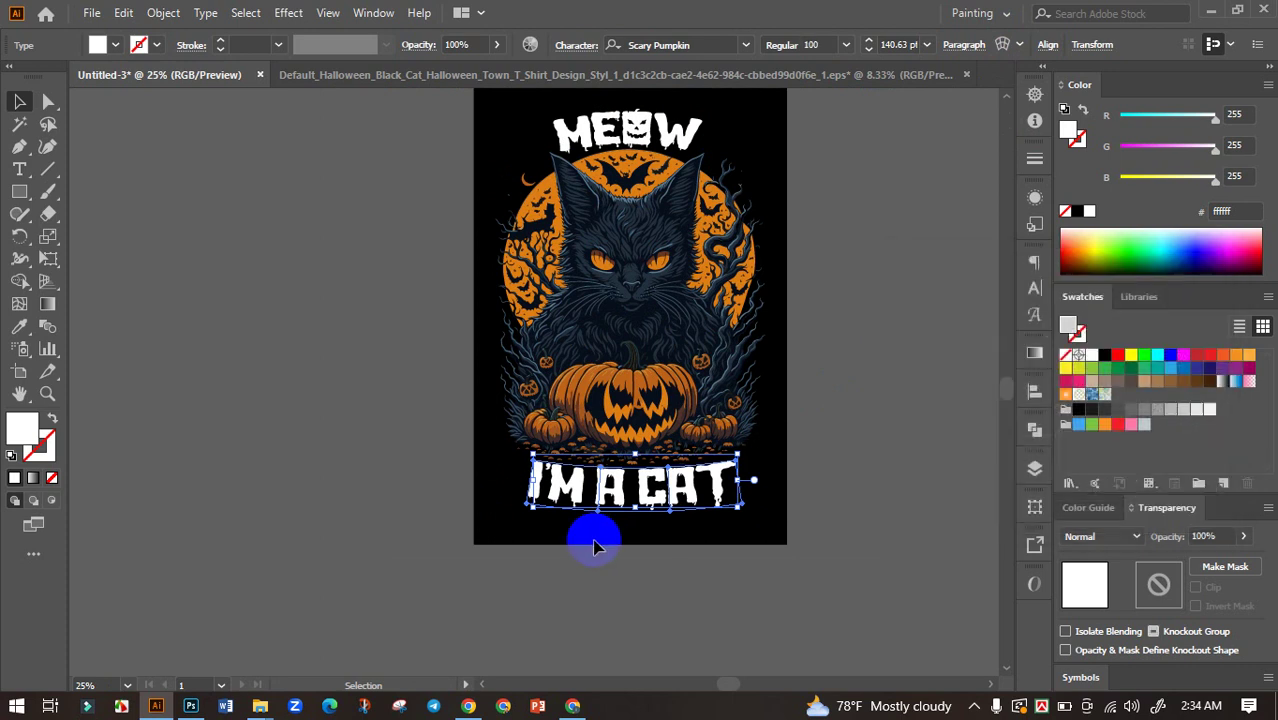
{"action": "scroll", "coordinate": [596, 514], "scroll_direction": "up", "scroll_amount": 2}
{"action": "left_click_drag", "start_coordinate": [670, 478], "coordinate": [670, 470]}
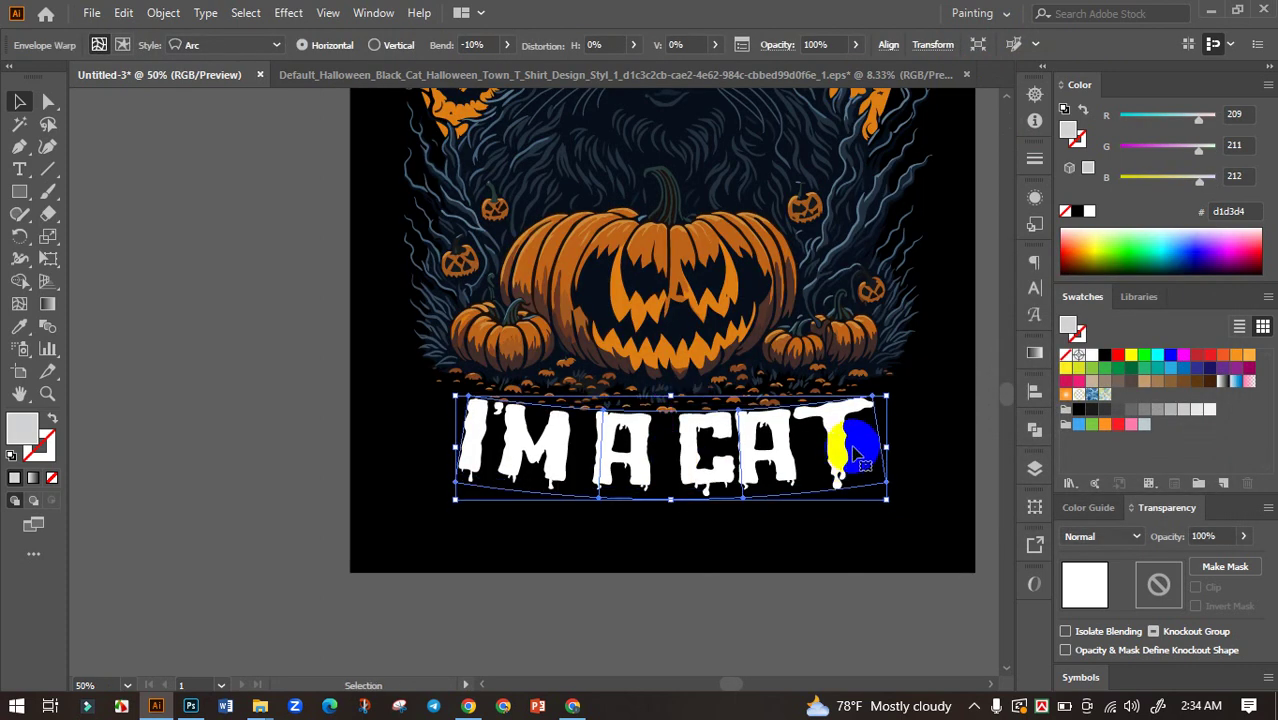
{"action": "left_click_drag", "start_coordinate": [893, 445], "coordinate": [891, 446]}
Select I'M A CAT and MEOW together.
{"action": "scroll", "coordinate": [811, 443], "scroll_direction": "down", "scroll_amount": 2}
{"action": "left_click", "coordinate": [922, 398]}
{"action": "scroll", "coordinate": [850, 430], "scroll_direction": "up", "scroll_amount": 1}
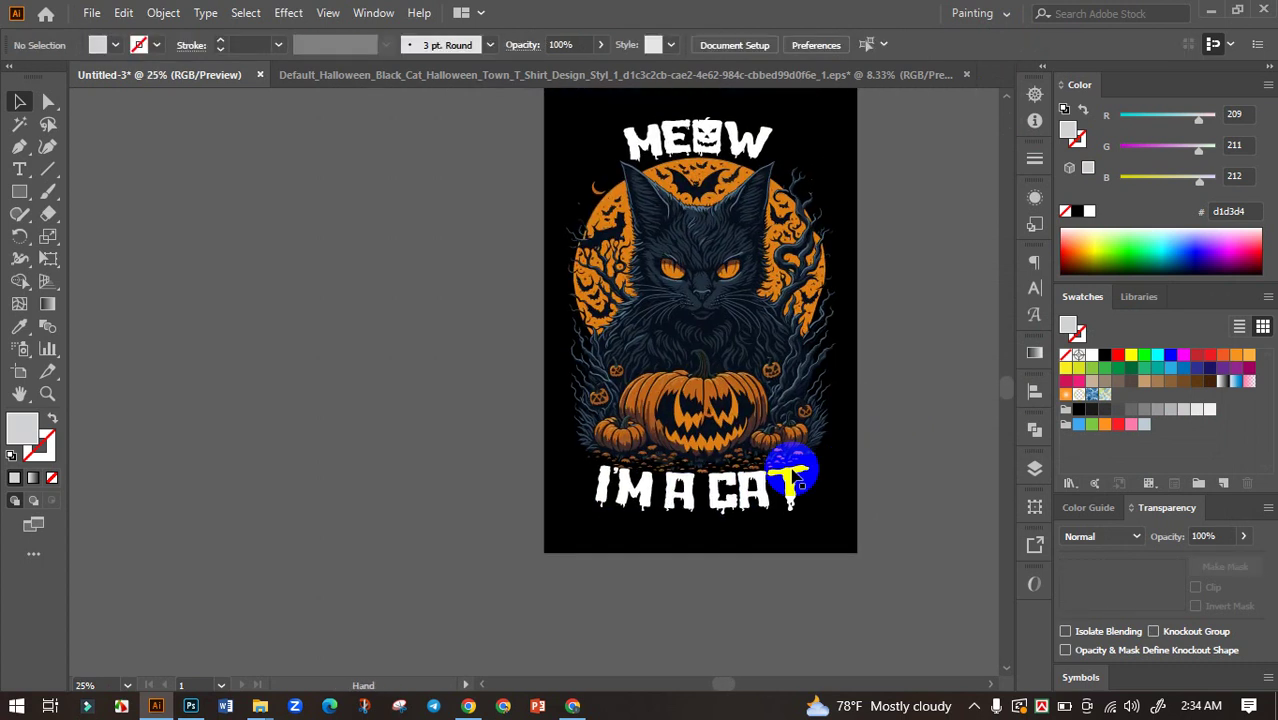
{"action": "left_click", "coordinate": [785, 491]}
{"action": "left_click", "coordinate": [744, 168], "text": "shift"}
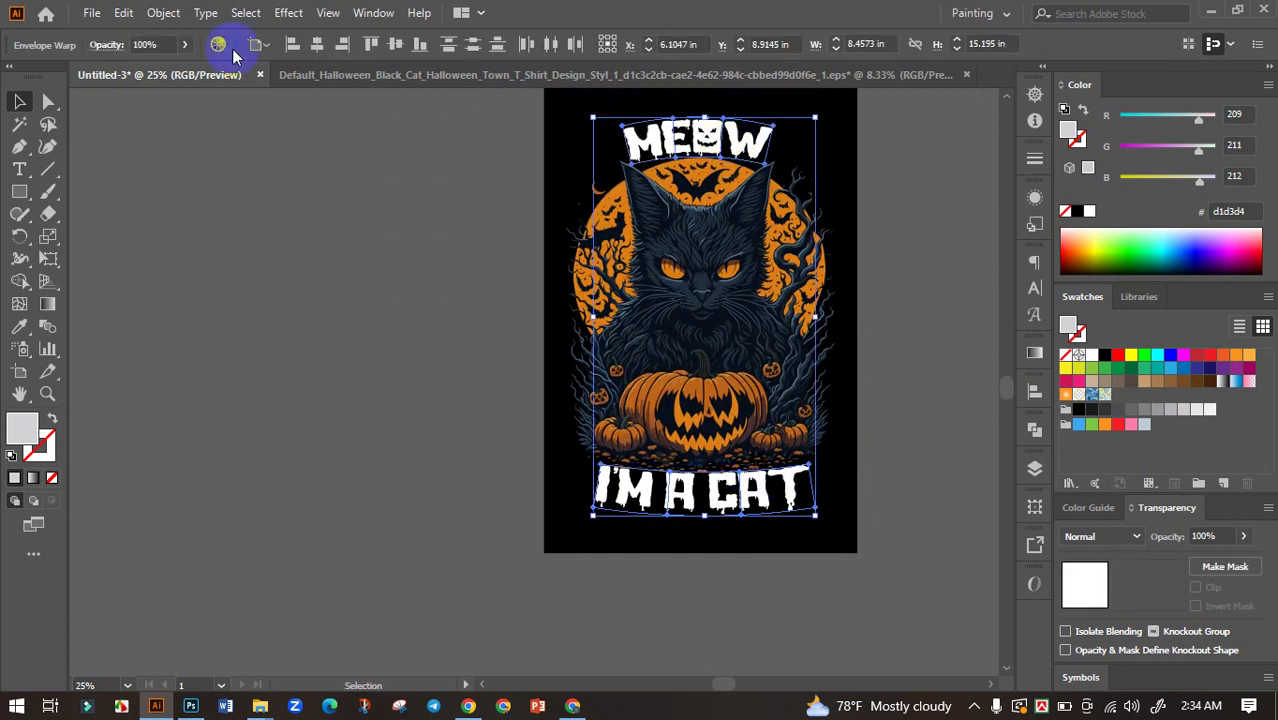
Expand both warped titles and centre MEOW horizontally on the artboard.
{"action": "left_click", "coordinate": [165, 14]}
{"action": "left_click", "coordinate": [265, 238]}
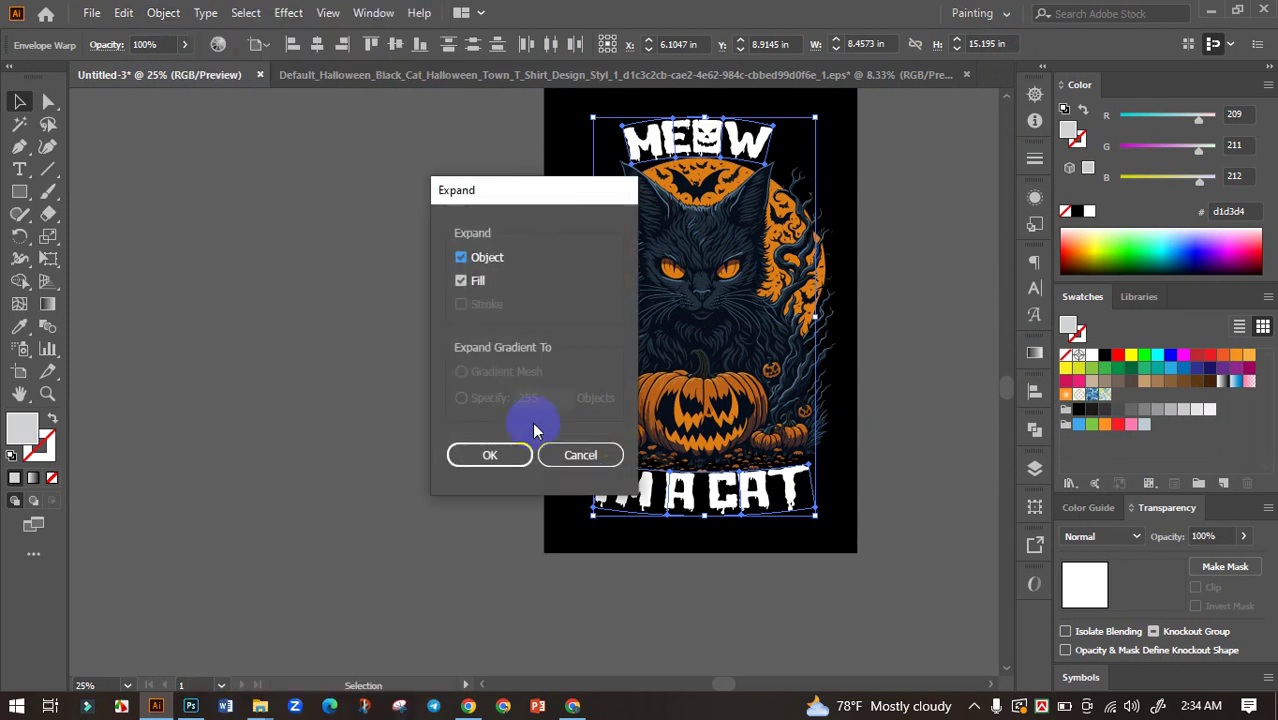
{"action": "left_click", "coordinate": [488, 458]}
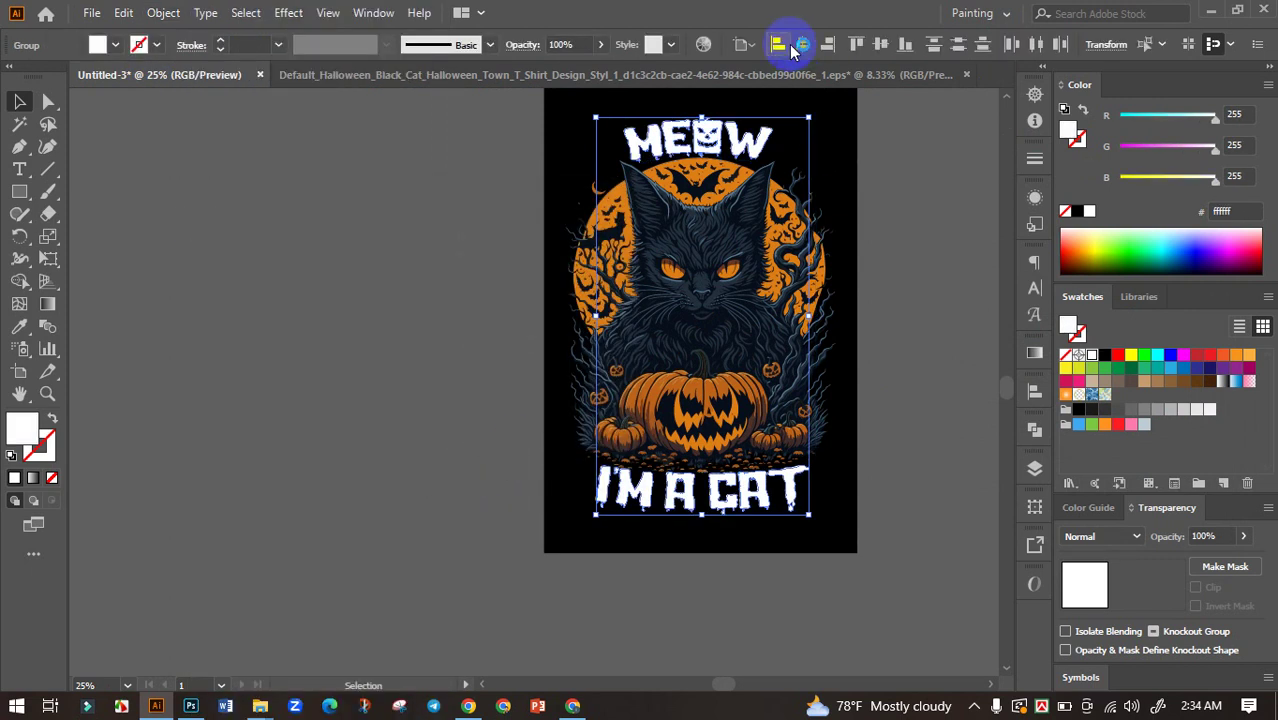
{"action": "left_click", "coordinate": [800, 45]}
Centre the cat artwork horizontally on the artboard.
{"action": "left_click", "coordinate": [922, 220]}
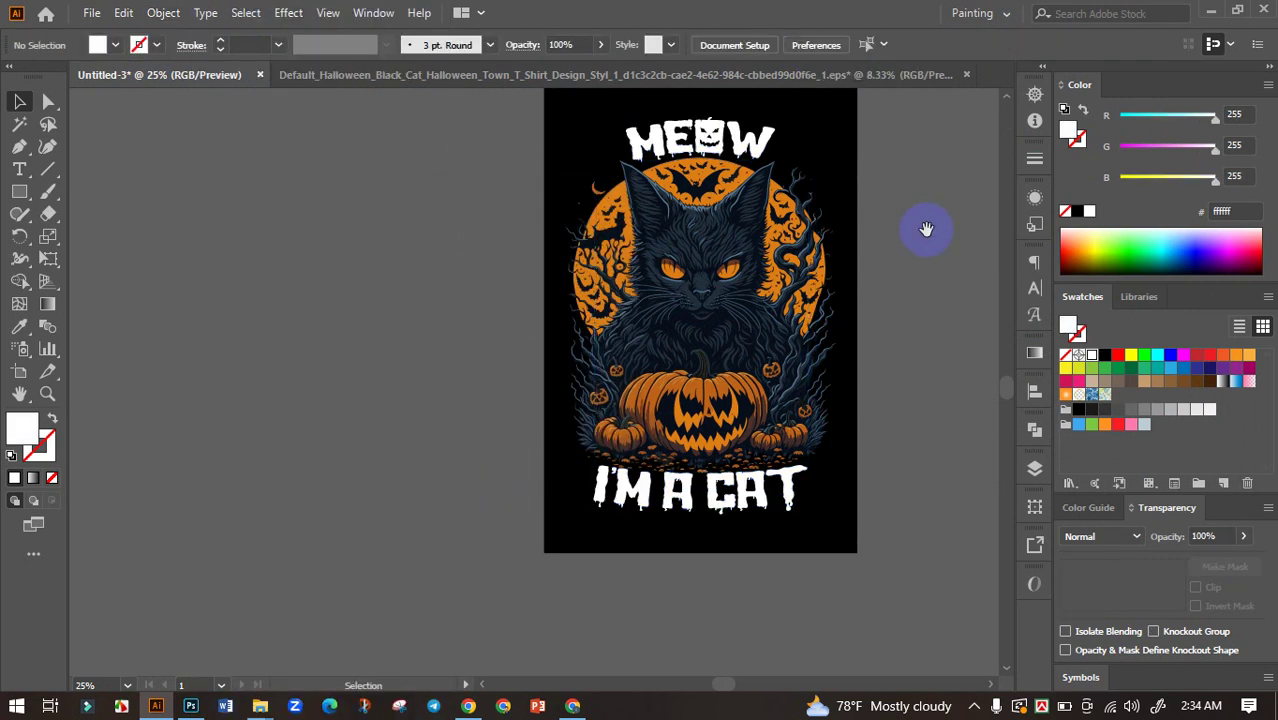
{"action": "left_click_drag", "start_coordinate": [823, 434], "coordinate": [775, 428]}
{"action": "left_click_drag", "start_coordinate": [883, 322], "coordinate": [873, 328]}
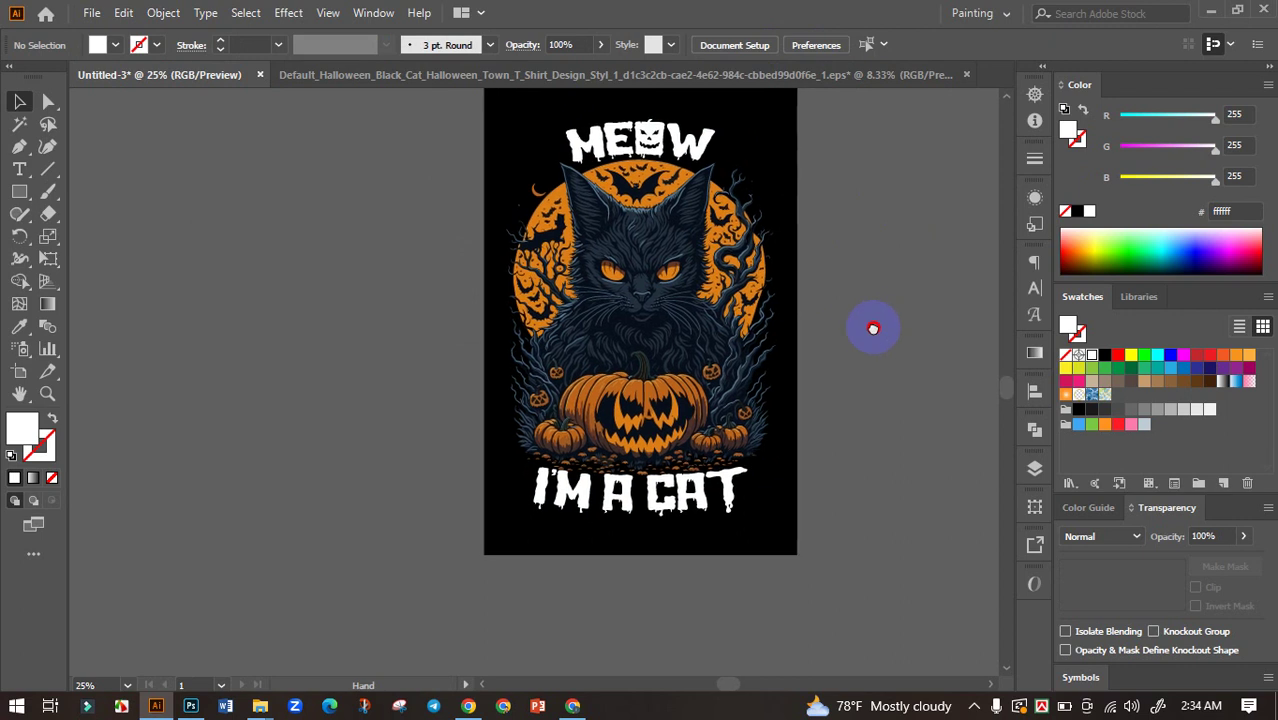
{"action": "left_click", "coordinate": [686, 340]}
{"action": "left_click", "coordinate": [802, 45]}
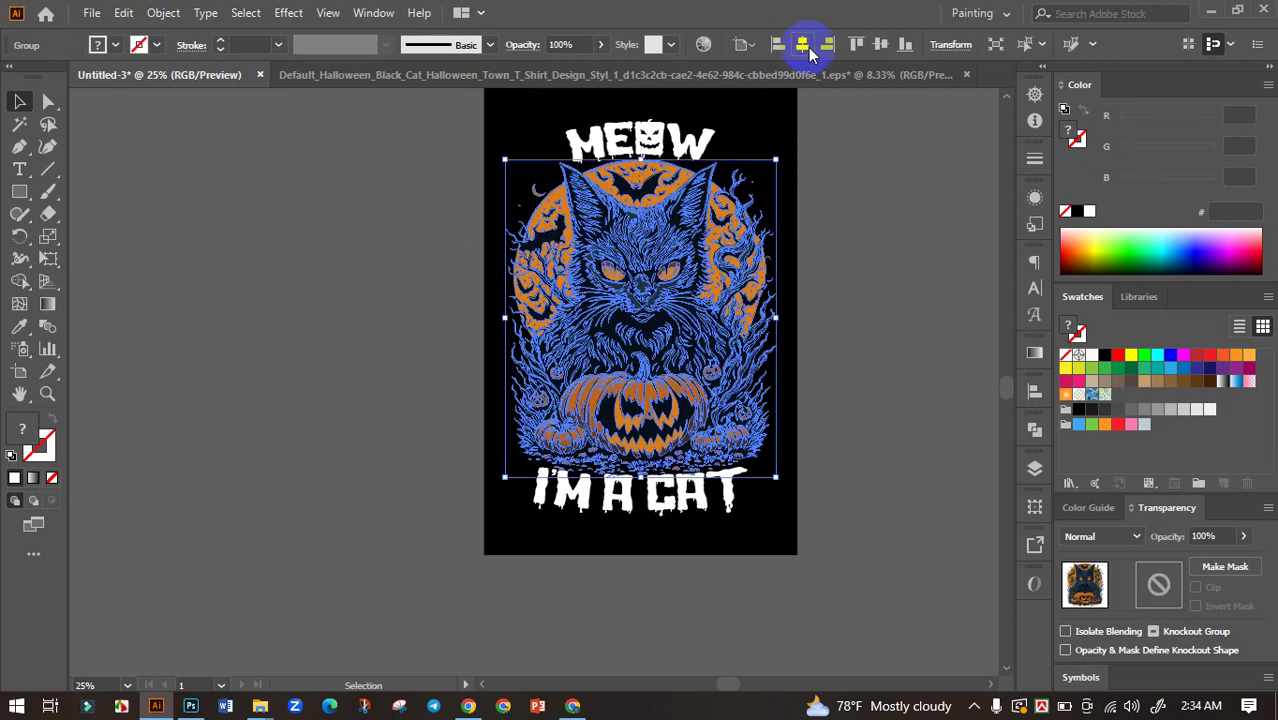
{"action": "left_click", "coordinate": [873, 215]}
Fill the MEOW title with light grey.
{"action": "scroll", "coordinate": [847, 250], "scroll_direction": "down", "scroll_amount": 2}
{"action": "scroll", "coordinate": [815, 390], "scroll_direction": "up", "scroll_amount": 3}
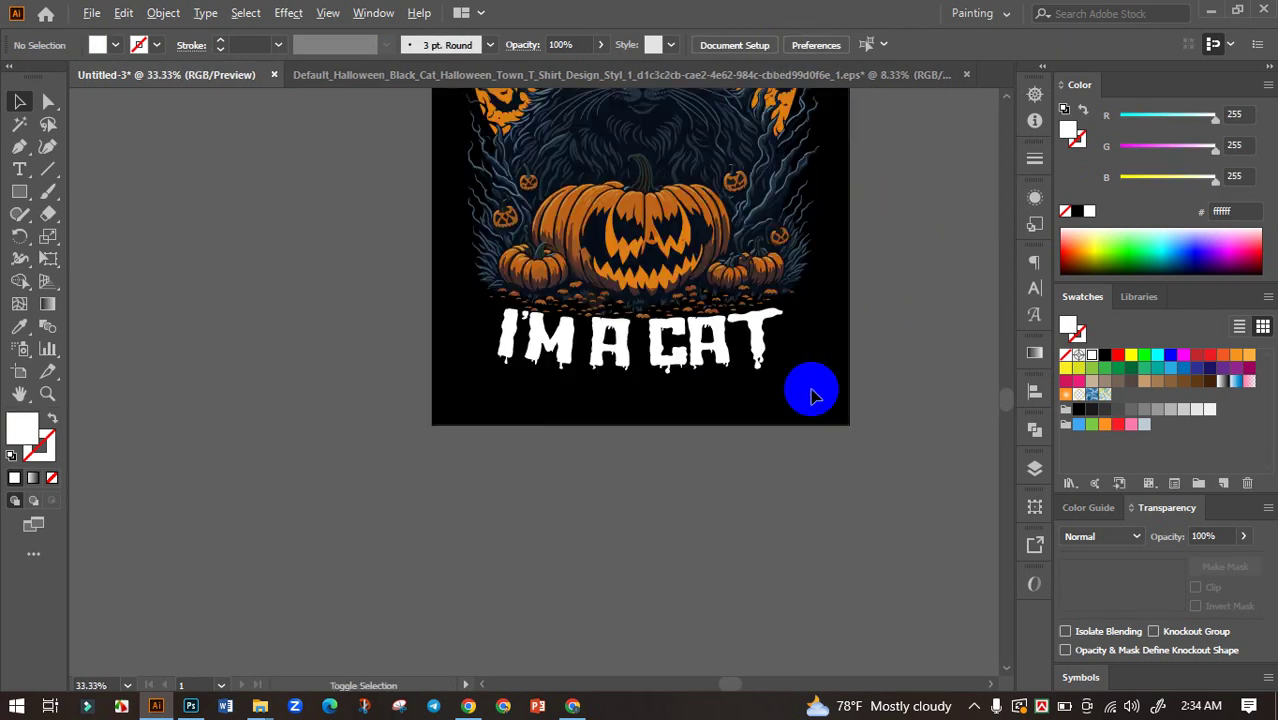
{"action": "left_click_drag", "start_coordinate": [860, 326], "coordinate": [712, 470]}
{"action": "left_click_drag", "start_coordinate": [807, 353], "coordinate": [843, 464]}
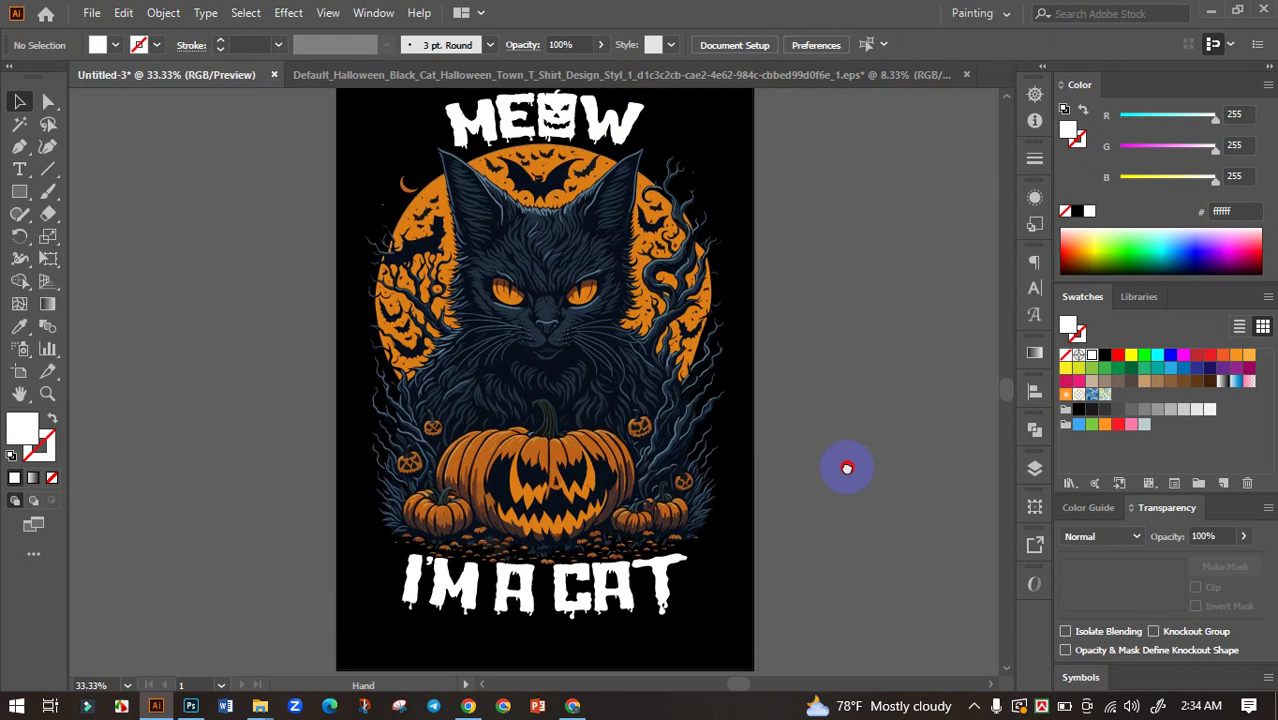
{"action": "left_click", "coordinate": [618, 188]}
{"action": "mouse_move", "coordinate": [798, 375]}
{"action": "left_mouse_down"}
{"action": "mouse_move", "coordinate": [799, 254]}
{"action": "mouse_move", "coordinate": [767, 367]}
{"action": "left_mouse_up"}
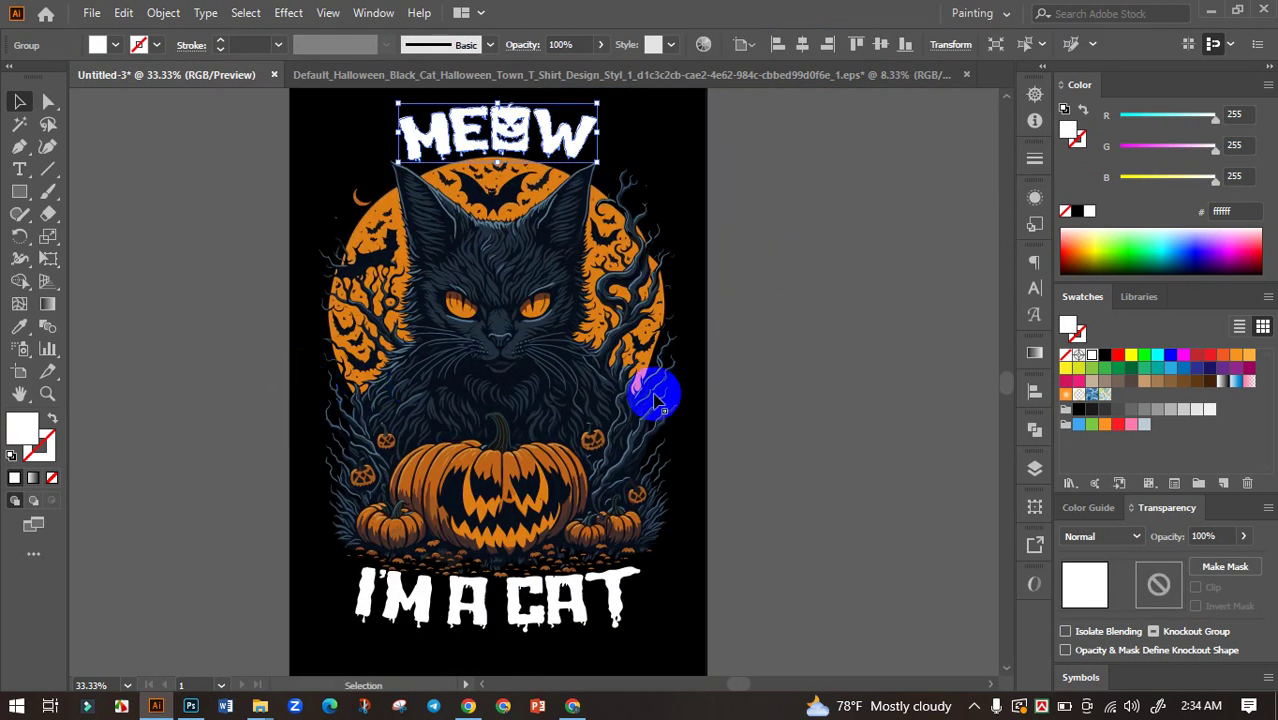
{"action": "left_click", "coordinate": [1211, 413]}
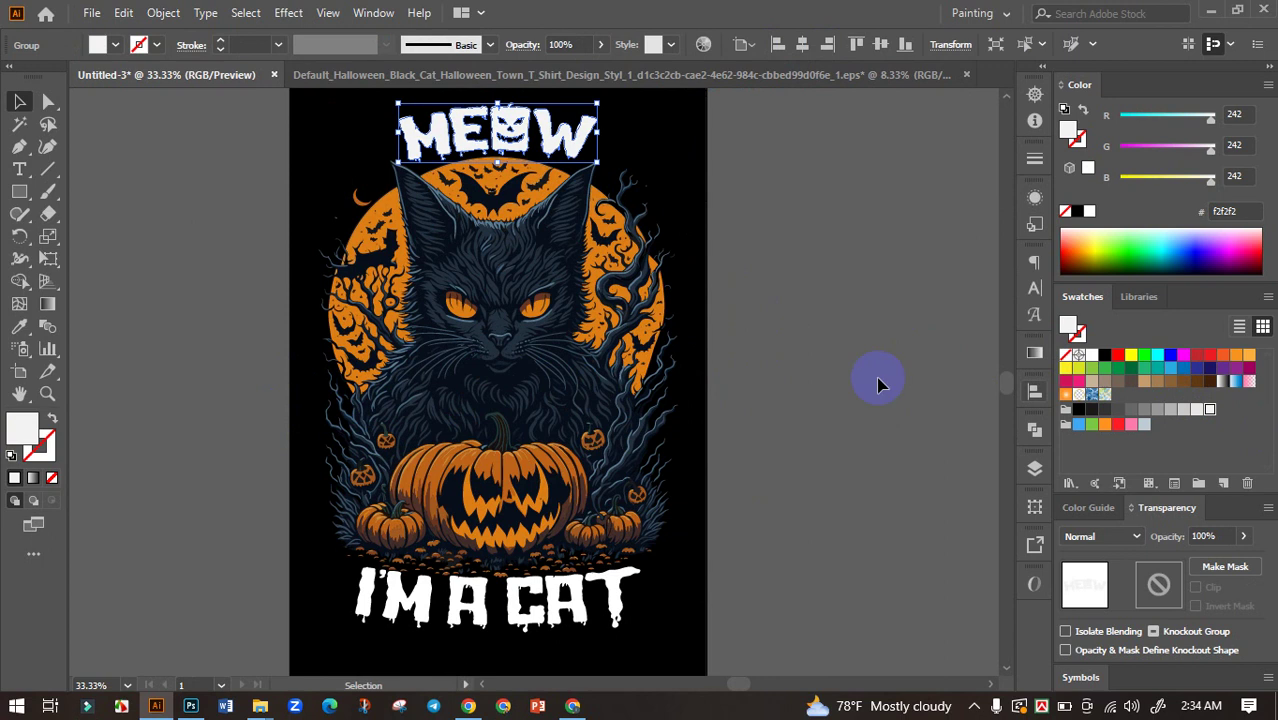
{"action": "left_click", "coordinate": [848, 370]}
View the 'halloween t shirt design' Google Images reference in Chrome, then return to Illustrator.
{"action": "left_click", "coordinate": [572, 706]}
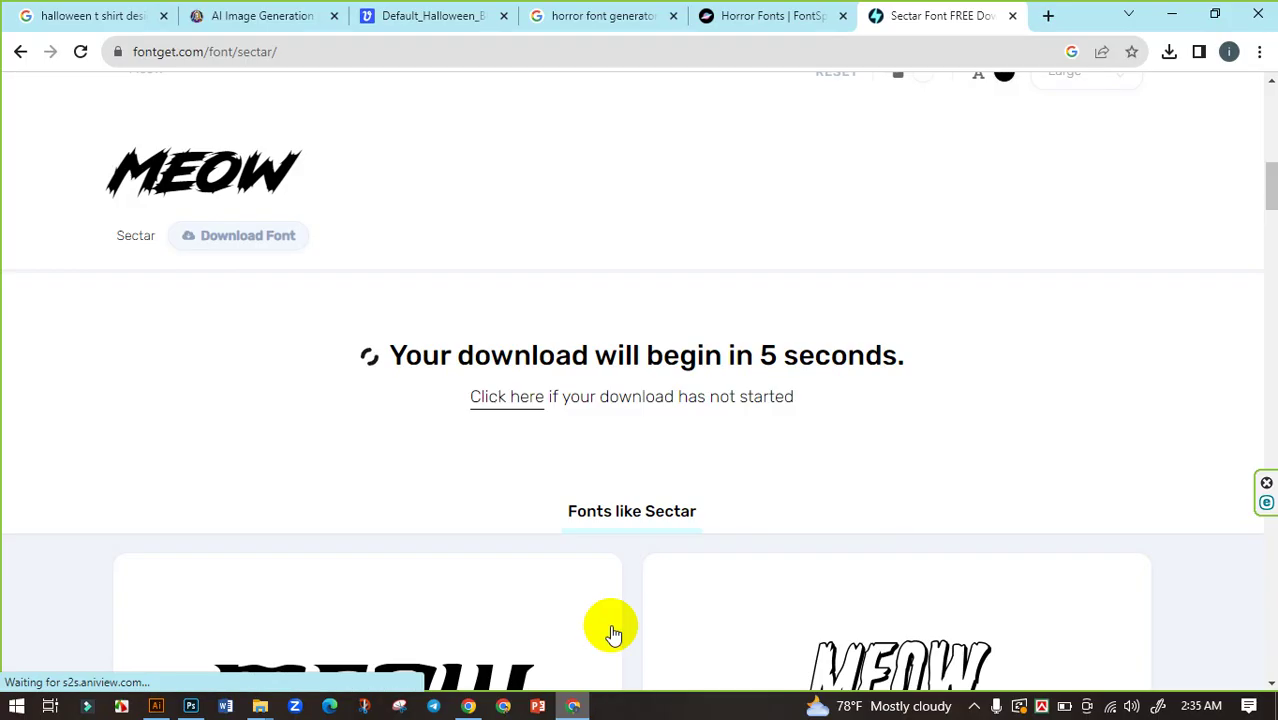
{"action": "left_click", "coordinate": [86, 15]}
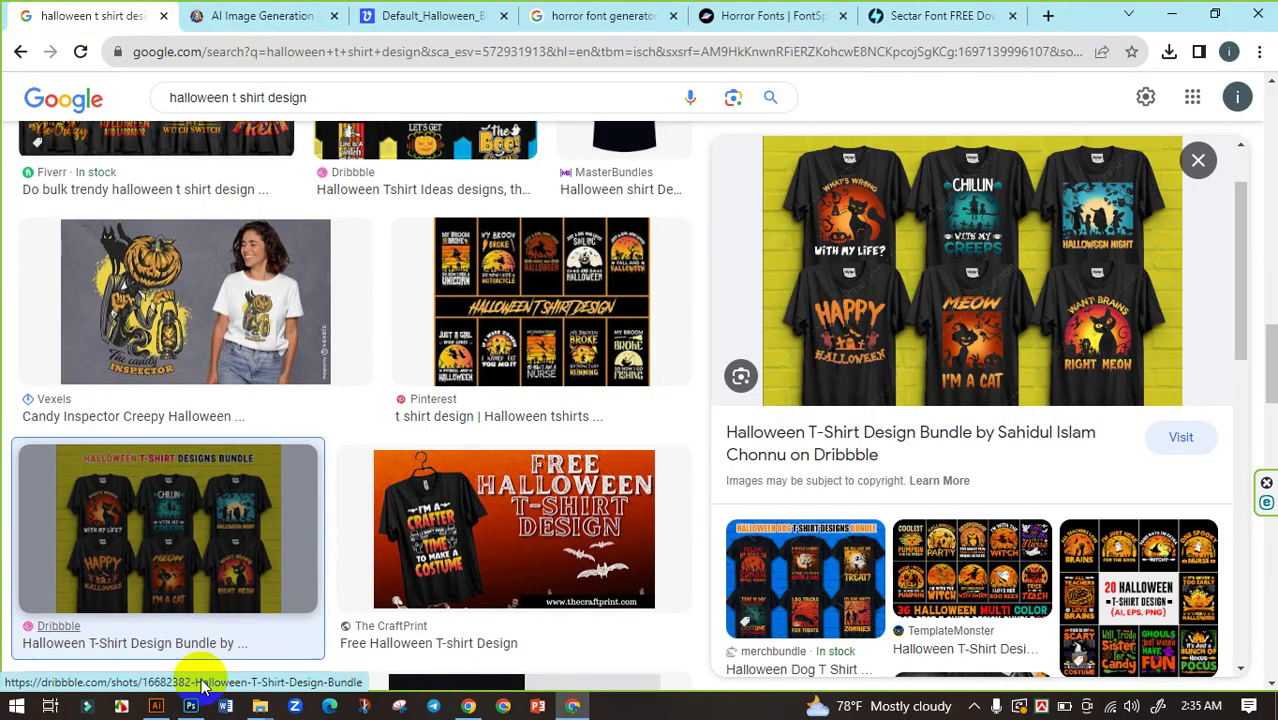
{"action": "left_click", "coordinate": [157, 706]}
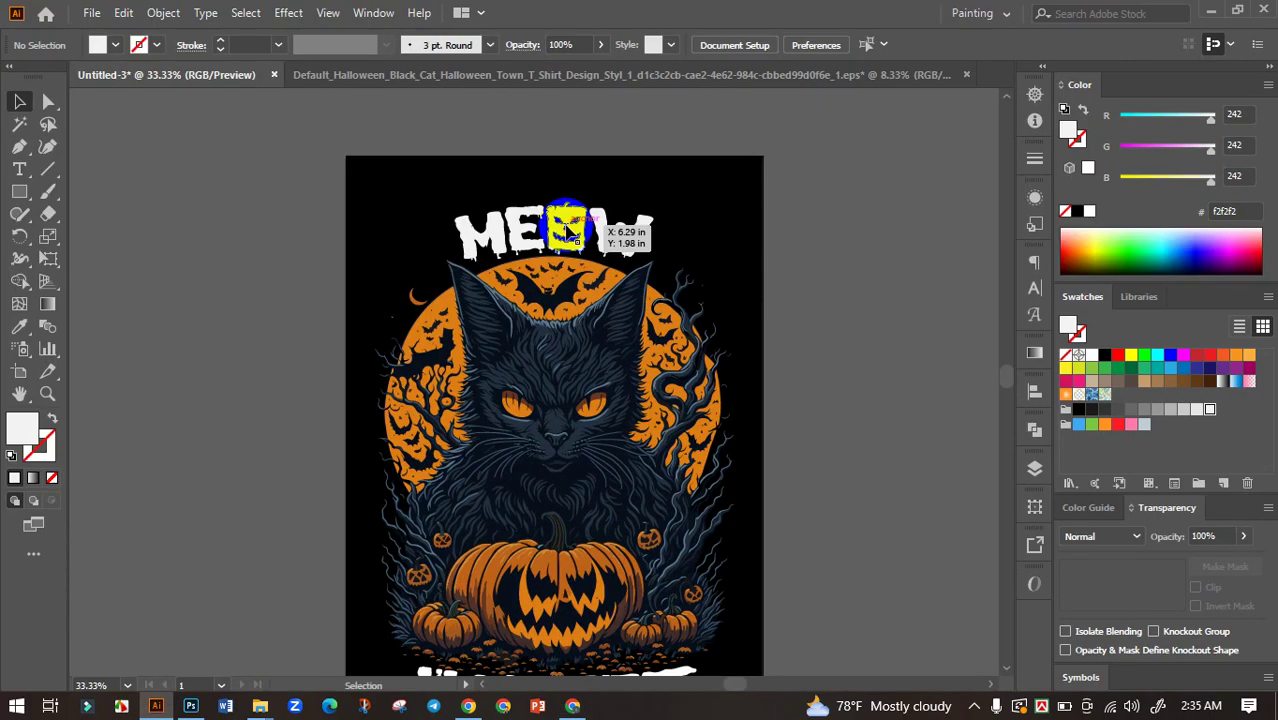
Sample the moon's orange onto MEOW, then restore MEOW to white.
{"action": "left_click", "coordinate": [571, 225]}
{"action": "left_click_drag", "start_coordinate": [821, 408], "coordinate": [803, 343]}
{"action": "left_click_drag", "start_coordinate": [592, 375], "coordinate": [609, 455]}
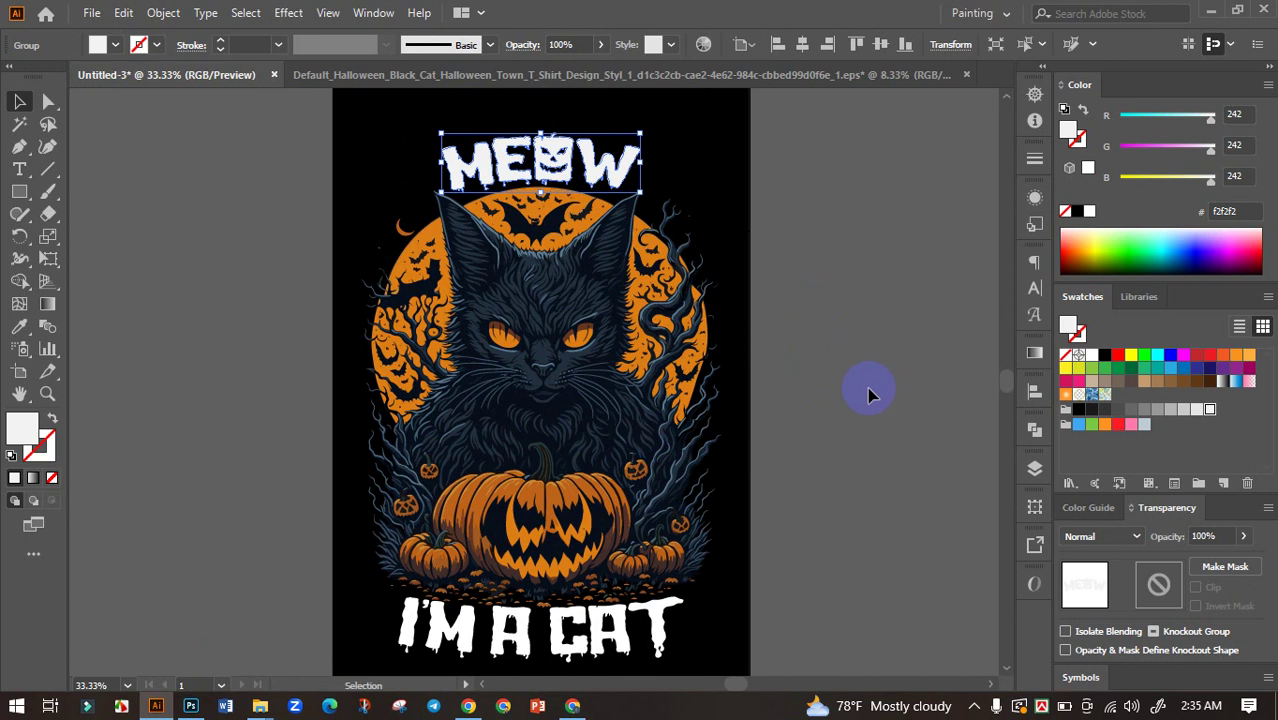
{"action": "left_click", "coordinate": [19, 326]}
{"action": "scroll", "coordinate": [578, 218], "scroll_direction": "up", "scroll_amount": 3, "text": "alt"}
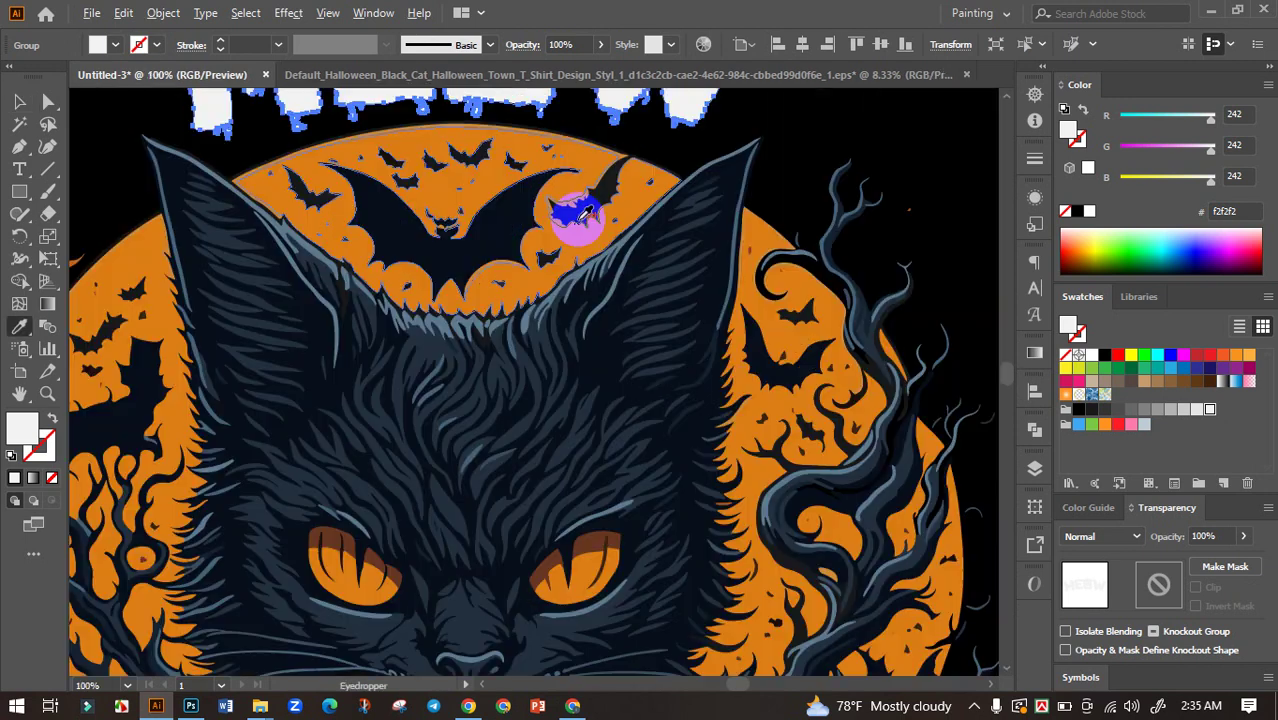
{"action": "scroll", "coordinate": [545, 270], "scroll_direction": "down", "scroll_amount": 1, "text": "alt"}
{"action": "left_click", "coordinate": [531, 277]}
{"action": "scroll", "coordinate": [545, 280], "scroll_direction": "down", "scroll_amount": 1, "text": "alt"}
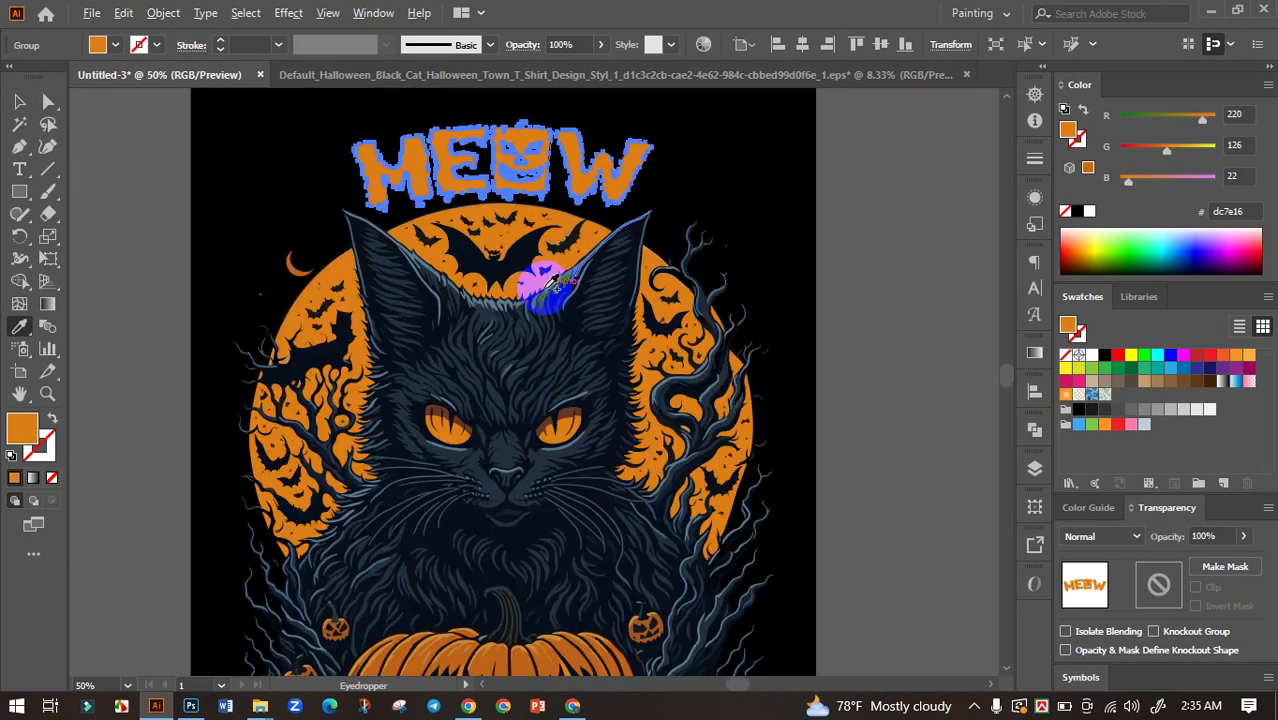
{"action": "left_click", "coordinate": [1089, 357]}
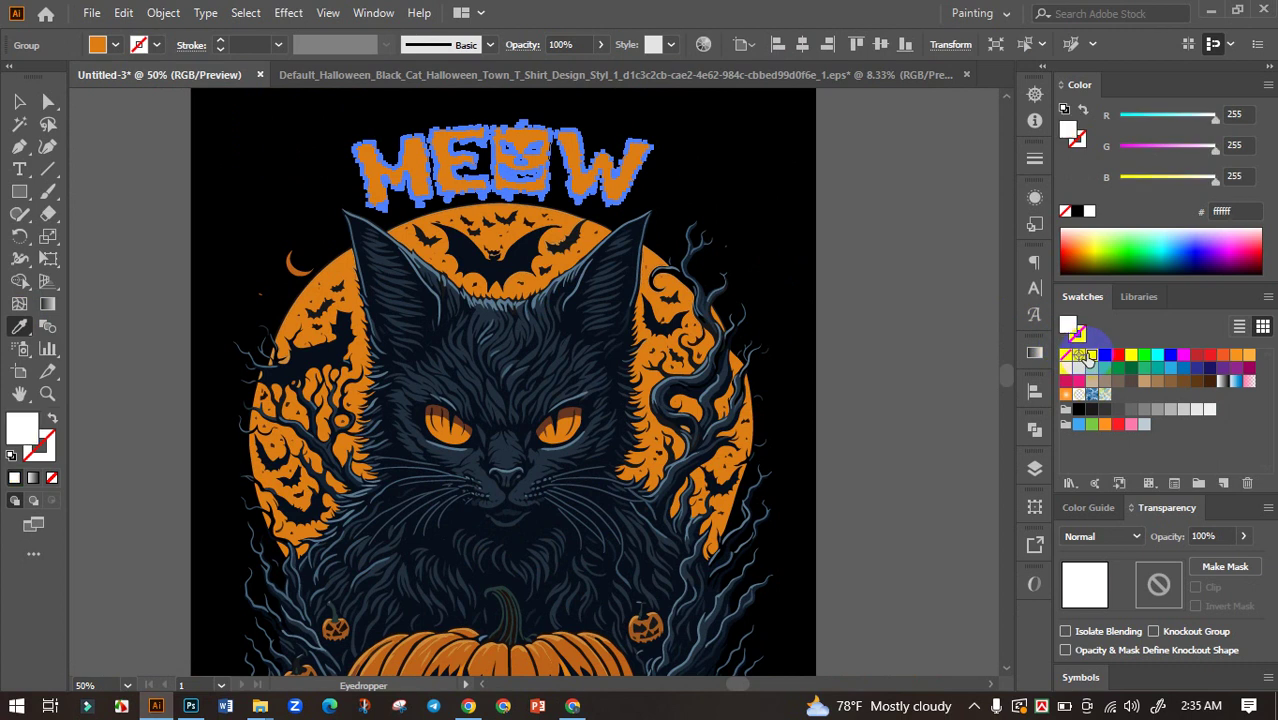
{"action": "left_click", "coordinate": [19, 101]}
Eyedropper the moon's orange (#dc7e16) onto the I'M A CAT text.
{"action": "left_click", "coordinate": [182, 289]}
{"action": "scroll", "coordinate": [182, 289], "scroll_direction": "down", "scroll_amount": 2}
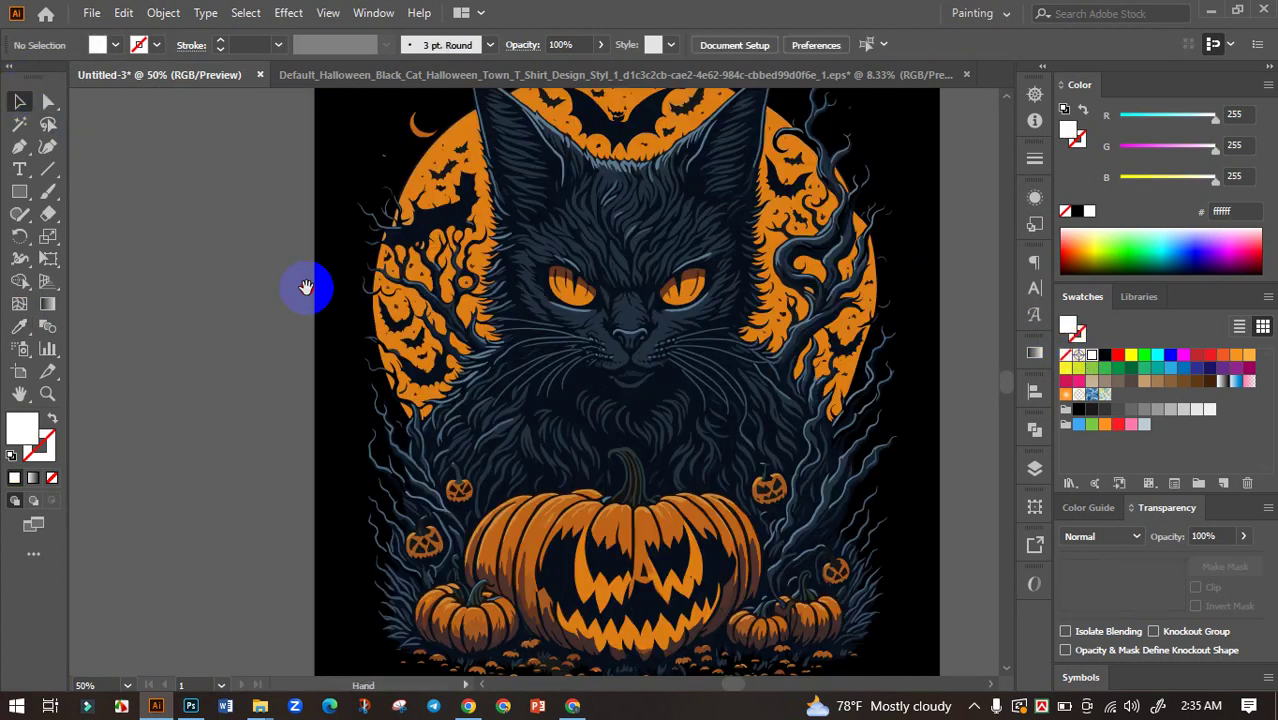
{"action": "scroll", "coordinate": [305, 285], "scroll_direction": "down", "scroll_amount": 3}
{"action": "scroll", "coordinate": [388, 308], "scroll_direction": "down", "scroll_amount": 1}
{"action": "left_click", "coordinate": [555, 488]}
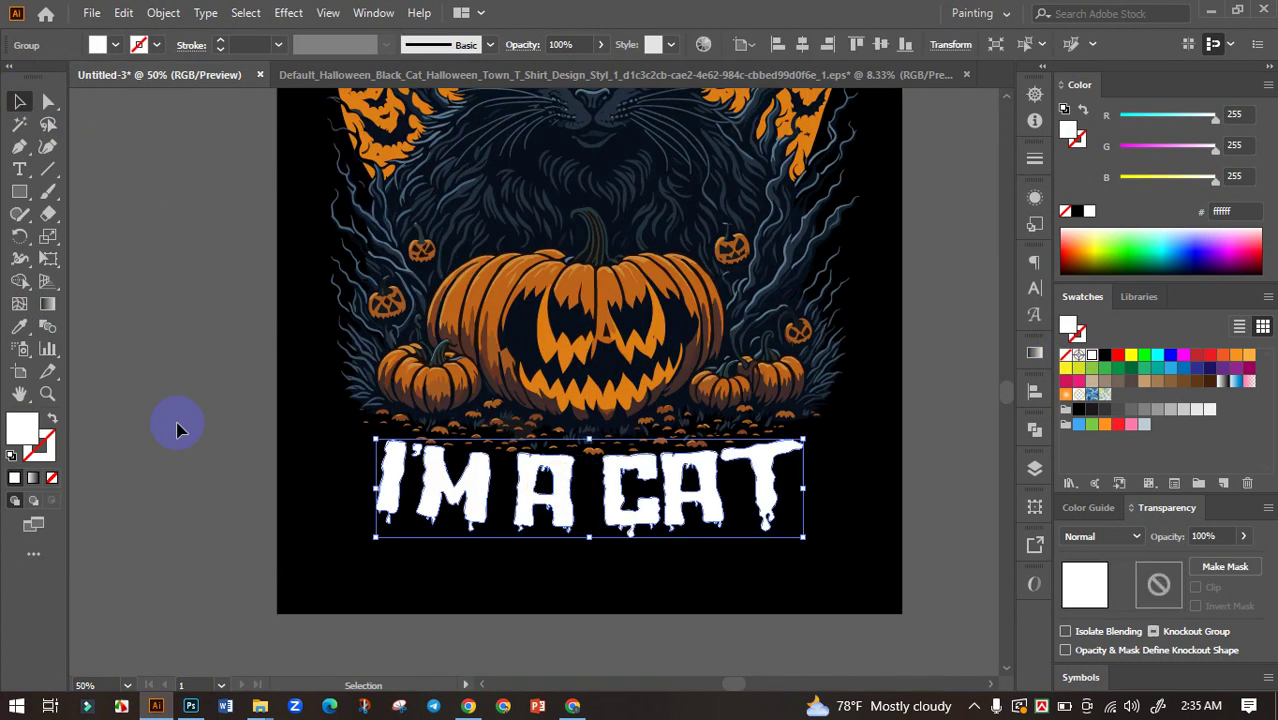
{"action": "left_click", "coordinate": [19, 326]}
{"action": "scroll", "coordinate": [599, 300], "scroll_direction": "up", "scroll_amount": 1}
{"action": "scroll", "coordinate": [613, 194], "scroll_direction": "up", "scroll_amount": 5}
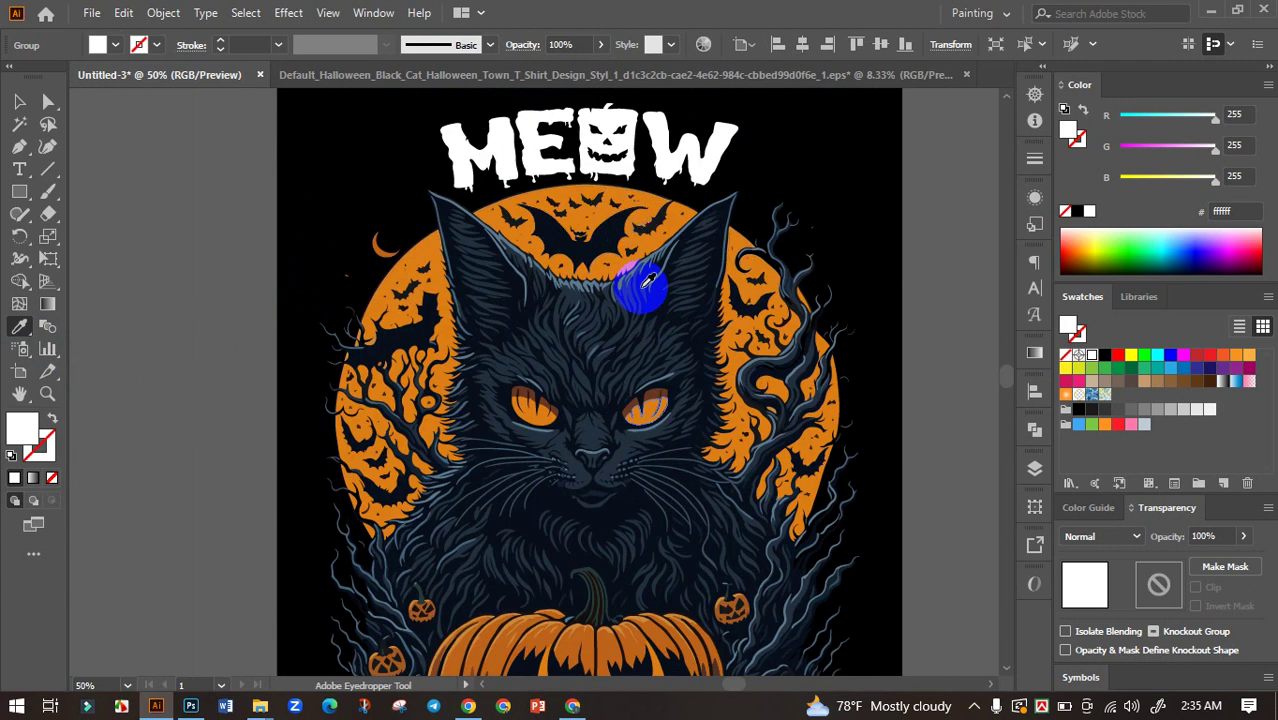
{"action": "scroll", "coordinate": [612, 216], "scroll_direction": "up", "scroll_amount": 5}
{"action": "left_click", "coordinate": [608, 217]}
{"action": "scroll", "coordinate": [608, 217], "scroll_direction": "down", "scroll_amount": 6}
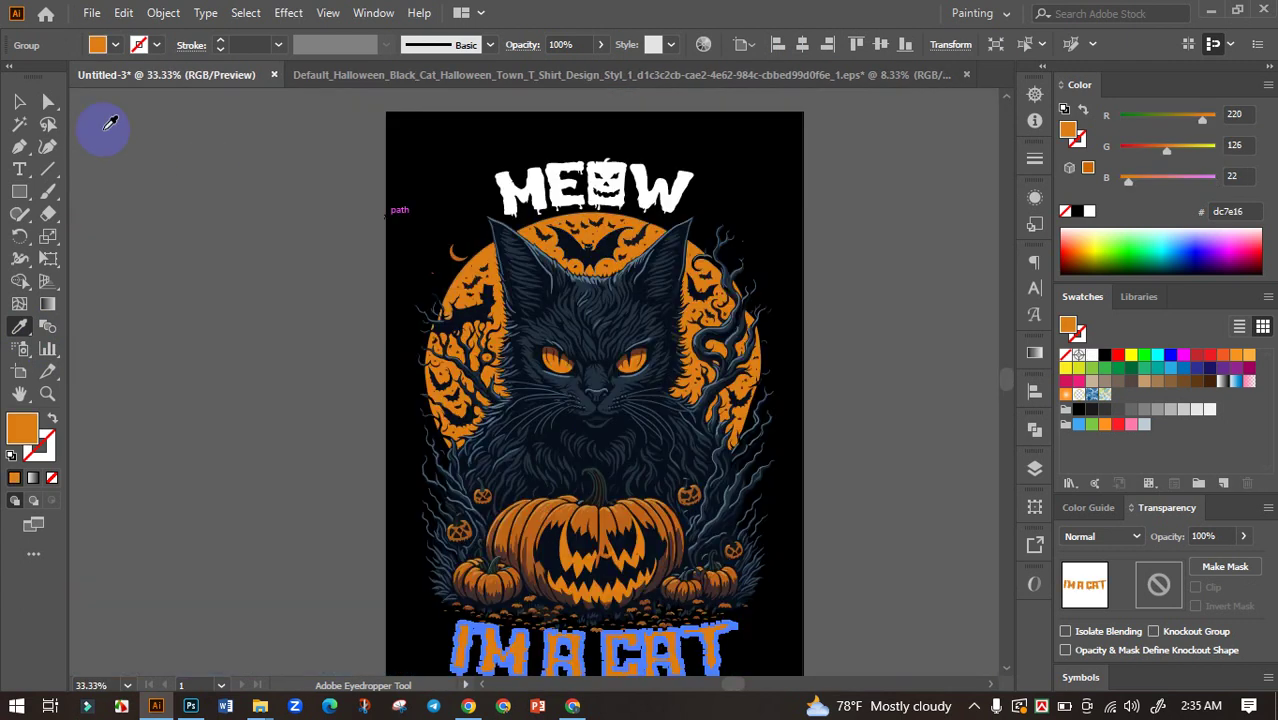
{"action": "left_click", "coordinate": [15, 105]}
{"action": "left_click", "coordinate": [197, 271]}
{"action": "scroll", "coordinate": [291, 163], "scroll_direction": "down", "scroll_amount": 1}
{"action": "scroll", "coordinate": [500, 360], "scroll_direction": "down", "scroll_amount": 2}
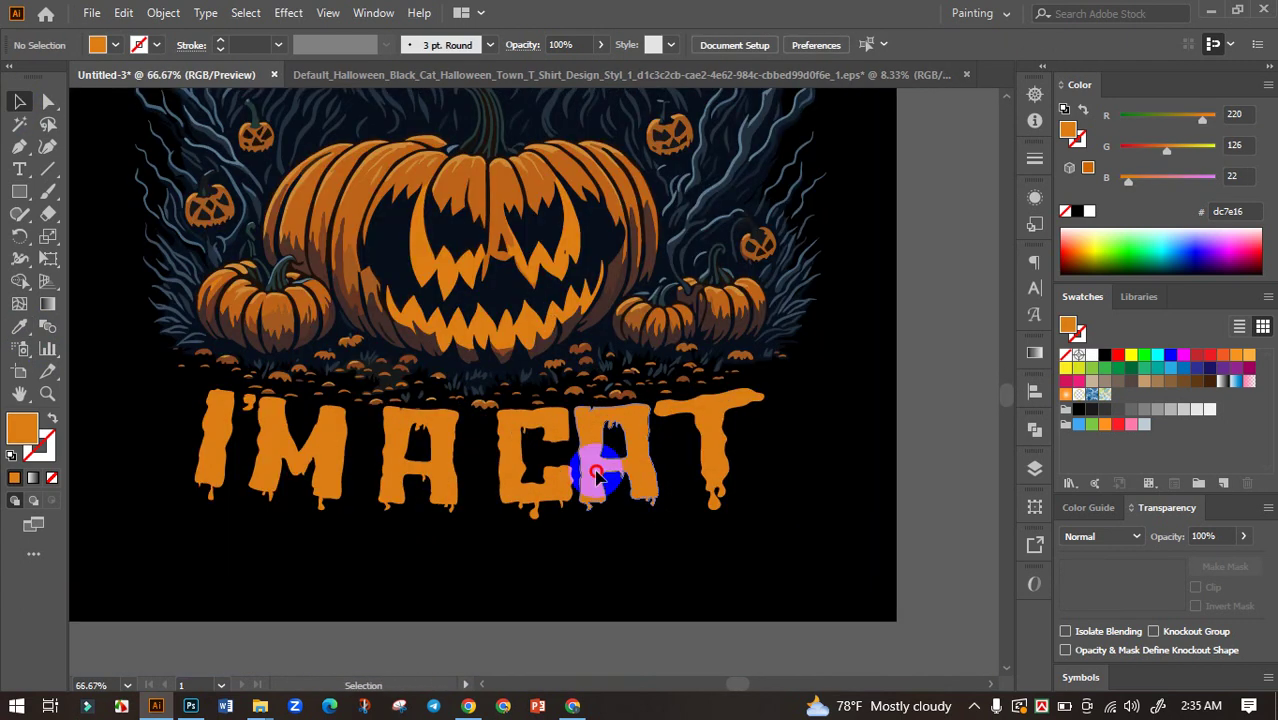
Stretch I'M A CAT slightly wider and zoom out to see the whole design.
{"action": "left_click", "coordinate": [599, 471]}
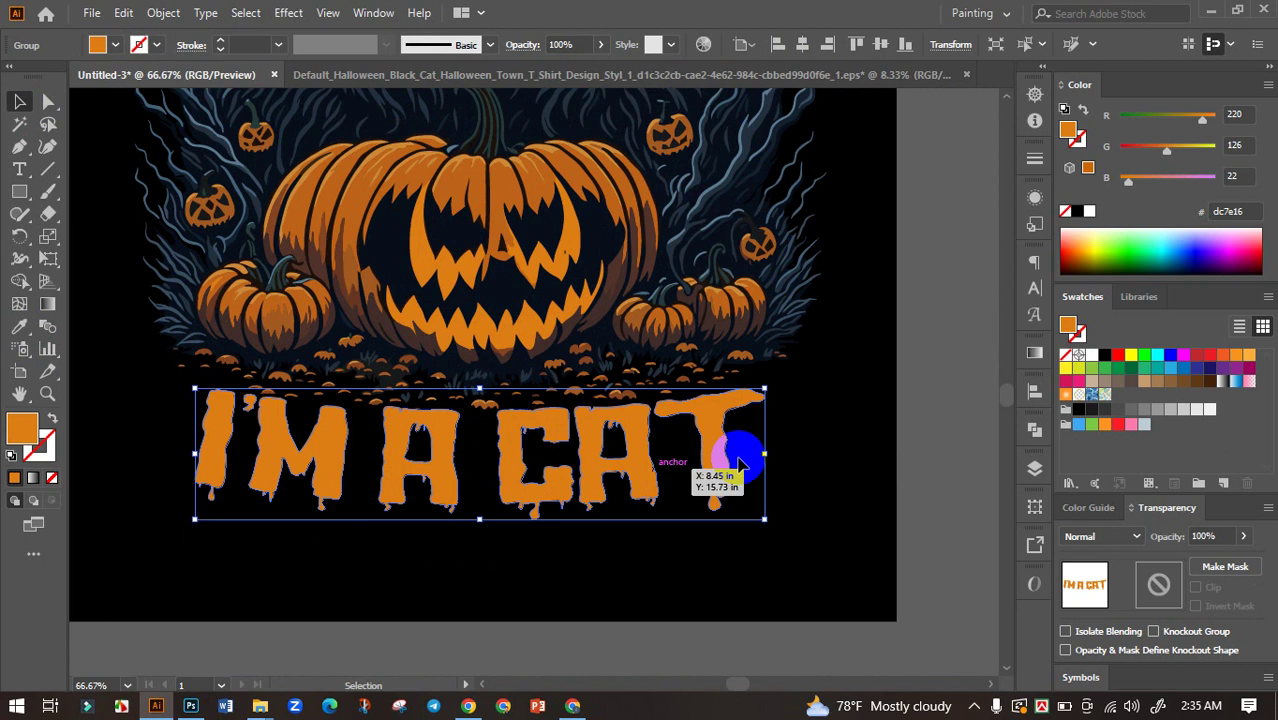
{"action": "left_click_drag", "start_coordinate": [766, 455], "coordinate": [775, 455]}
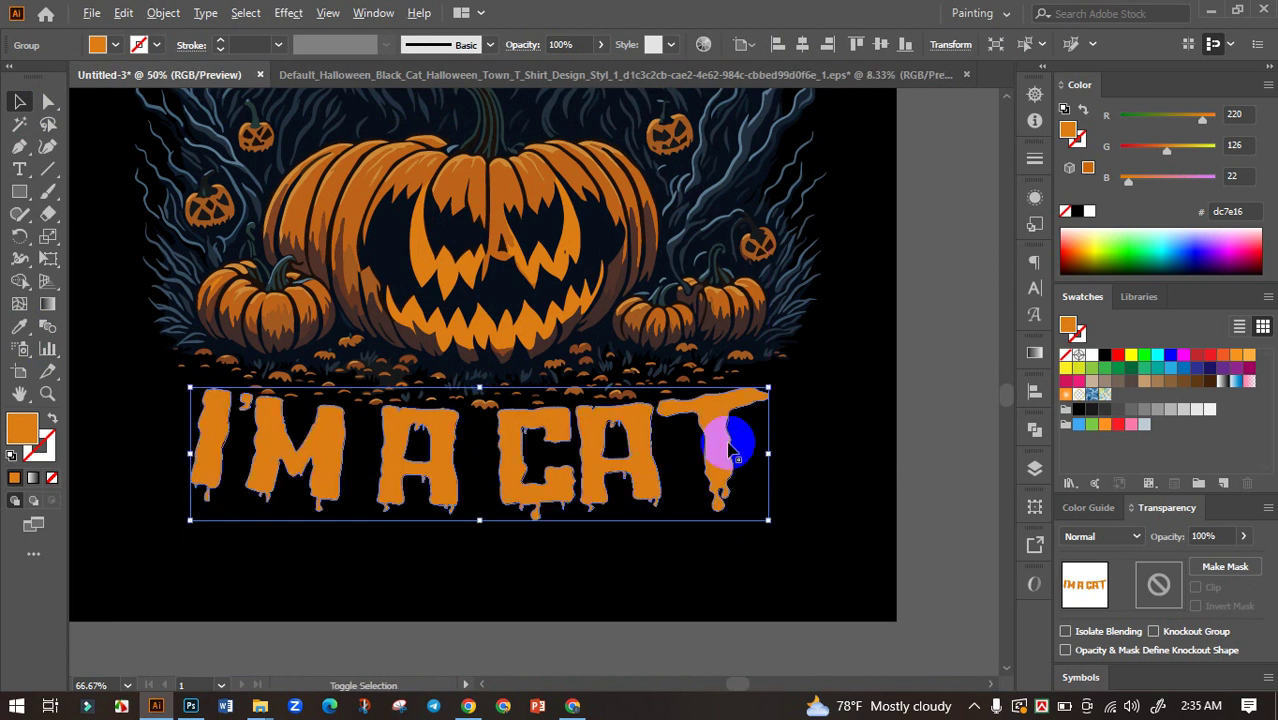
{"action": "key", "text": "ctrl+minus"}
{"action": "key", "text": "ctrl+minus"}
{"action": "left_click", "coordinate": [850, 432]}
{"action": "key", "text": "ctrl+minus"}
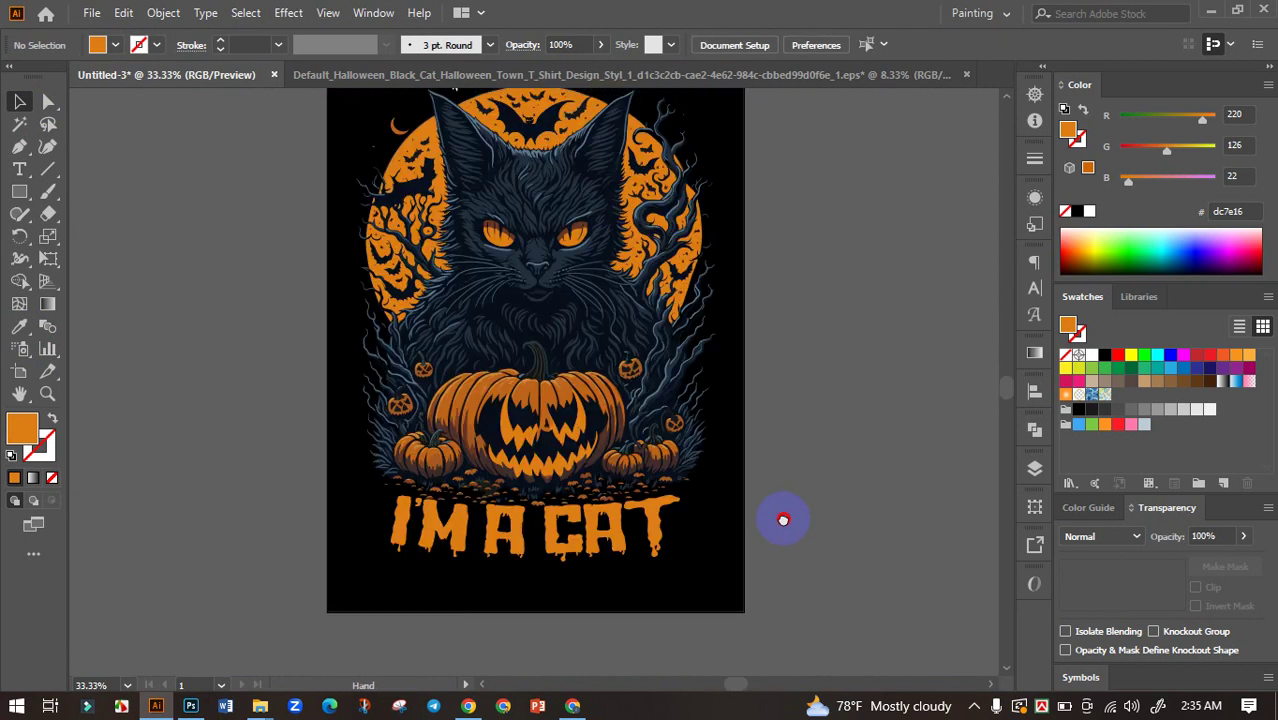
{"action": "left_click_drag", "start_coordinate": [790, 465], "coordinate": [777, 465]}
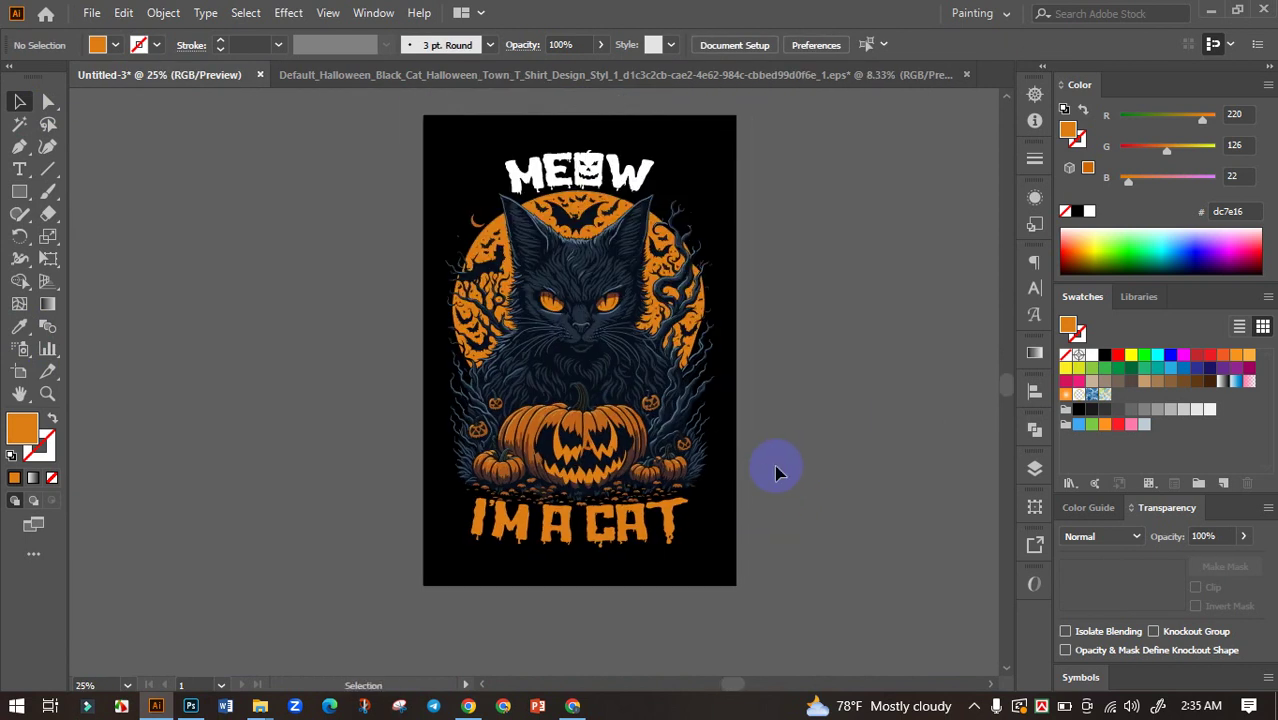
{"action": "scroll", "coordinate": [672, 520], "scroll_direction": "up", "scroll_amount": 2}
Try a light green fill on the I'M A CAT text.
{"action": "left_click", "coordinate": [602, 542]}
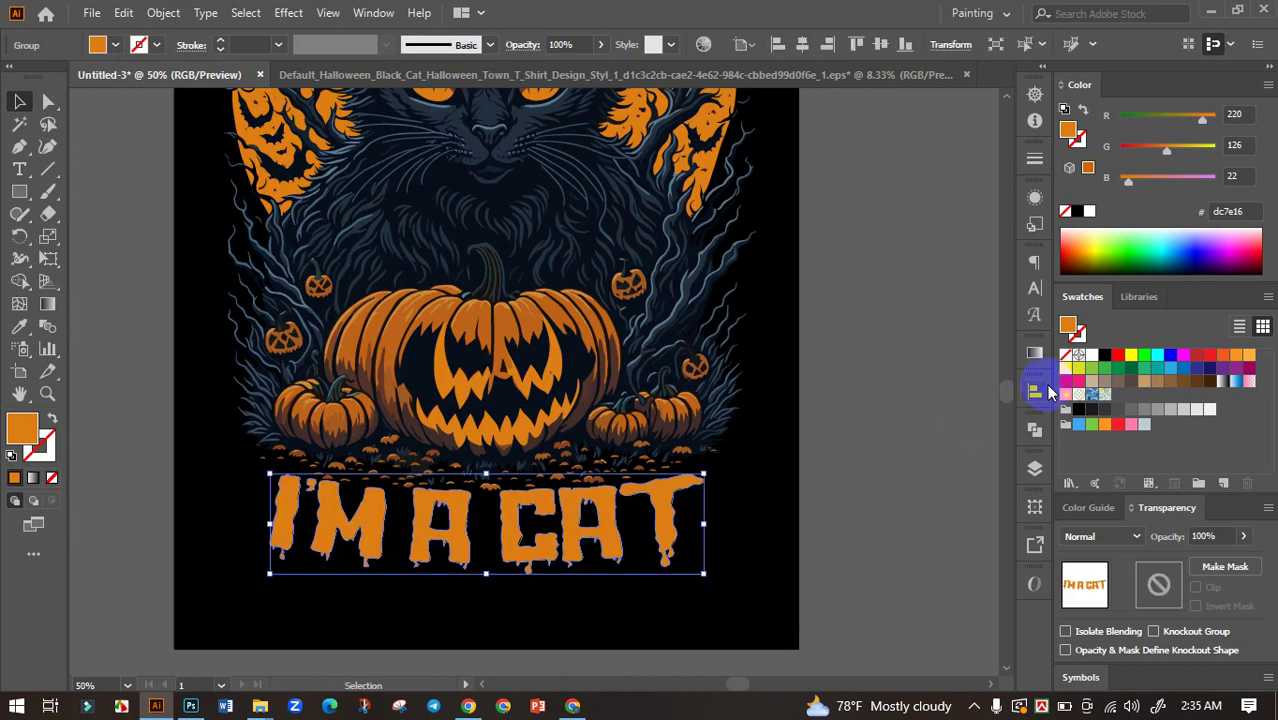
{"action": "left_click", "coordinate": [1093, 366]}
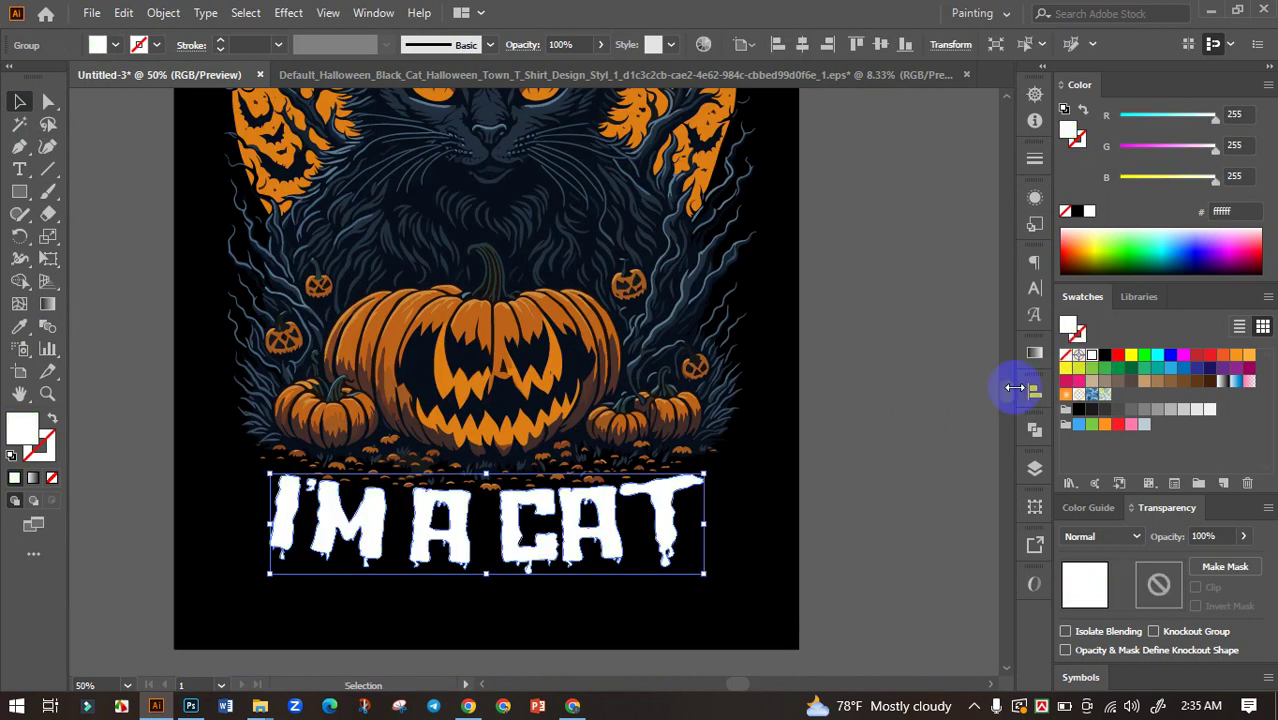
{"action": "scroll", "coordinate": [833, 425], "scroll_direction": "down", "scroll_amount": 1}
{"action": "left_click", "coordinate": [828, 438]}
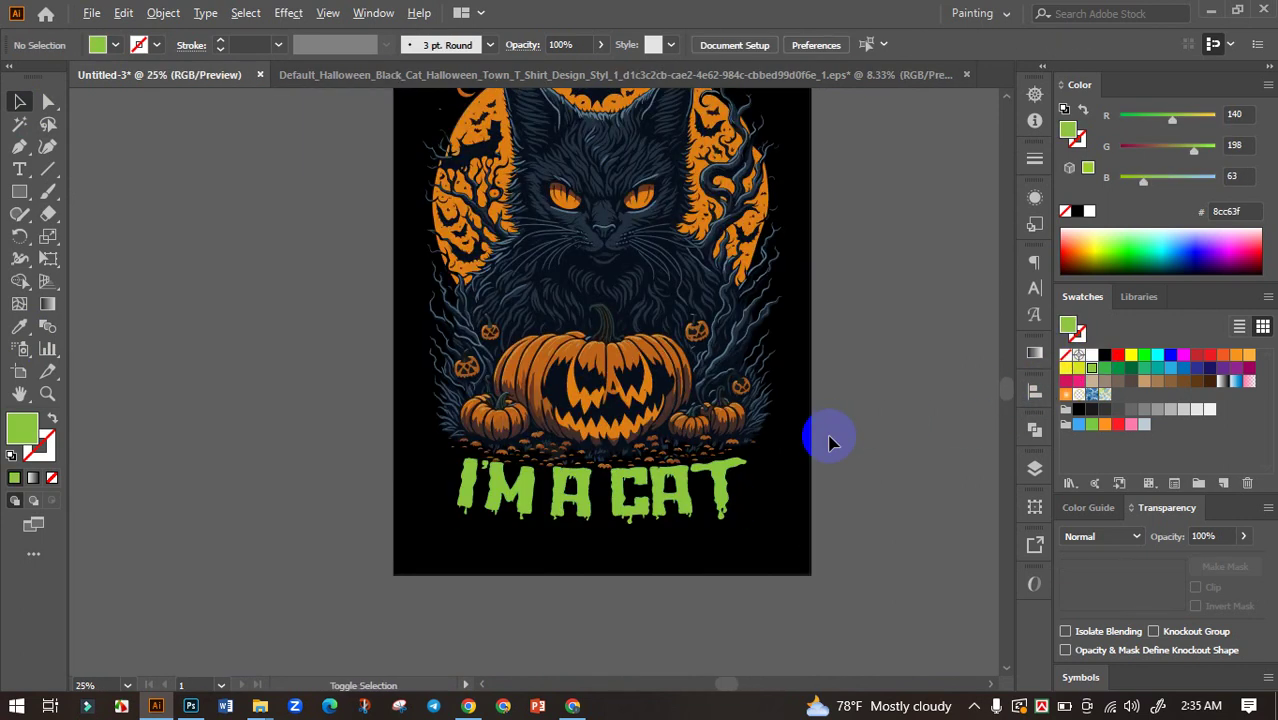
{"action": "scroll", "coordinate": [845, 425], "scroll_direction": "down", "scroll_amount": 1}
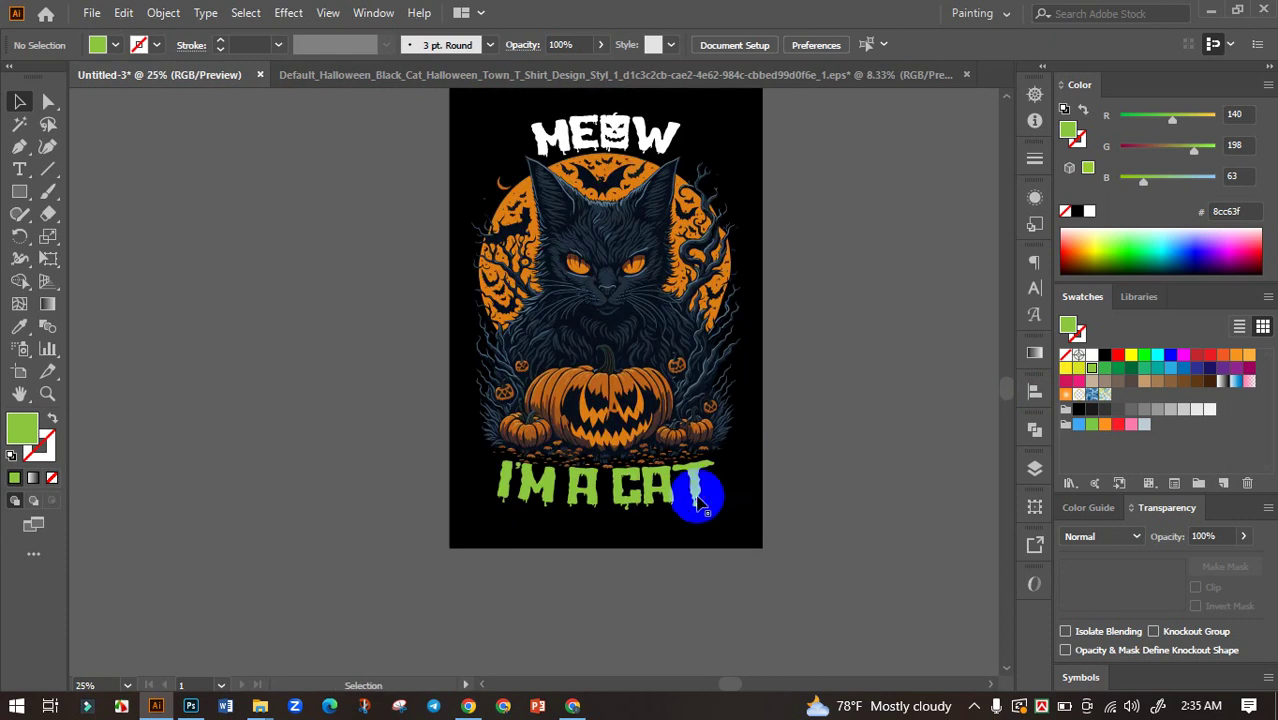
{"action": "left_click", "coordinate": [721, 490]}
{"action": "left_click", "coordinate": [840, 452]}
Sample a blue-grey onto I'M A CAT, then revert it to the moon's orange.
{"action": "left_click", "coordinate": [700, 485]}
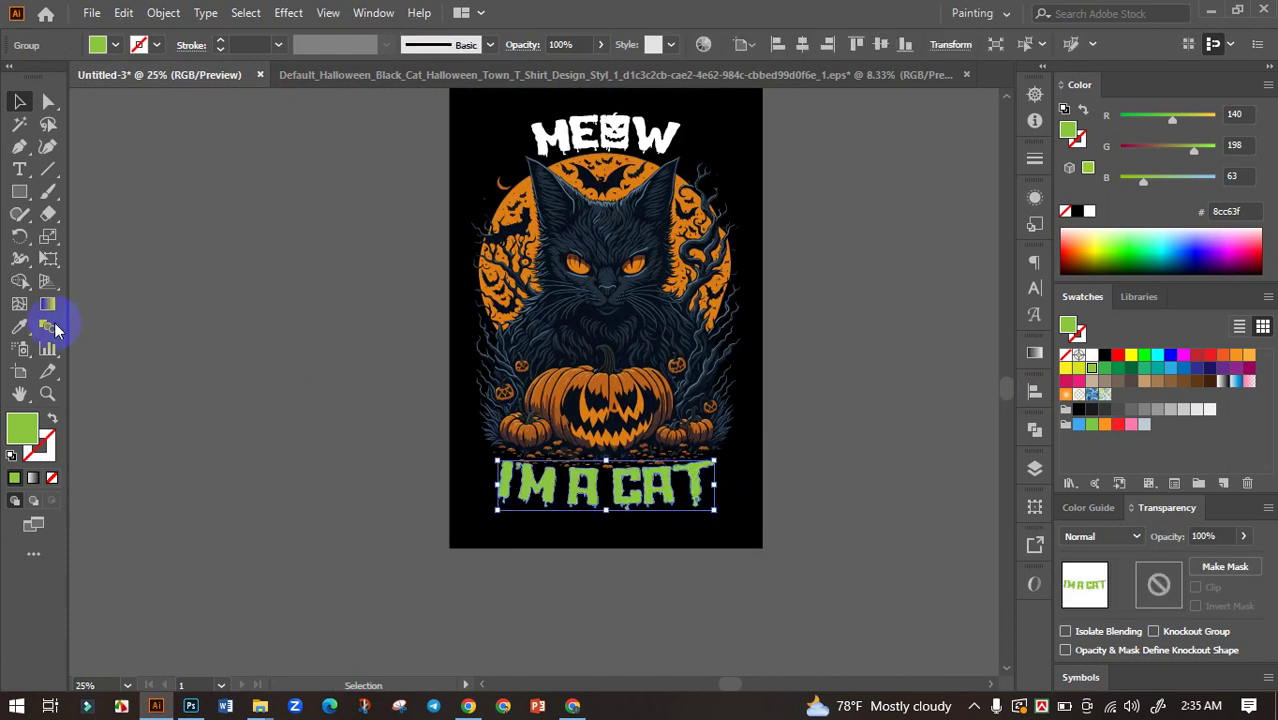
{"action": "left_click", "coordinate": [19, 326]}
{"action": "left_click", "coordinate": [580, 185]}
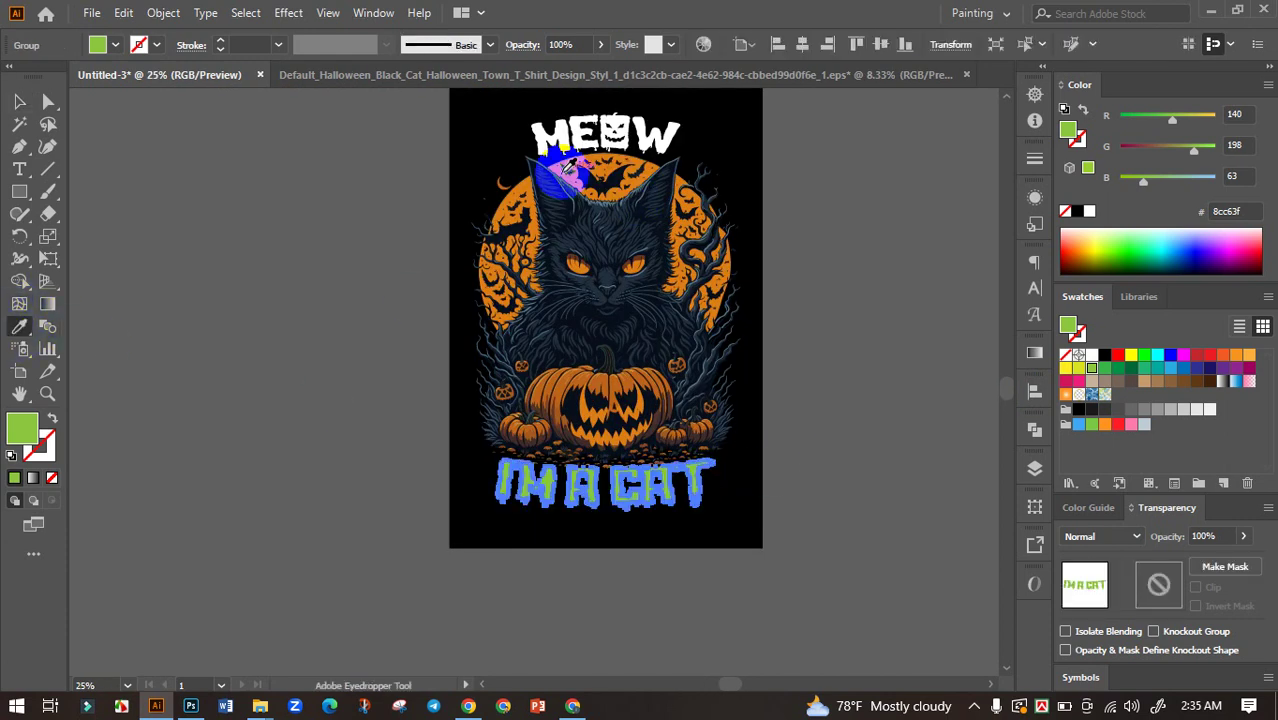
{"action": "left_click", "coordinate": [562, 170]}
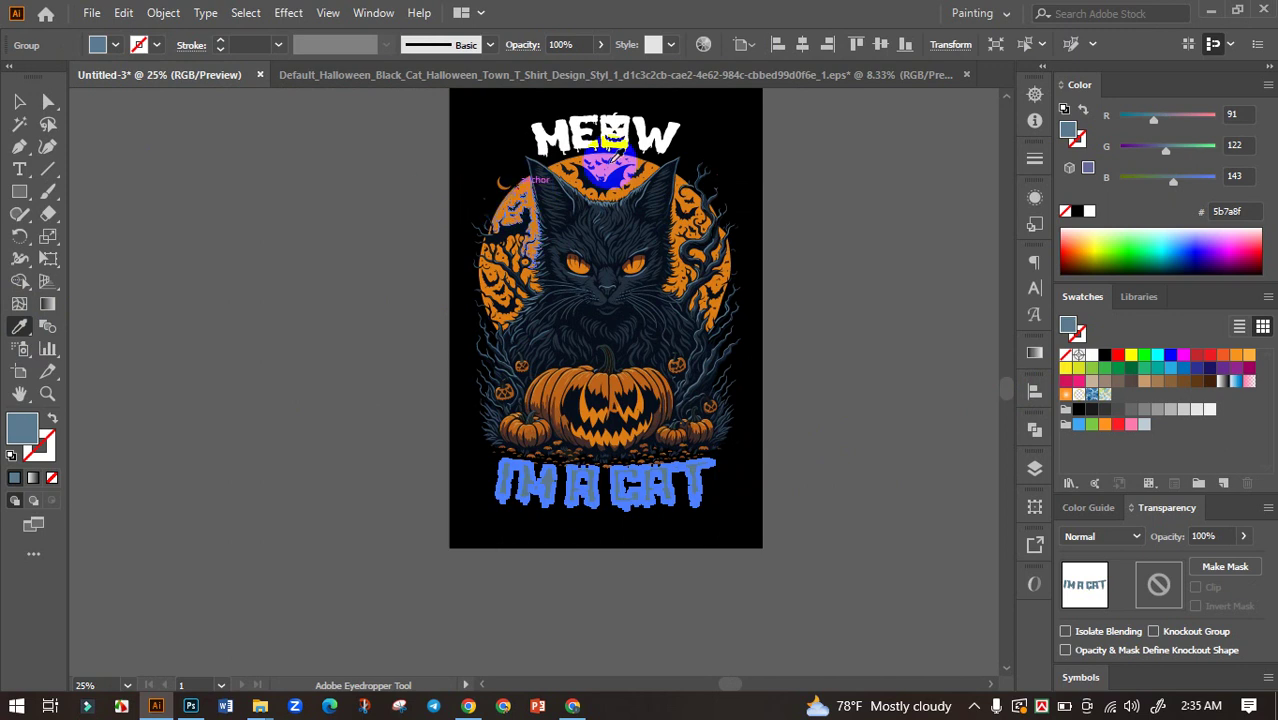
{"action": "scroll", "coordinate": [612, 160], "scroll_direction": "up", "scroll_amount": 2}
{"action": "left_click", "coordinate": [598, 180]}
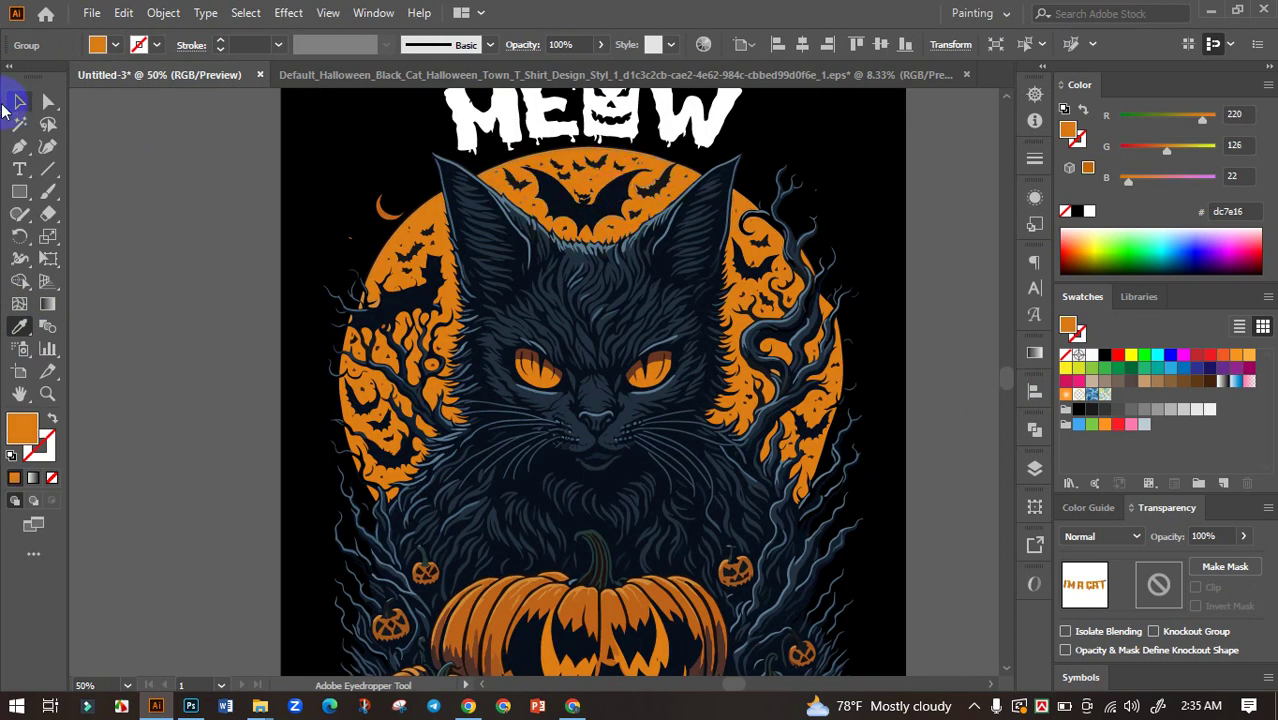
{"action": "left_click", "coordinate": [19, 101]}
{"action": "left_click", "coordinate": [155, 185]}
{"action": "scroll", "coordinate": [155, 190], "scroll_direction": "down", "scroll_amount": 1}
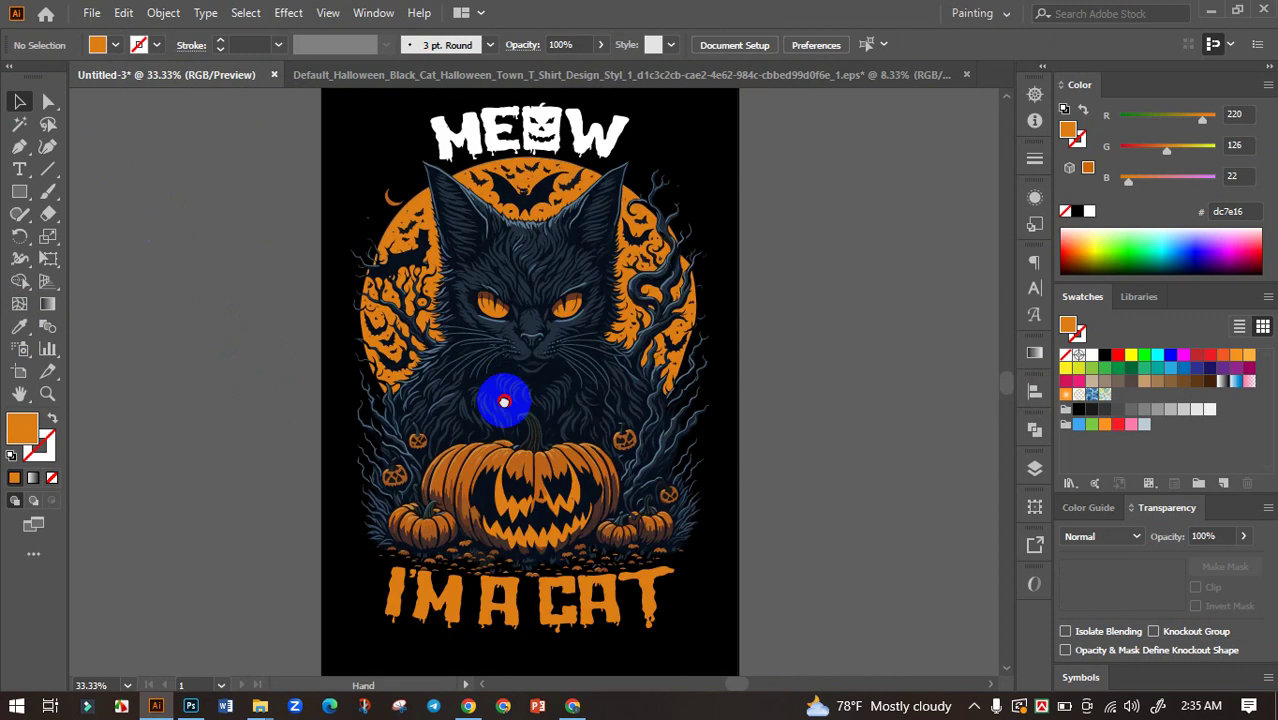
{"action": "scroll", "coordinate": [499, 390], "scroll_direction": "down", "scroll_amount": 1}
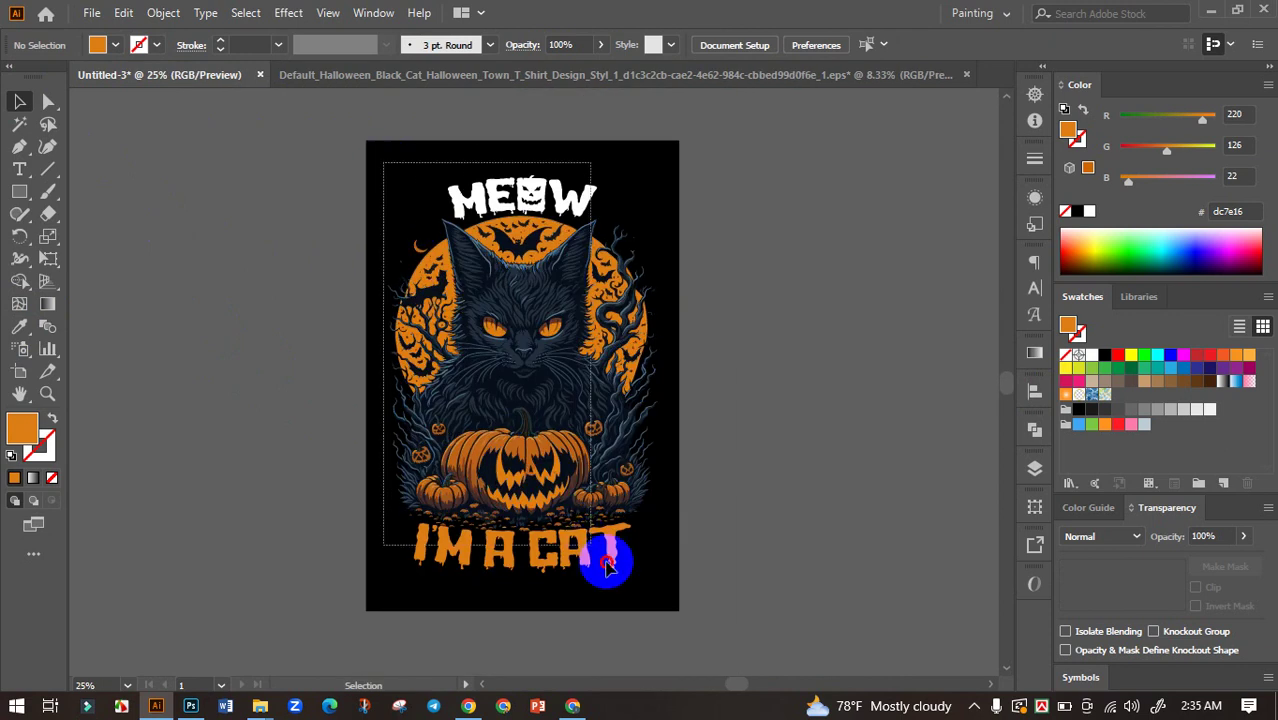
Select all the artwork and align it on the artboard.
{"action": "left_click_drag", "start_coordinate": [385, 167], "coordinate": [650, 600]}
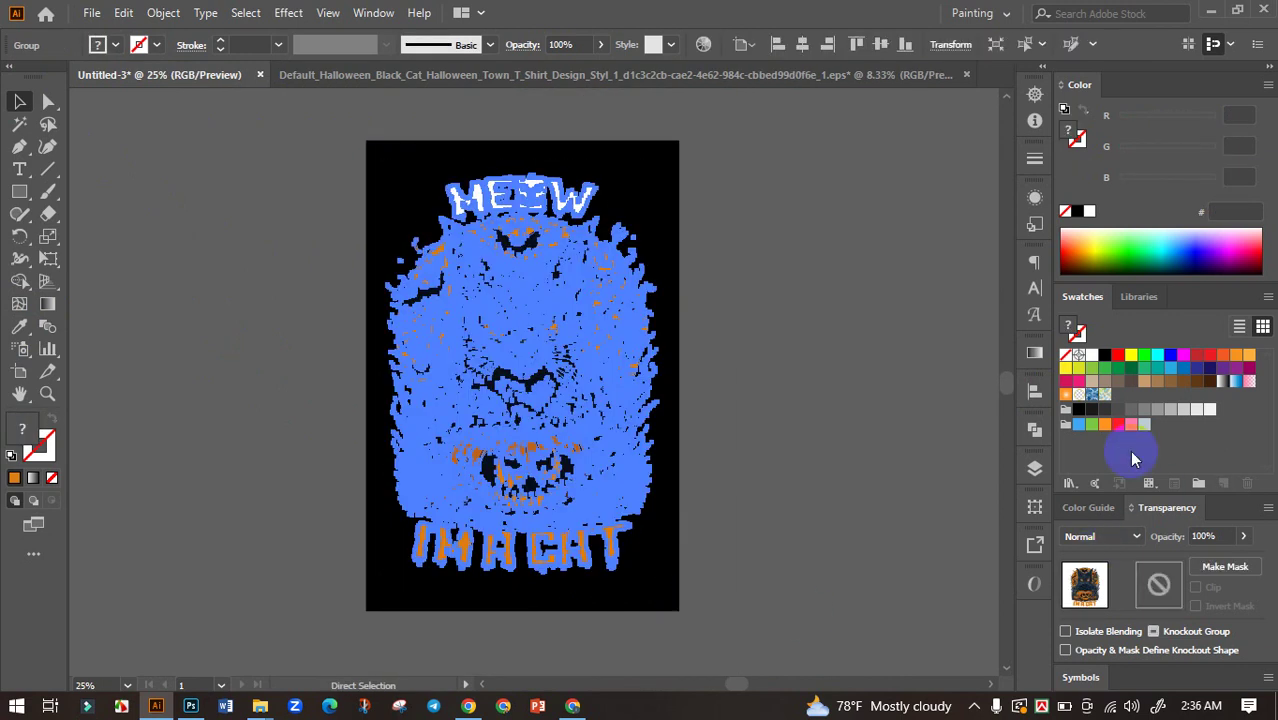
{"action": "left_click", "coordinate": [1035, 392]}
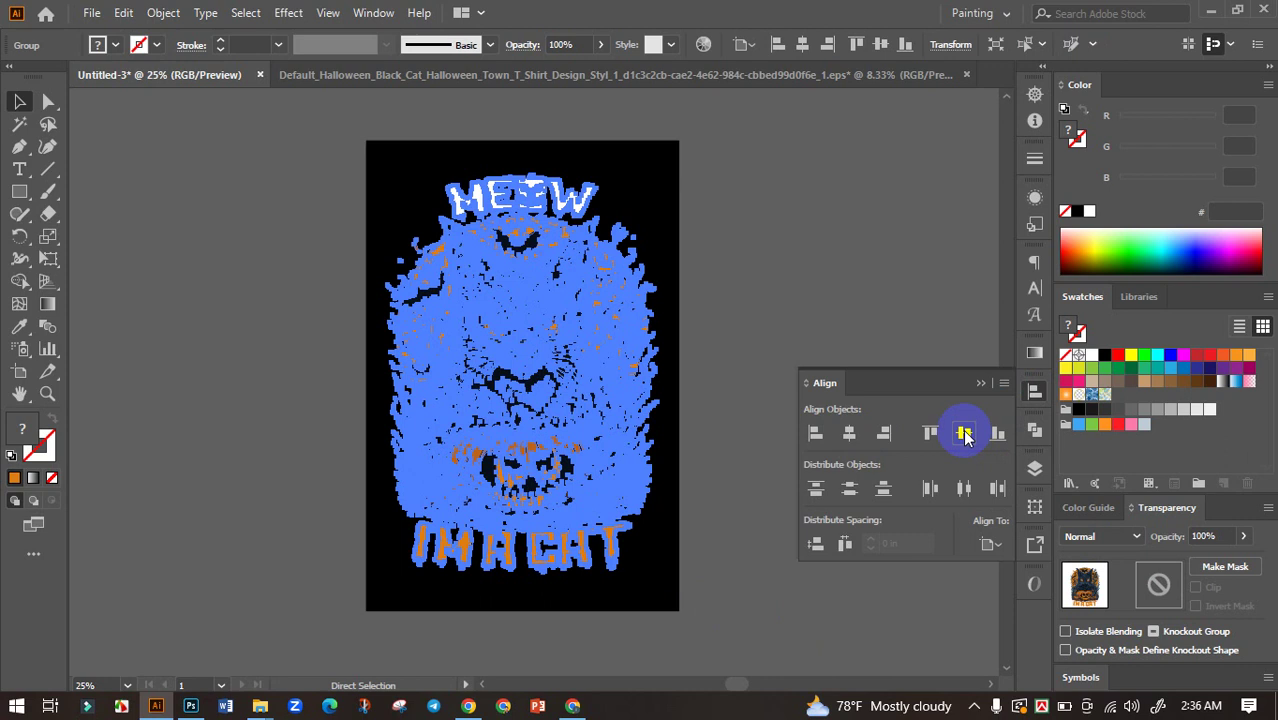
{"action": "left_click", "coordinate": [981, 383]}
{"action": "left_click", "coordinate": [820, 390]}
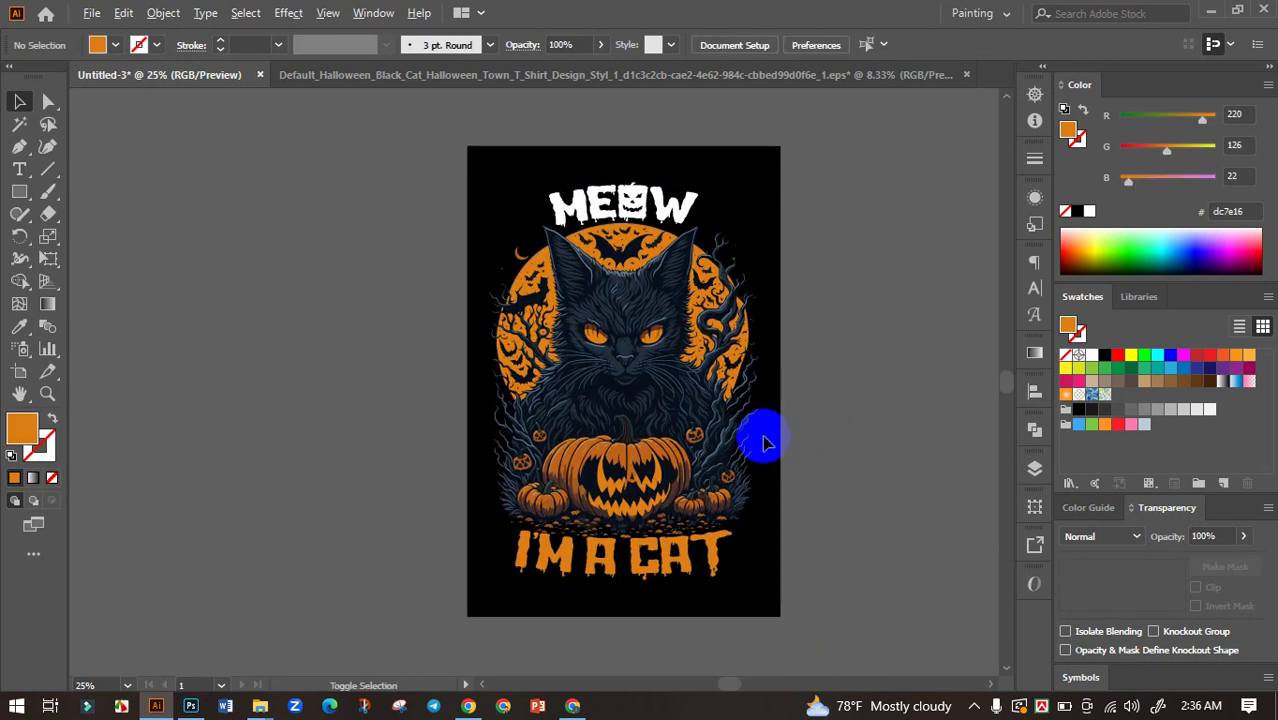
Scale the whole design up to roughly 11.4 × 16.7 in to fill the artboard.
{"action": "left_click_drag", "start_coordinate": [665, 434], "coordinate": [669, 428]}
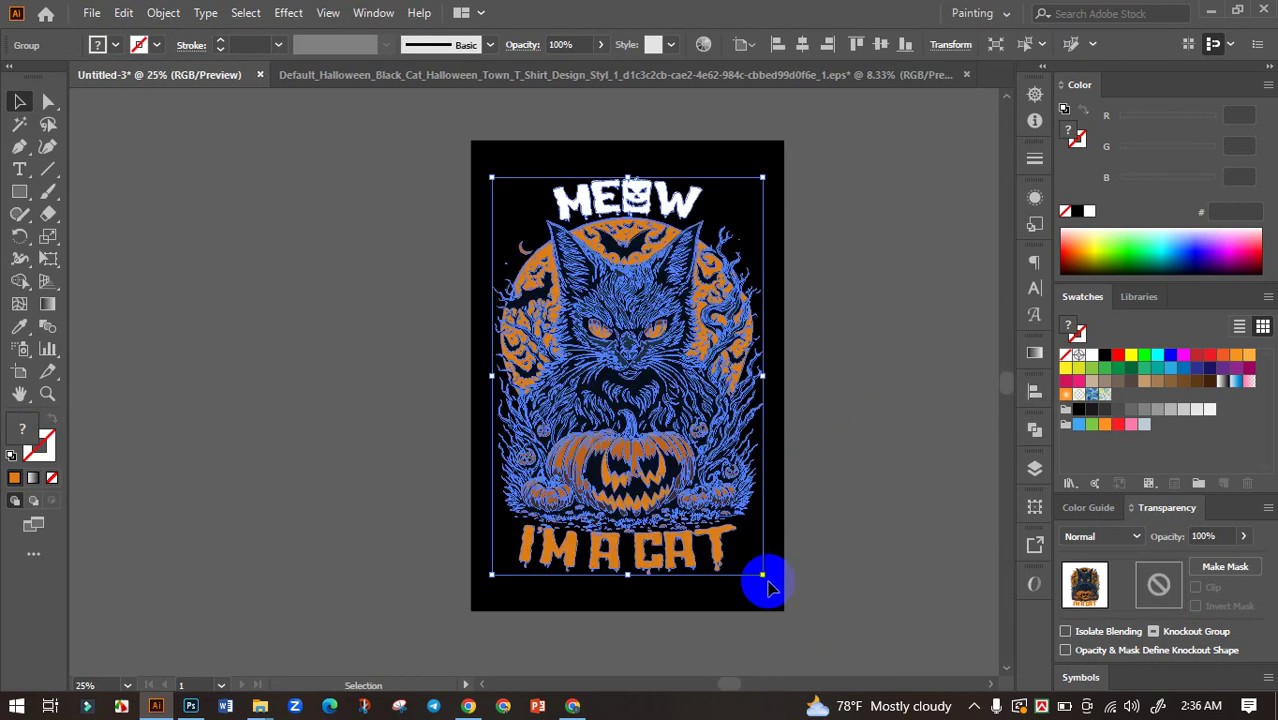
{"action": "left_click_drag", "start_coordinate": [763, 576], "coordinate": [786, 598]}
{"action": "left_click", "coordinate": [864, 533]}
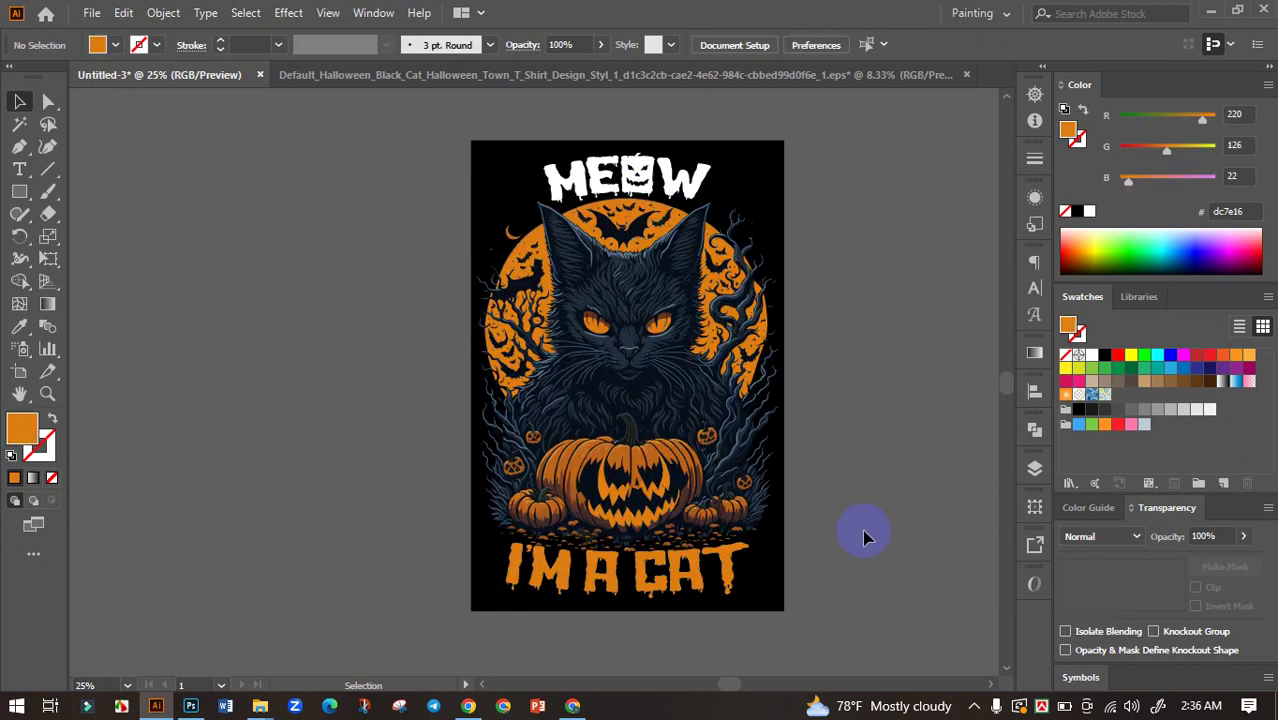
{"action": "scroll", "coordinate": [864, 533], "scroll_direction": "down", "scroll_amount": 2}
{"action": "scroll", "coordinate": [828, 460], "scroll_direction": "up", "scroll_amount": 2}
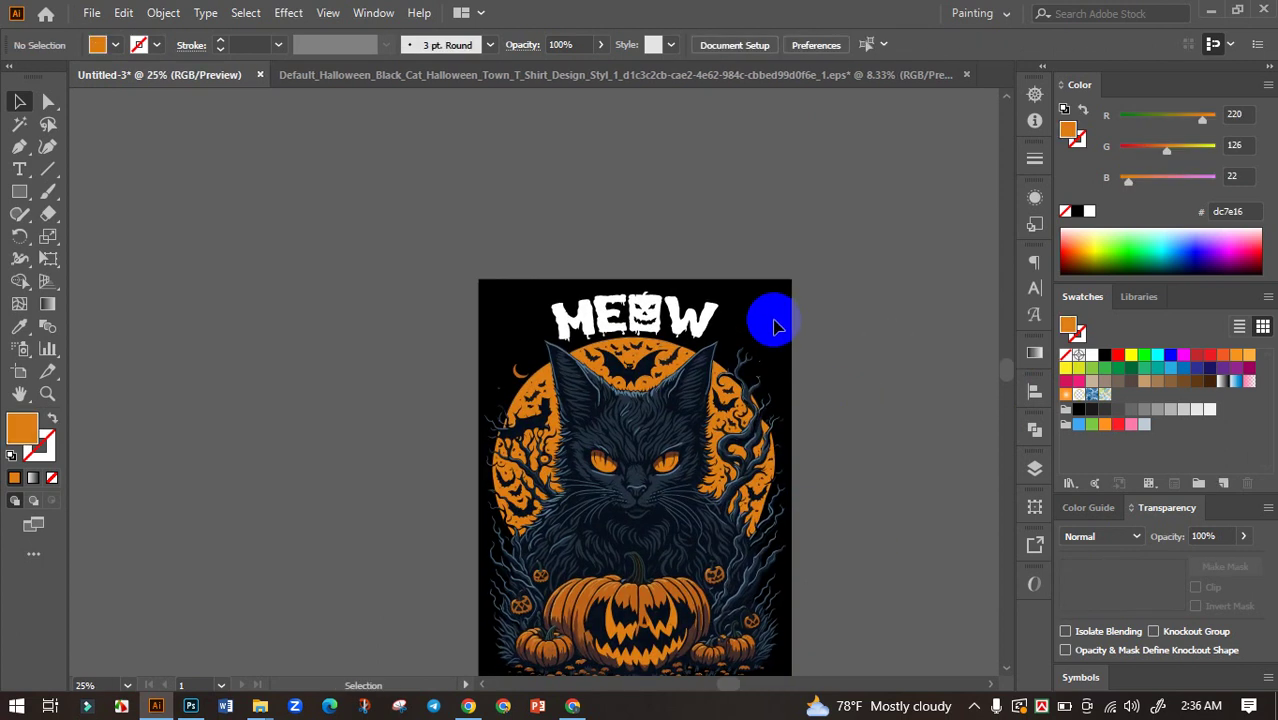
{"action": "left_click_drag", "start_coordinate": [878, 375], "coordinate": [816, 248]}
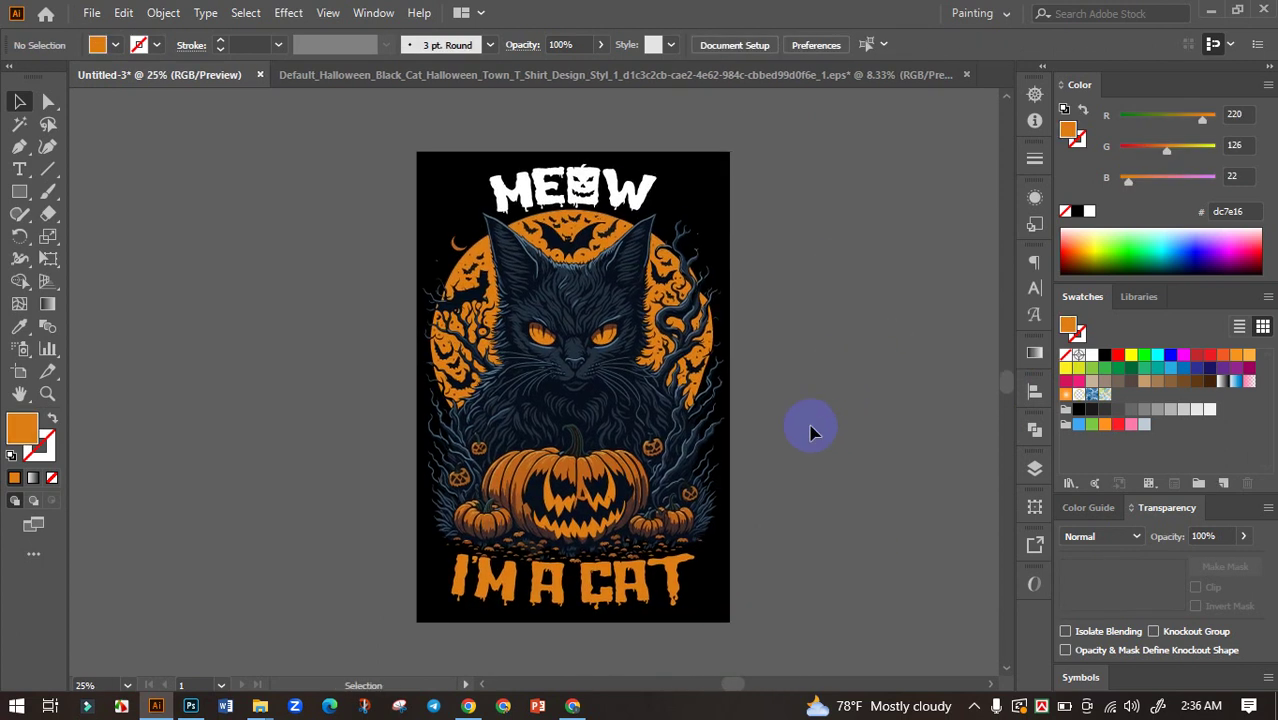
Start saving the design as a new .AI file and reposition the save window.
{"action": "key", "text": "ctrl+s"}
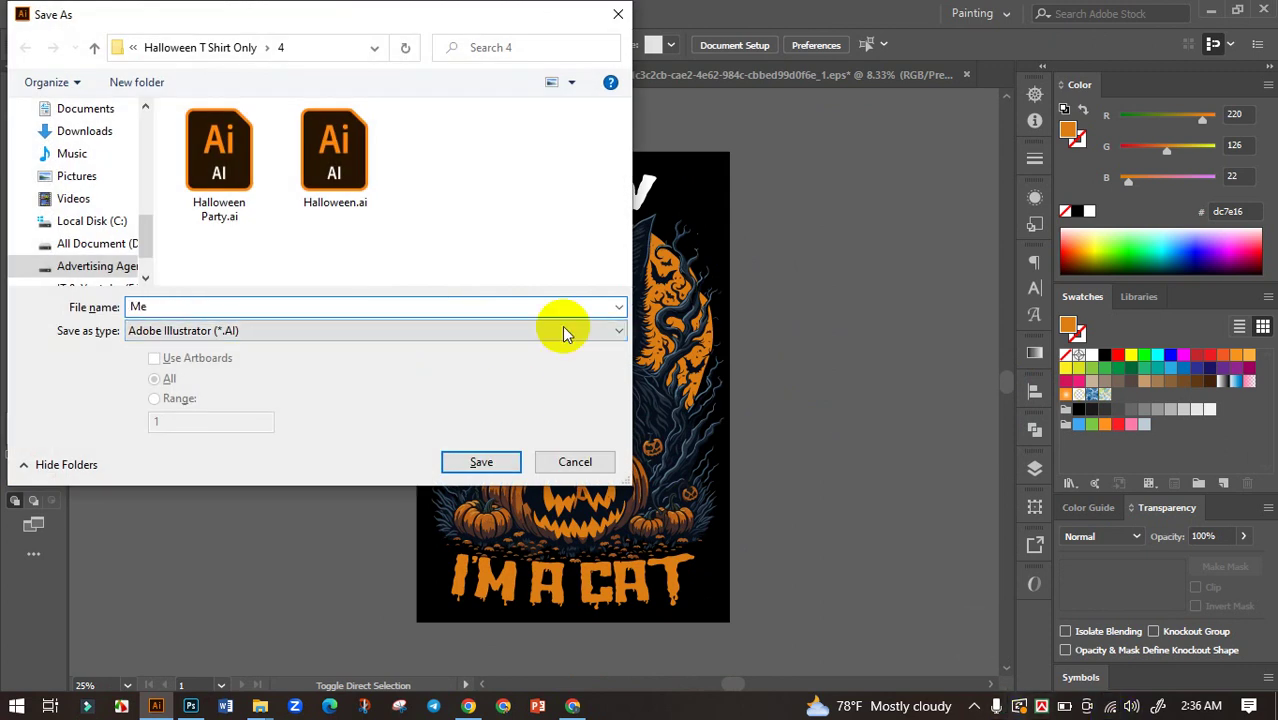
{"action": "mouse_move", "coordinate": [400, 16]}
{"action": "left_mouse_down"}
{"action": "mouse_move", "coordinate": [658, 287]}
{"action": "mouse_move", "coordinate": [477, 91]}
{"action": "left_mouse_up"}
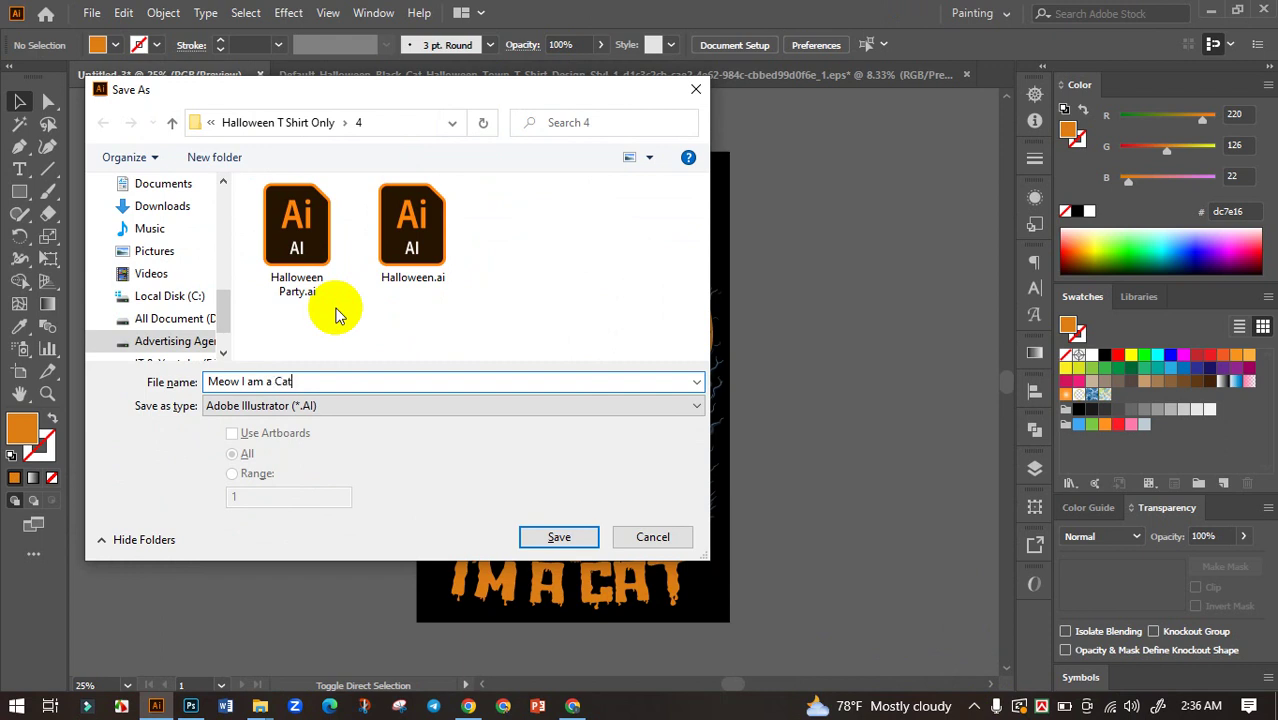
Save the design as Meow I am a Cat.ai with default Illustrator options, then cancel a PNG export.
{"action": "key", "text": "Return"}
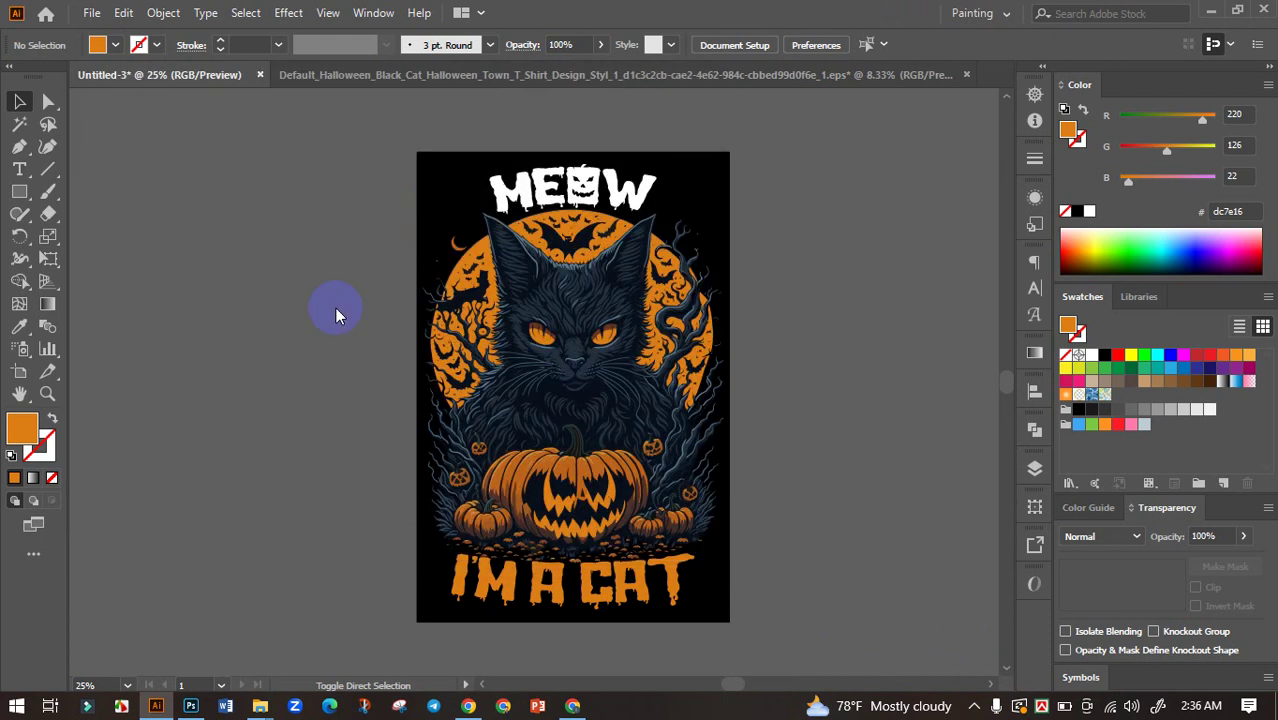
{"action": "key", "text": "Return"}
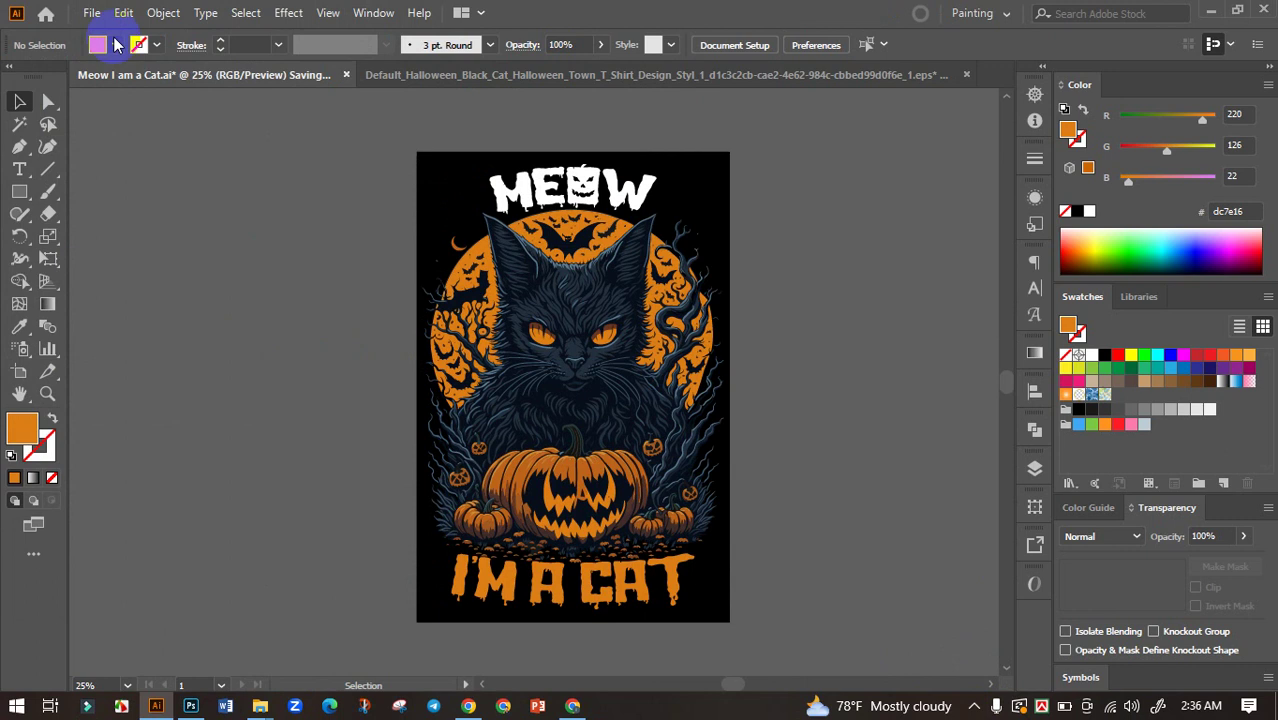
{"action": "left_click", "coordinate": [93, 14]}
{"action": "mouse_move", "coordinate": [126, 343]}
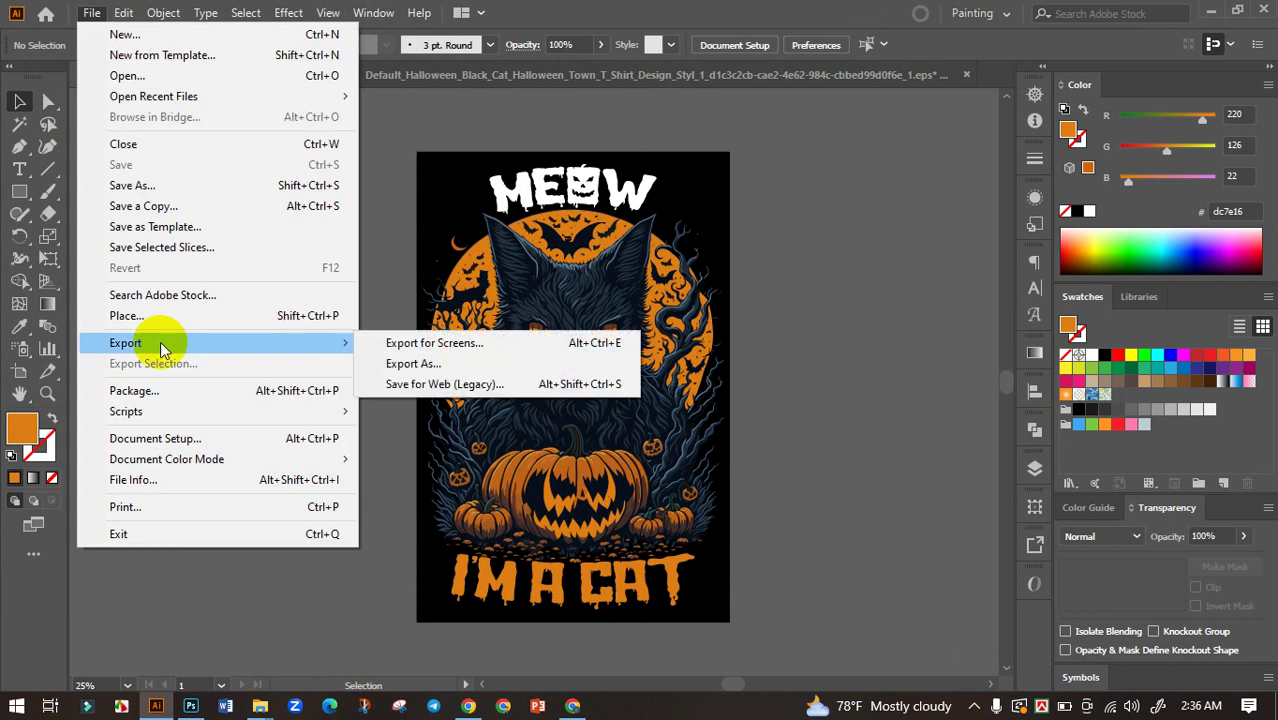
{"action": "left_click", "coordinate": [436, 365]}
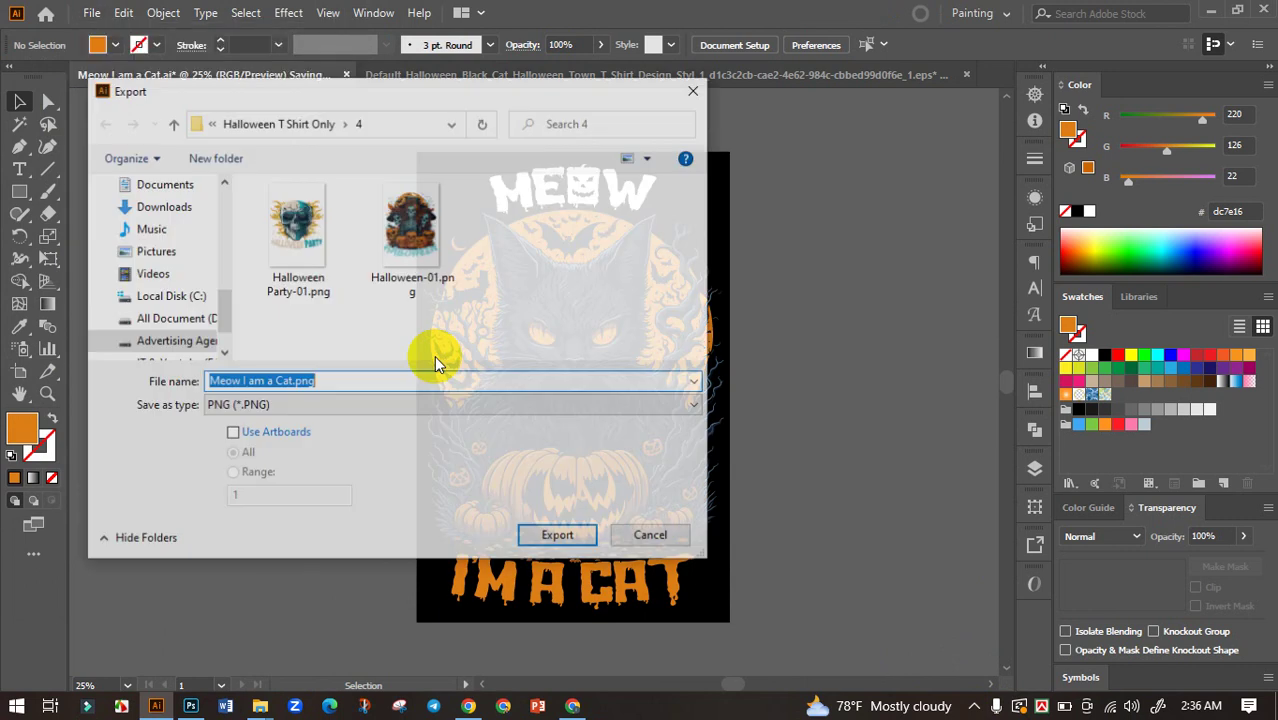
{"action": "left_click", "coordinate": [235, 440]}
{"action": "left_click", "coordinate": [559, 535]}
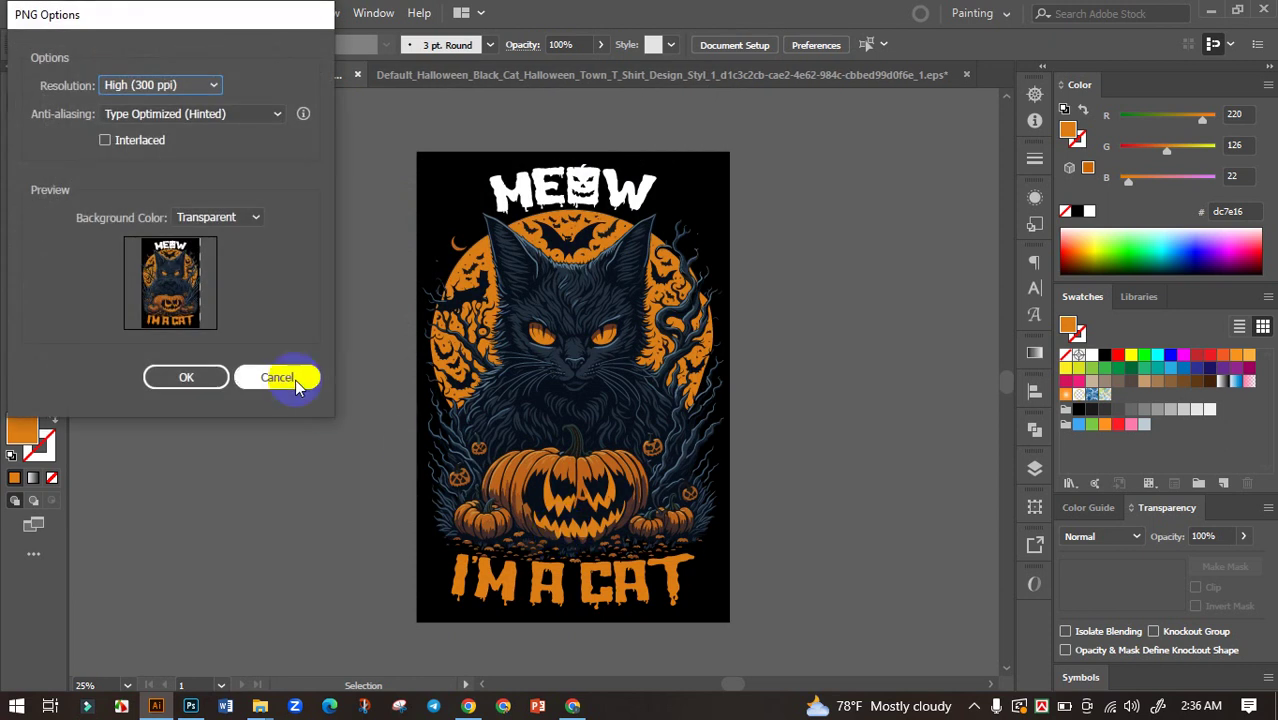
{"action": "left_click", "coordinate": [295, 378]}
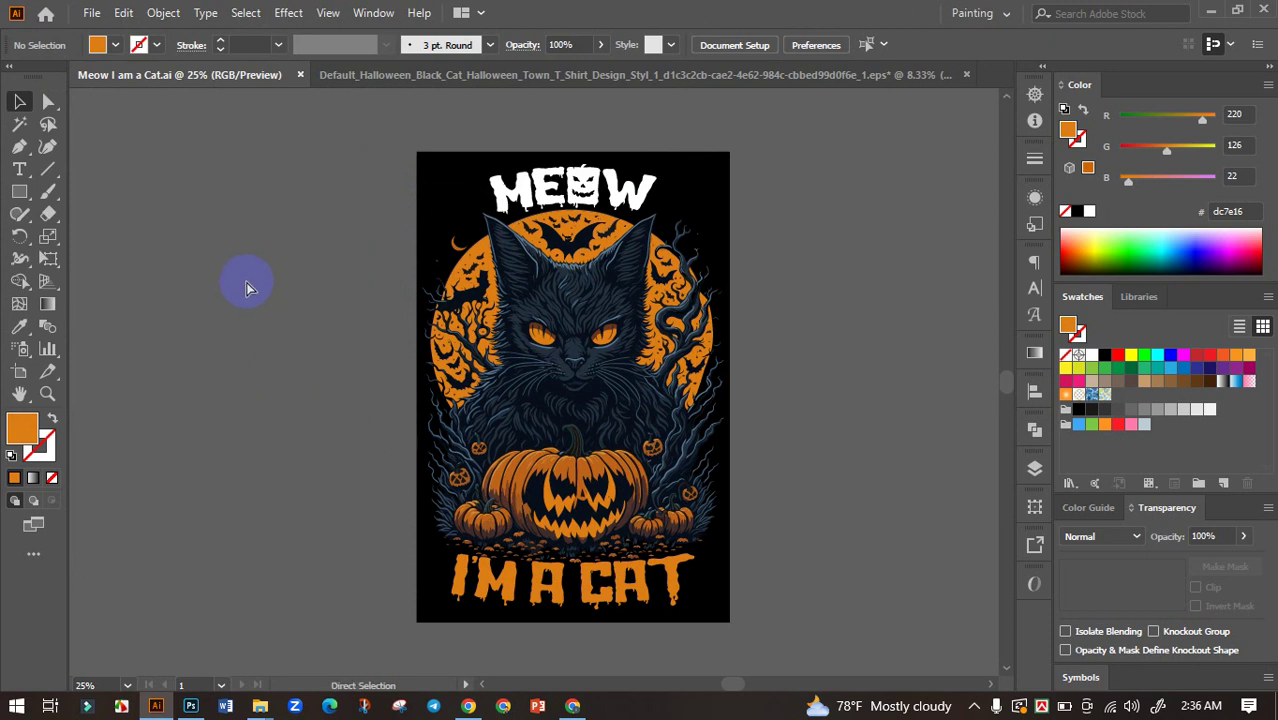
Delete the black background rectangle behind the cat artwork.
{"action": "key", "text": "ctrl+a"}
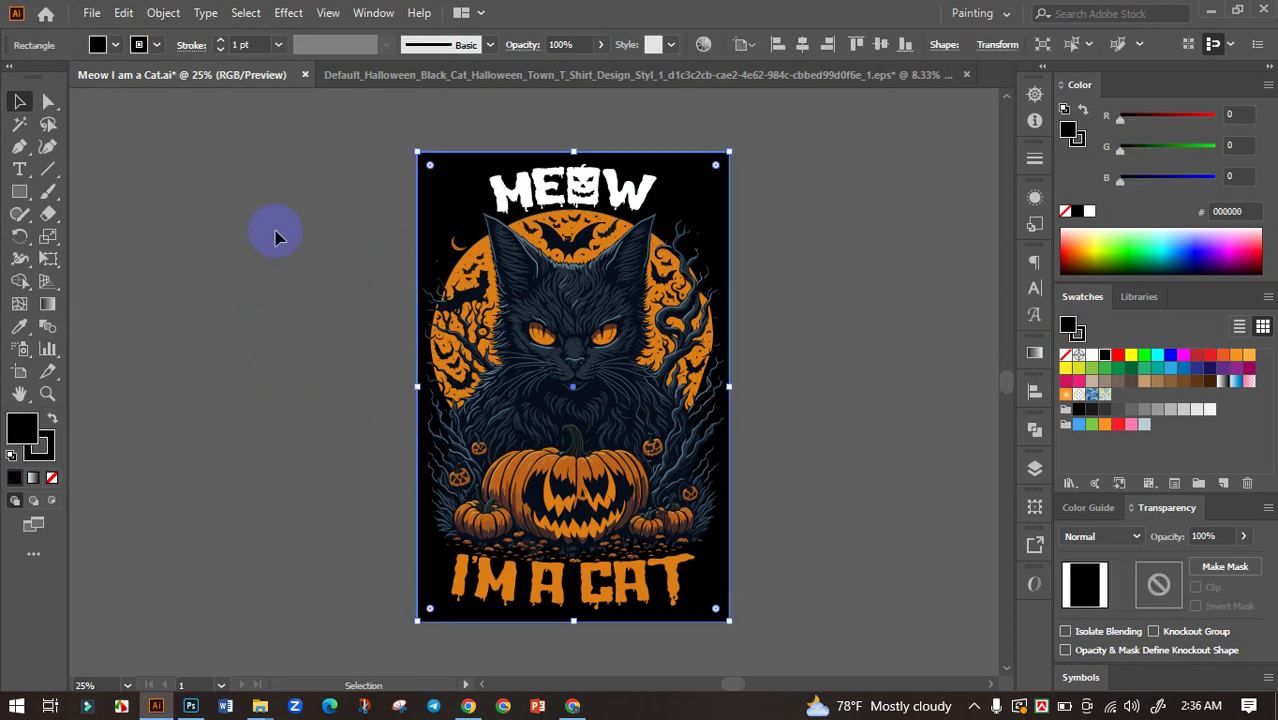
{"action": "key", "text": "Delete"}
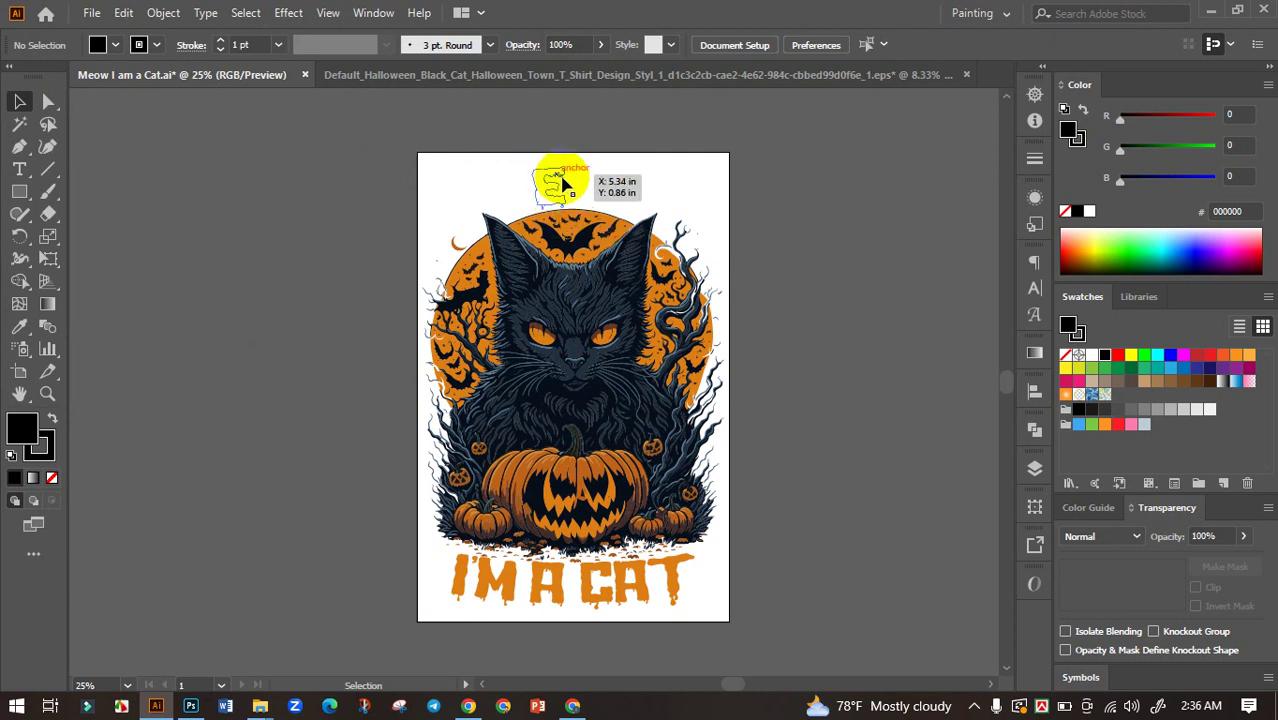
{"action": "left_click_drag", "start_coordinate": [560, 228], "coordinate": [478, 197]}
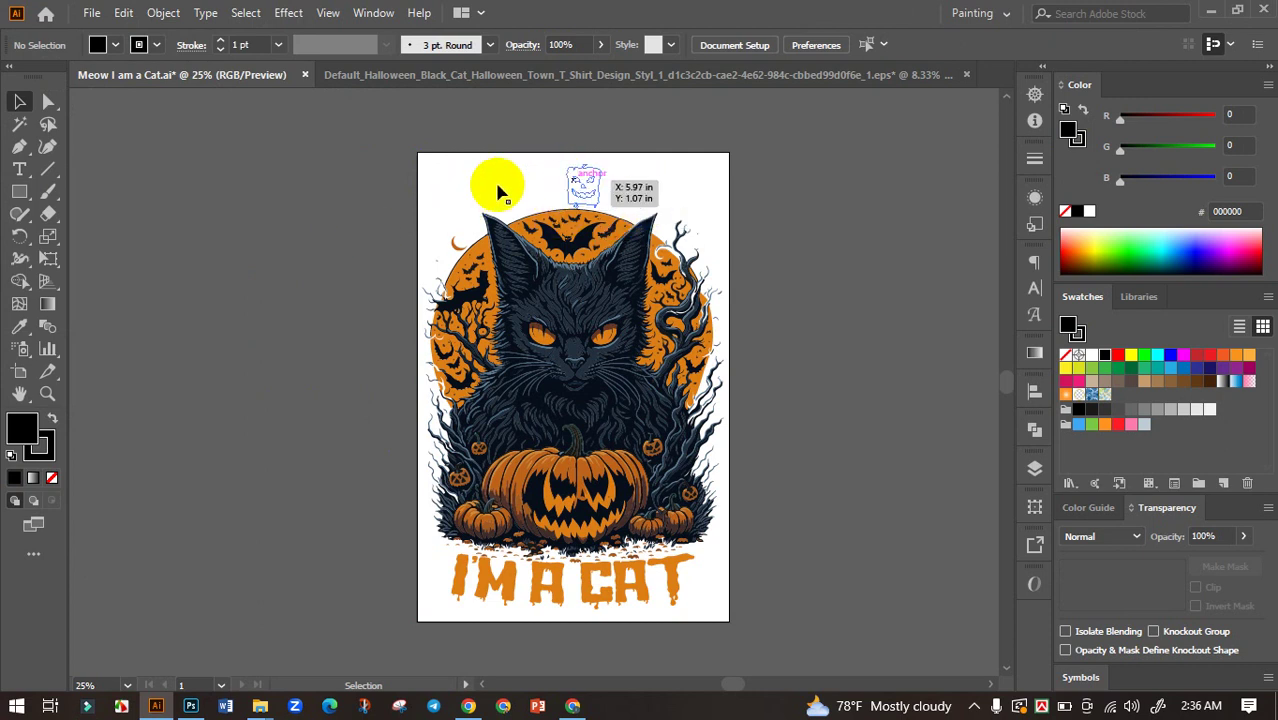
{"action": "left_click_drag", "start_coordinate": [645, 210], "coordinate": [496, 188]}
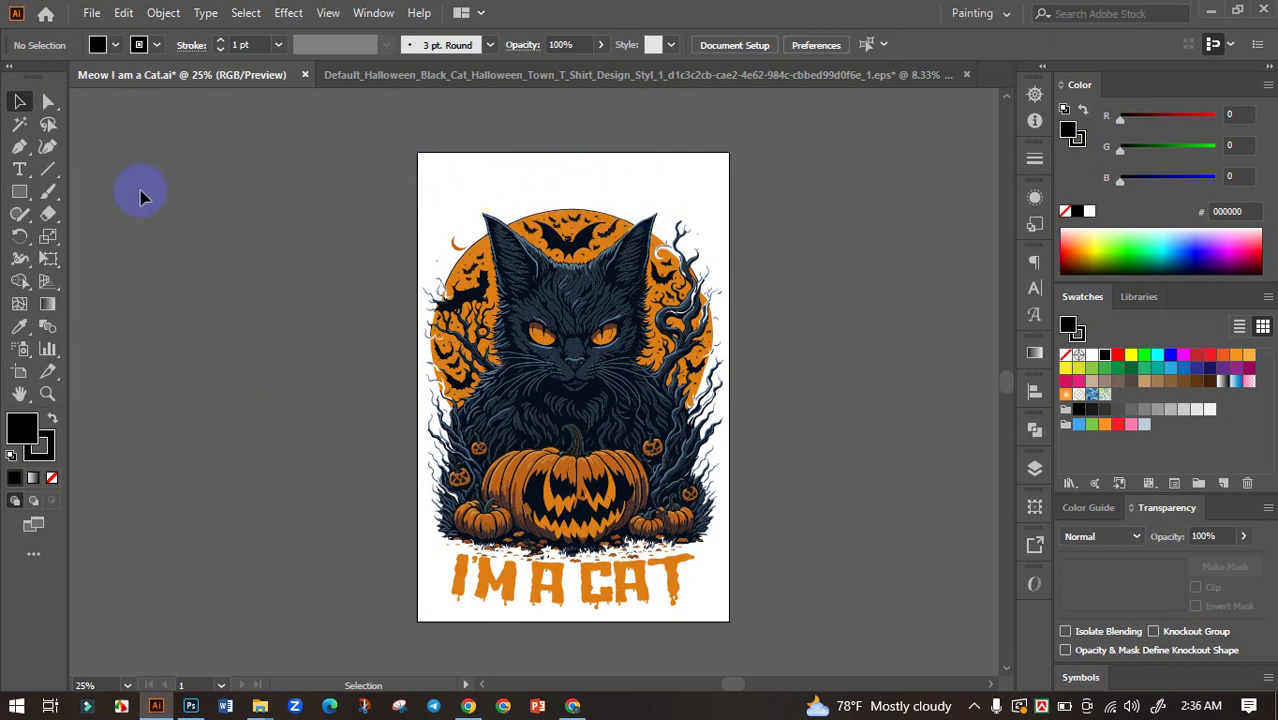
Export the artboard as a transparent 300 ppi PNG, Meow I am a Cat.png.
{"action": "left_click", "coordinate": [91, 12]}
{"action": "mouse_move", "coordinate": [126, 343]}
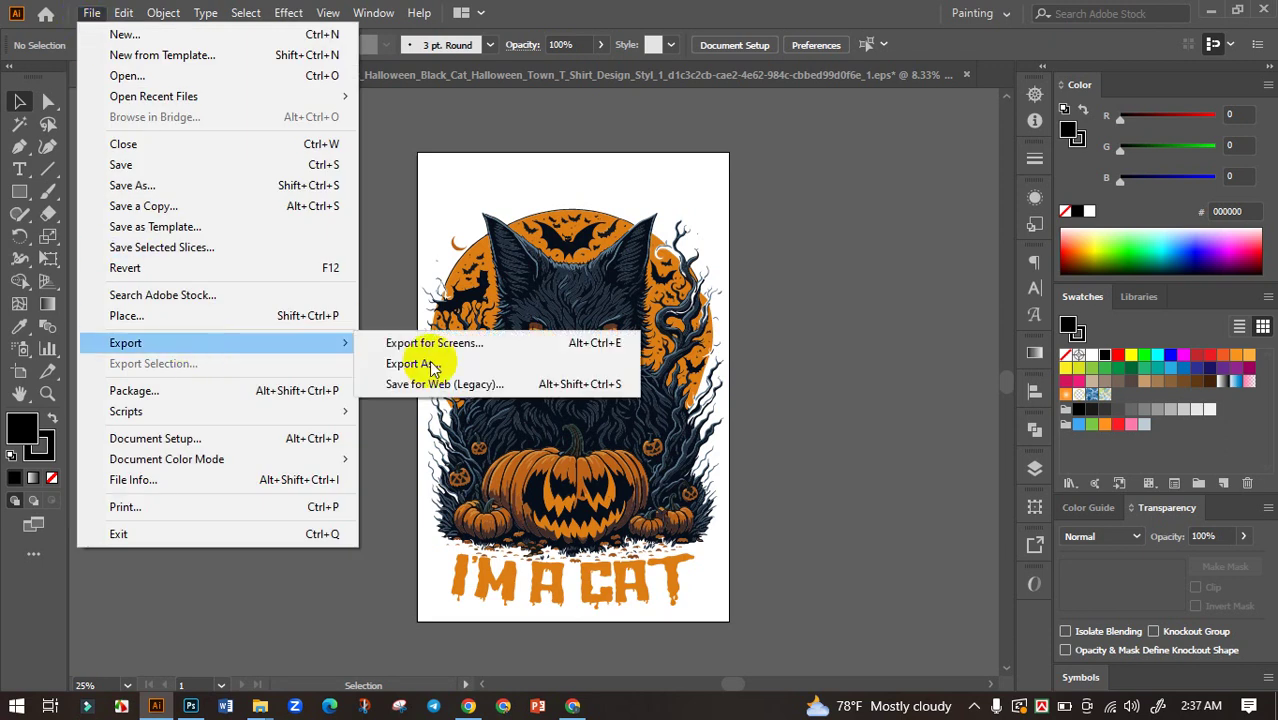
{"action": "left_click", "coordinate": [429, 362]}
{"action": "left_click", "coordinate": [240, 443]}
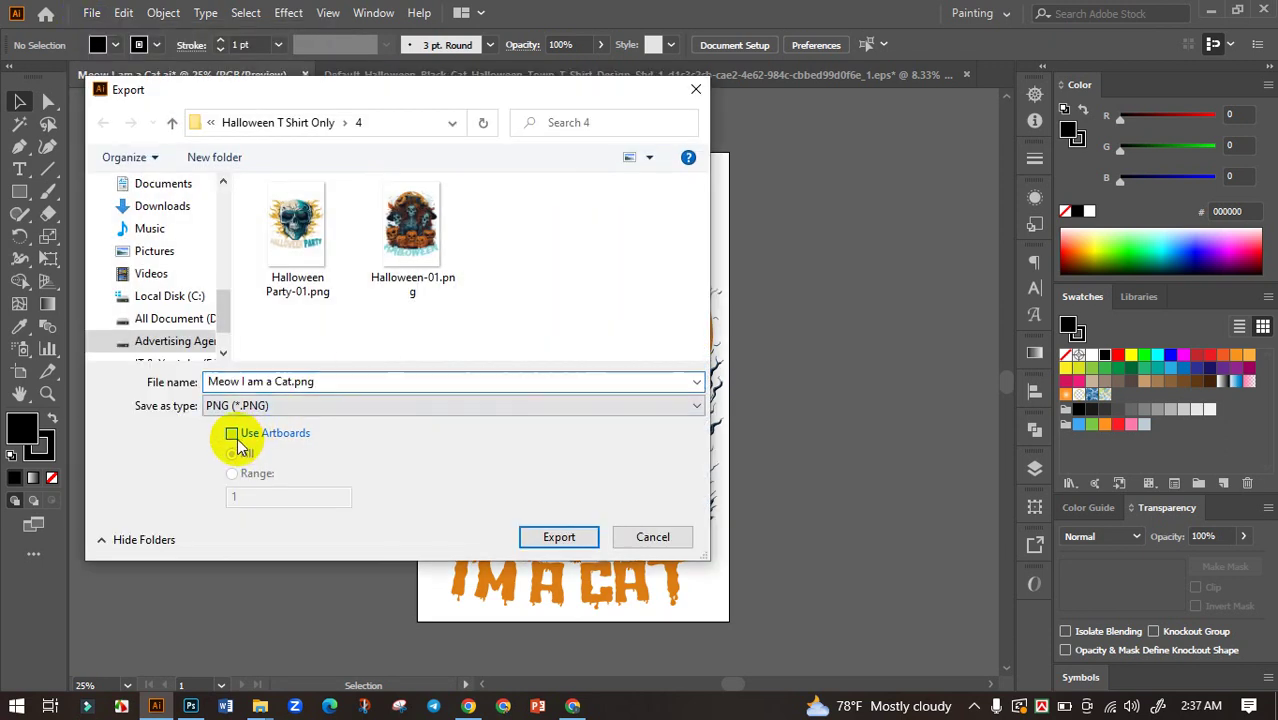
{"action": "key", "text": "Return"}
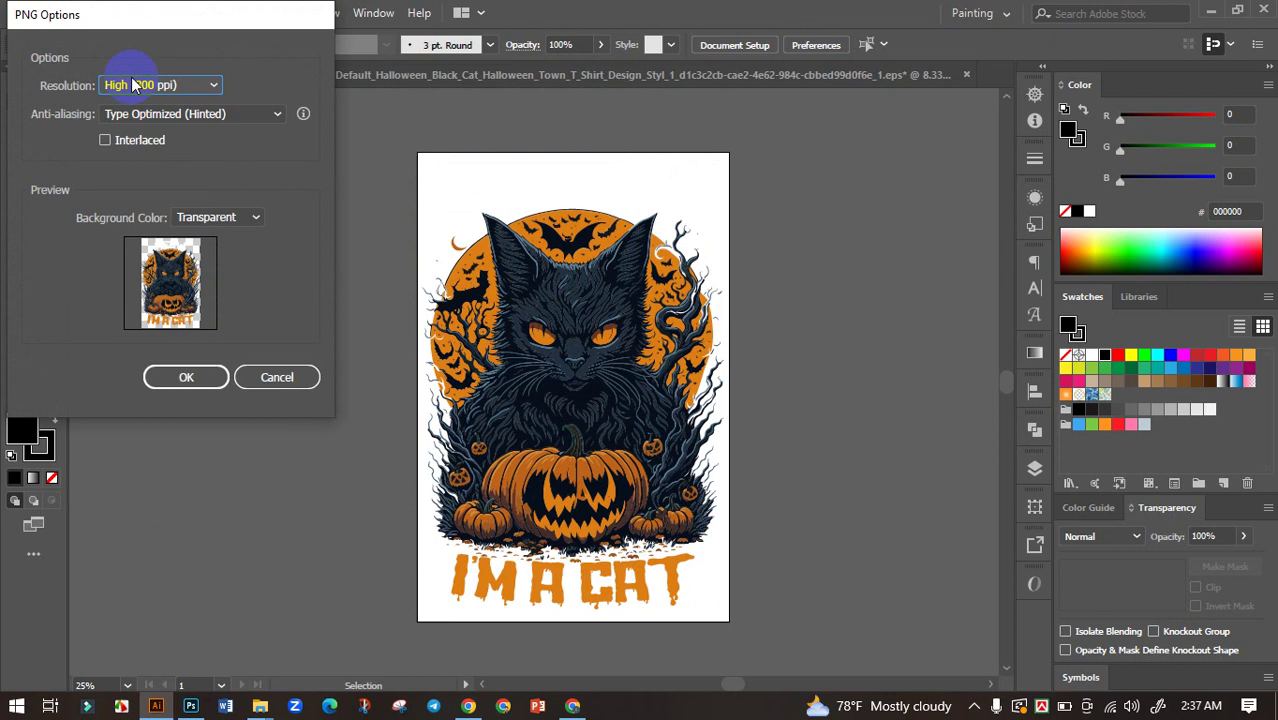
{"action": "left_click", "coordinate": [208, 378]}
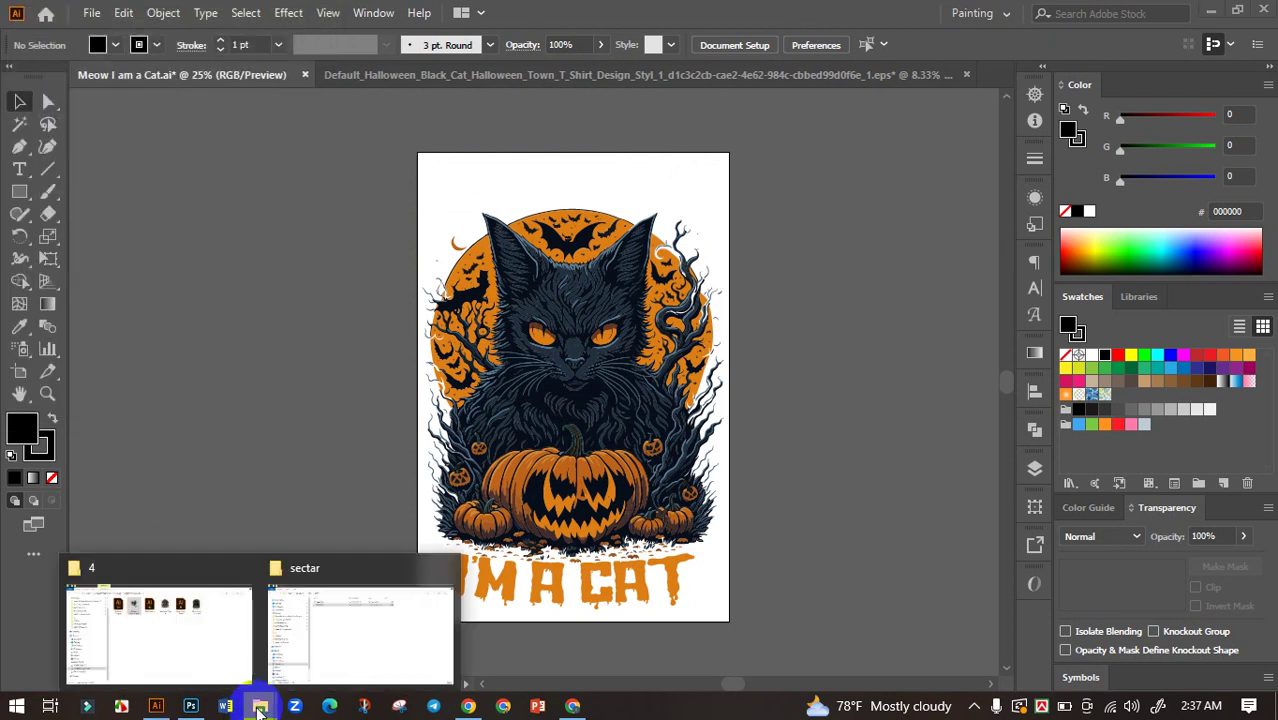
Preview Meow I am a Cat-01.png from the 4 folder, close it, and bring up Photoshop.
{"action": "left_click", "coordinate": [228, 633]}
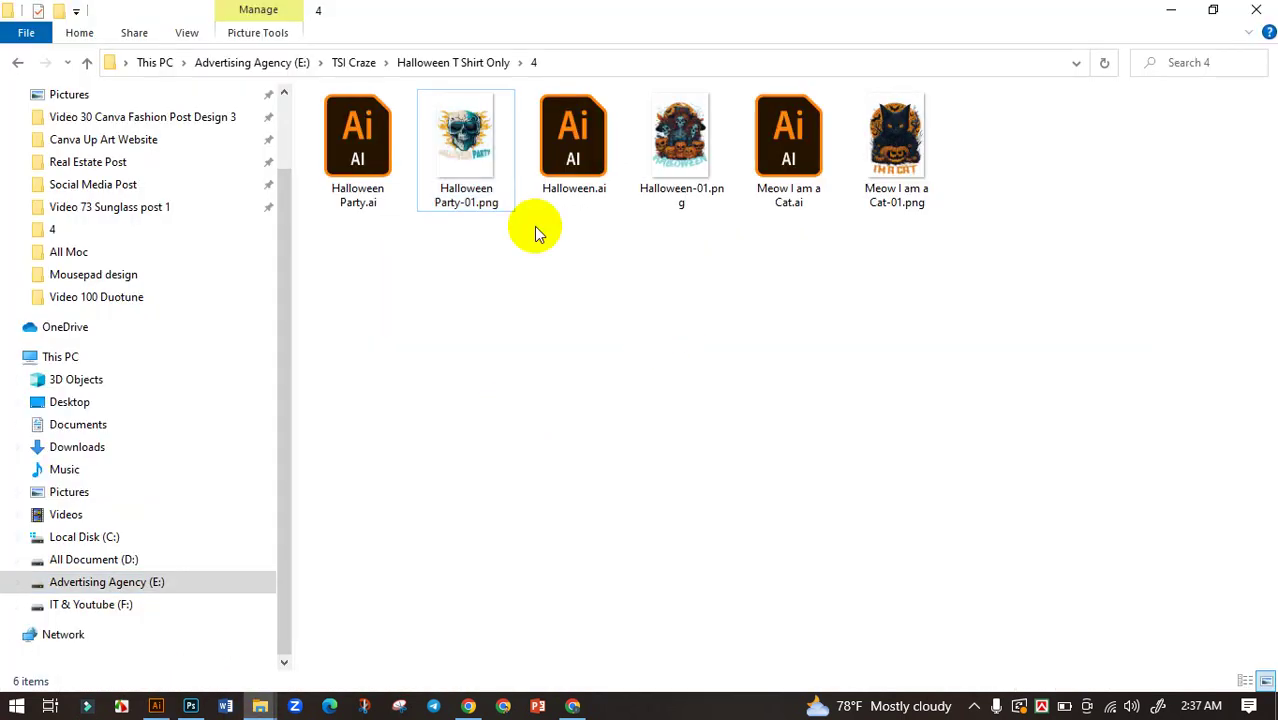
{"action": "left_click", "coordinate": [472, 127]}
{"action": "left_click", "coordinate": [878, 145]}
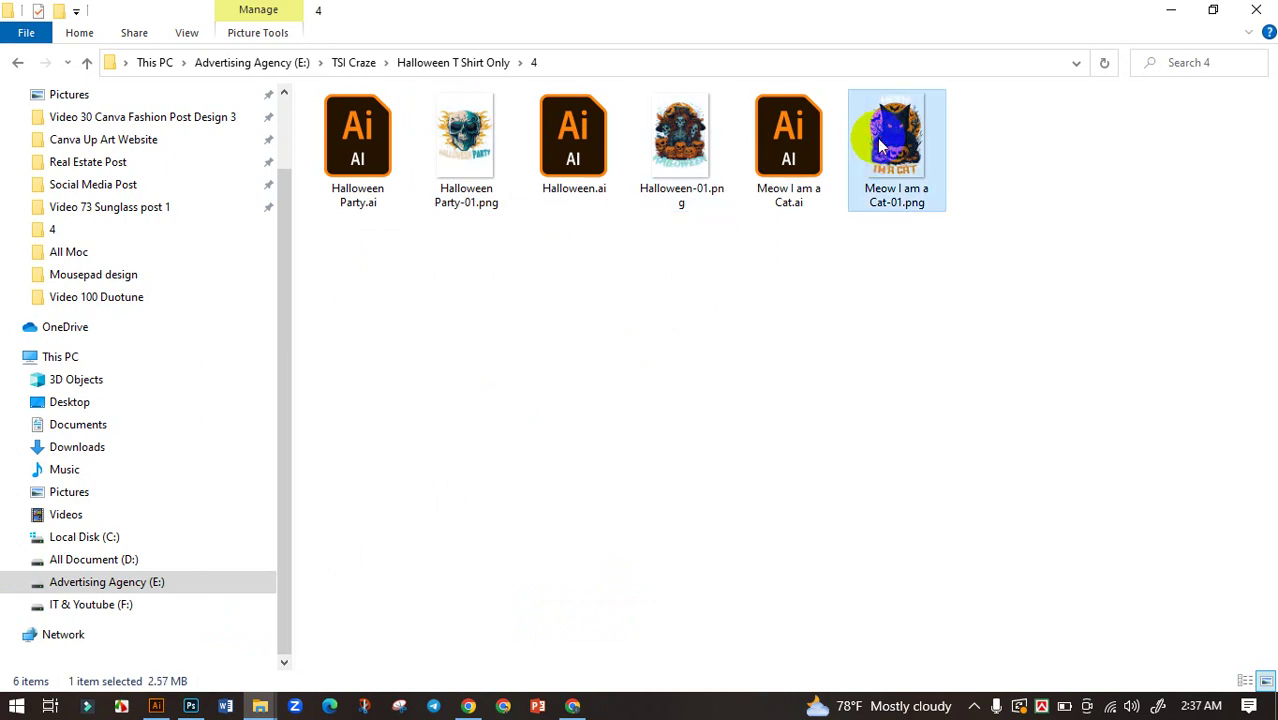
{"action": "double_click", "coordinate": [880, 145]}
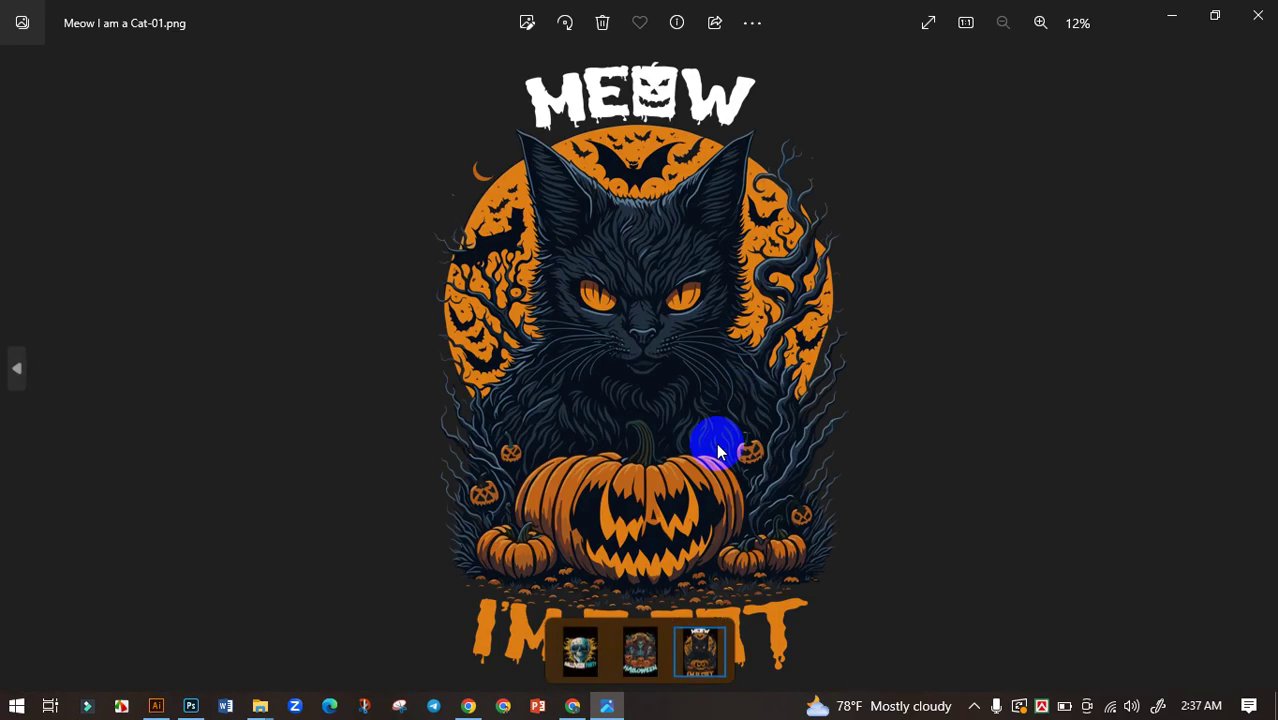
{"action": "left_click", "coordinate": [1250, 10]}
{"action": "left_click", "coordinate": [191, 705]}
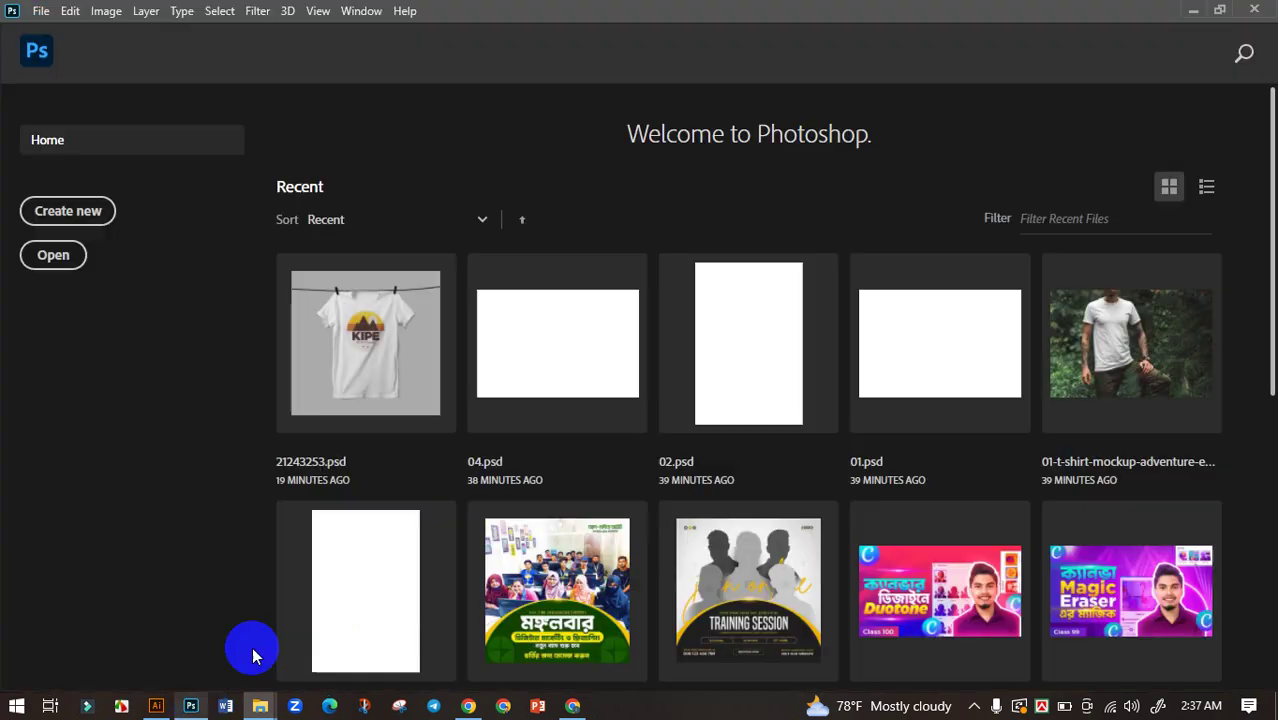
Open 21243253.psd's design smart object and drag the exported cat PNG into it.
{"action": "left_click", "coordinate": [367, 394]}
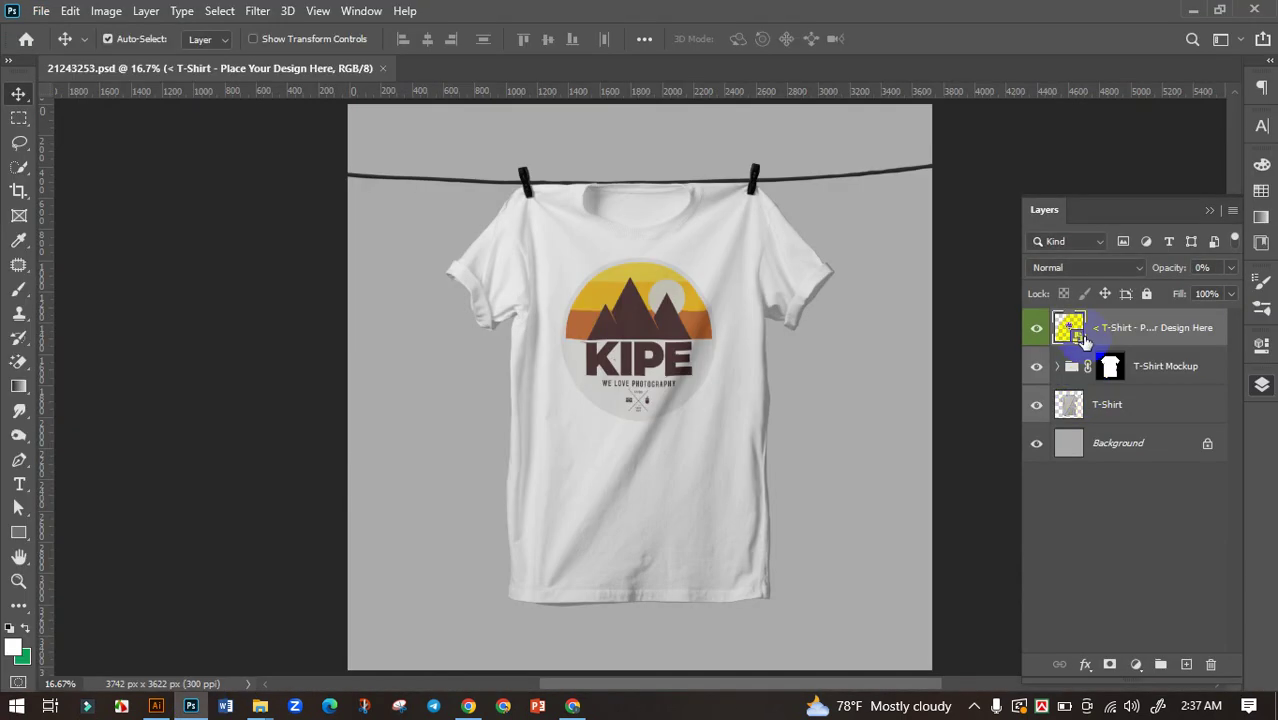
{"action": "double_click", "coordinate": [1083, 338]}
{"action": "mouse_move", "coordinate": [260, 706]}
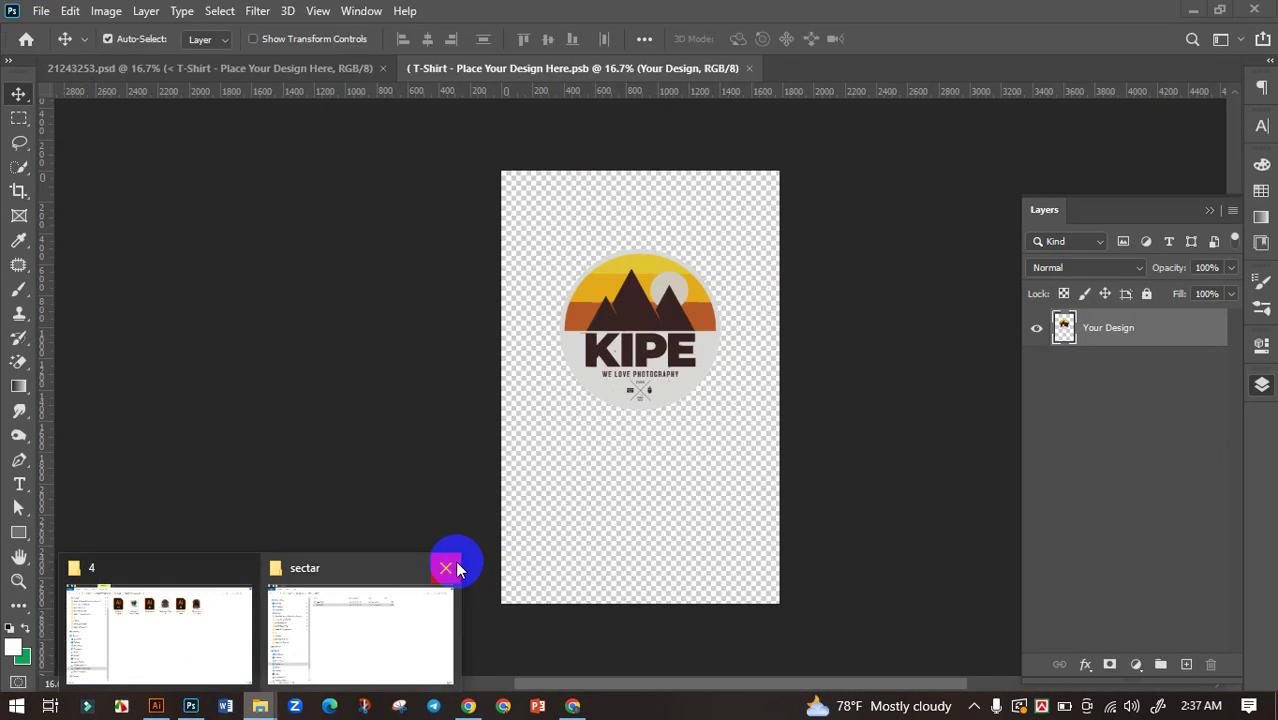
{"action": "left_click", "coordinate": [446, 567]}
{"action": "left_click", "coordinate": [250, 642]}
{"action": "mouse_move", "coordinate": [896, 150]}
{"action": "left_mouse_down"}
{"action": "mouse_move", "coordinate": [196, 665]}
{"action": "mouse_move", "coordinate": [663, 438]}
{"action": "left_mouse_up"}
Scale the cat design to about 34%, delete the old Your Design layer, and return to the mockup.
{"action": "left_click_drag", "start_coordinate": [780, 176], "coordinate": [733, 238]}
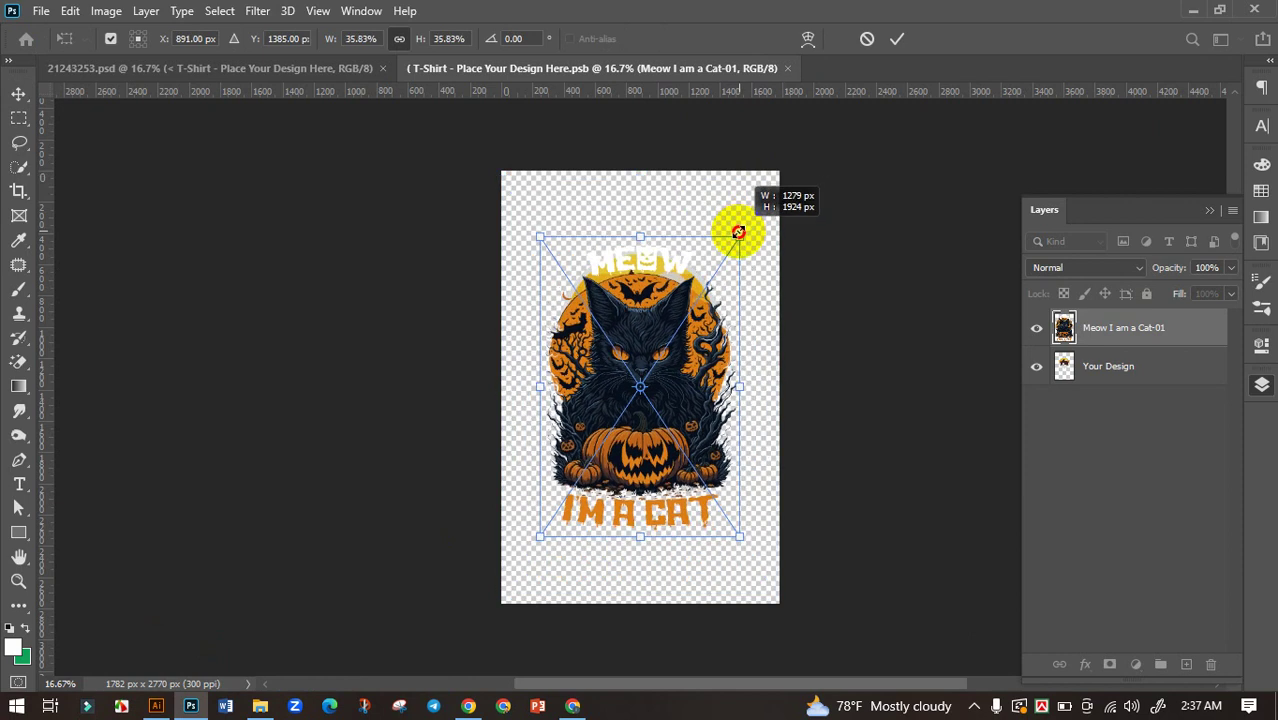
{"action": "left_click", "coordinate": [898, 40]}
{"action": "left_click", "coordinate": [1125, 370]}
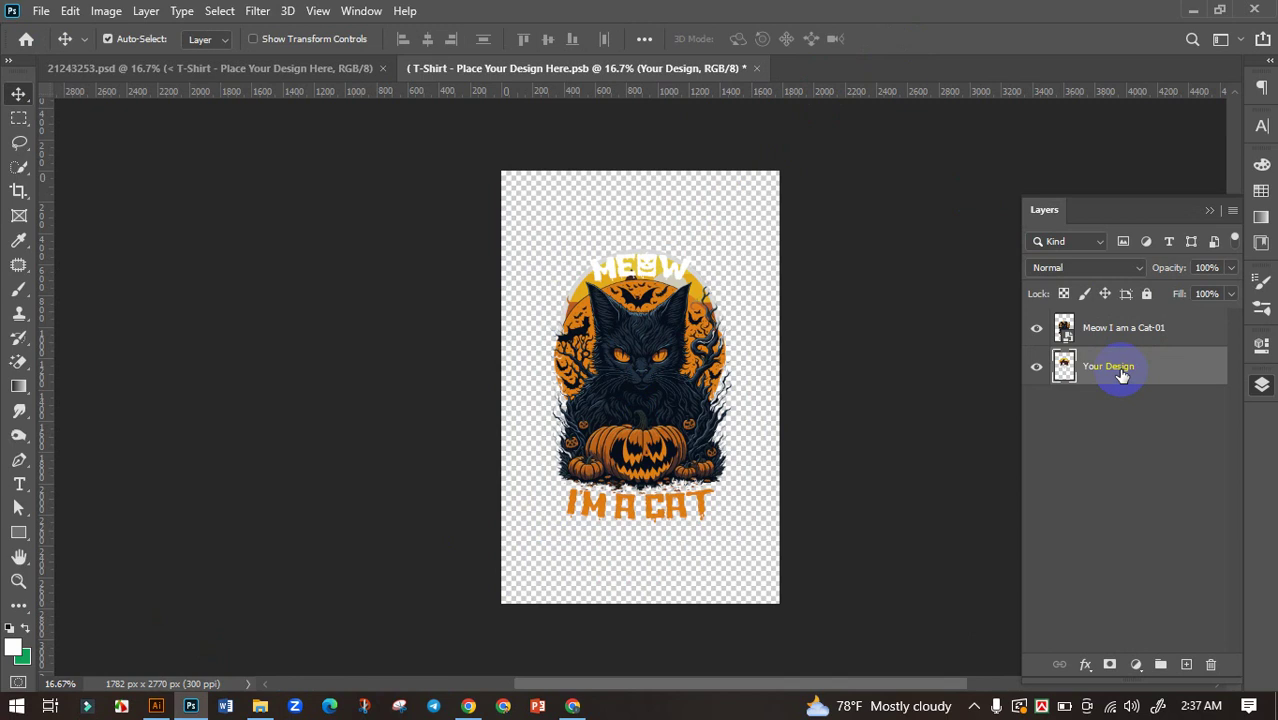
{"action": "key", "text": "Delete"}
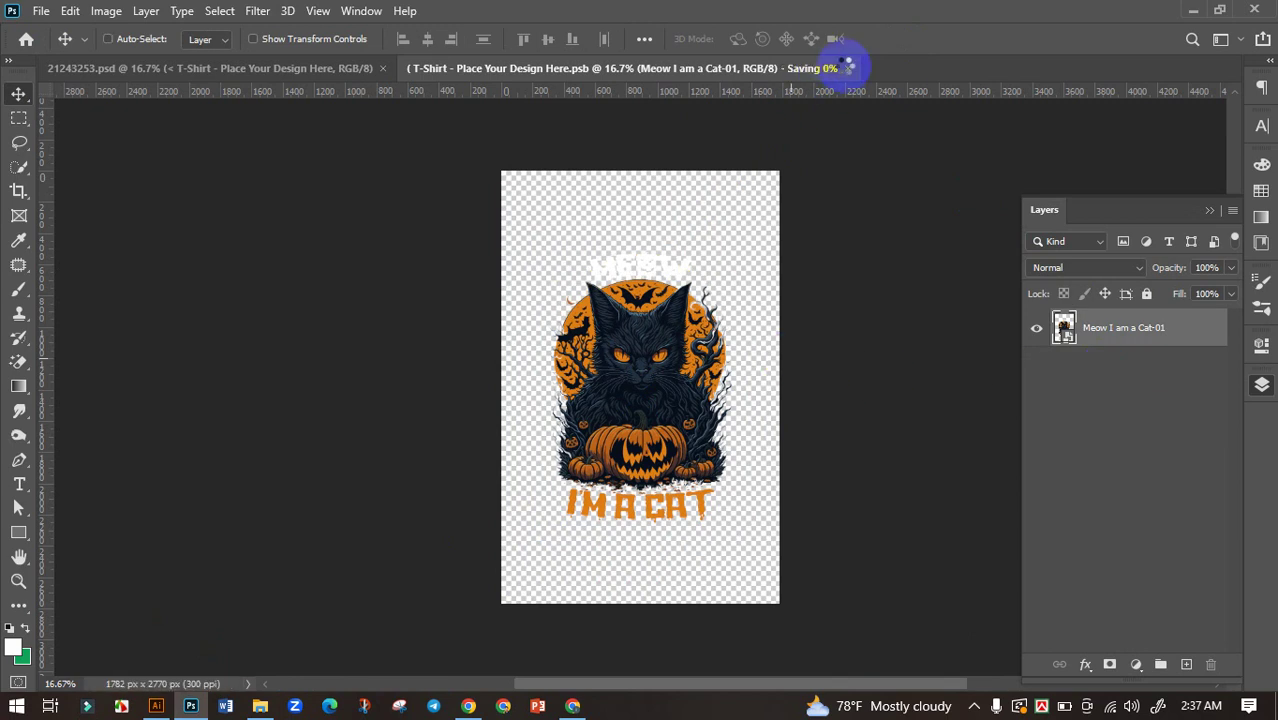
{"action": "left_click", "coordinate": [297, 68]}
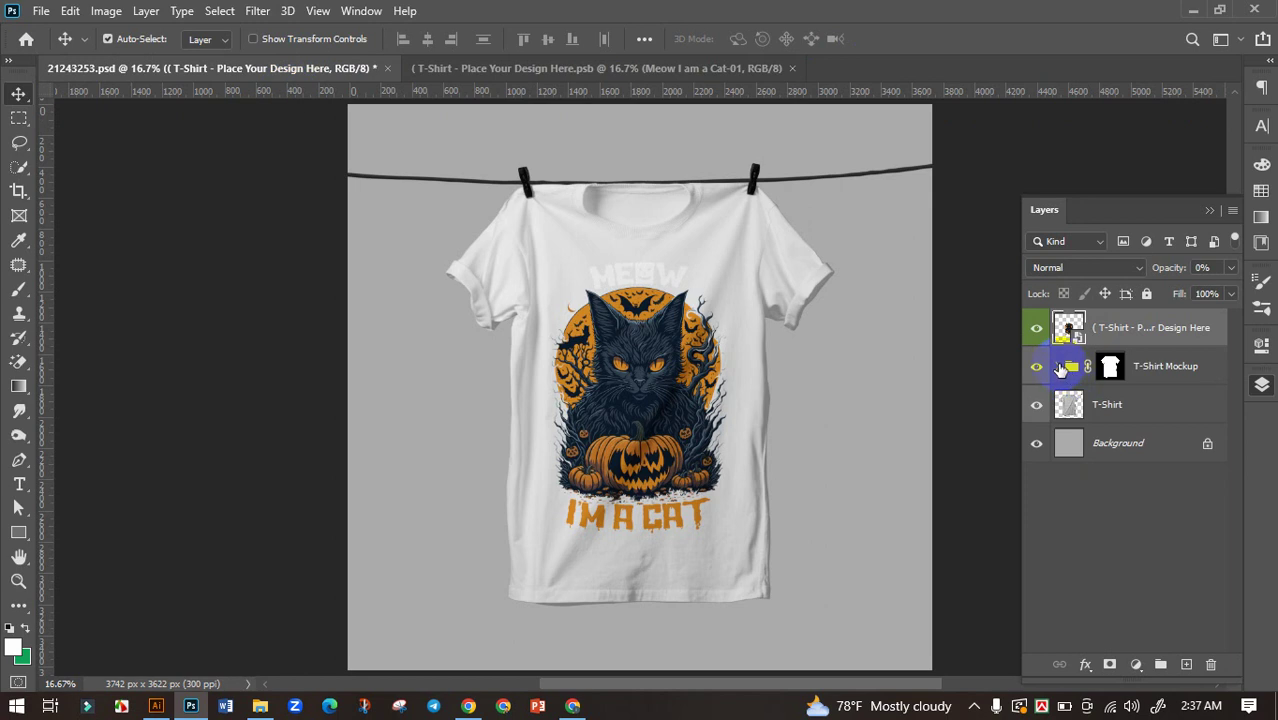
Set the T-Shirt Mockup group's T-Shirt Color fill to near-black 121212.
{"action": "left_click", "coordinate": [1062, 369]}
{"action": "double_click", "coordinate": [1084, 518]}
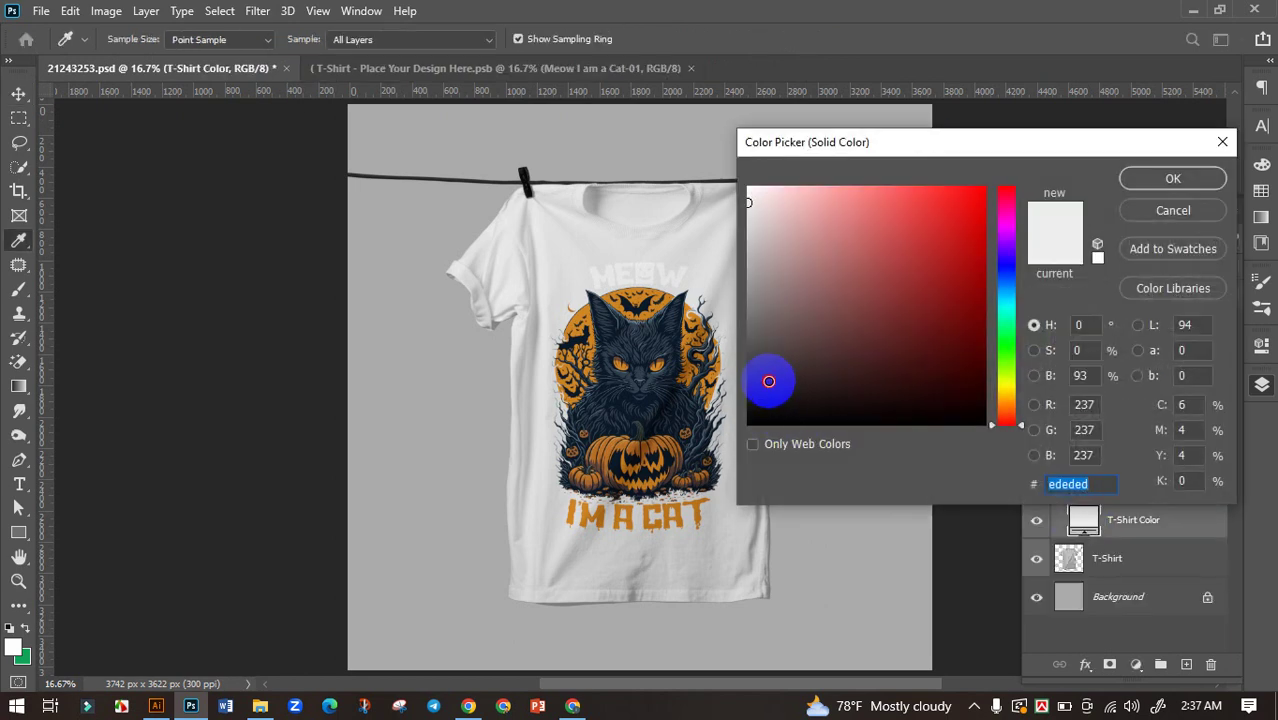
{"action": "left_click_drag", "start_coordinate": [768, 381], "coordinate": [729, 405]}
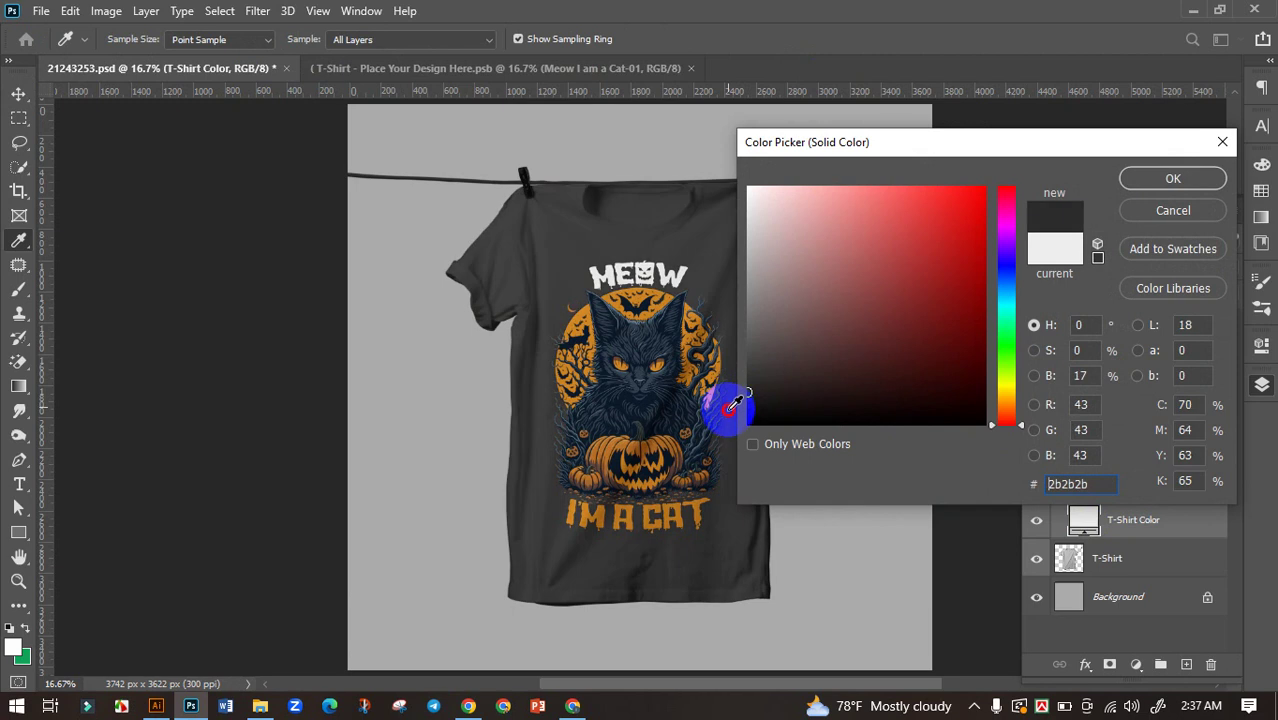
{"action": "left_click_drag", "start_coordinate": [735, 398], "coordinate": [753, 411]}
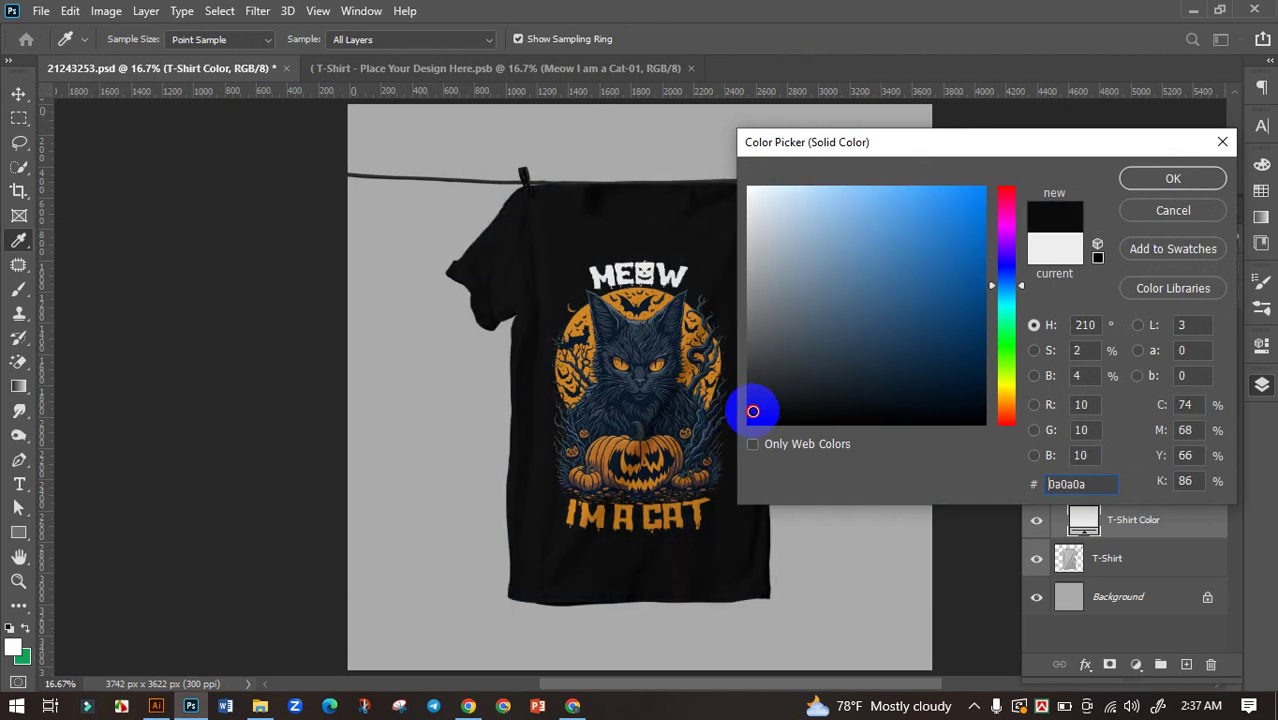
{"action": "left_click", "coordinate": [1173, 178]}
{"action": "scroll", "coordinate": [712, 447], "scroll_direction": "down", "scroll_amount": 1}
{"action": "scroll", "coordinate": [712, 447], "scroll_direction": "up", "scroll_amount": 3}
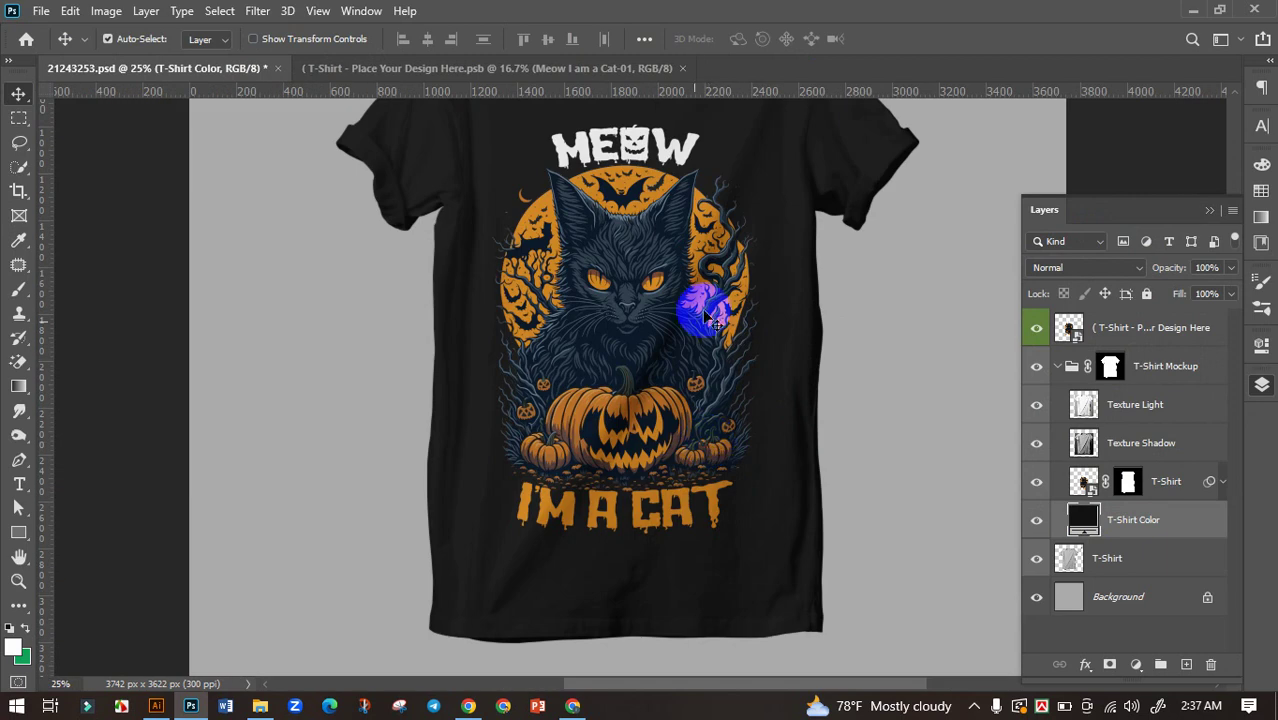
{"action": "scroll", "coordinate": [662, 448], "scroll_direction": "up", "scroll_amount": 3}
{"action": "mouse_move", "coordinate": [691, 445]}
{"action": "left_mouse_down"}
{"action": "mouse_move", "coordinate": [695, 360]}
{"action": "mouse_move", "coordinate": [682, 433]}
{"action": "left_mouse_up"}
{"action": "scroll", "coordinate": [690, 380], "scroll_direction": "down", "scroll_amount": 1}
{"action": "scroll", "coordinate": [685, 396], "scroll_direction": "up", "scroll_amount": 1}
{"action": "scroll", "coordinate": [672, 460], "scroll_direction": "up", "scroll_amount": 1}
{"action": "scroll", "coordinate": [686, 405], "scroll_direction": "down", "scroll_amount": 1}
{"action": "scroll", "coordinate": [593, 434], "scroll_direction": "down", "scroll_amount": 1}
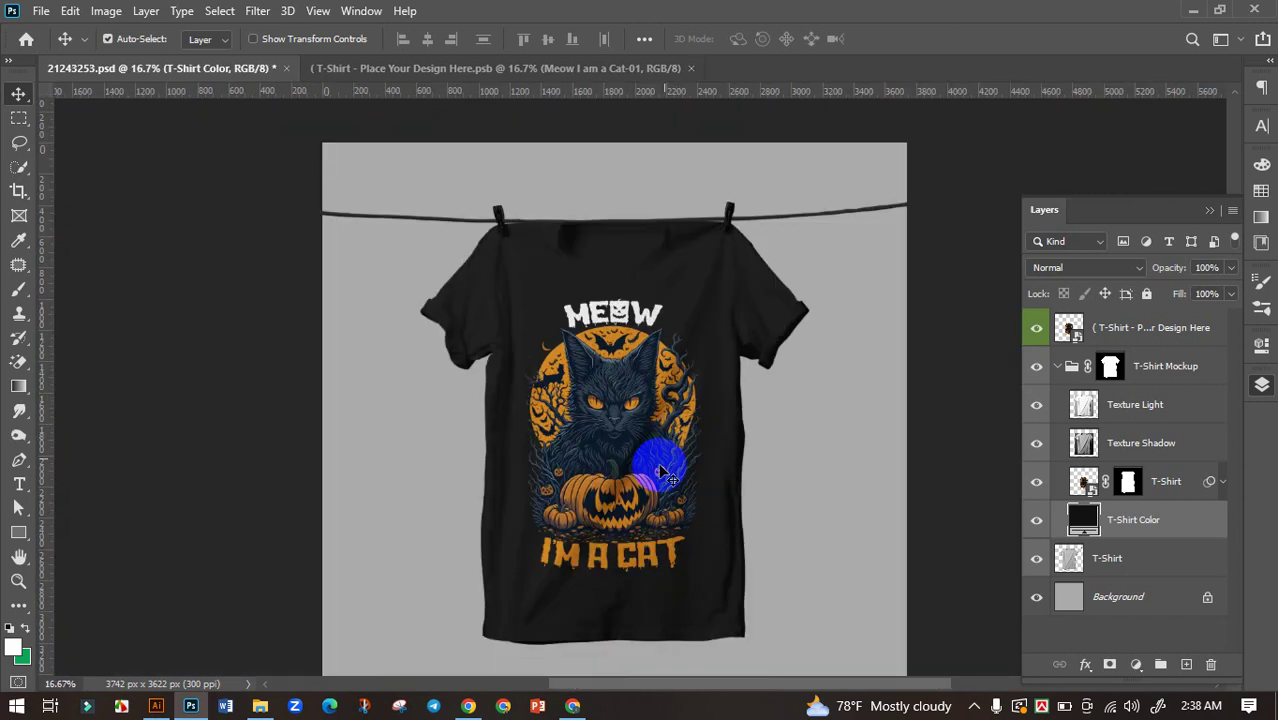
{"action": "scroll", "coordinate": [608, 451], "scroll_direction": "up", "scroll_amount": 2}
{"action": "mouse_move", "coordinate": [685, 380]}
{"action": "left_mouse_down"}
{"action": "mouse_move", "coordinate": [685, 408]}
{"action": "mouse_move", "coordinate": [688, 365]}
{"action": "mouse_move", "coordinate": [640, 372]}
{"action": "left_mouse_up"}
{"action": "scroll", "coordinate": [658, 440], "scroll_direction": "down", "scroll_amount": 2}
{"action": "scroll", "coordinate": [658, 440], "scroll_direction": "up", "scroll_amount": 2}
{"action": "scroll", "coordinate": [690, 370], "scroll_direction": "down", "scroll_amount": 2}
{"action": "scroll", "coordinate": [640, 370], "scroll_direction": "up", "scroll_amount": 2}
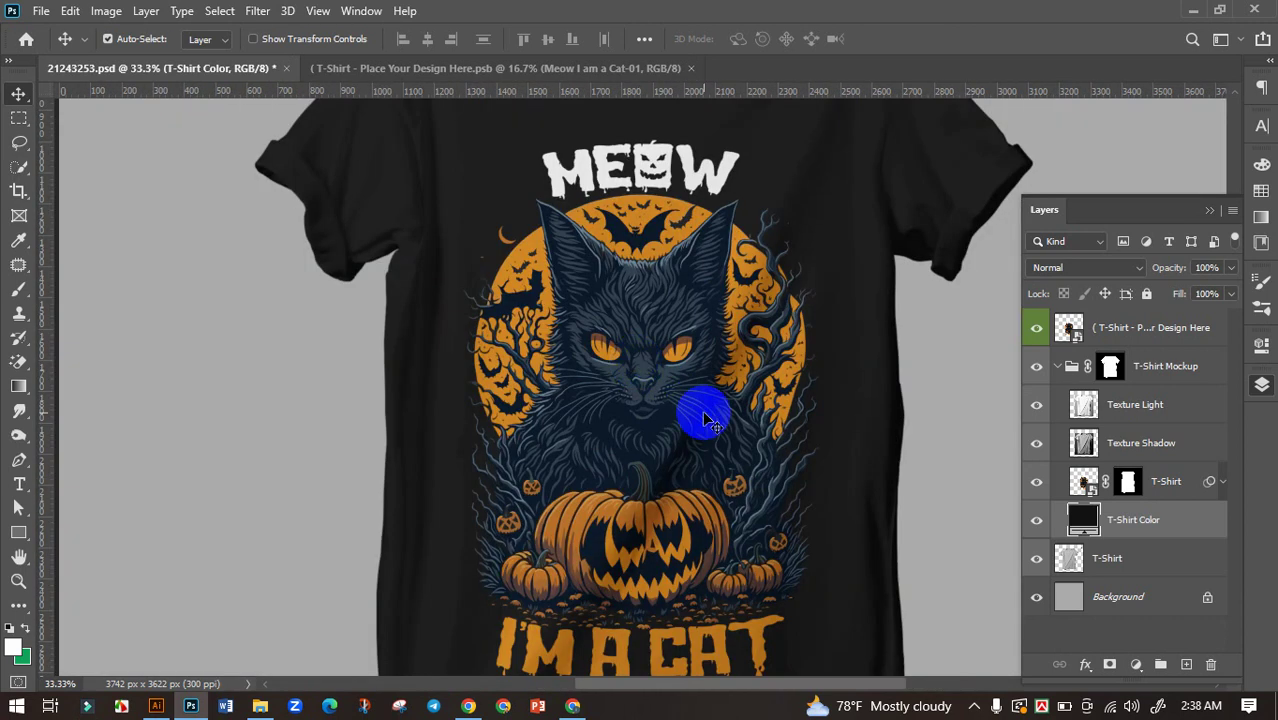
{"action": "scroll", "coordinate": [699, 410], "scroll_direction": "up", "scroll_amount": 2}
{"action": "scroll", "coordinate": [679, 408], "scroll_direction": "down", "scroll_amount": 2}
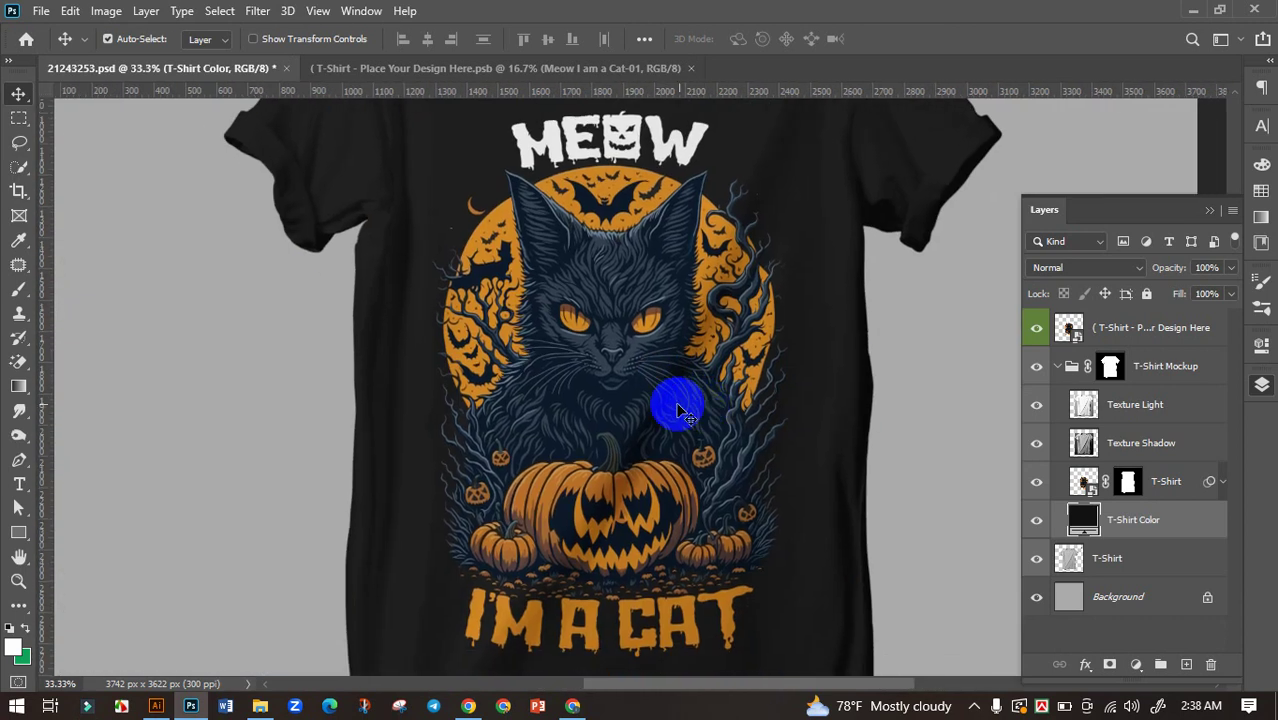
{"action": "scroll", "coordinate": [675, 410], "scroll_direction": "down", "scroll_amount": 1}
{"action": "scroll", "coordinate": [678, 414], "scroll_direction": "down", "scroll_amount": 2}
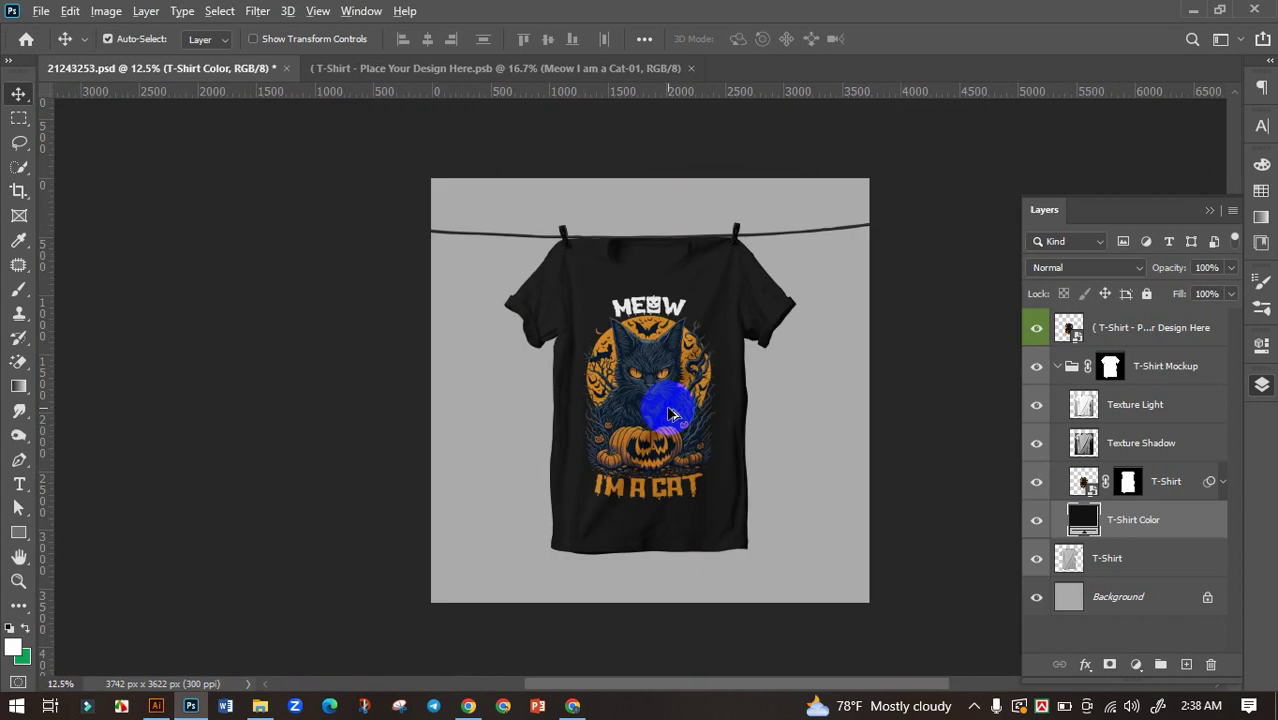
{"action": "scroll", "coordinate": [672, 414], "scroll_direction": "up", "scroll_amount": 2}
{"action": "scroll", "coordinate": [685, 438], "scroll_direction": "down", "scroll_amount": 1}
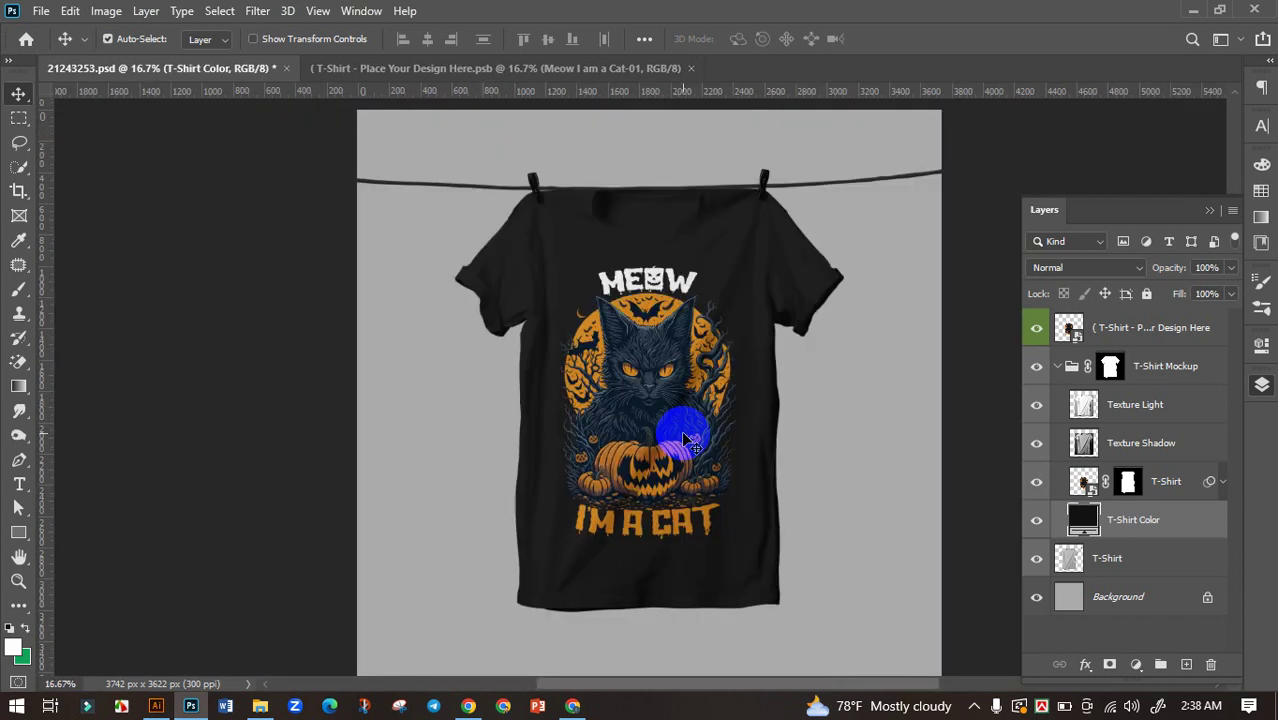